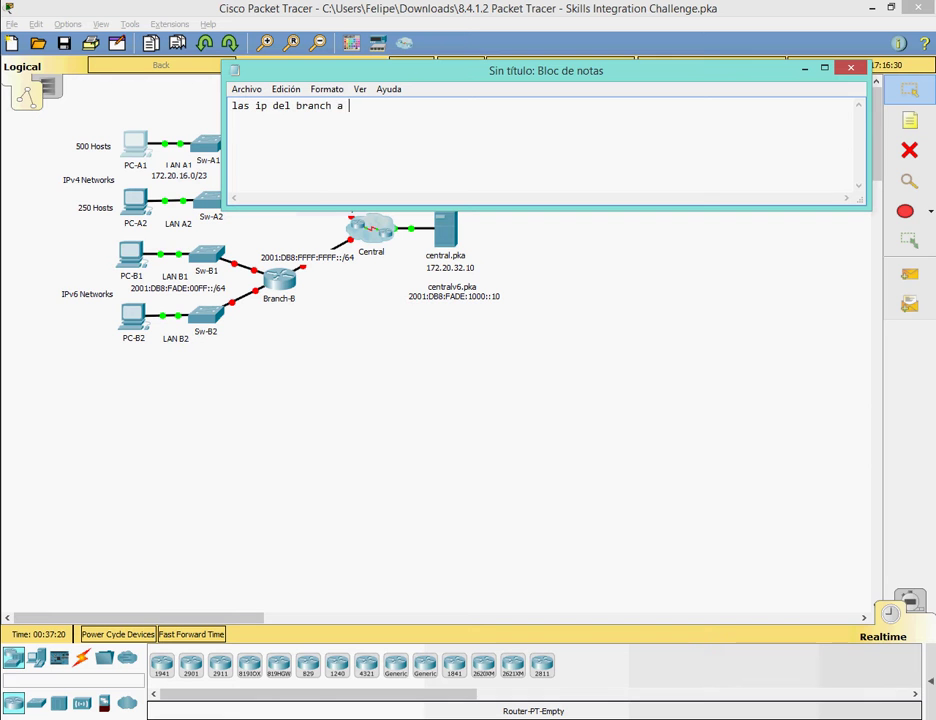
Clear the Notepad note saying Branch-A uses IPv4 and Branch-B IPv6, then minimize Notepad.
type("IPv4 y las del branch b")
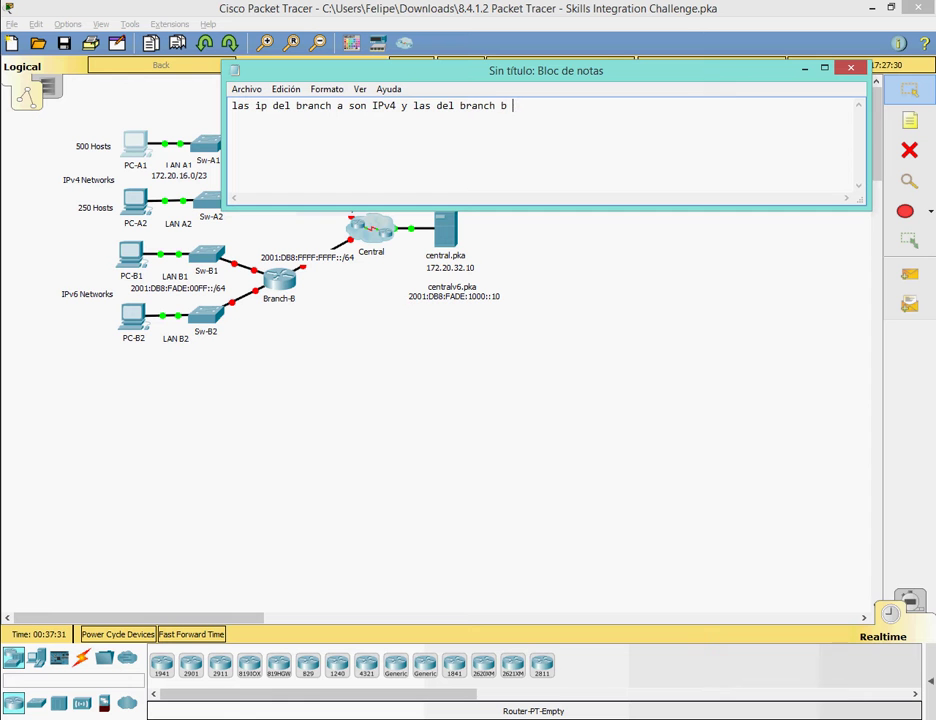
type(" son IPv6")
key("ctrl+a")
key("BackSpace")
left_click(804, 67)
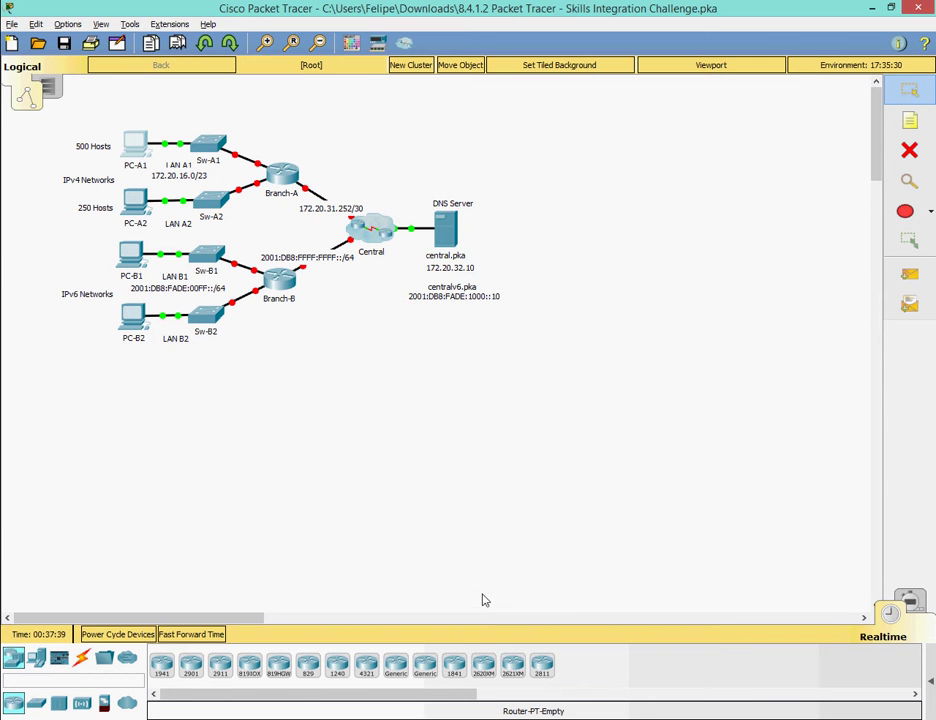
Review the activity instruction about assigning the first LAN addresses.
mouse_move(480, 715)
left_click(430, 680)
left_click_drag(54, 423, 470, 424)
left_click(468, 716)
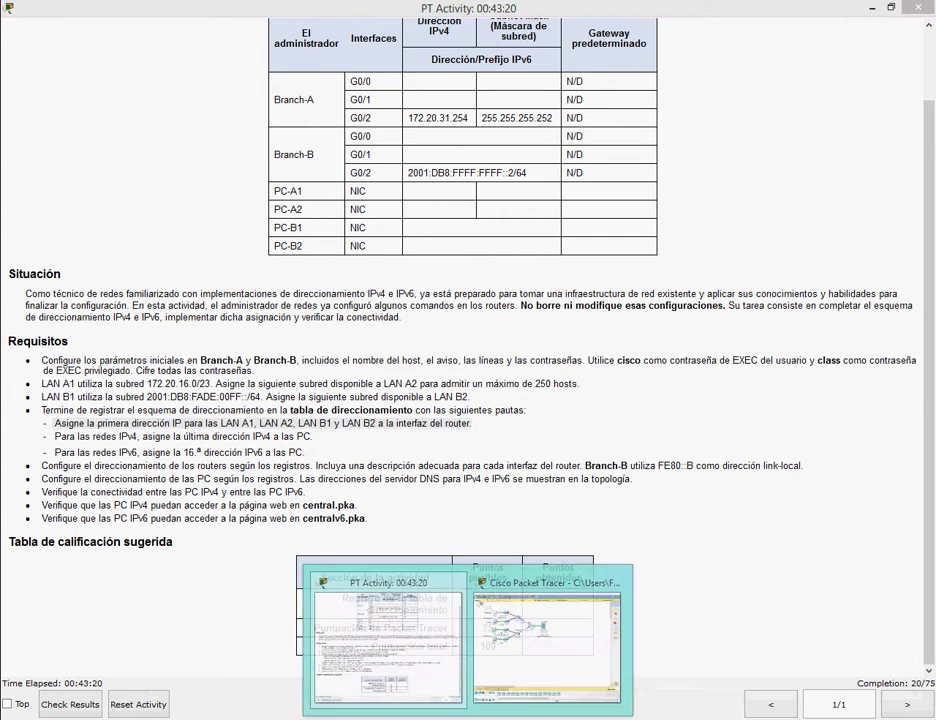
left_click(553, 639)
On Branch-A's console, enter privileged mode, global configuration and interface G0/0.
left_click(275, 176)
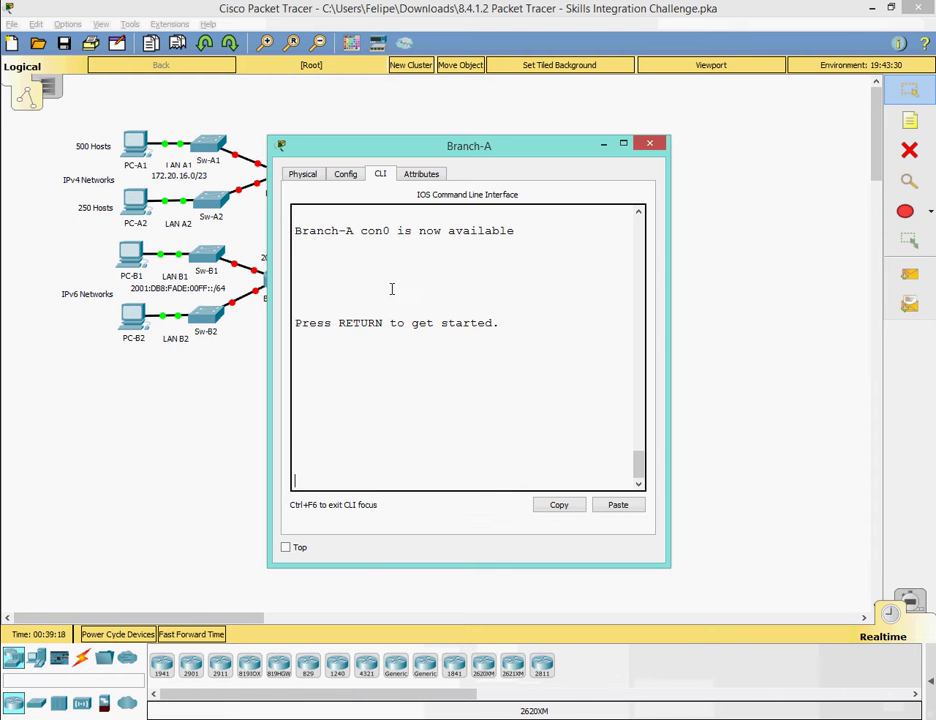
key("Return")
key("Return")
type("en")
key("Return")
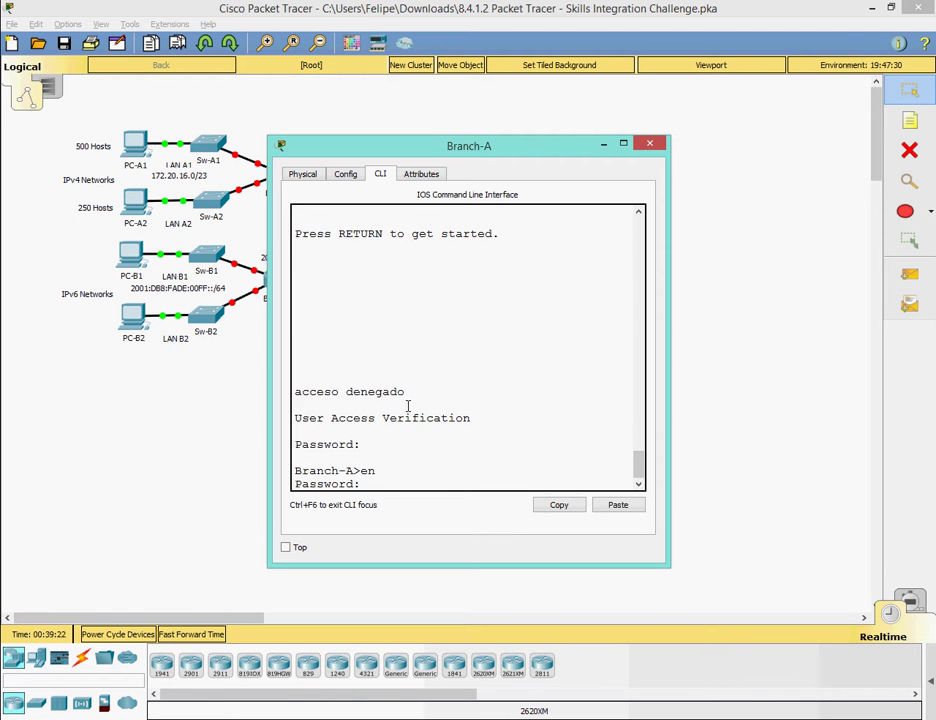
key("Return")
type("config t")
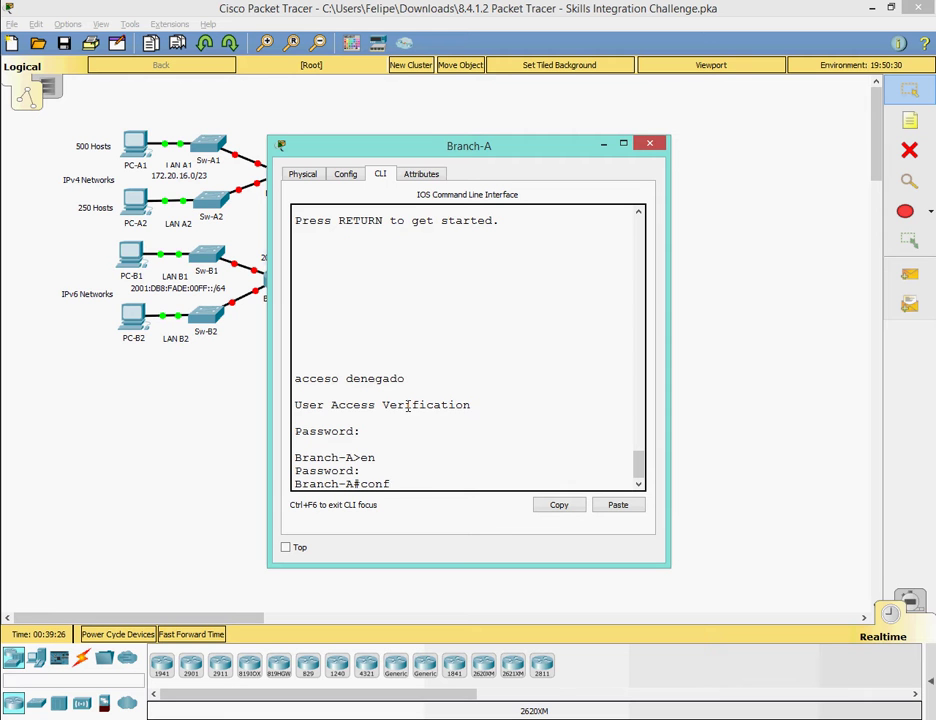
key("Return")
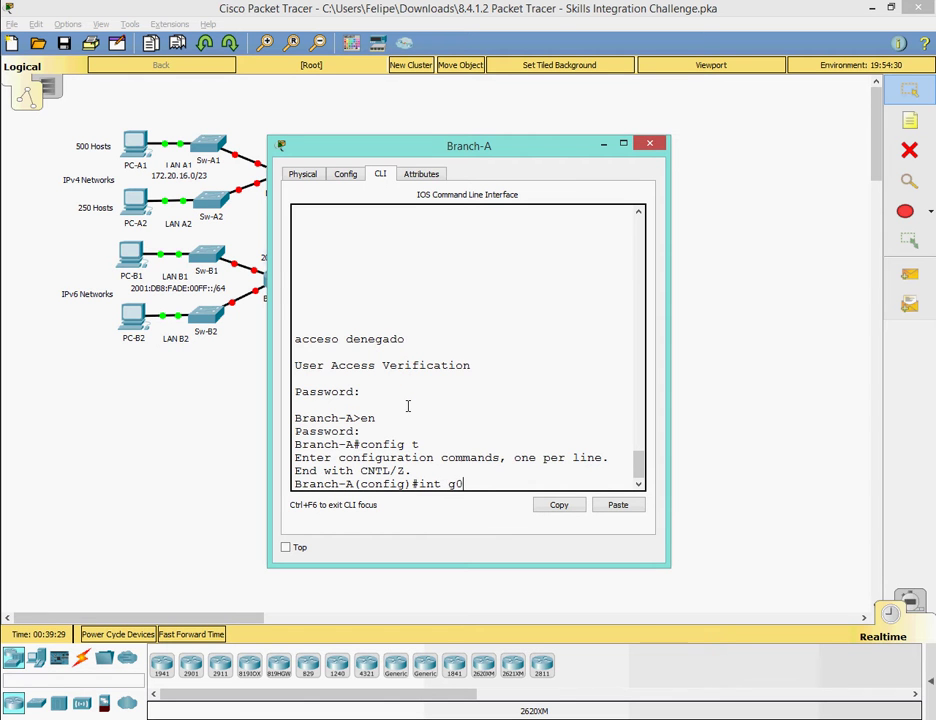
type("int g0/0")
key("Return")
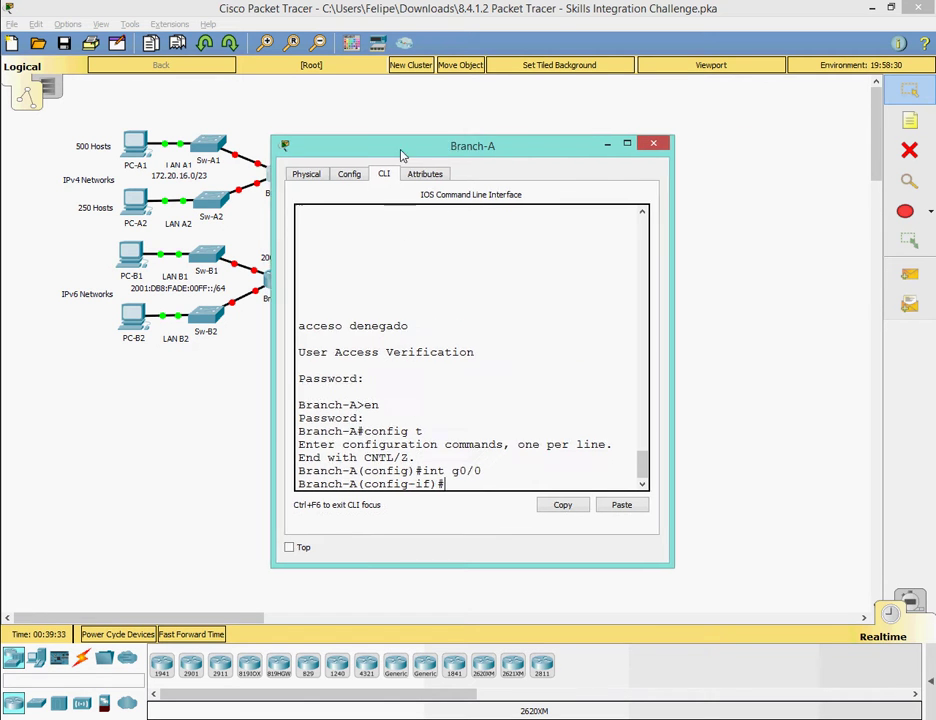
Check the subnetting spreadsheet and begin G0/0's address 172.20.16.1 255.255.254.0.
left_click(318, 148)
mouse_move(197, 147)
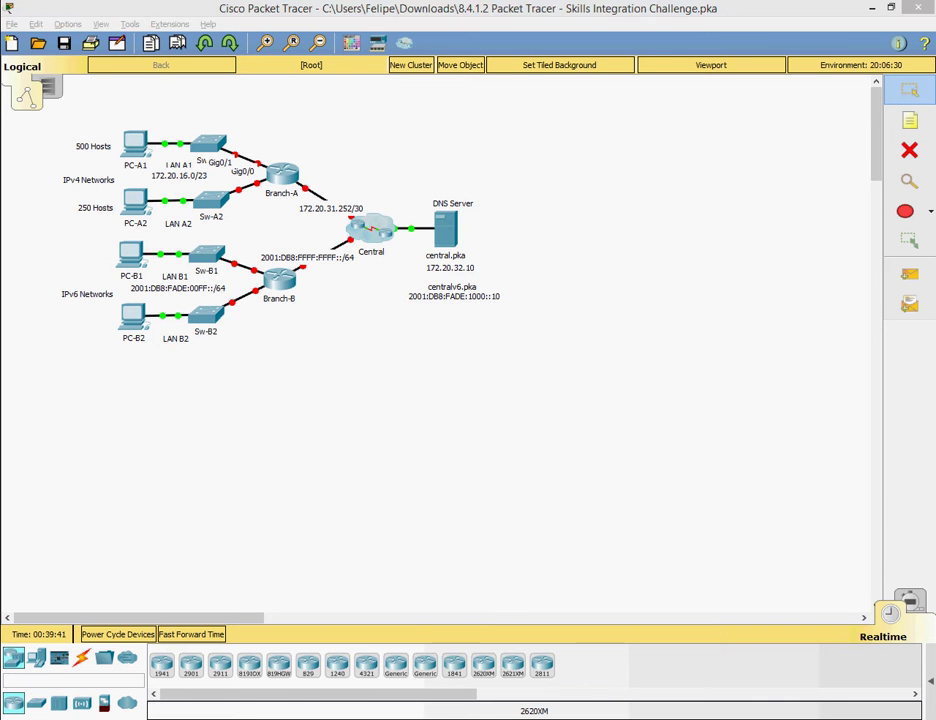
left_click(622, 646)
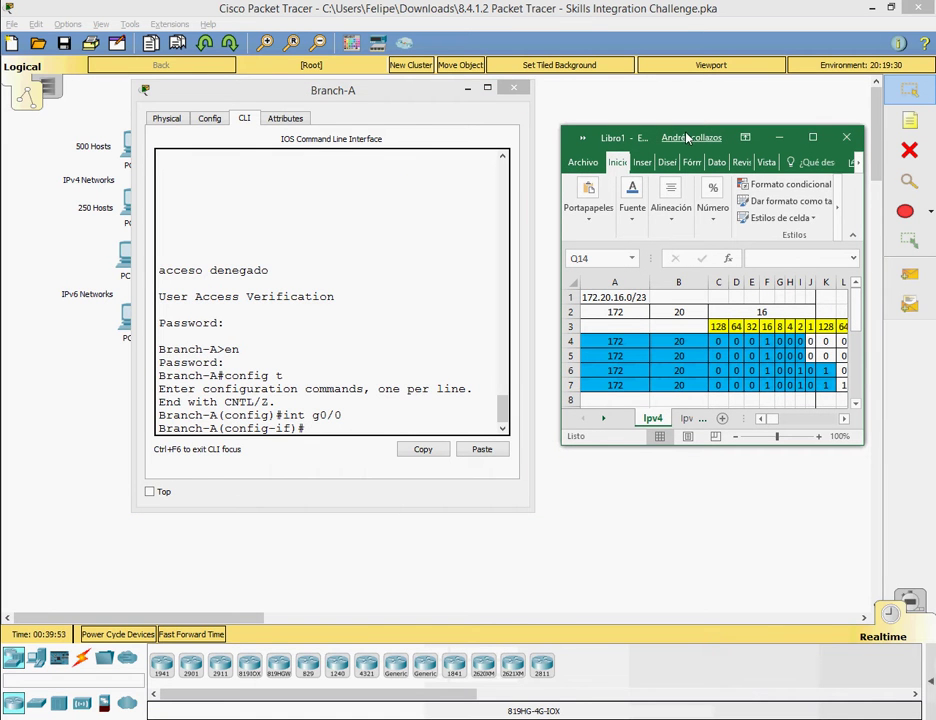
left_click_drag(691, 143, 687, 107)
double_click(687, 107)
mouse_move(529, 706)
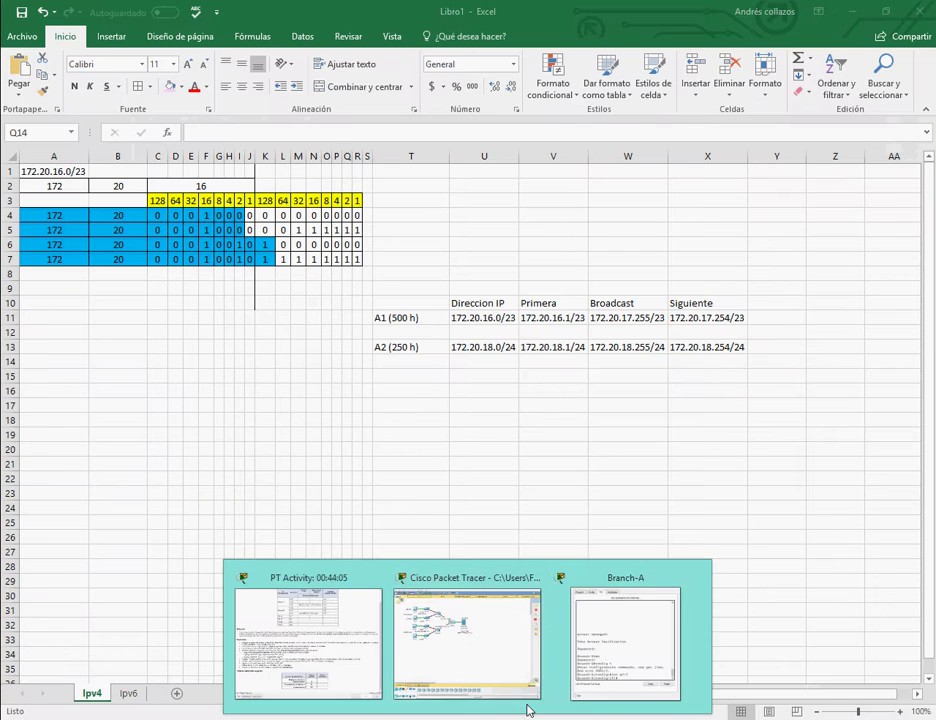
left_click(622, 646)
left_click_drag(377, 97, 265, 167)
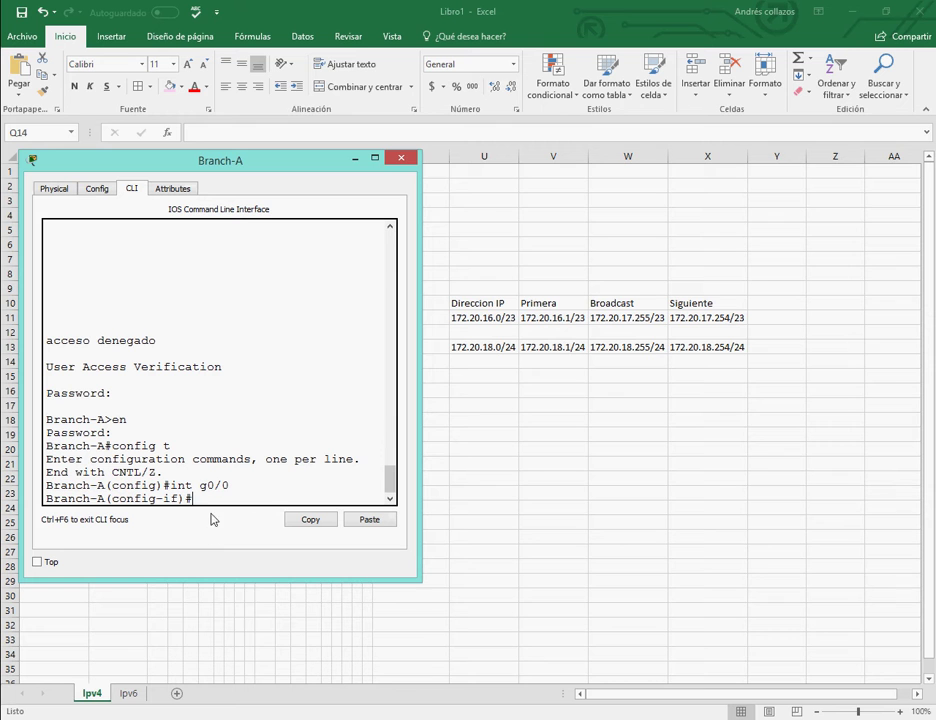
type("p address 172.20.16.")
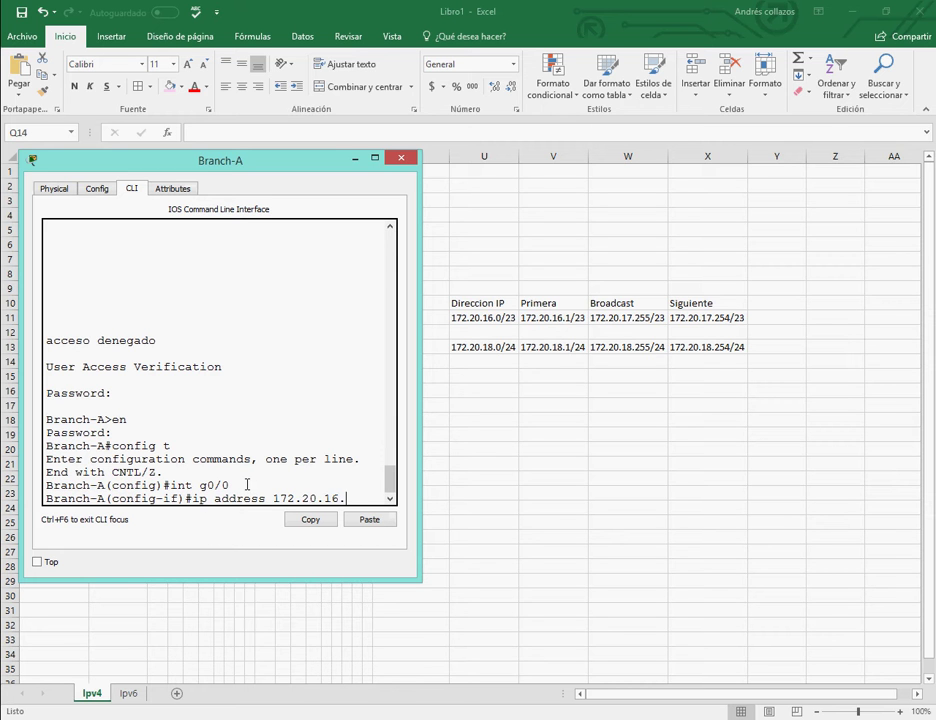
type("1 255.255.254.0")
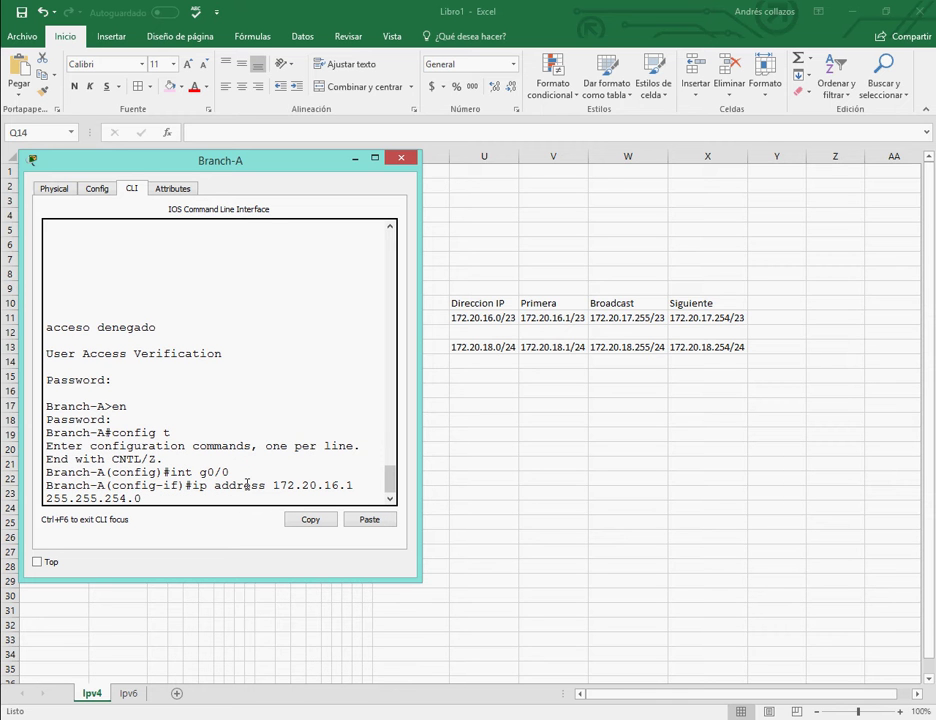
left_click(355, 159)
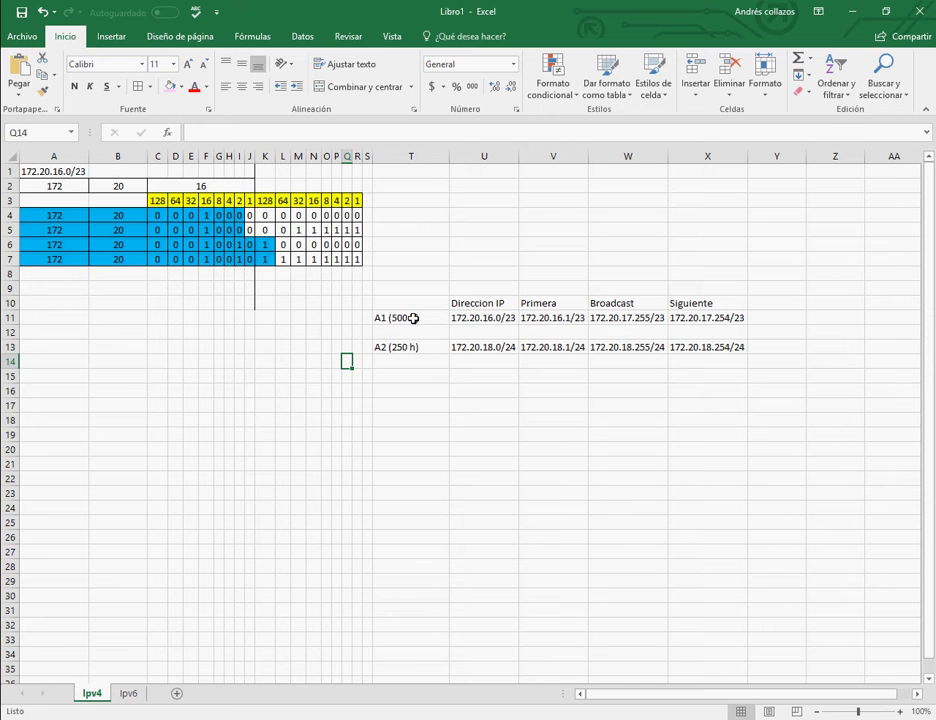
key("alt+Tab")
Apply 172.20.16.1 255.255.254.0 to G0/0 and enable it with no shut.
left_click_drag(284, 161, 610, 224)
key("Return")
type("n")
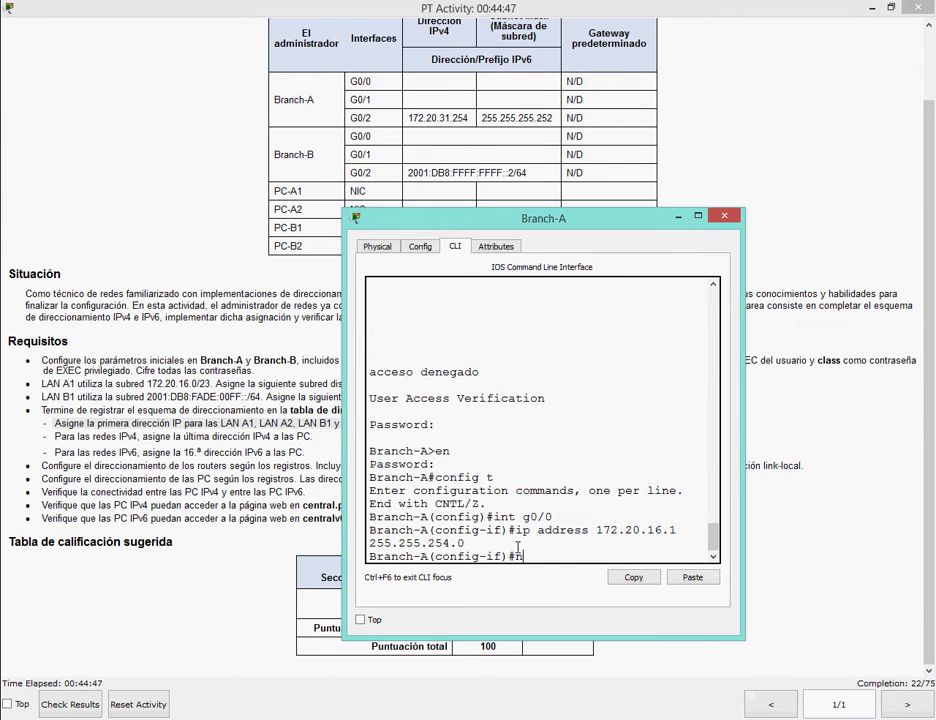
type("o shut")
key("Return")
key("Return")
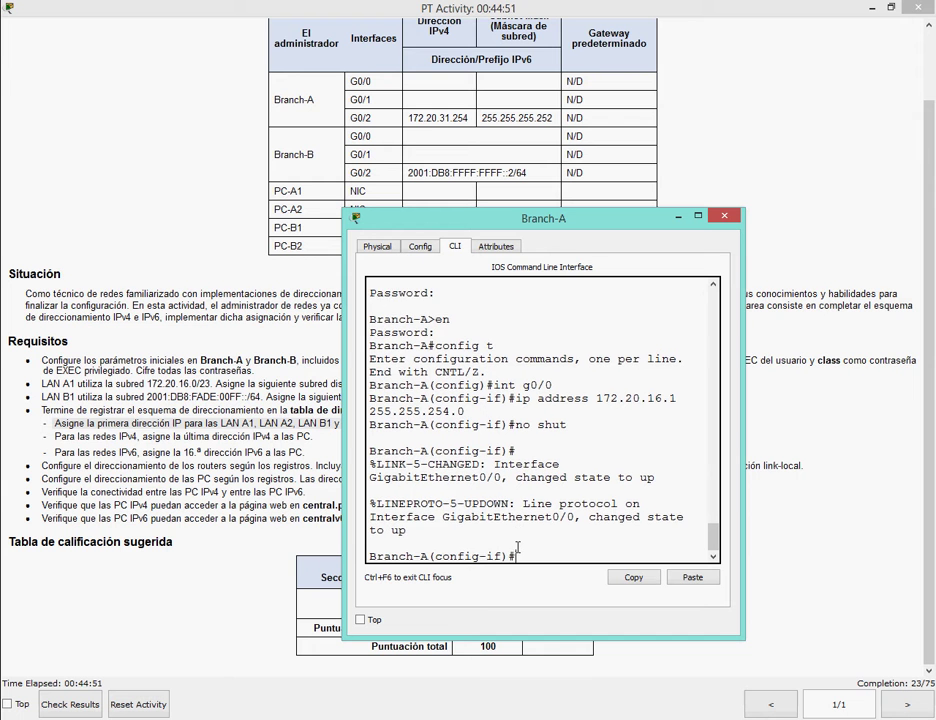
type("exit")
key("Return")
Switch to interface G0/1 by editing the recalled interface command, and recheck the instructions.
type("in")
key("Up")
key("Up")
key("Up")
key("Up")
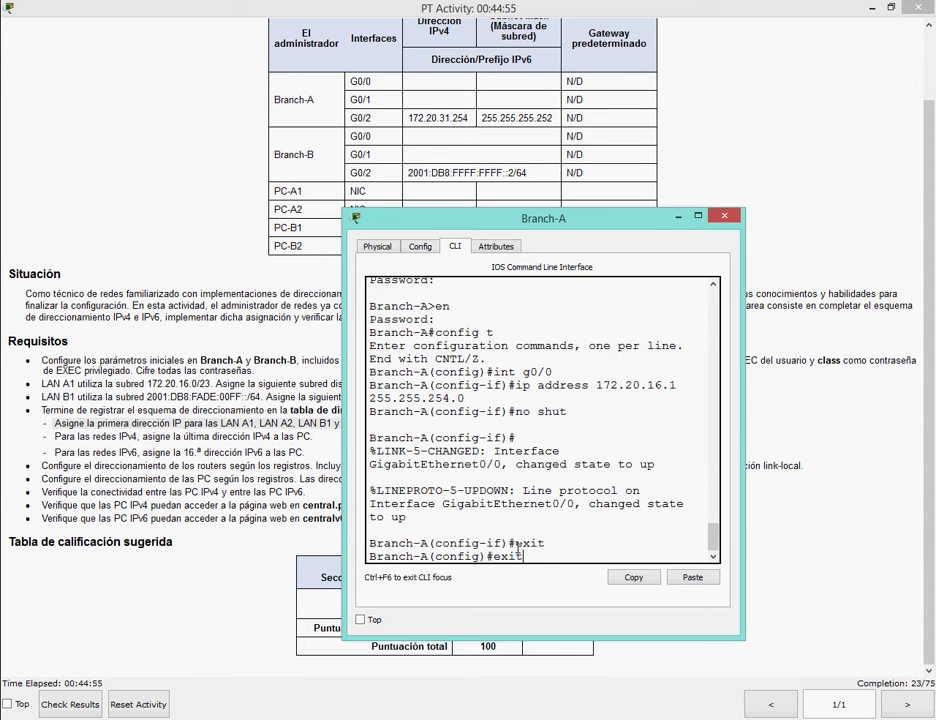
key("BackSpace")
type("1")
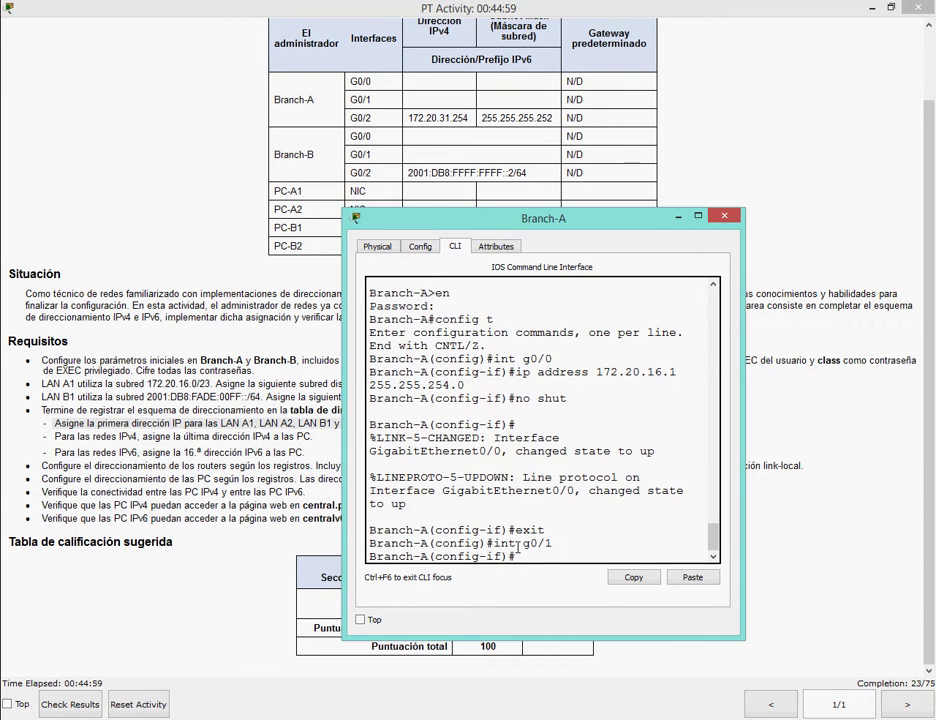
left_click(397, 668)
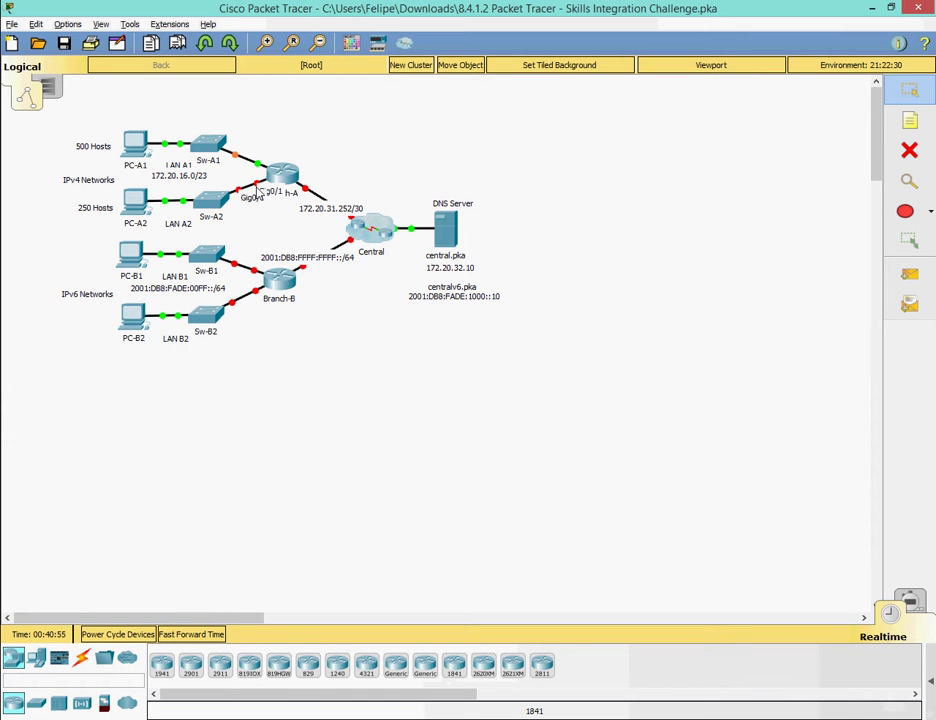
left_click(310, 700)
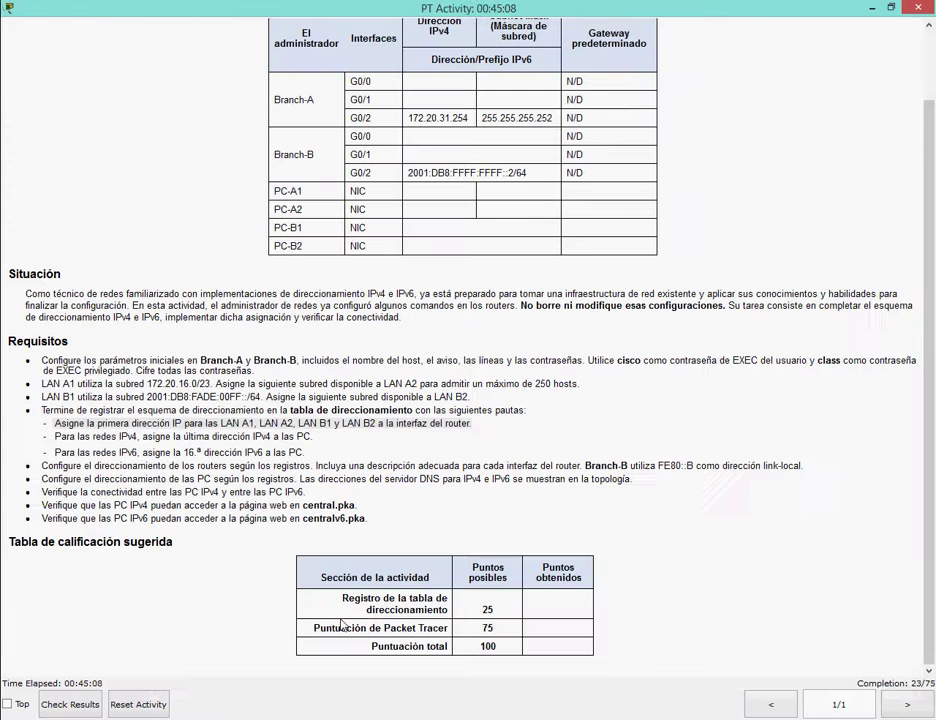
left_click(590, 700)
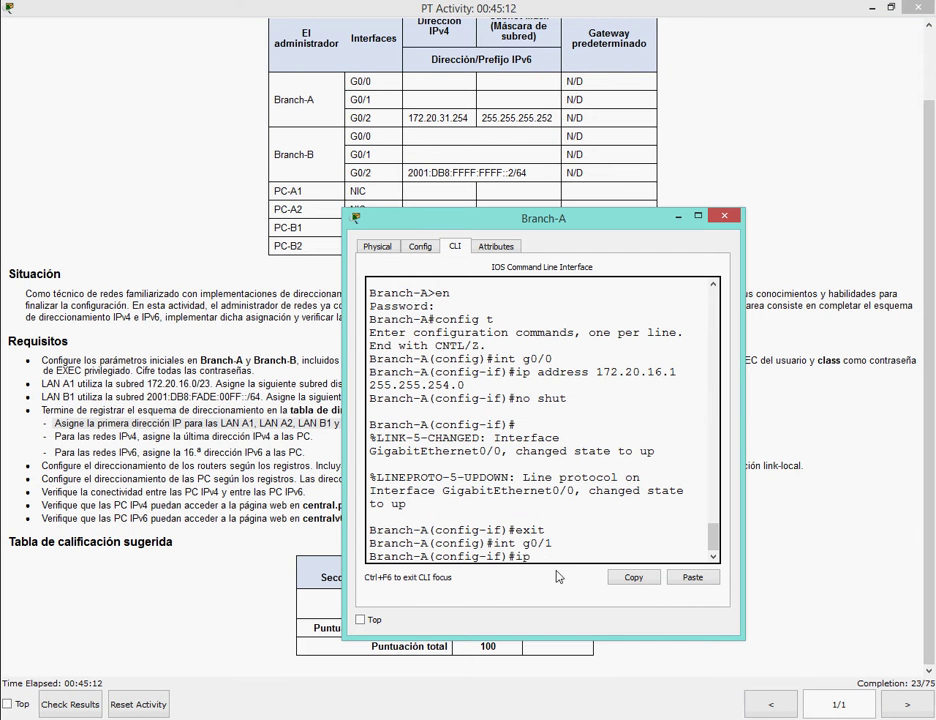
Enter G0/1's address 172.20.18.1 255.255.255.0, checking the spreadsheet's address table.
type("dress")
left_click(520, 705)
left_click(629, 649)
left_click_drag(209, 211, 11, 119)
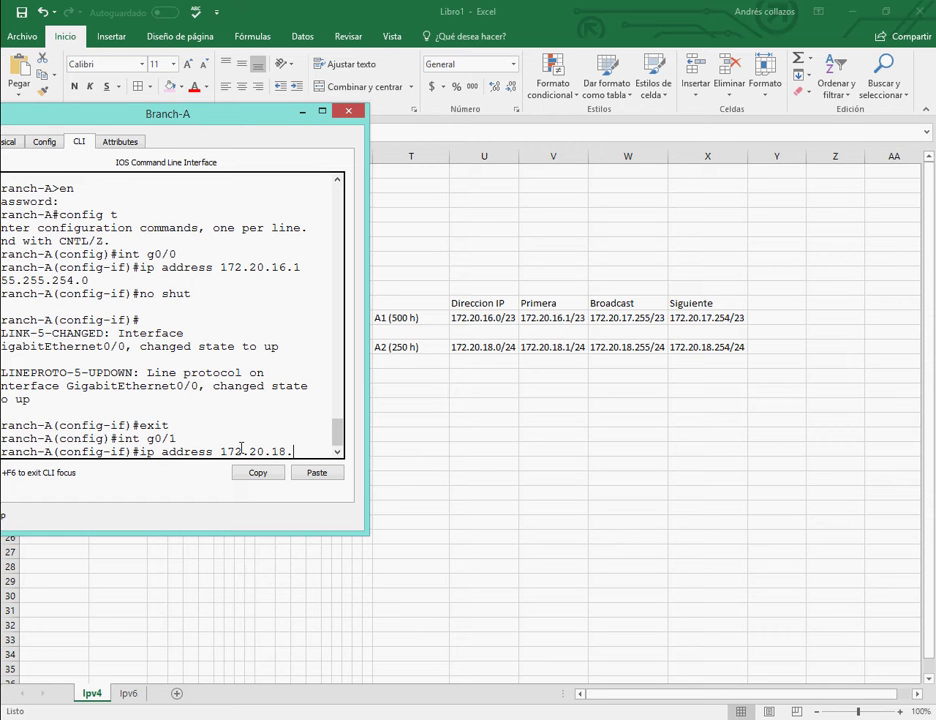
type("55.255.255.0")
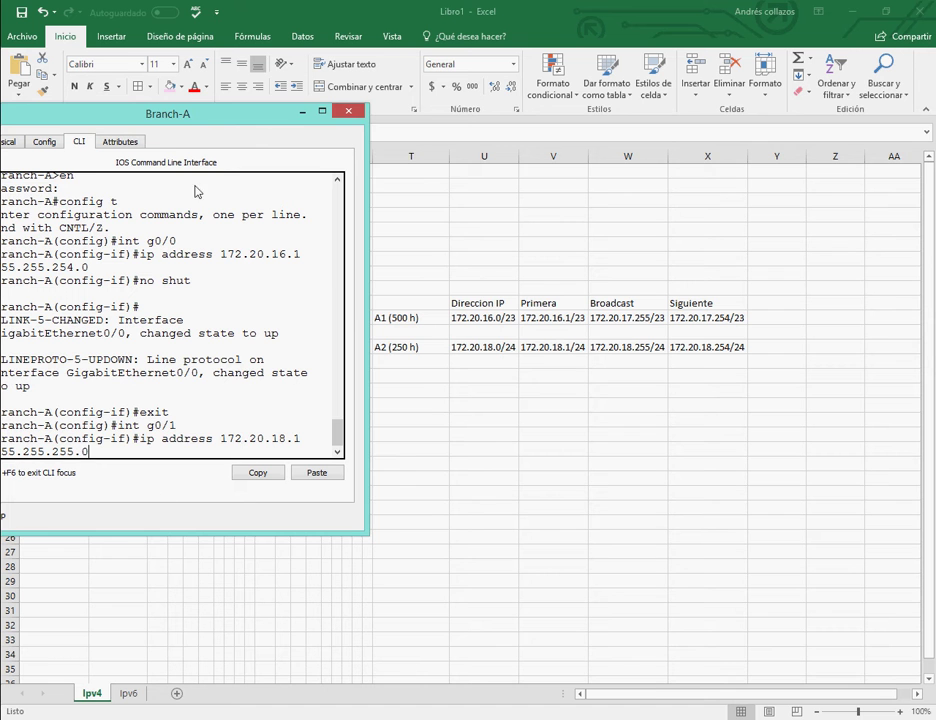
left_click_drag(213, 118, 249, 117)
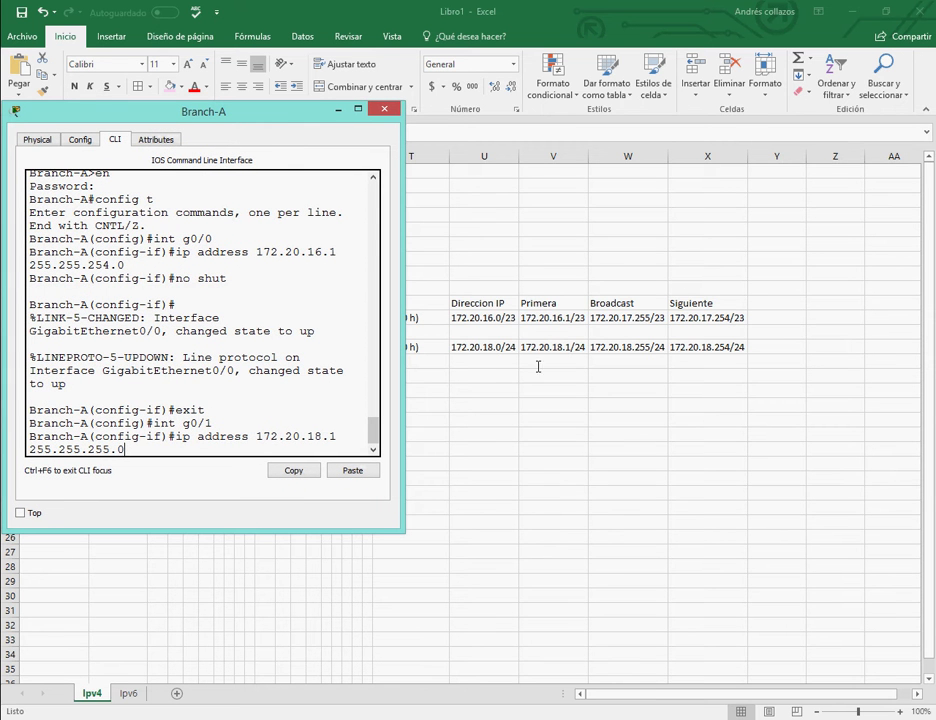
Apply the G0/1 address, enable it with no shut, and exit interface mode.
key("Return")
type("no shut")
key("Return")
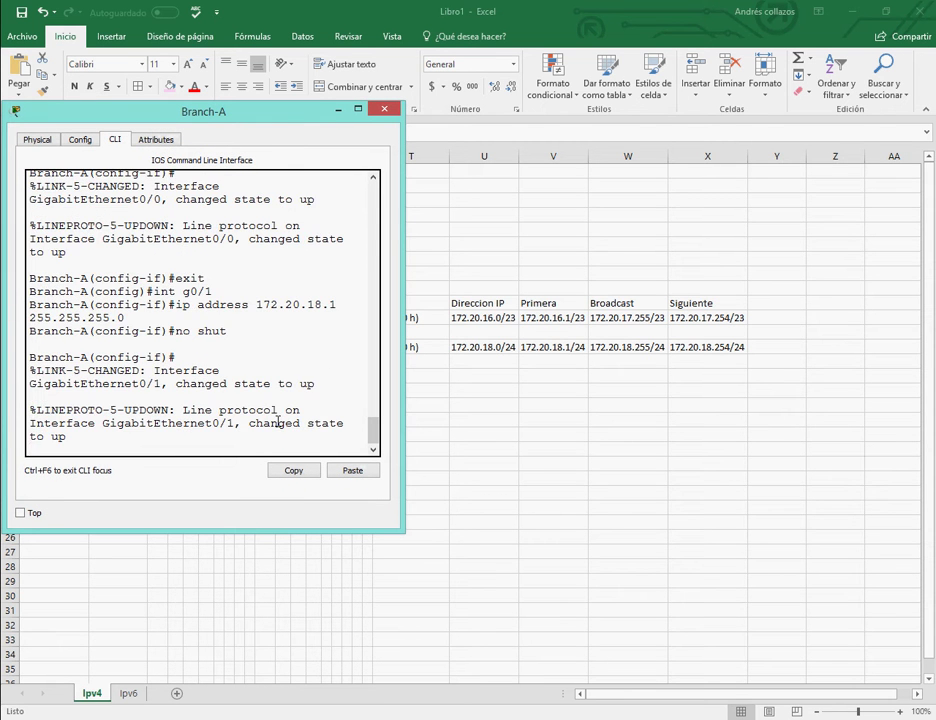
key("Return")
type("ex")
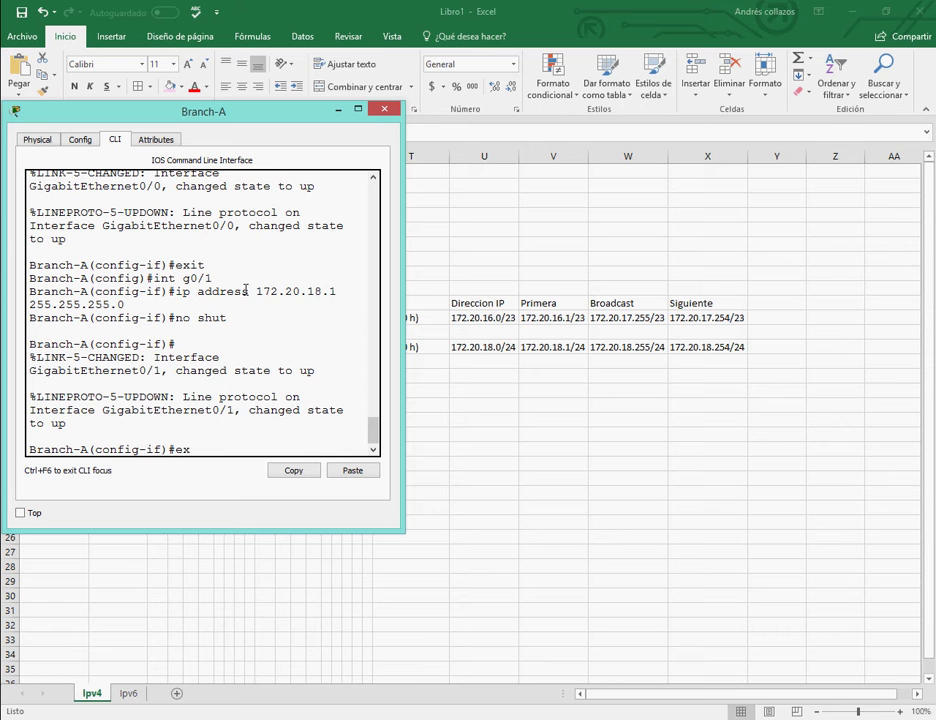
type("it")
key("Return")
key("alt+Tab")
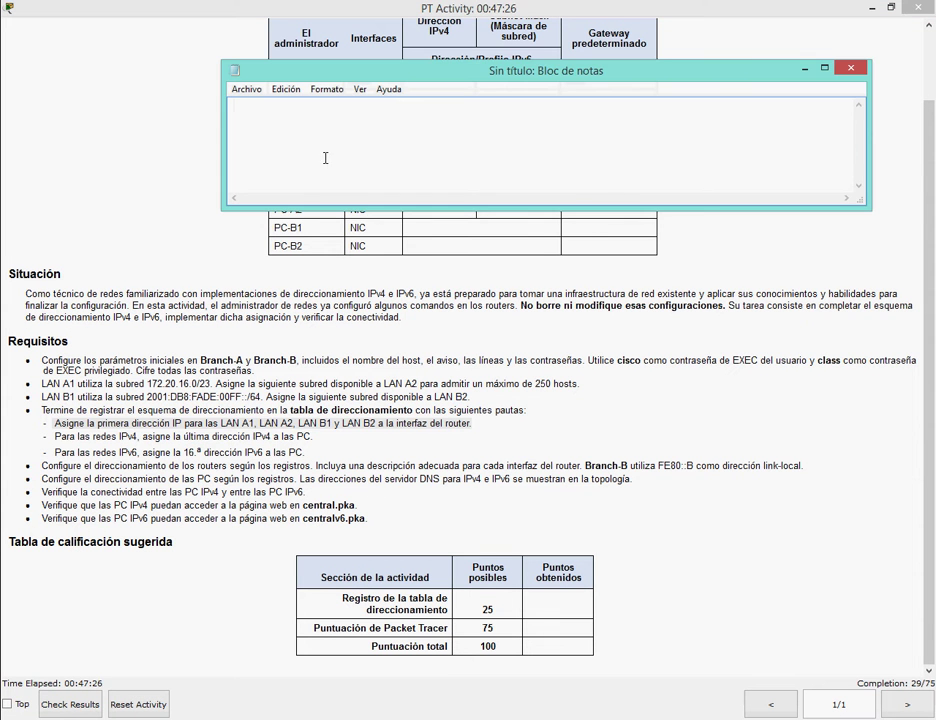
Write, then clear, the note 'ahora tenemos que configurar la interfaz Wan' and close Notepad.
type("ahora tenemos que config")
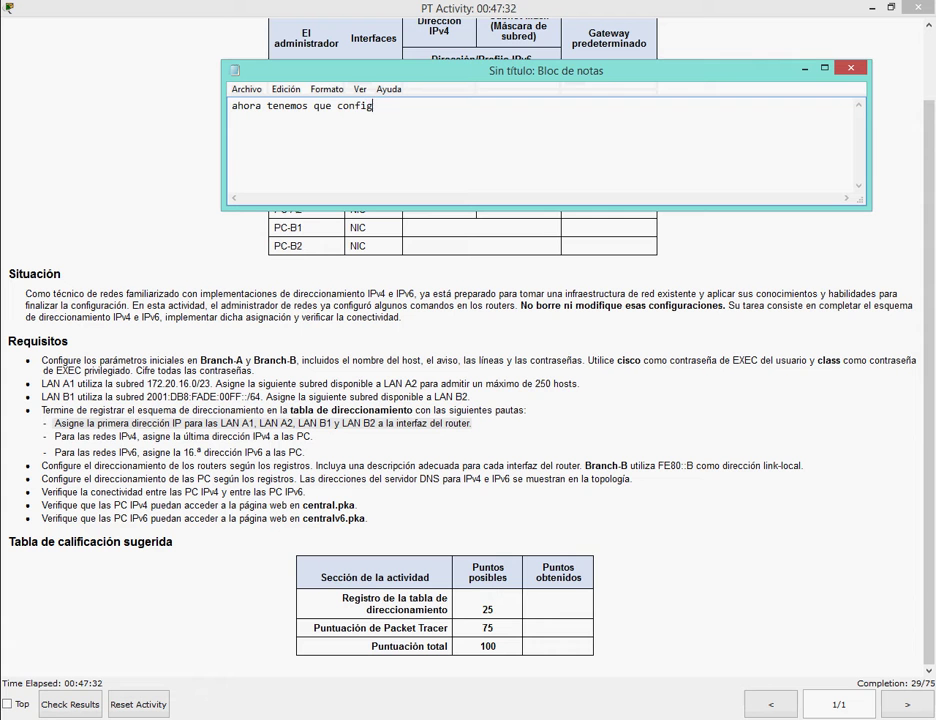
type("urar la interfaz Wan")
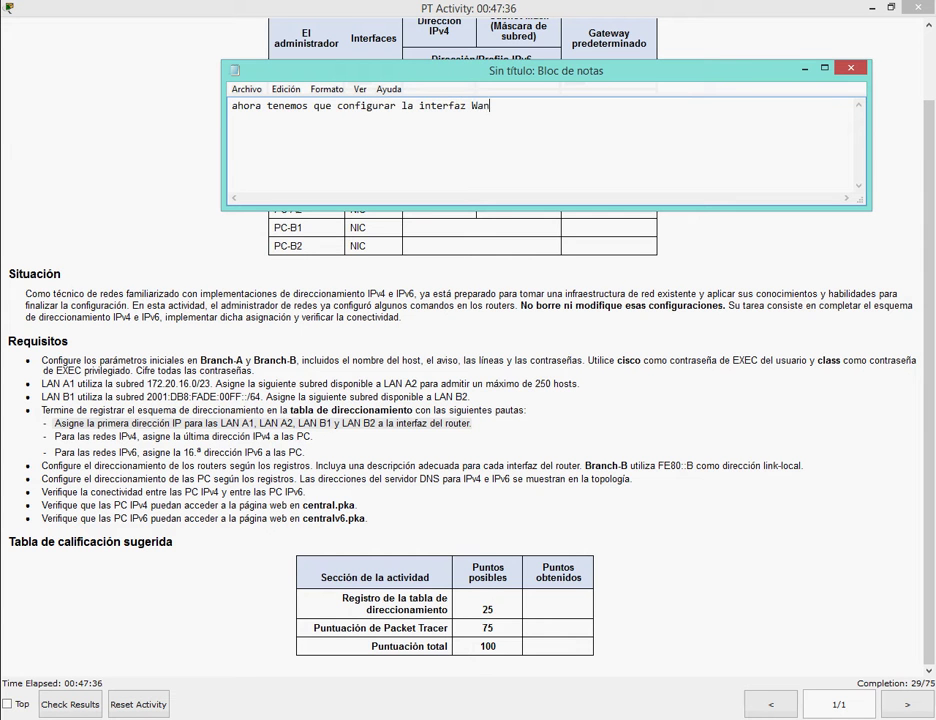
key("BackSpace")
key("ctrl+a")
key("BackSpace")
left_click(850, 68)
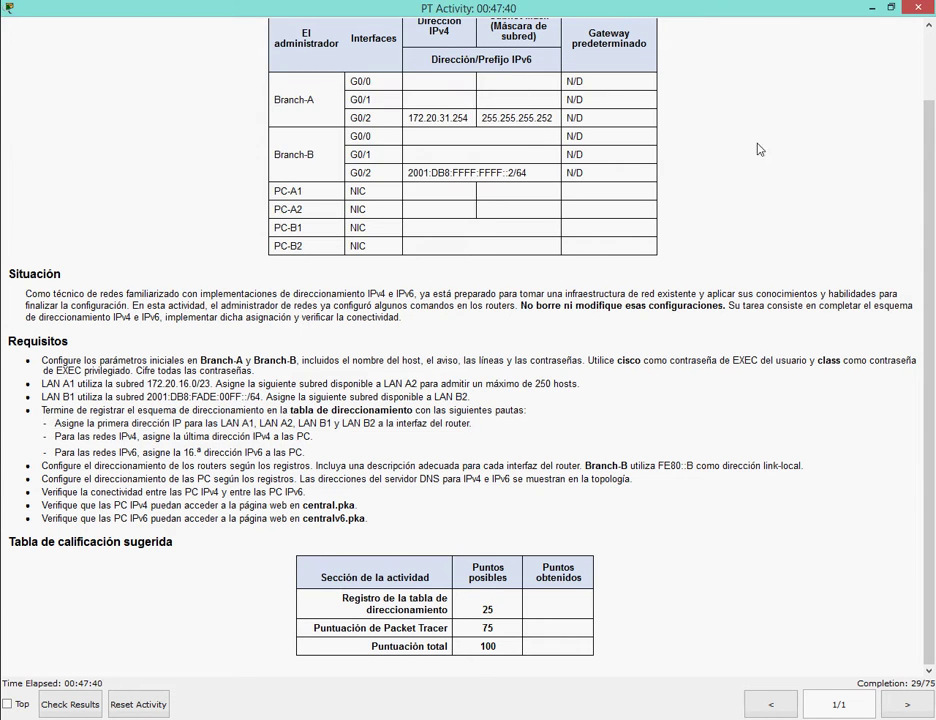
Configure interface G0/2 with 172.20.31.254 255.255.255.252 and enable it with no shut.
key("alt+Tab")
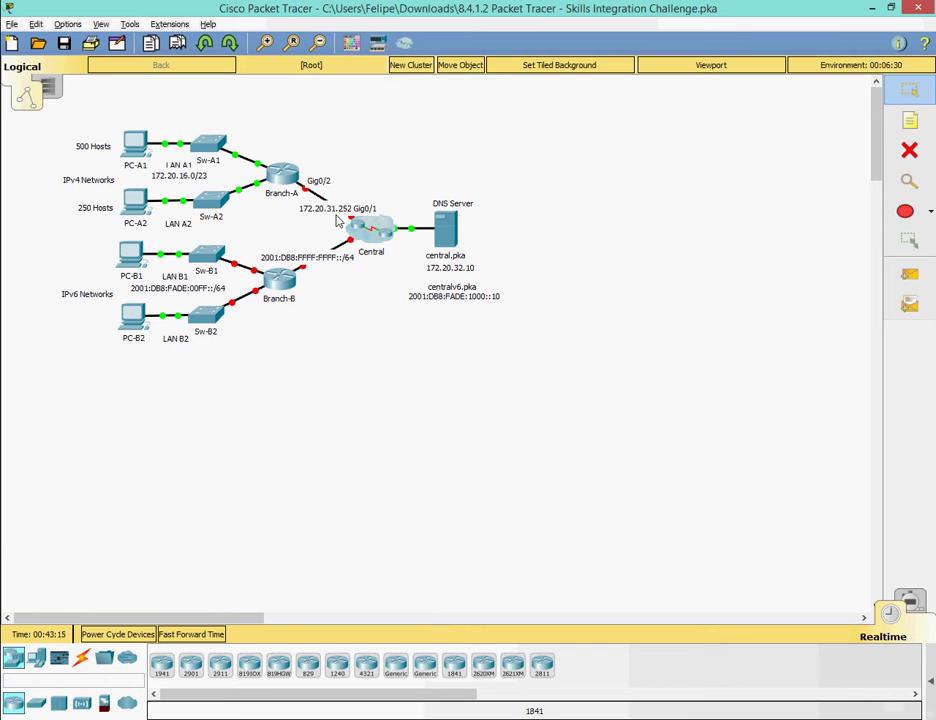
mouse_move(478, 697)
left_click(331, 634)
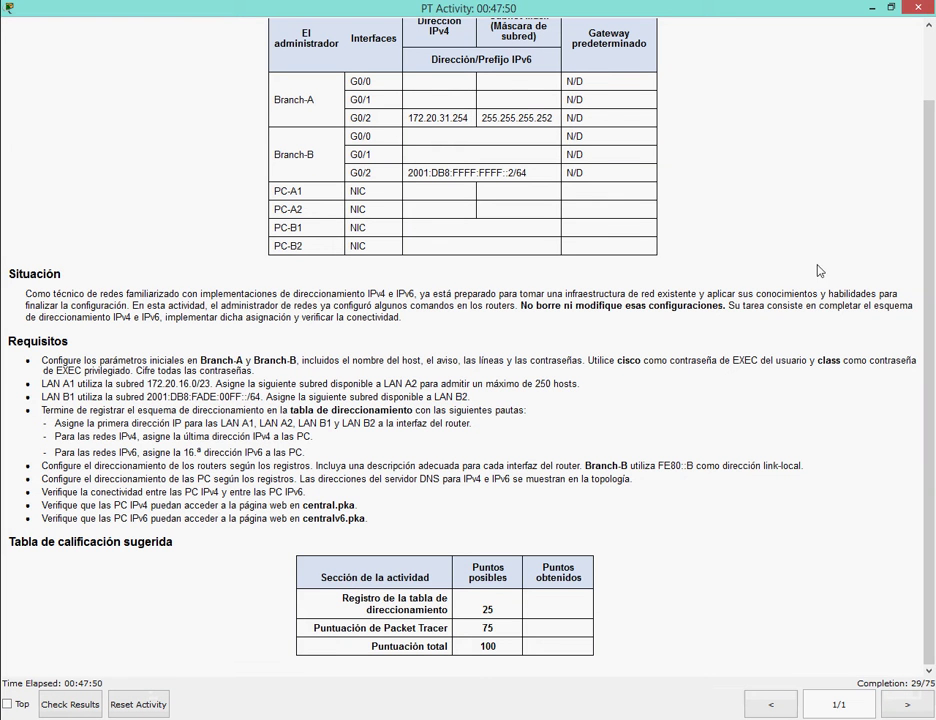
key("alt+Tab")
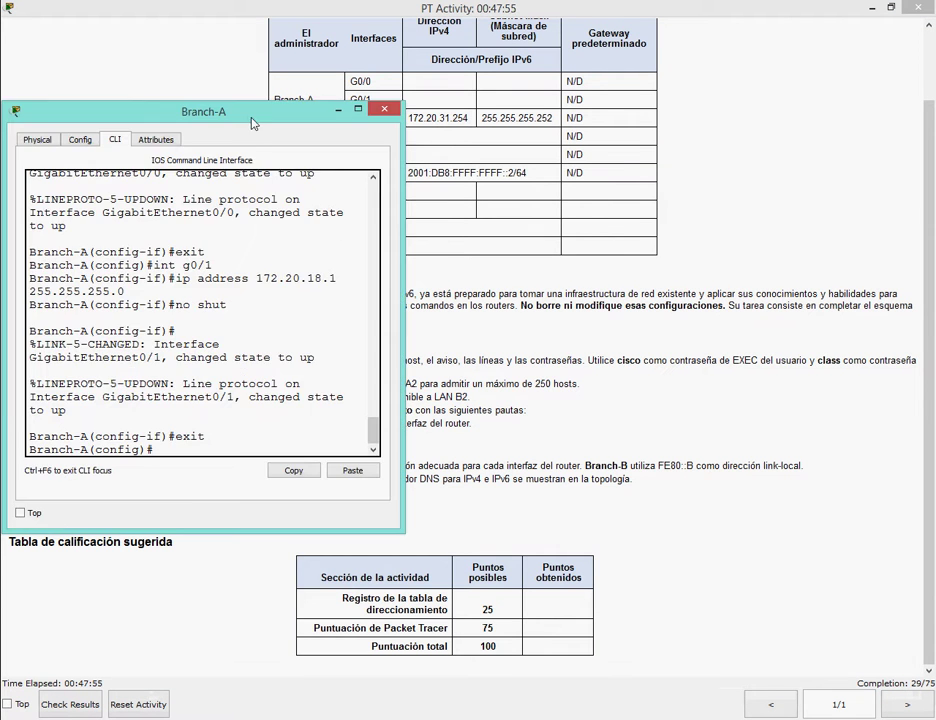
left_click_drag(255, 125, 403, 287)
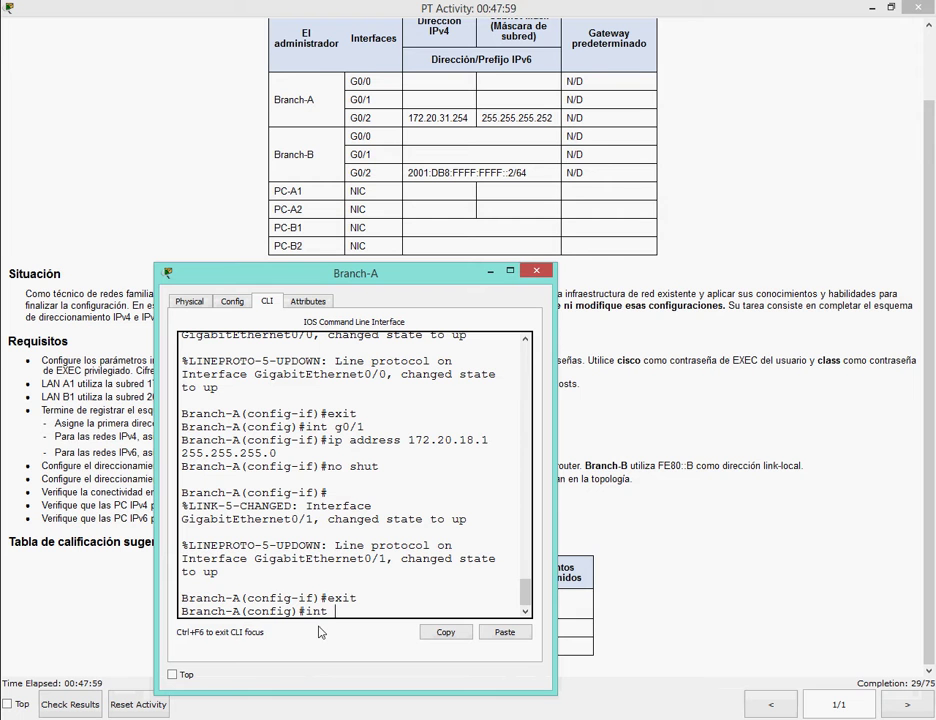
type("2")
key("Return")
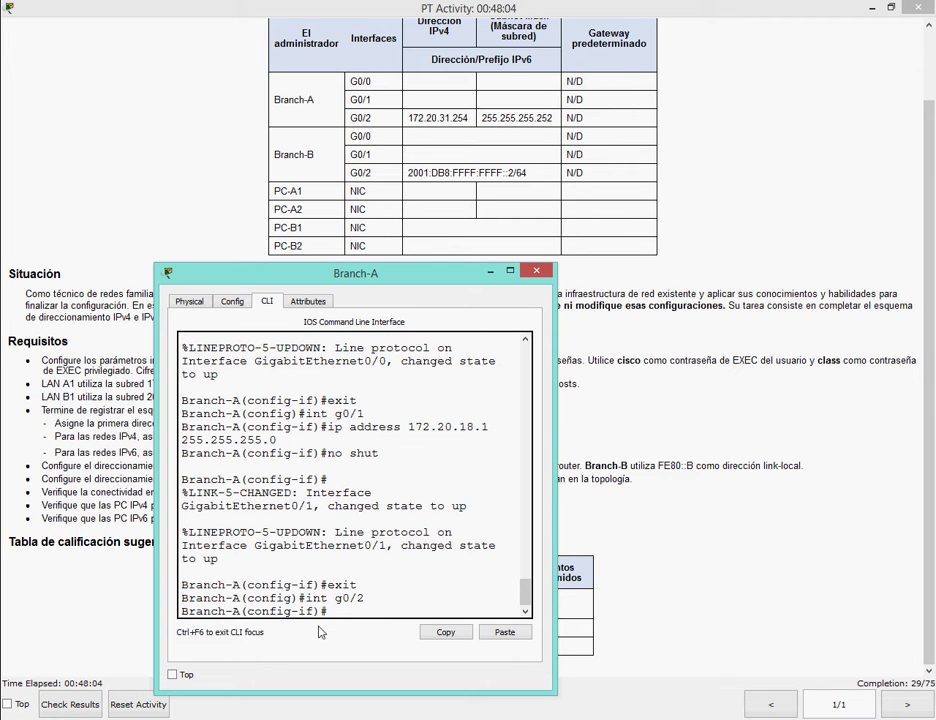
type("ip address 172.20.31.254")
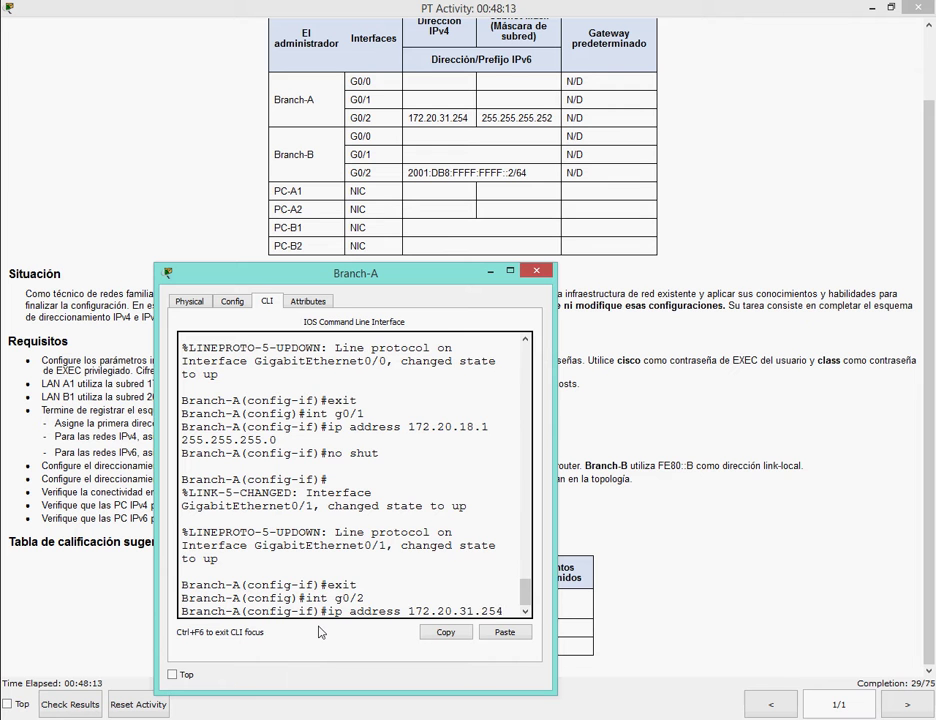
type(" 255.255.255.252")
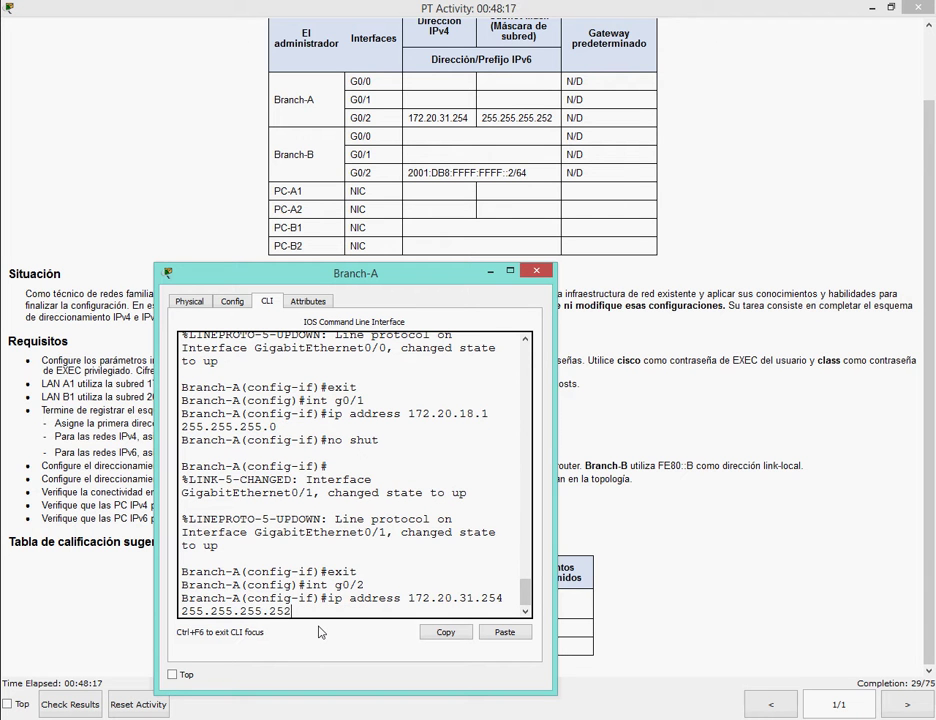
key("Return")
type("no shut")
key("Return")
Exit to privileged mode, review 'show run' for the new interface addresses, then close Branch-A.
type("ex")
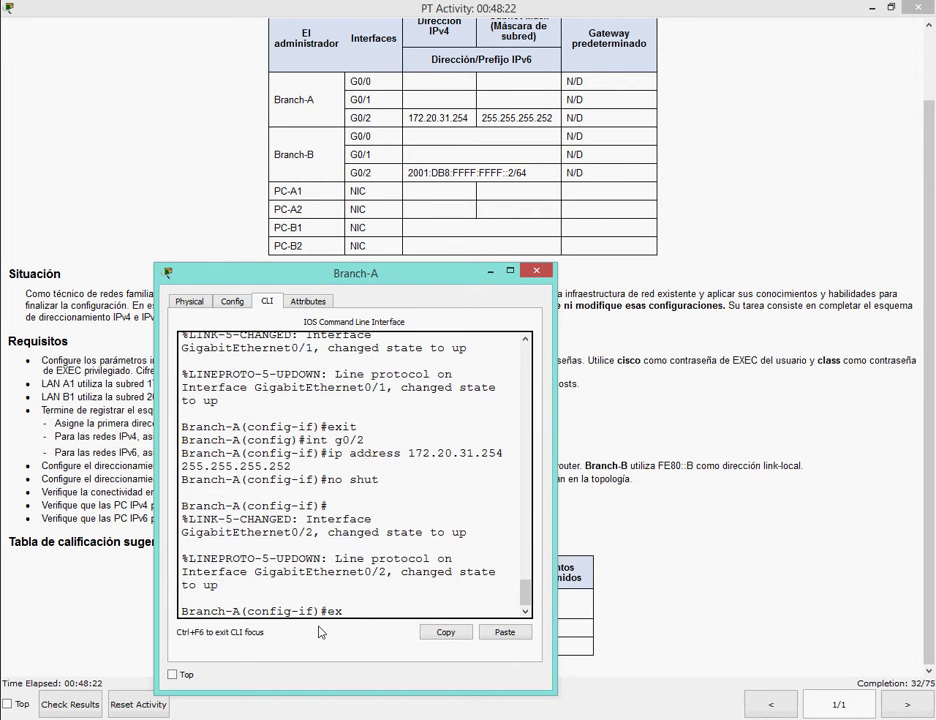
type("it")
key("Return")
type("exit")
key("Return")
type("sh")
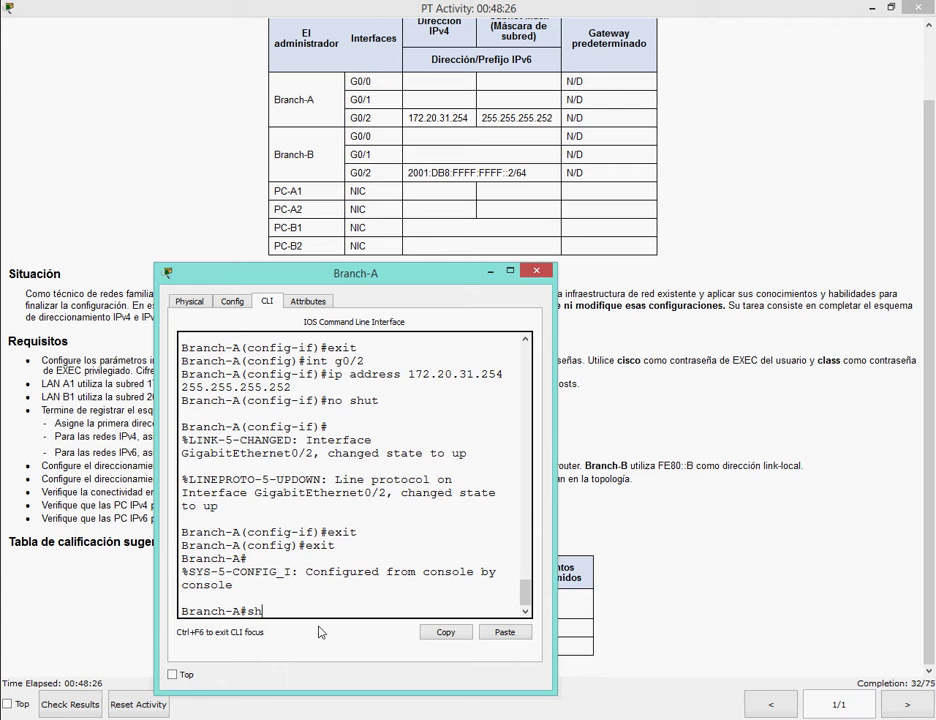
type("ow run")
key("Return")
key("space")
key("space")
key("space")
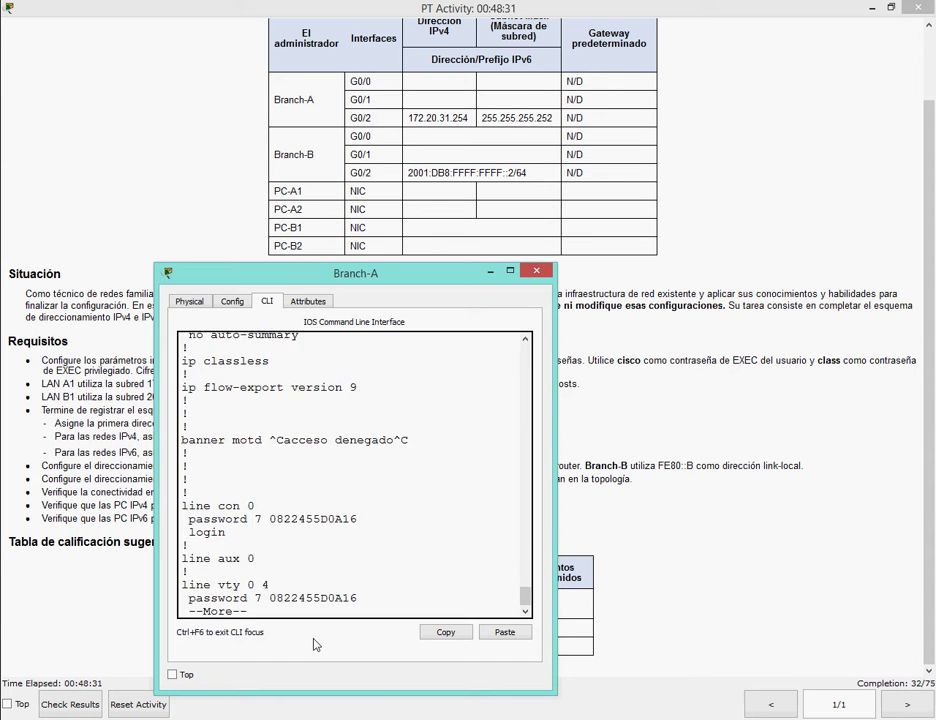
left_click_drag(519, 597, 524, 574)
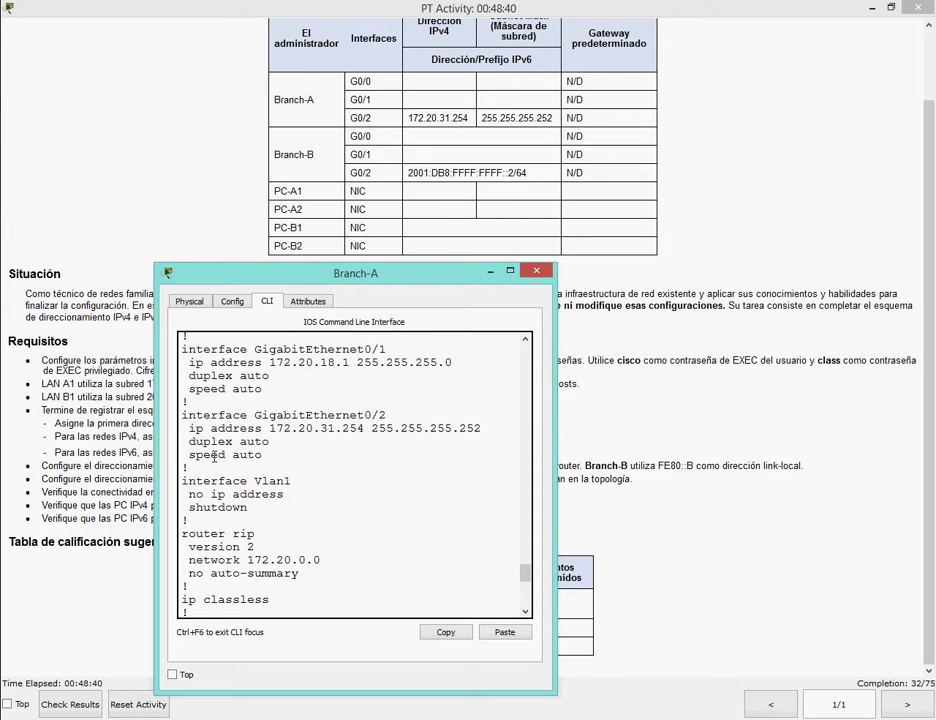
scroll(388, 418, "up", 3)
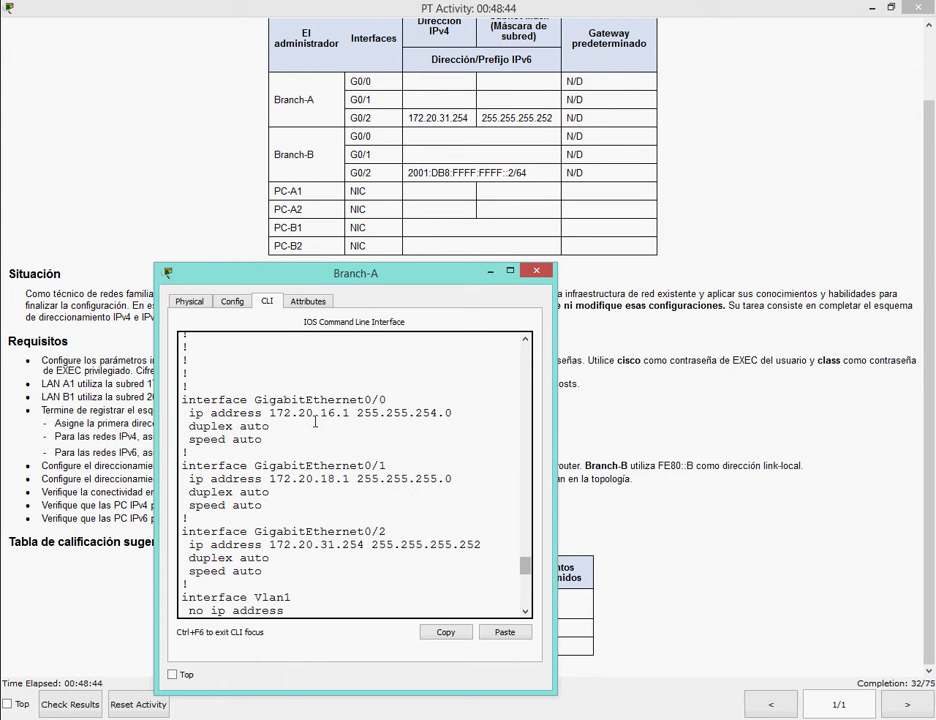
left_click(537, 273)
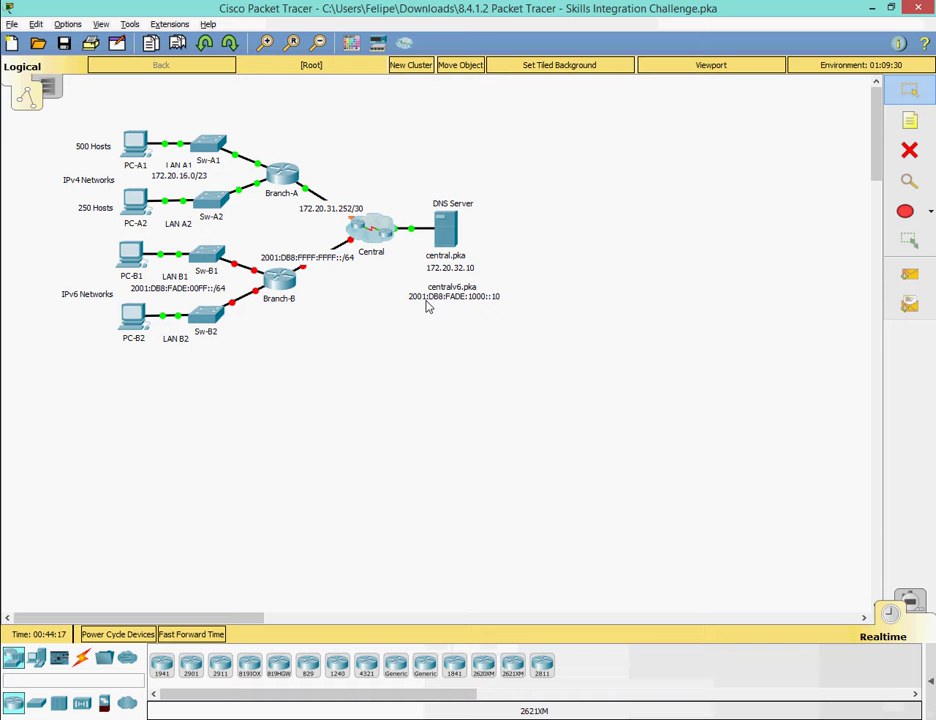
Mark the LAN B1 and LAN B2 requirement, then jot and clear a note about configuring Branch-B.
key("alt+Tab")
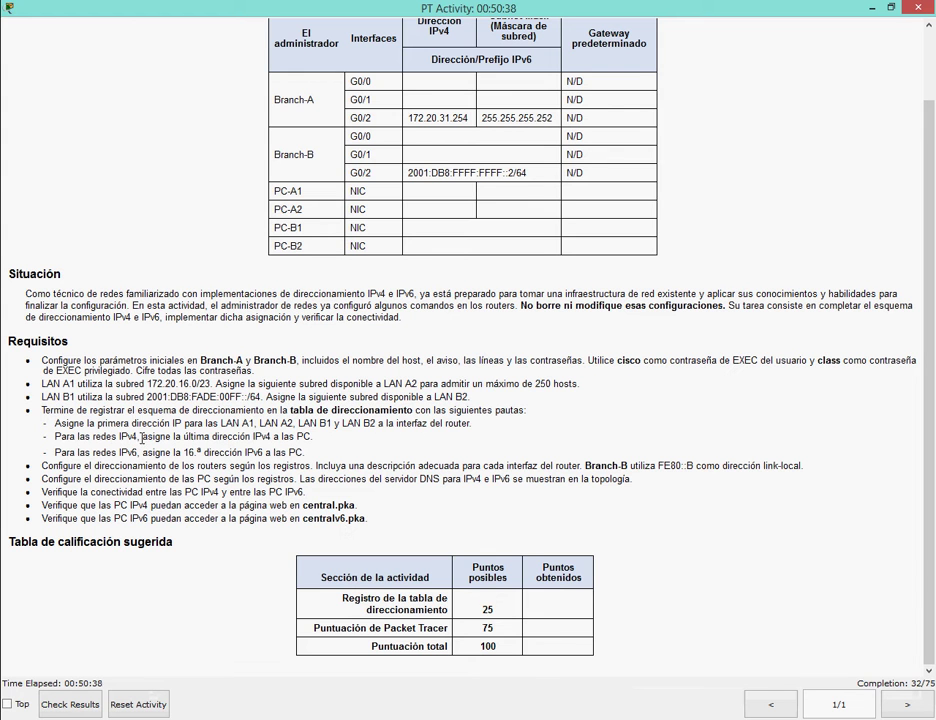
left_click_drag(304, 424, 392, 424)
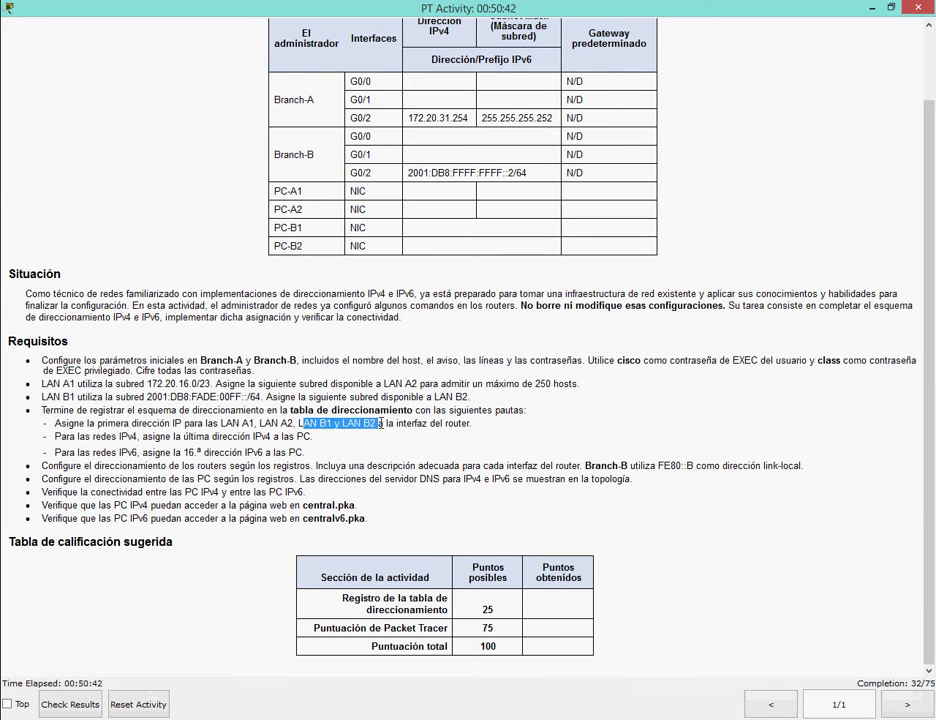
key("alt+Tab")
type("ahora conf")
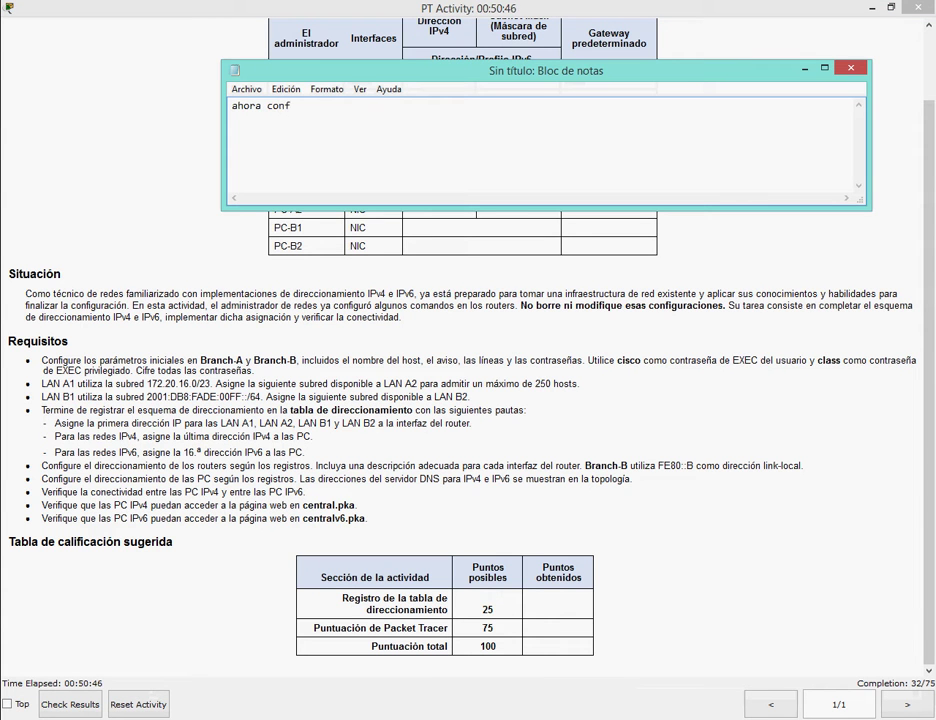
type("iguraremos el bran")
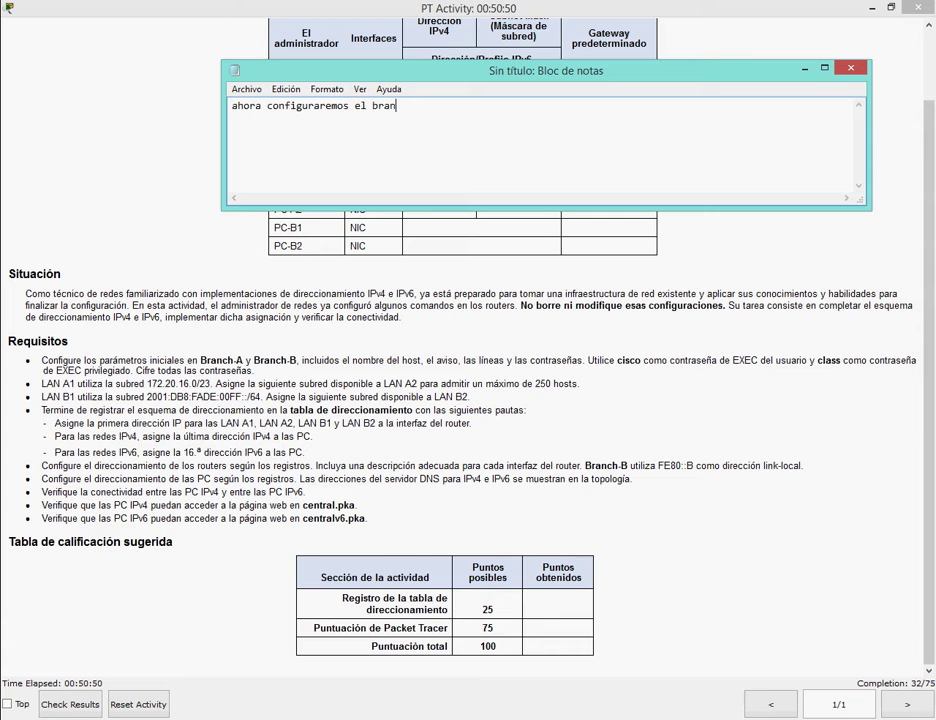
type("ch b con las ip")
key("ctrl+a")
key("BackSpace")
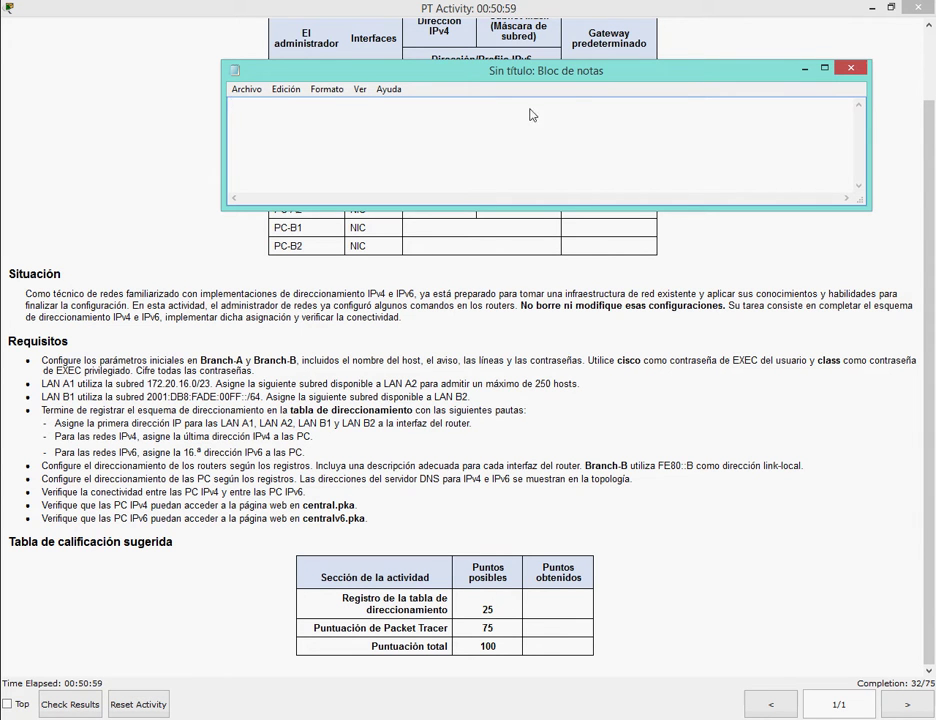
left_click(805, 68)
Open Branch-B's command line and arrange it beside the topology.
key("alt+Tab")
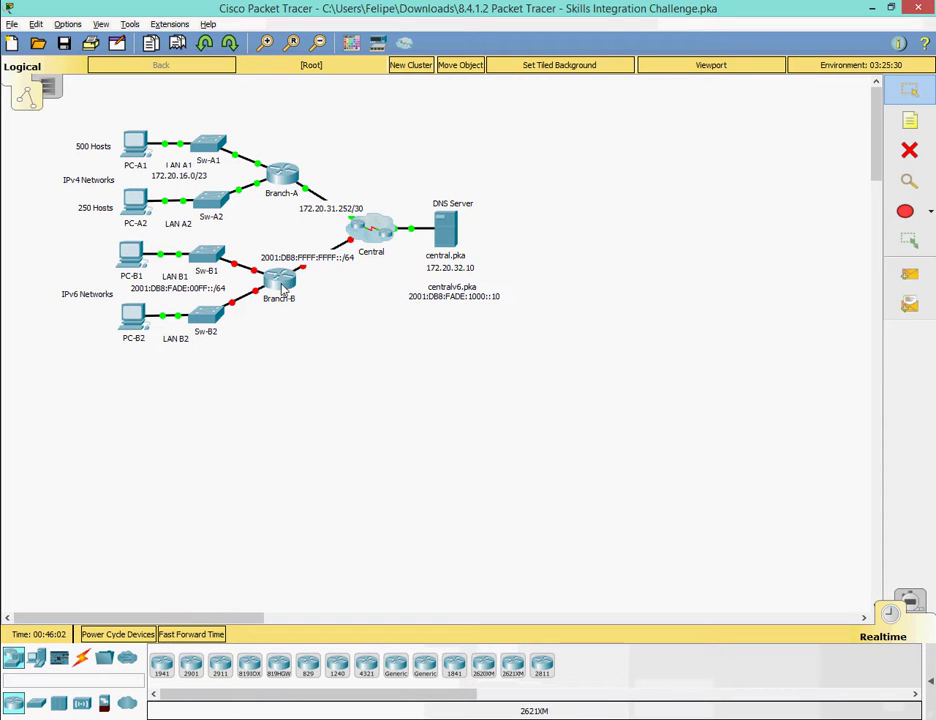
left_click(283, 287)
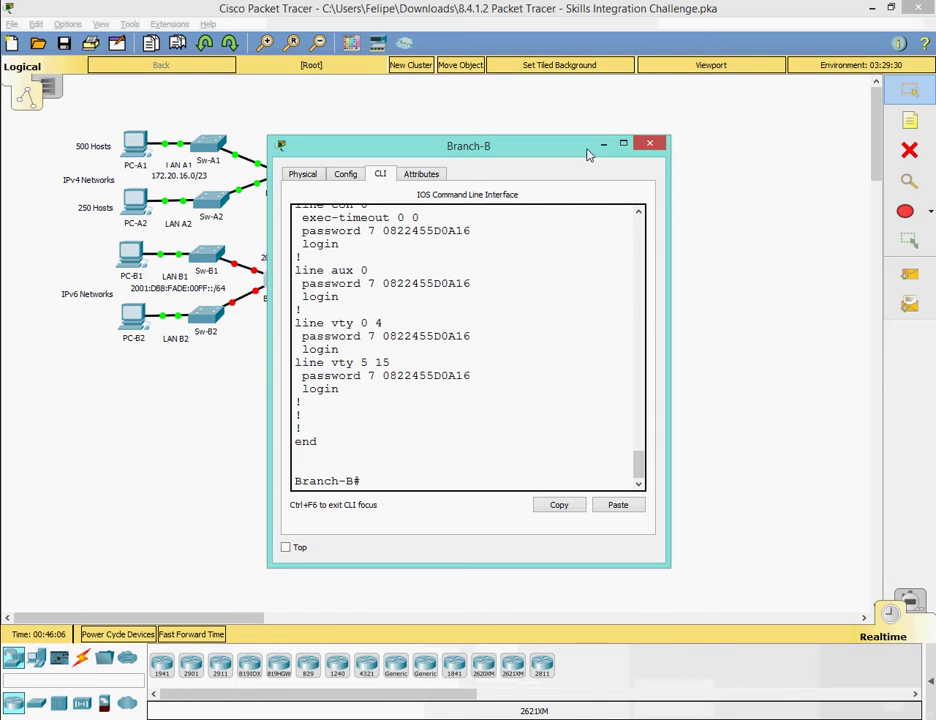
left_click_drag(591, 152, 755, 134)
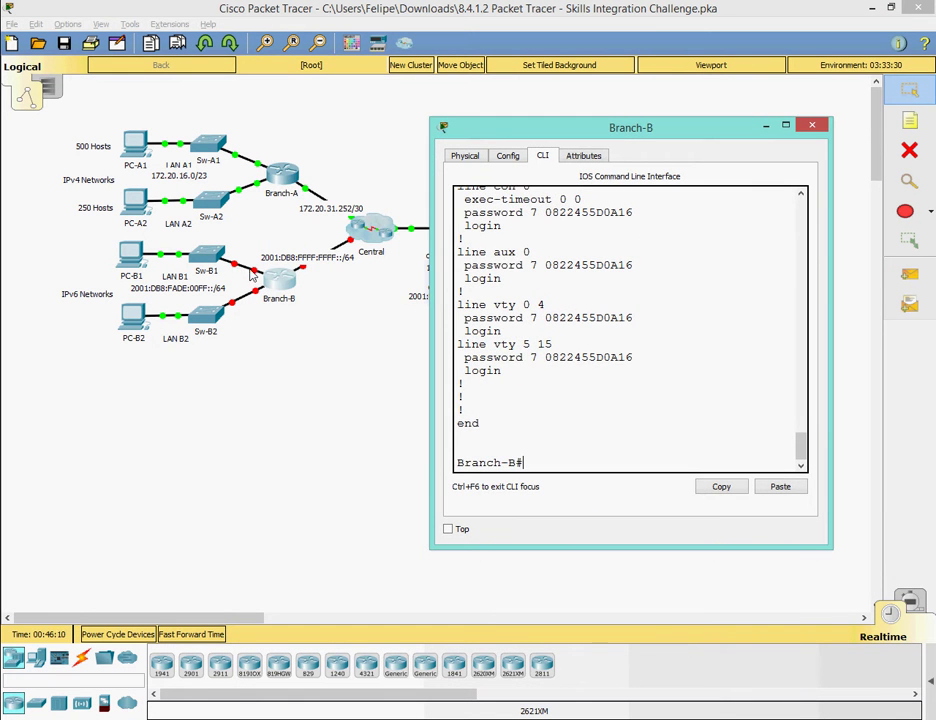
left_click(255, 280)
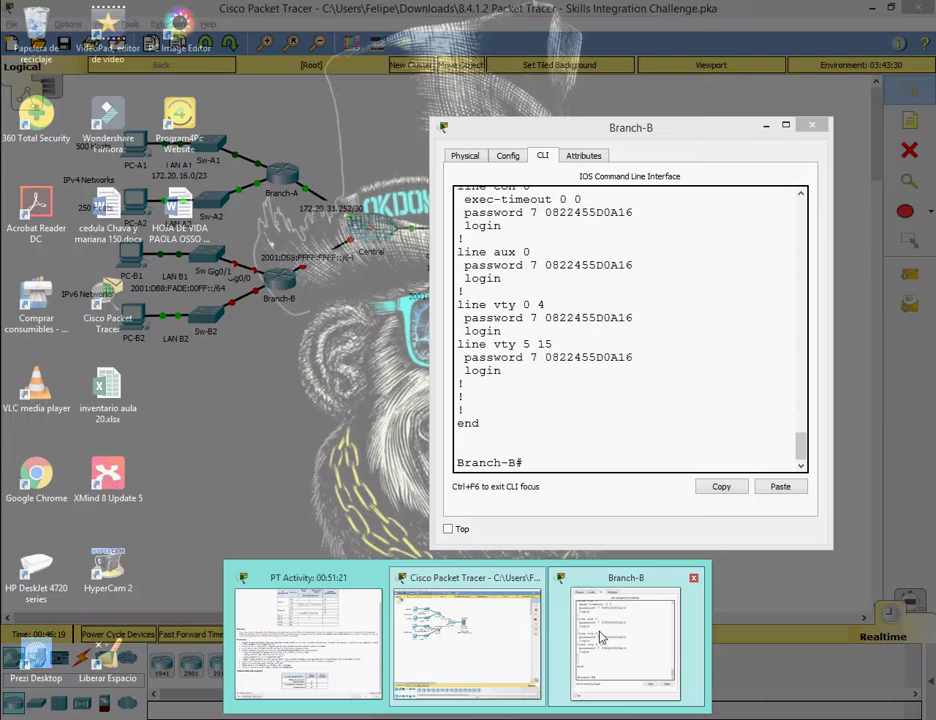
left_click(601, 638)
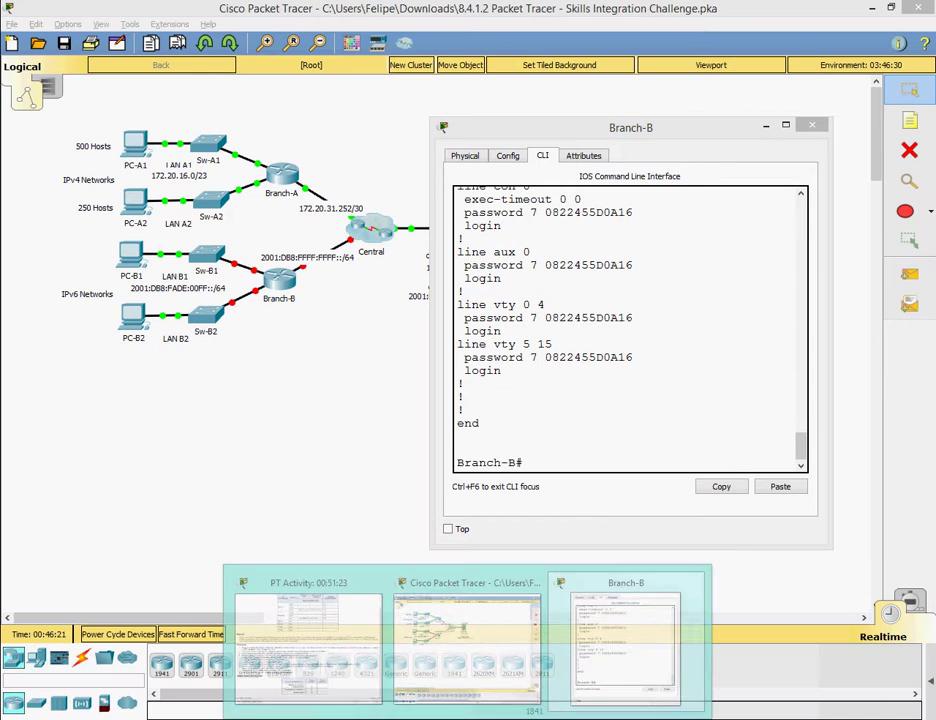
left_click(322, 712)
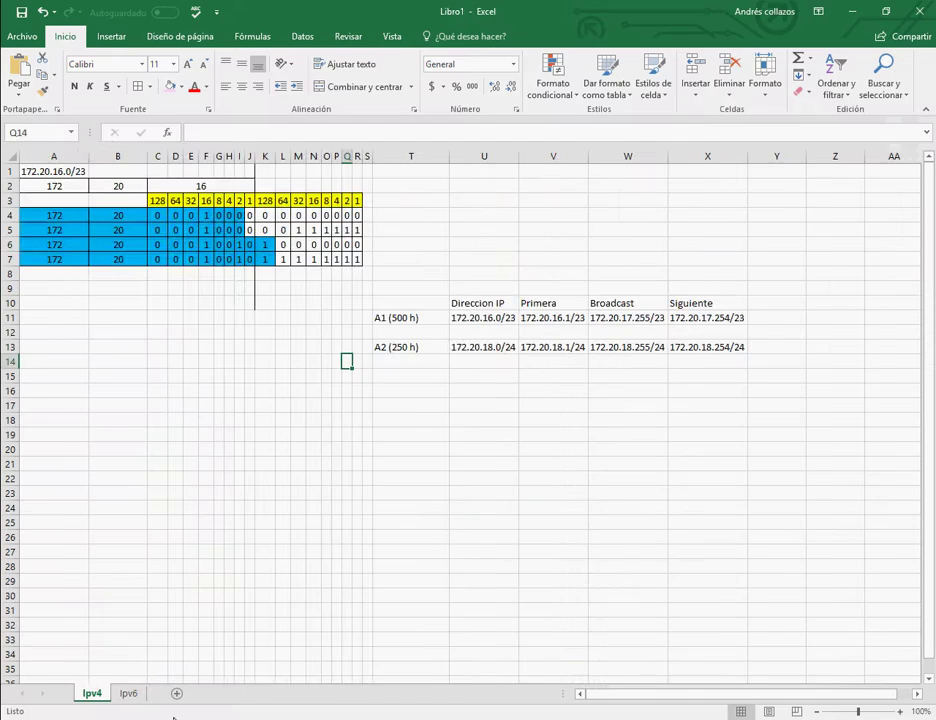
Place Branch-B's terminal over the spreadsheet, enter config t and interface G0/0, and begin the IPv6 address.
key("ctrl+Page_Down")
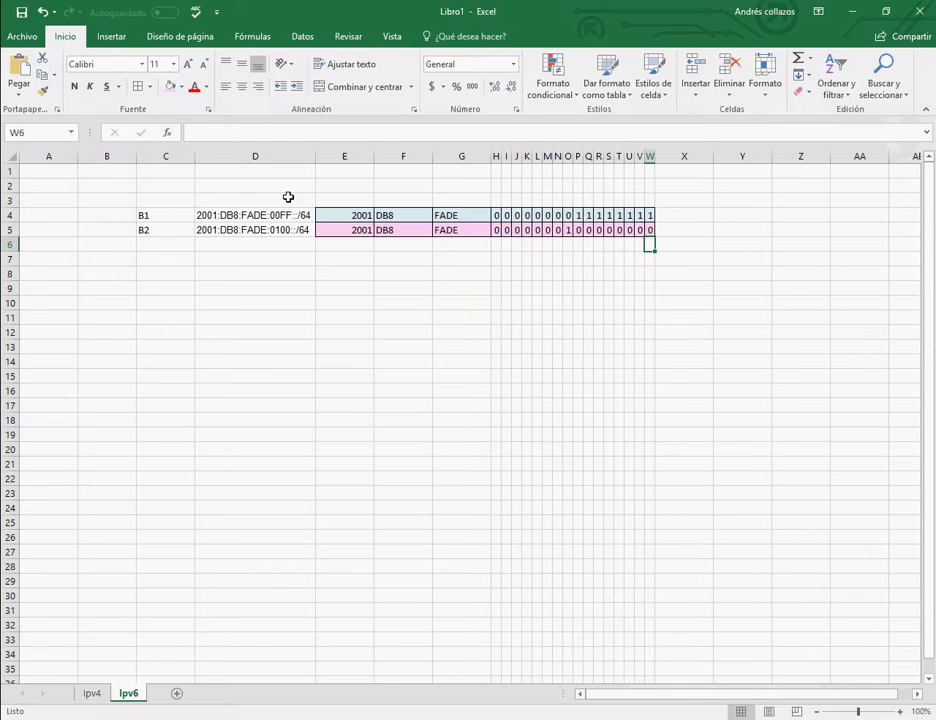
left_click(596, 668)
left_click_drag(556, 136, 282, 262)
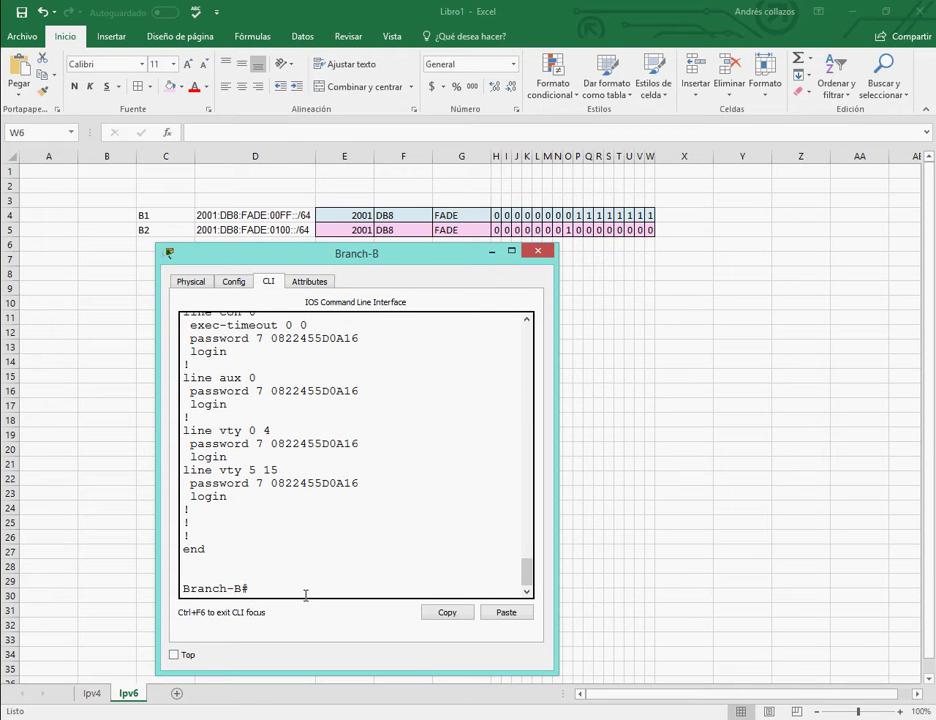
type("config t")
key("Return")
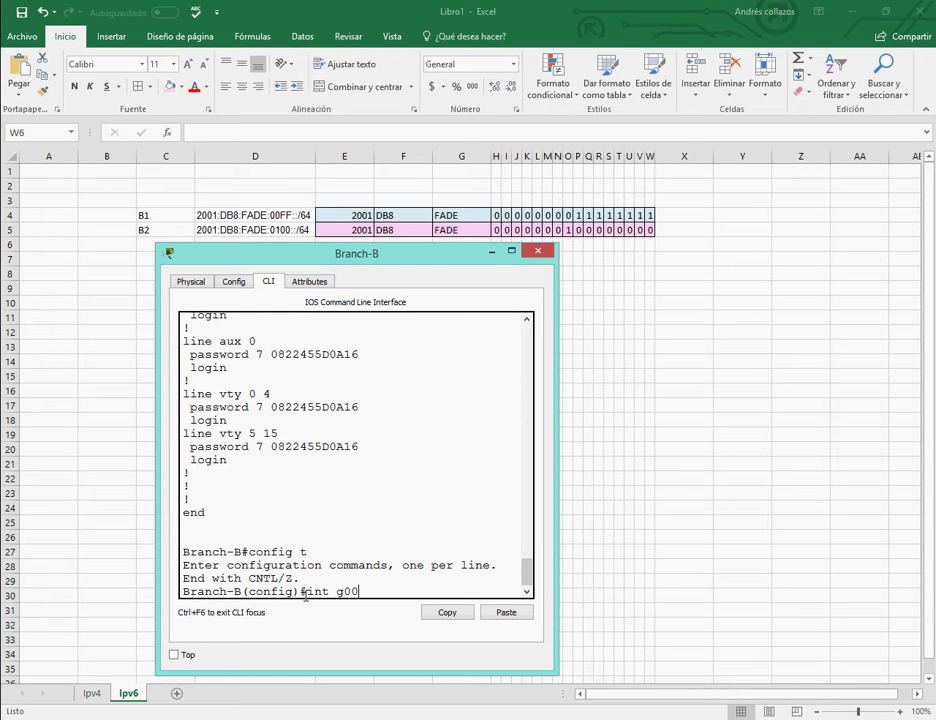
key("Return")
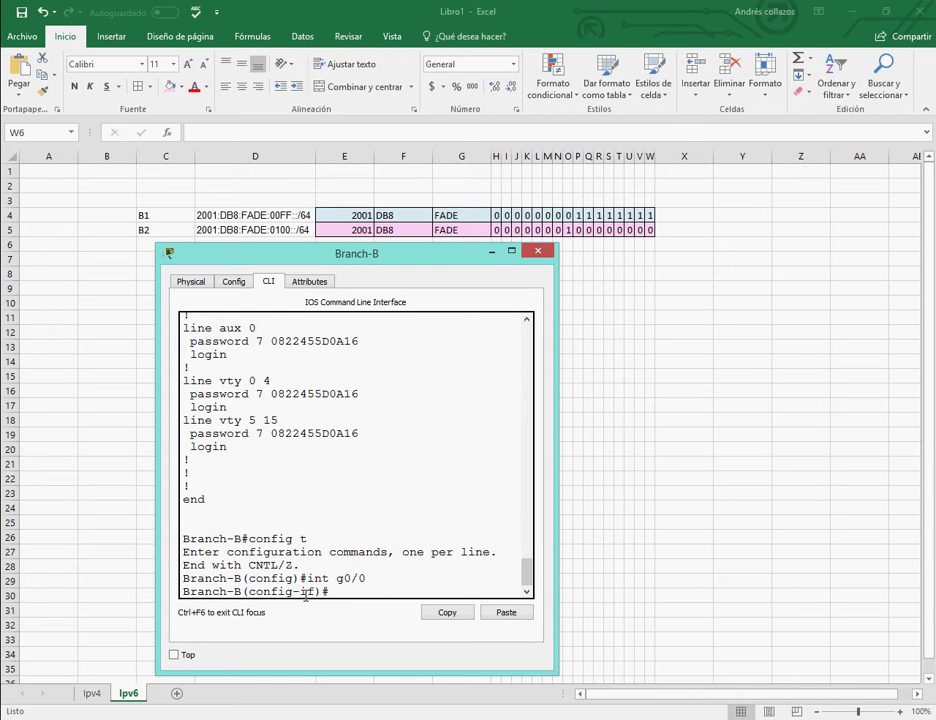
type("ipv6 address 2001:DB8")
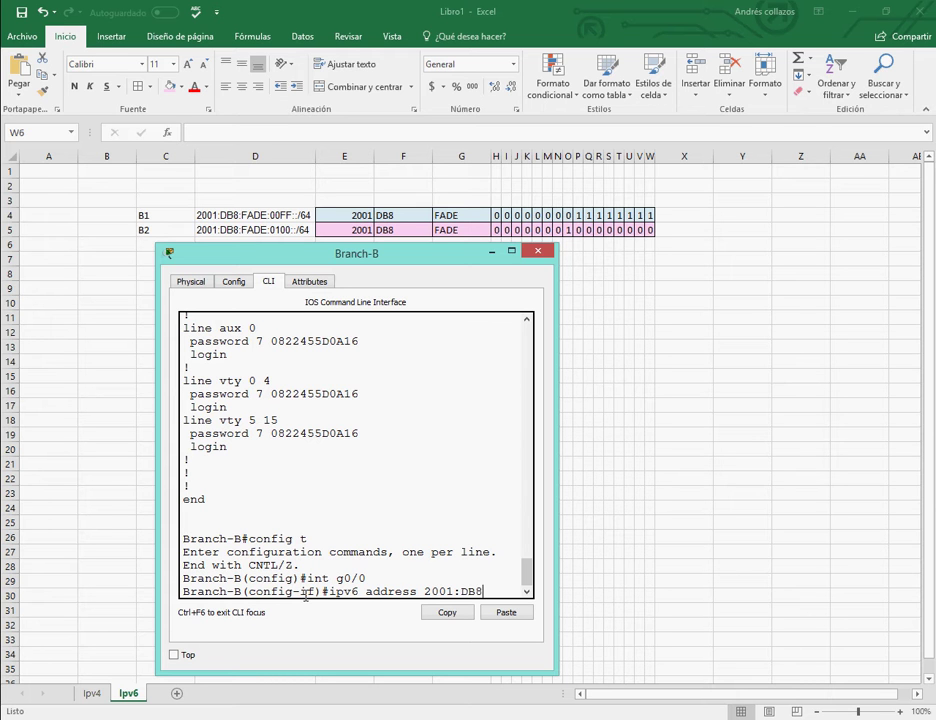
type(":FADE:00FF::1/64")
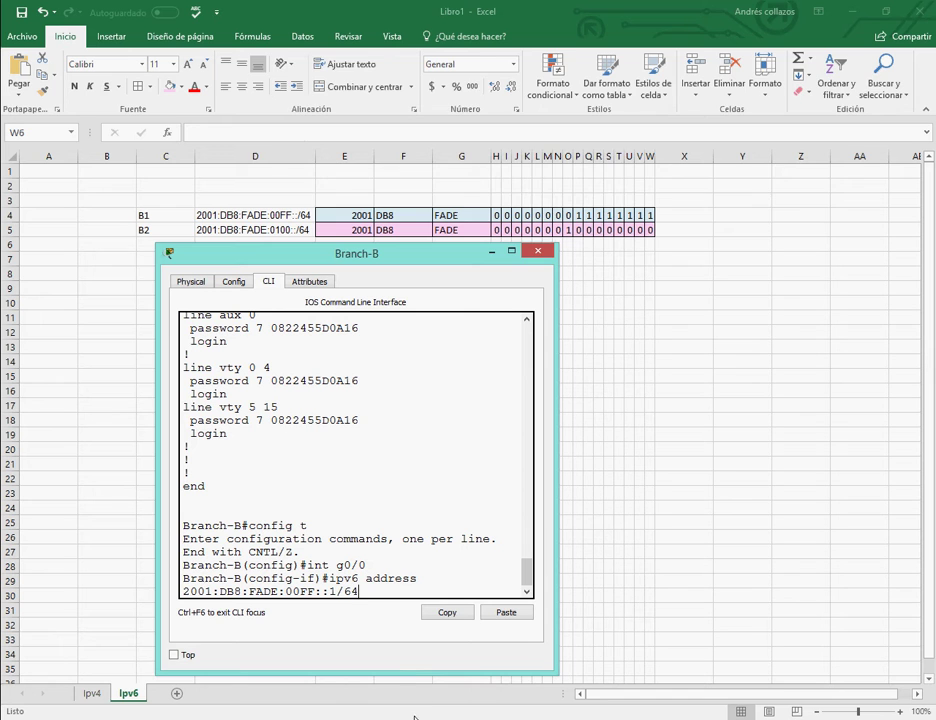
Jot and clear a note on using the first address, then apply 2001:DB8:FADE:00FF::1/64 to G0/0.
left_click(412, 716)
type("P")
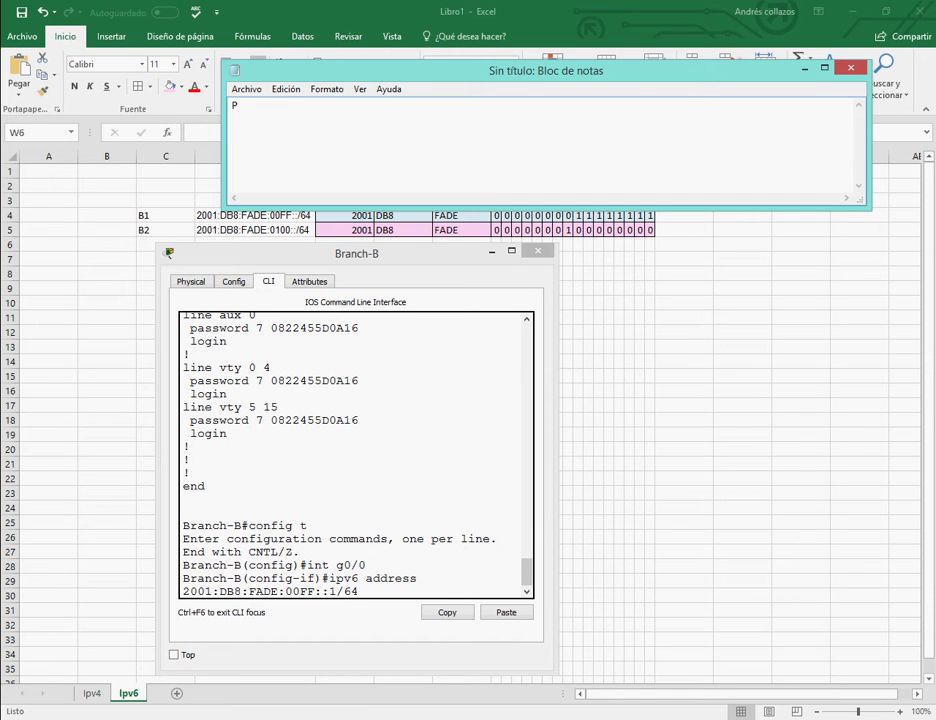
type("onemos el 1 ya que nosp piden 1")
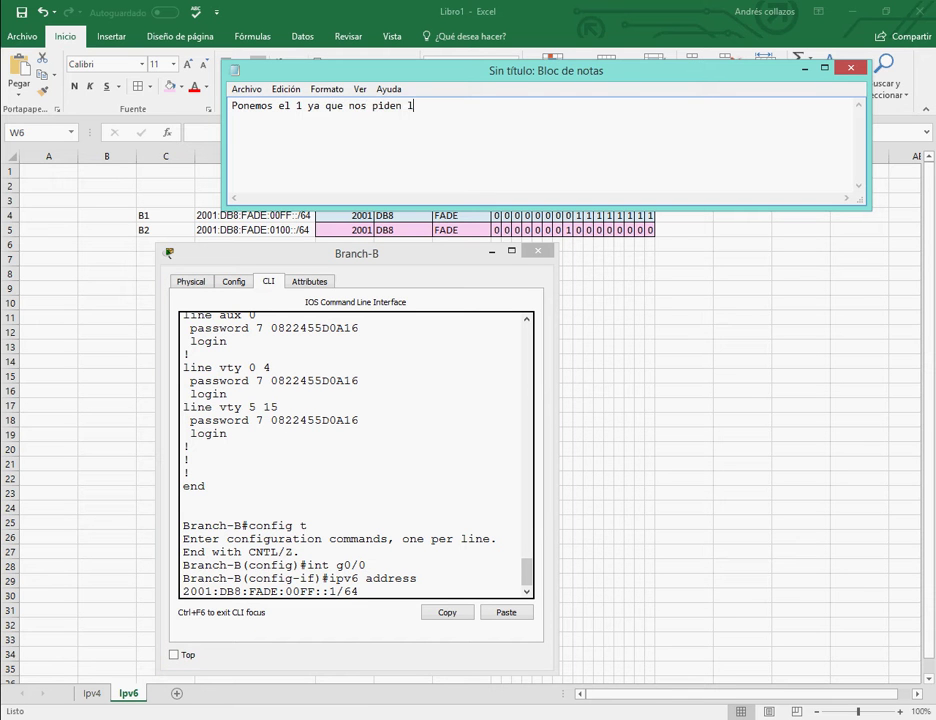
type("a primera ip")
key("ctrl+a")
key("BackSpace")
left_click(805, 68)
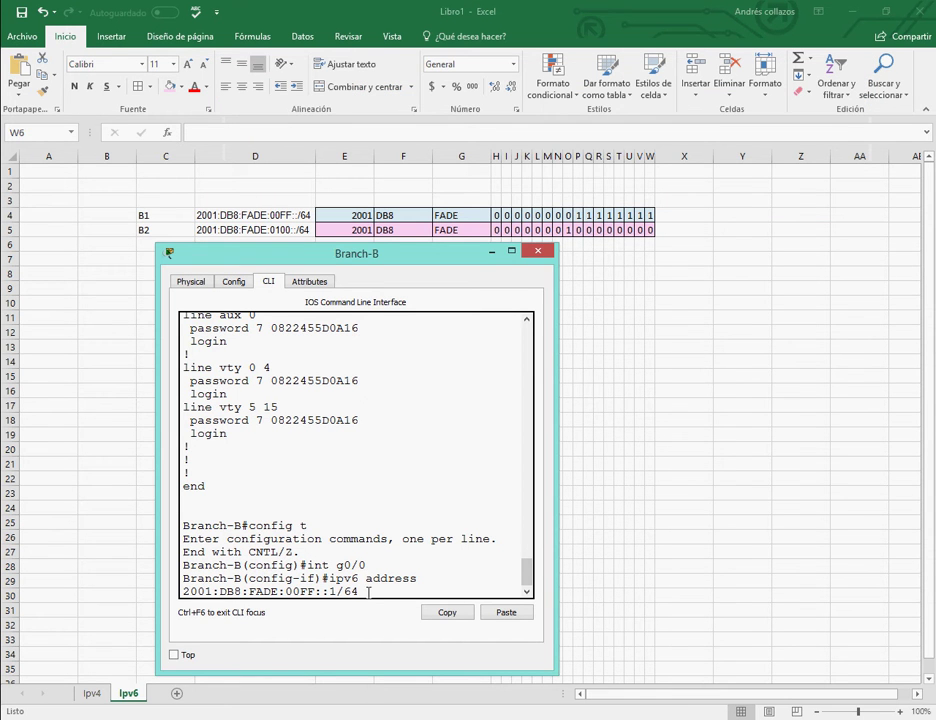
key("Return")
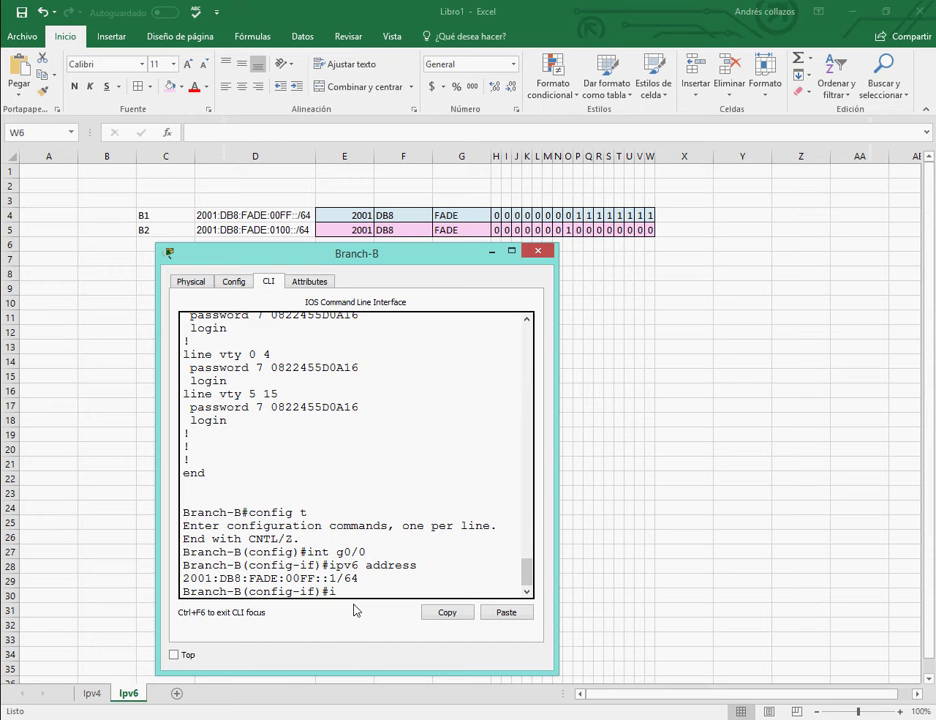
type("ipv6 address")
left_click(307, 637)
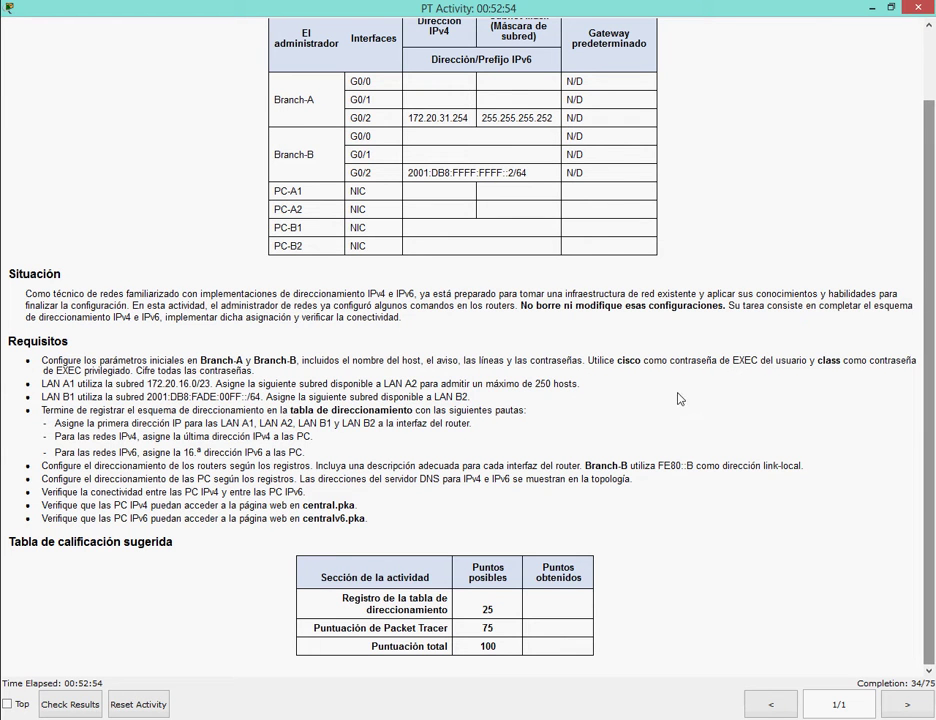
Mark and copy the FE80::B link-local requirement from the activity instructions.
mouse_move(467, 716)
left_click_drag(428, 248, 239, 120)
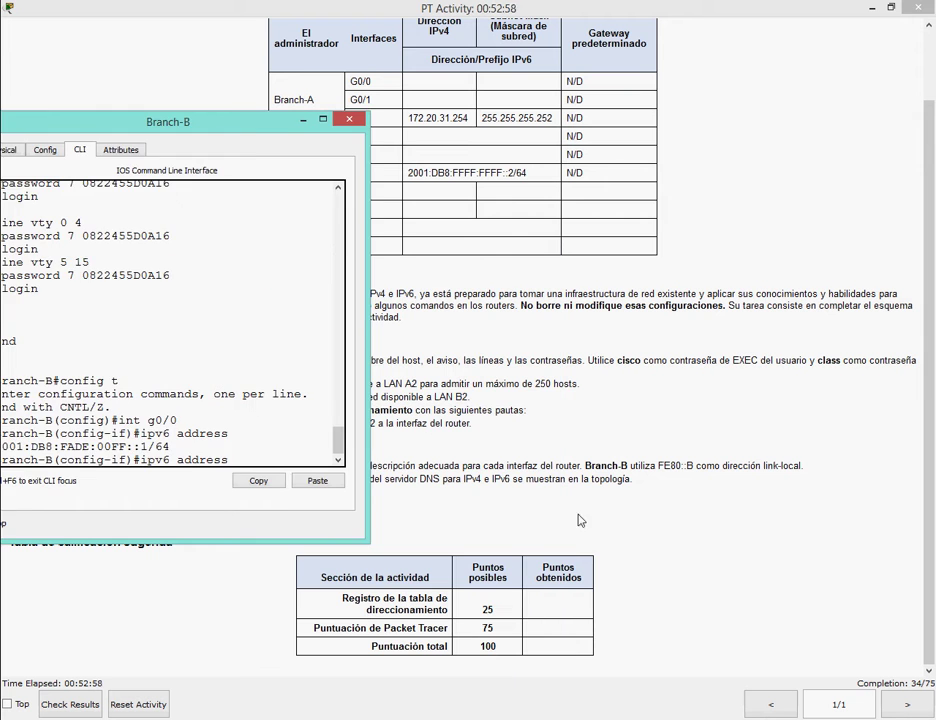
left_click(255, 142)
left_click_drag(320, 466, 813, 462)
key("ctrl+c")
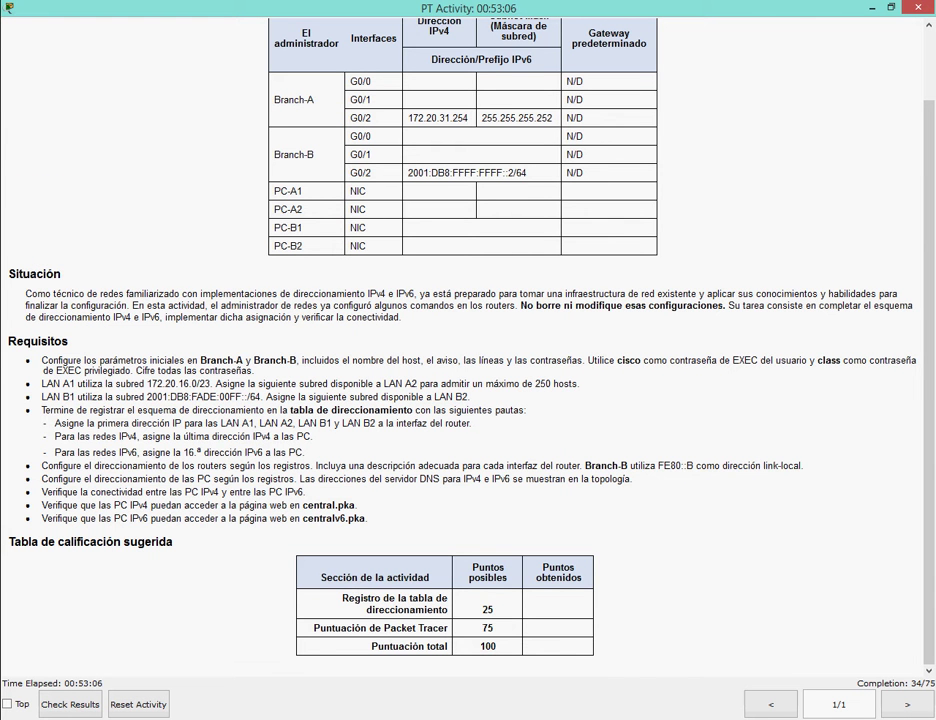
key("alt+Tab")
Set FE80::B as G0/0's link-local address and enable the interface with no shut.
type("f)#ipv6 address F")
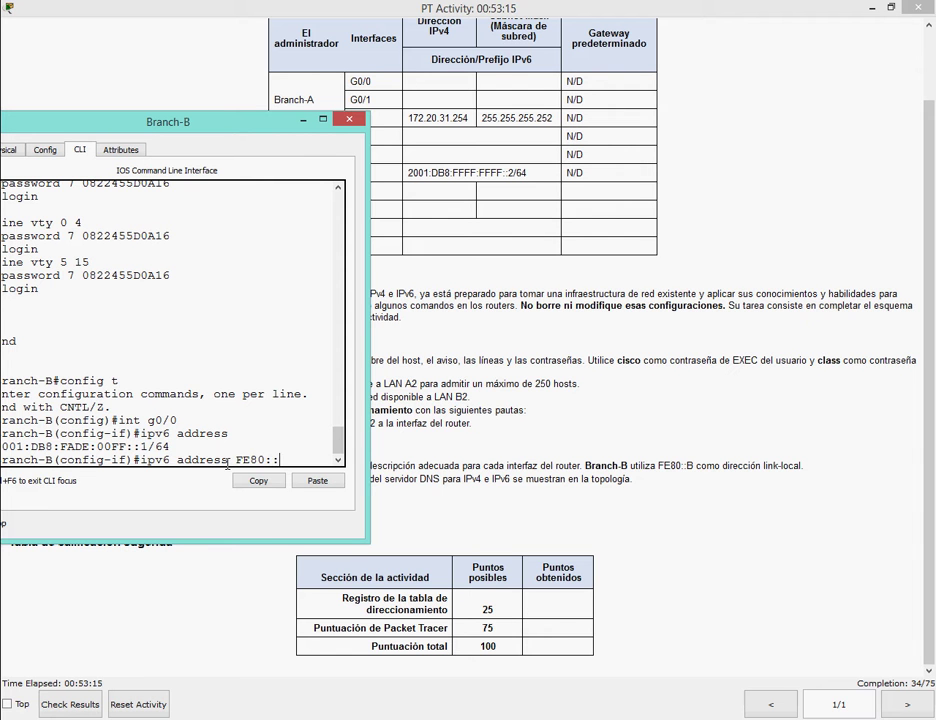
type("E80::B link")
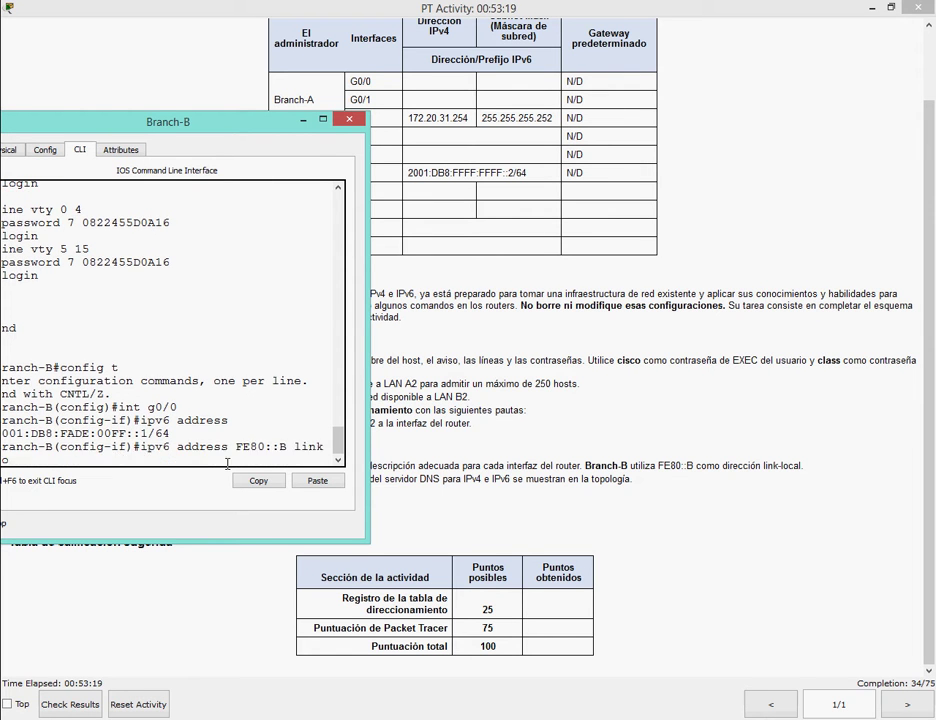
type("-local")
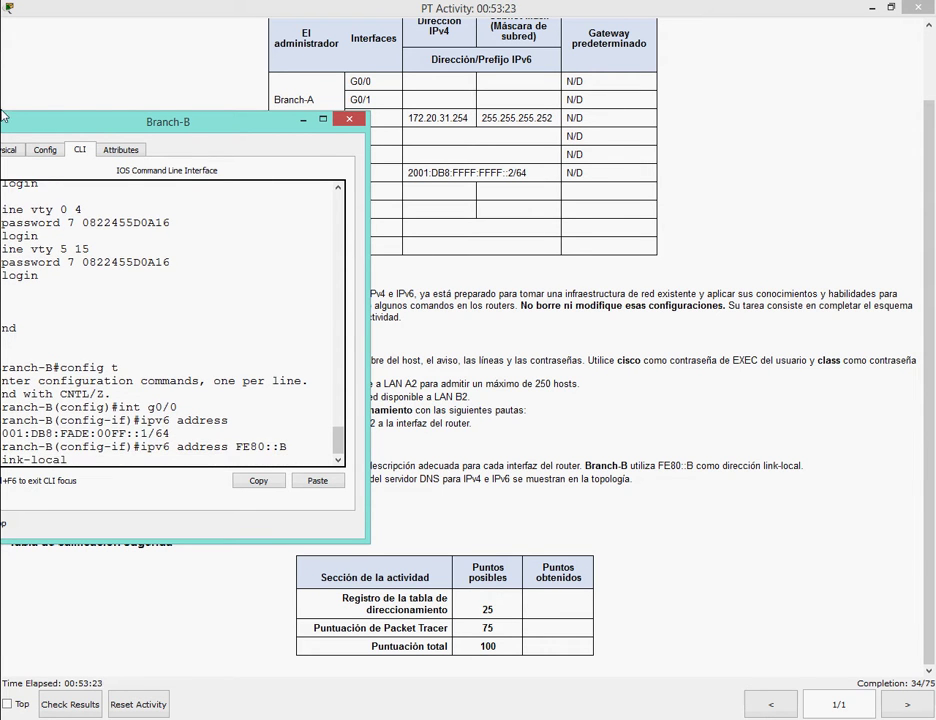
left_click_drag(43, 123, 103, 120)
key("Return")
type("no shut")
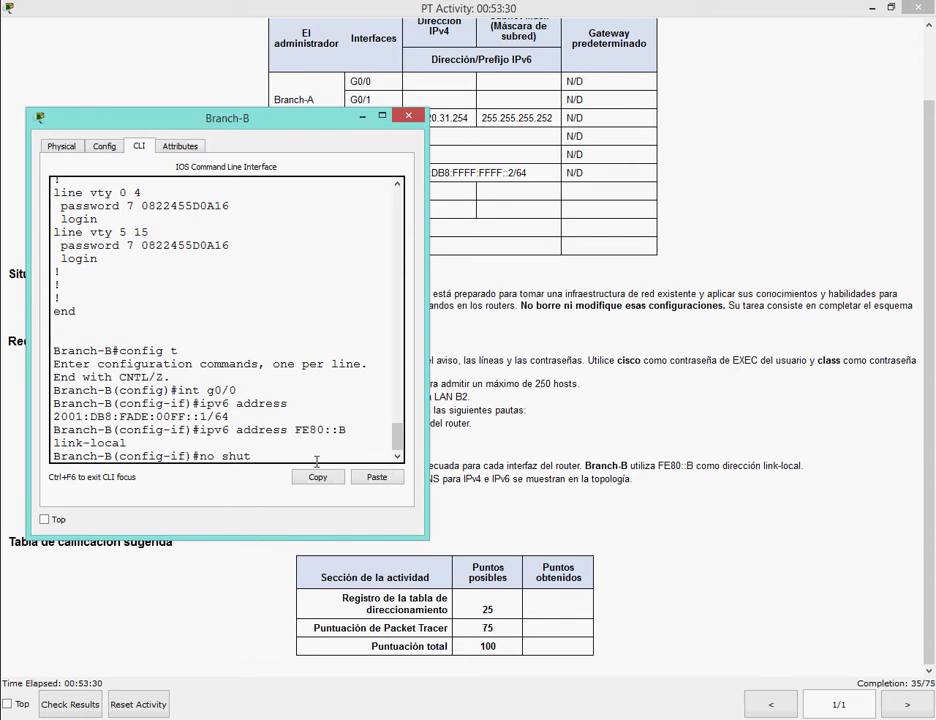
key("Return")
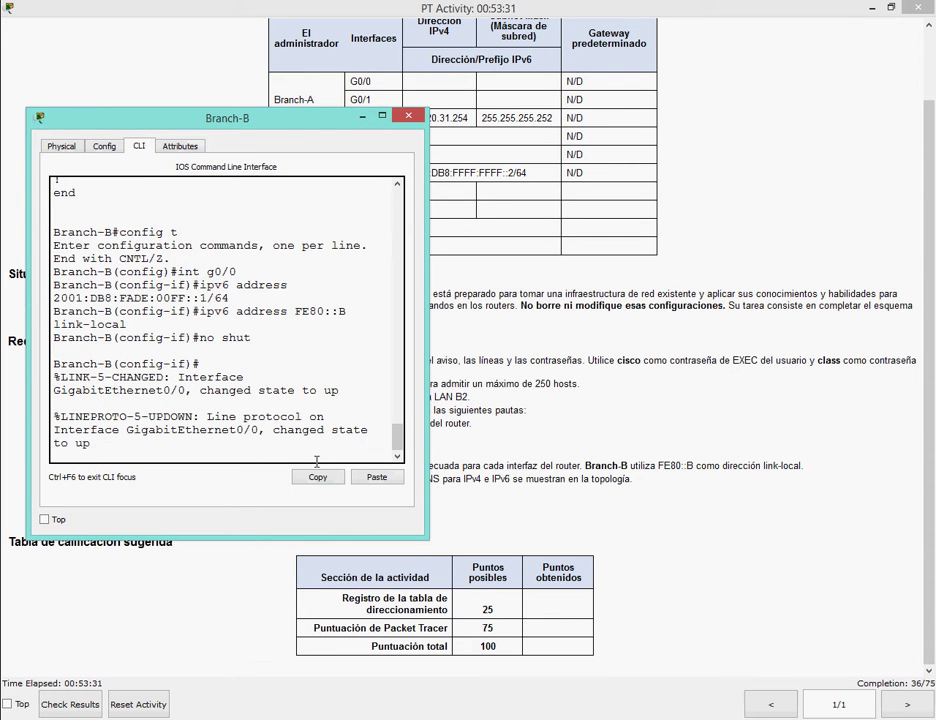
key("Return")
key("alt+Tab")
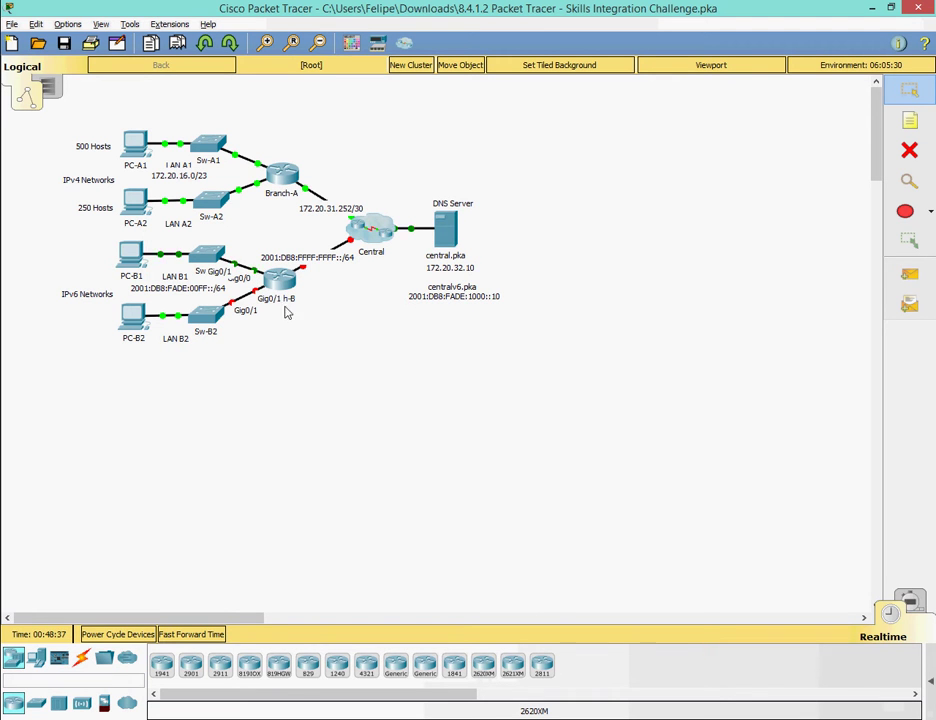
key("alt+Tab")
On Branch-B, leave G0/0 configuration and enter interface G0/1.
key("alt+Tab")
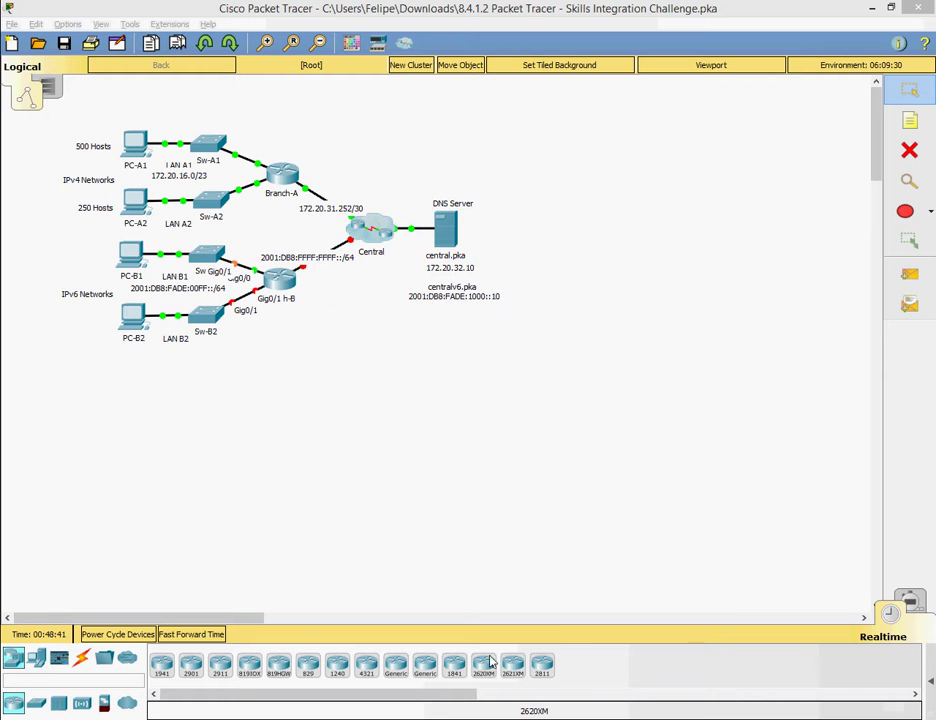
key("alt+Tab")
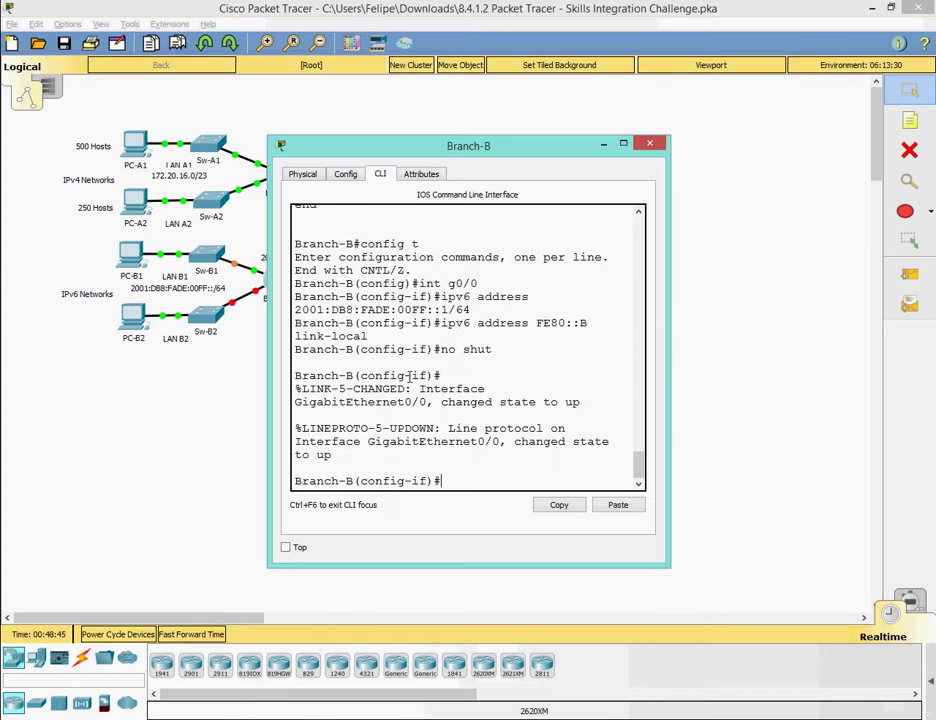
type("exit")
key("Return")
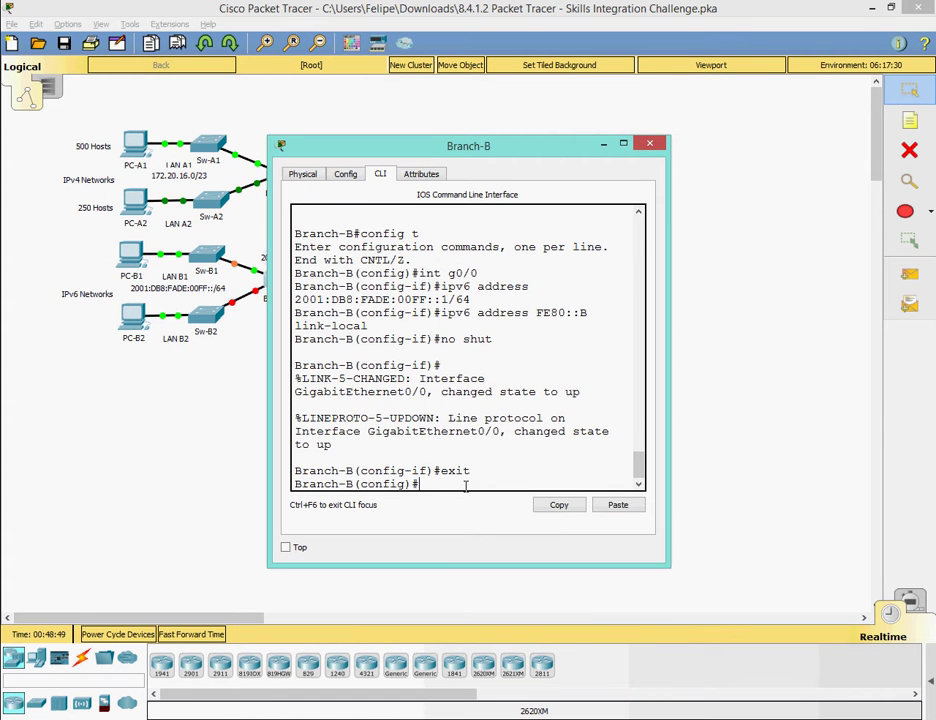
type("ipv6 address FE80::B link-local")
key("Up")
key("Up")
key("Up")
key("Up")
key("Up")
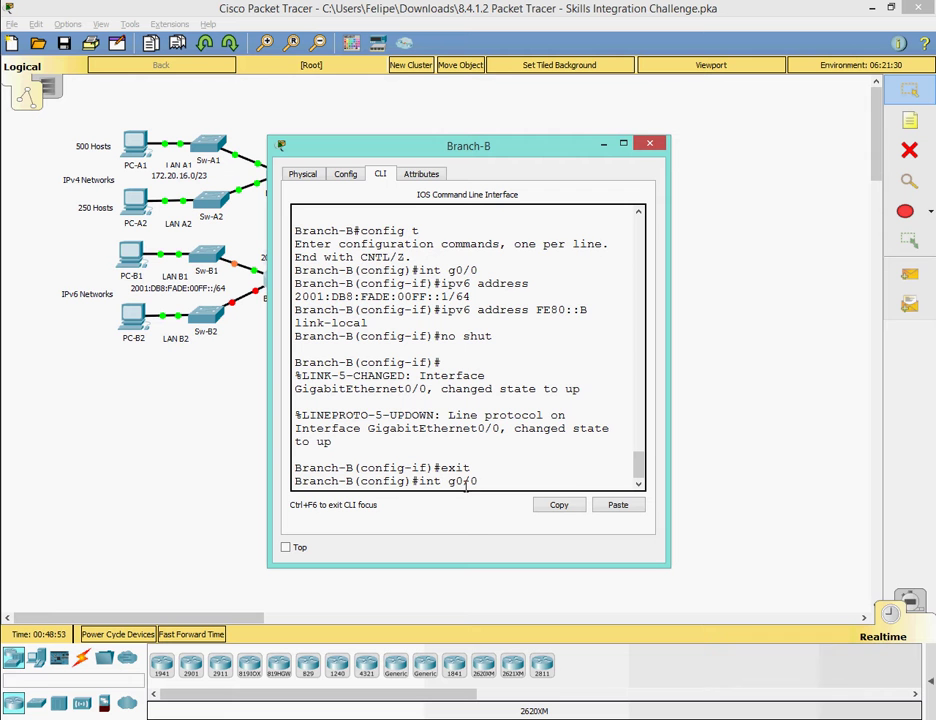
type("1")
key("Return")
Assign G0/1 the IPv6 address 2001:DB8:FADE:0100::1/64 by editing the recalled command.
key("Up")
key("Up")
key("Up")
key("Up")
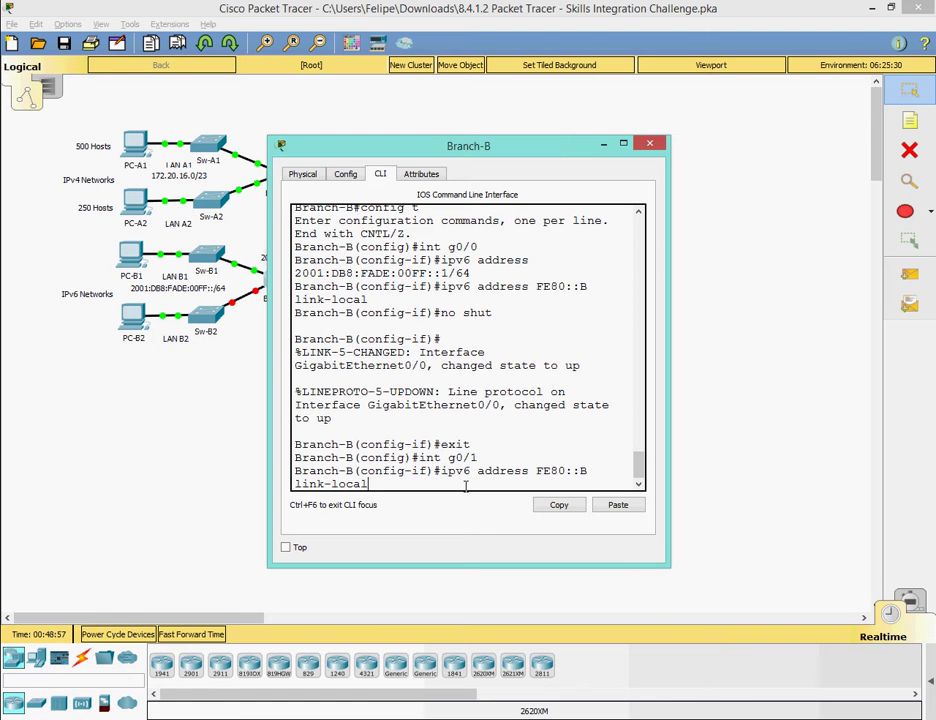
key("Up")
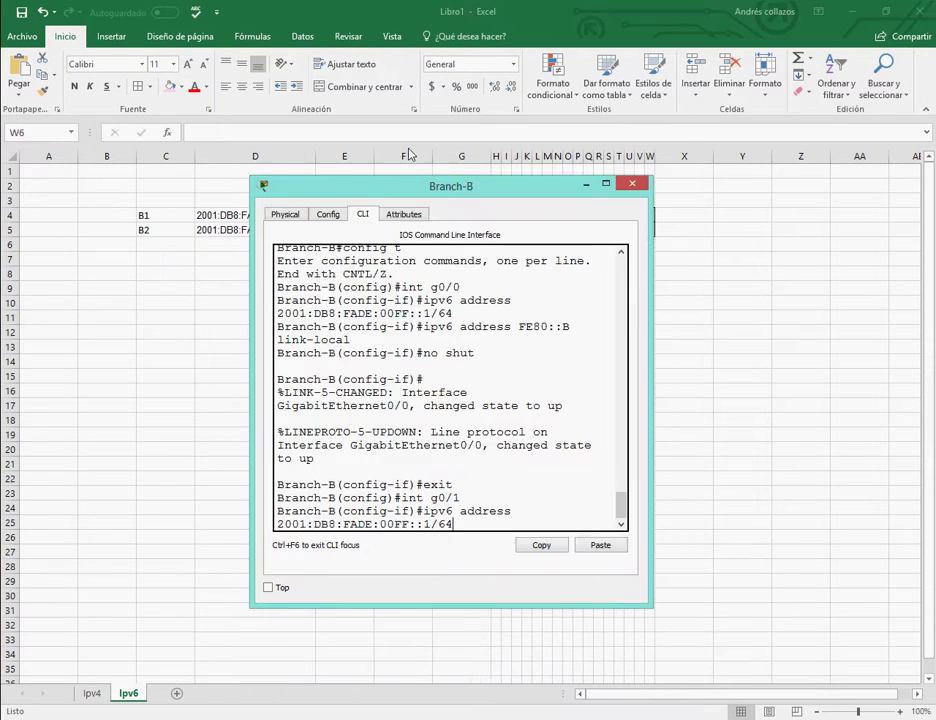
left_click_drag(390, 189, 265, 252)
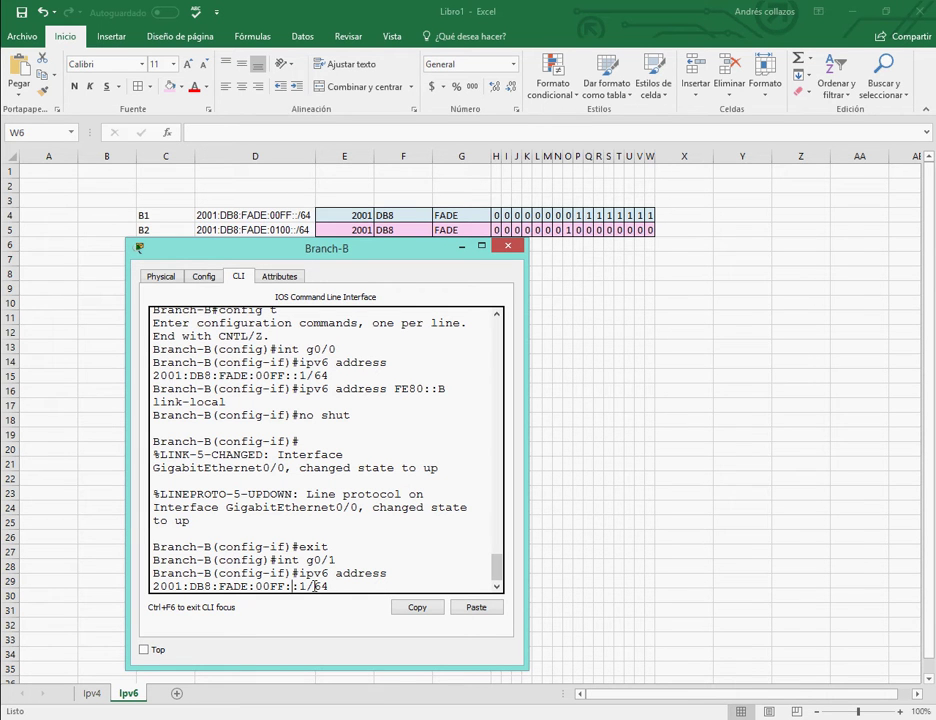
key("Left")
key("Left")
key("Left")
key("Left")
key("Left")
key("Left")
key("BackSpace")
key("BackSpace")
key("BackSpace")
type("100")
key("Return")
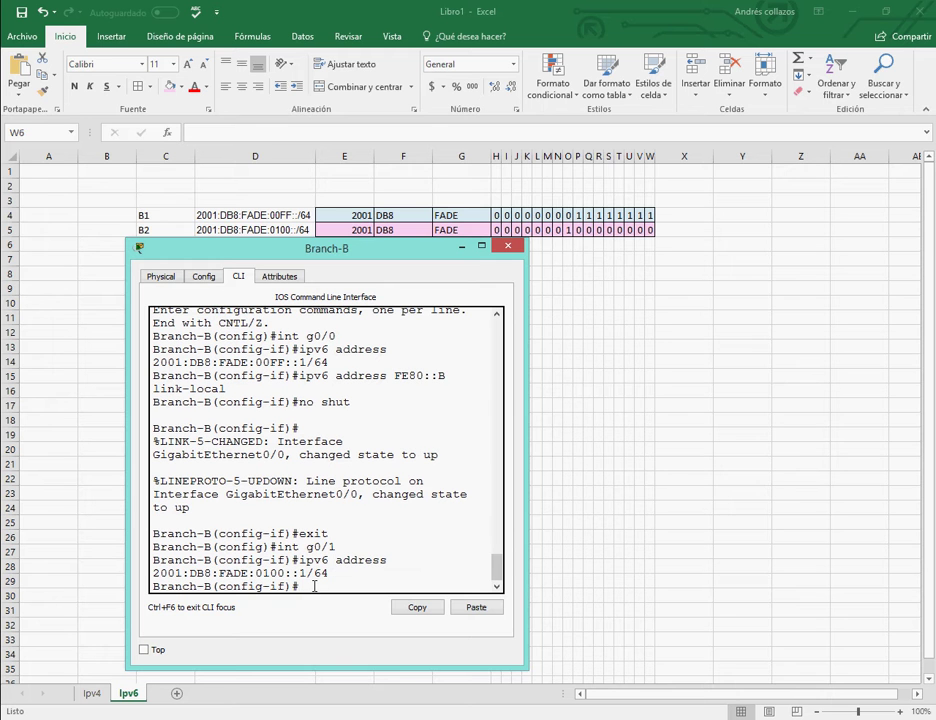
Give G0/1 link-local FE80::B, enable it, and return to the topology.
key("Up")
key("Up")
key("Up")
key("Up")
key("Up")
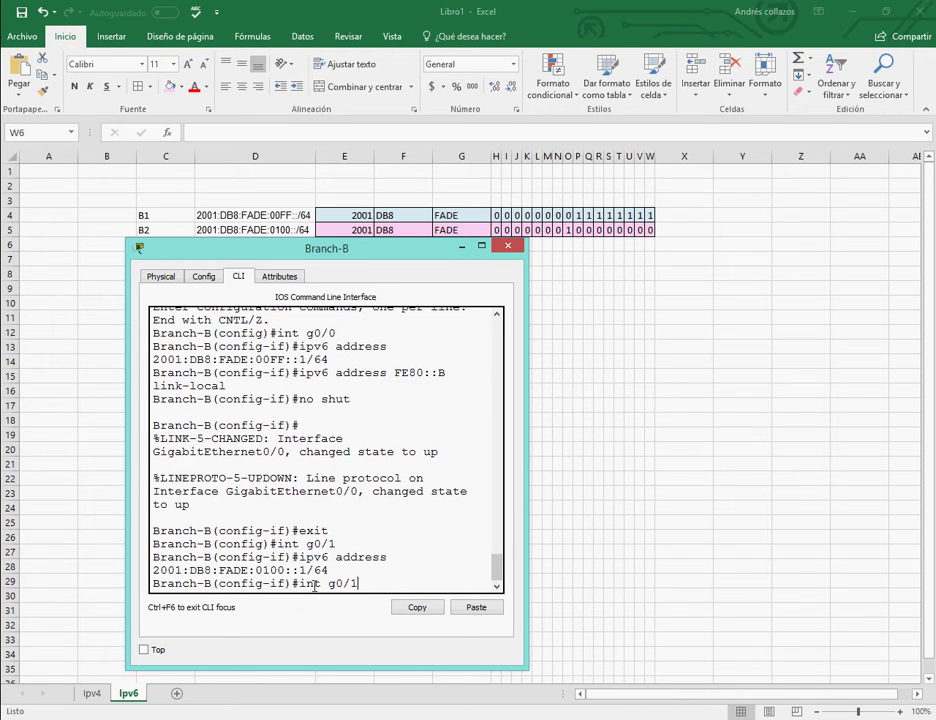
key("Return")
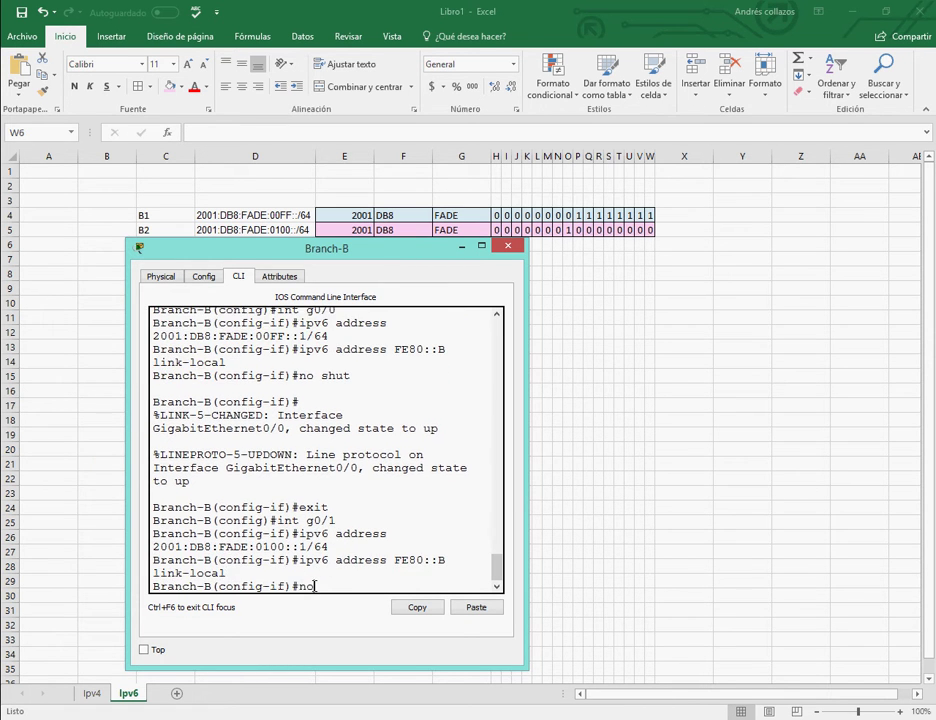
key("Return")
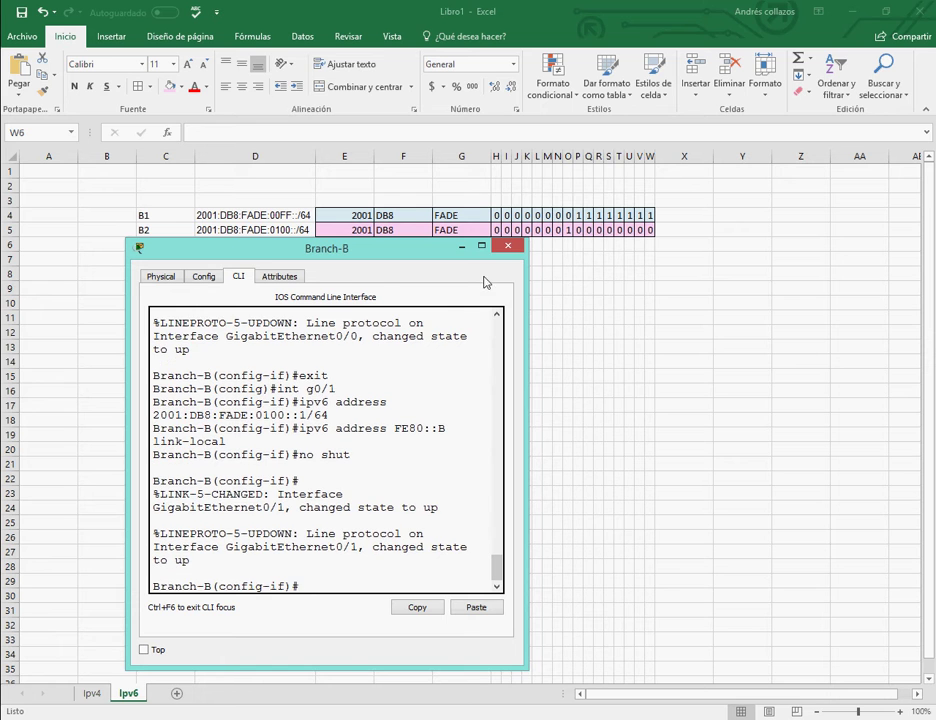
mouse_move(478, 717)
left_click(467, 640)
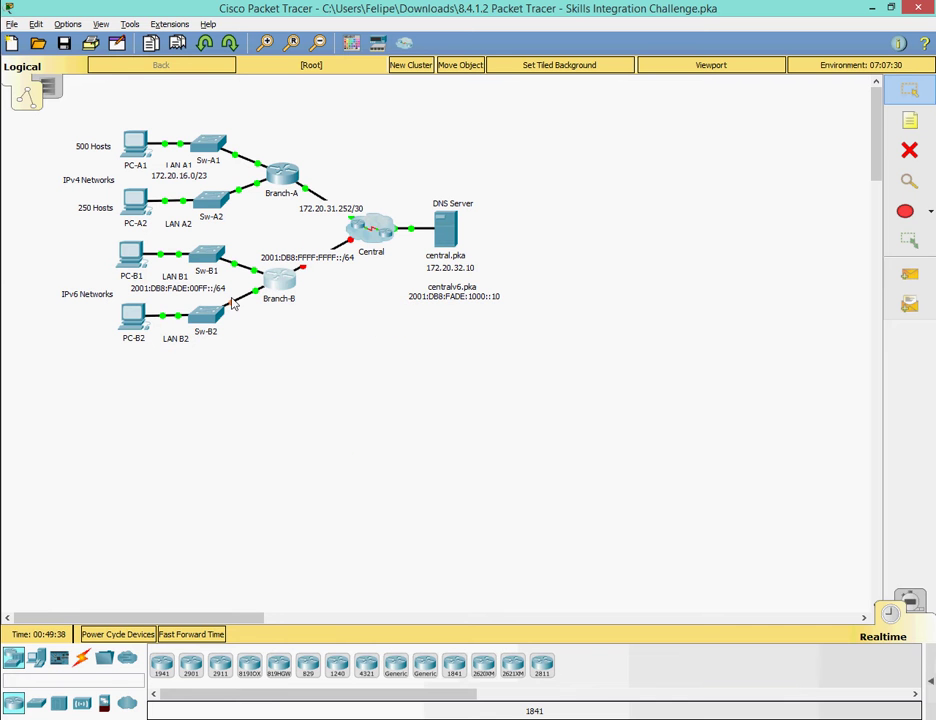
Close the Branch-B command line window.
left_click(305, 640)
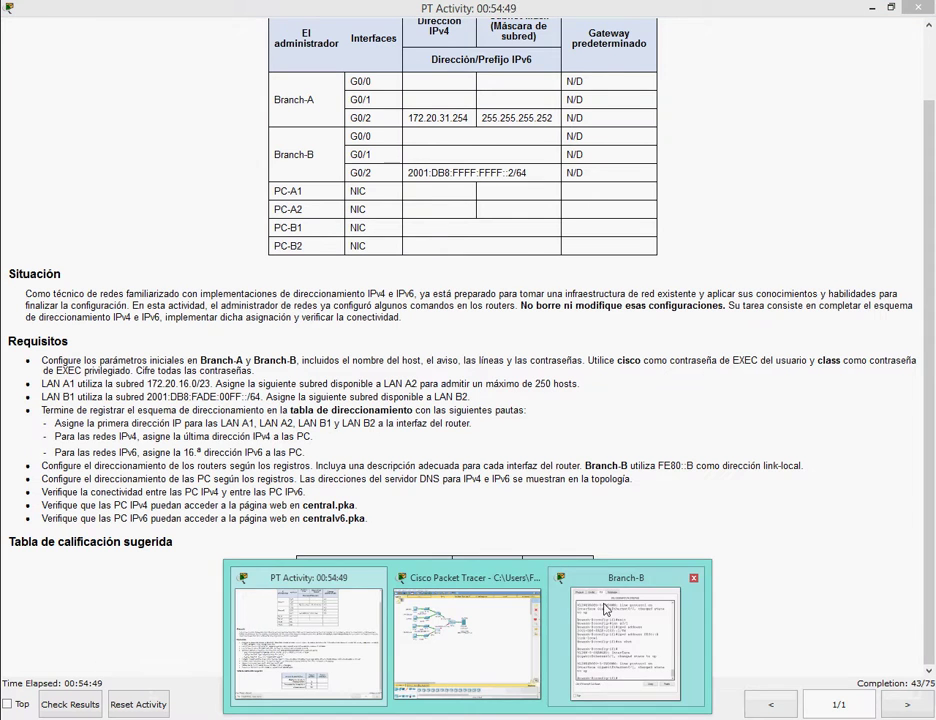
left_click(623, 640)
left_click(507, 247)
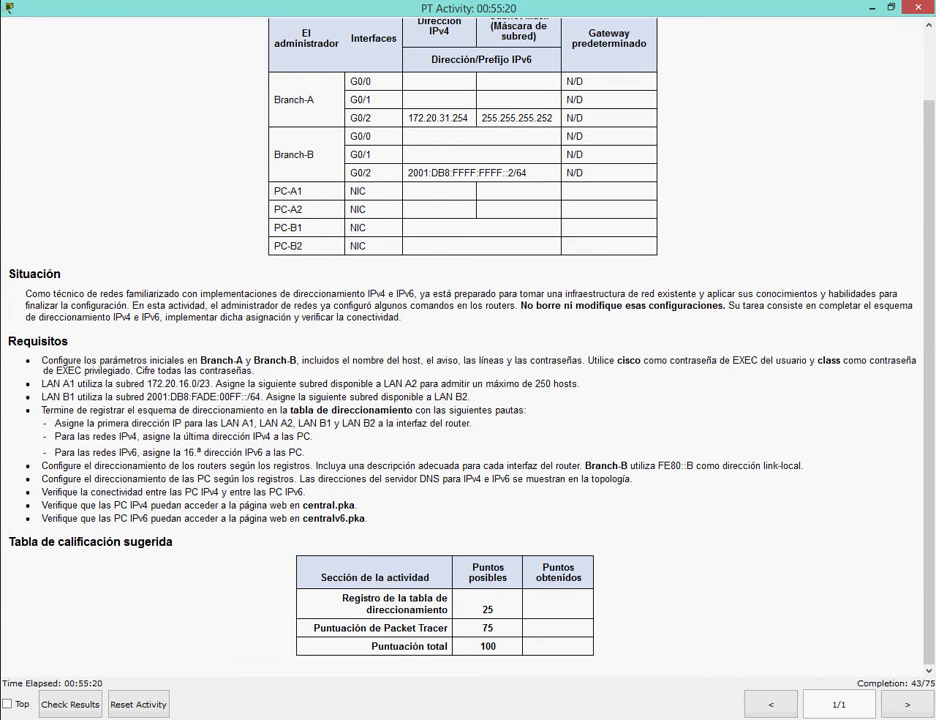
Write a Notepad note that G0/2 from the addressing table comes next, then clear it.
scroll(468, 350, "up", 3)
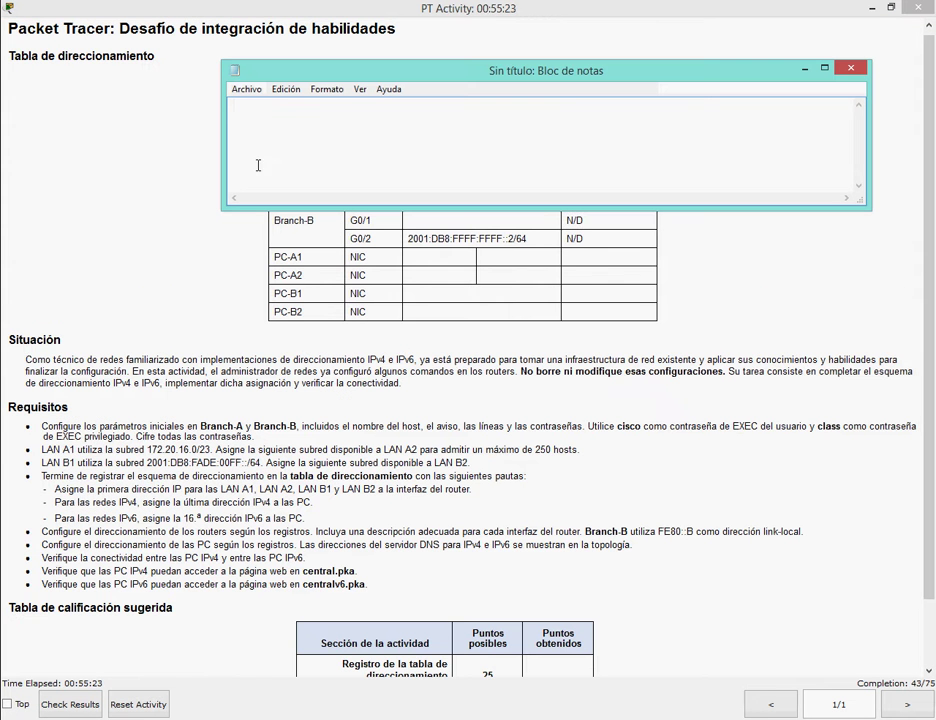
type("ahora configurare")
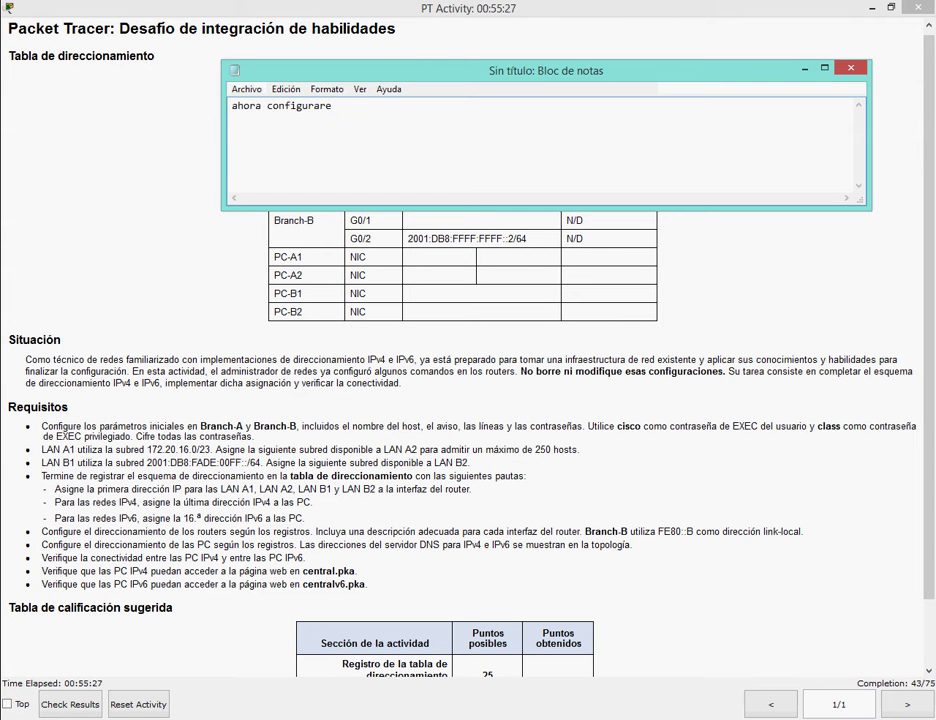
type("remos")
key("BackSpace")
key("BackSpace")
key("BackSpace")
key("BackSpace")
key("BackSpace")
key("BackSpace")
type("emos la interfaz g0/2 la cual esta ")
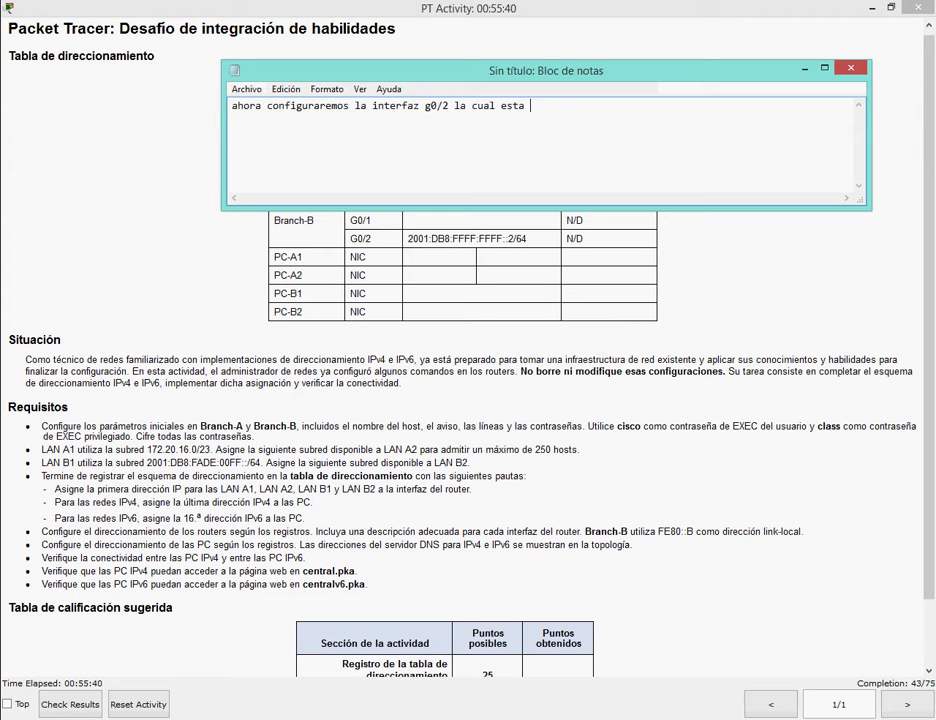
type("en la tabla de direcc")
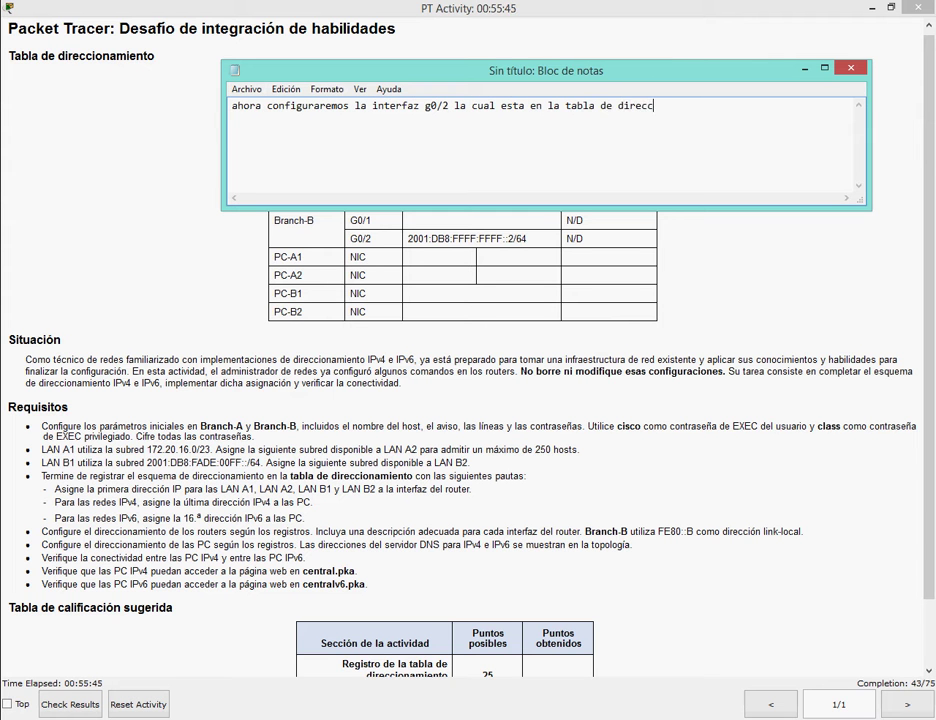
type("ionamiento")
key("ctrl+a")
key("BackSpace")
left_click(804, 68)
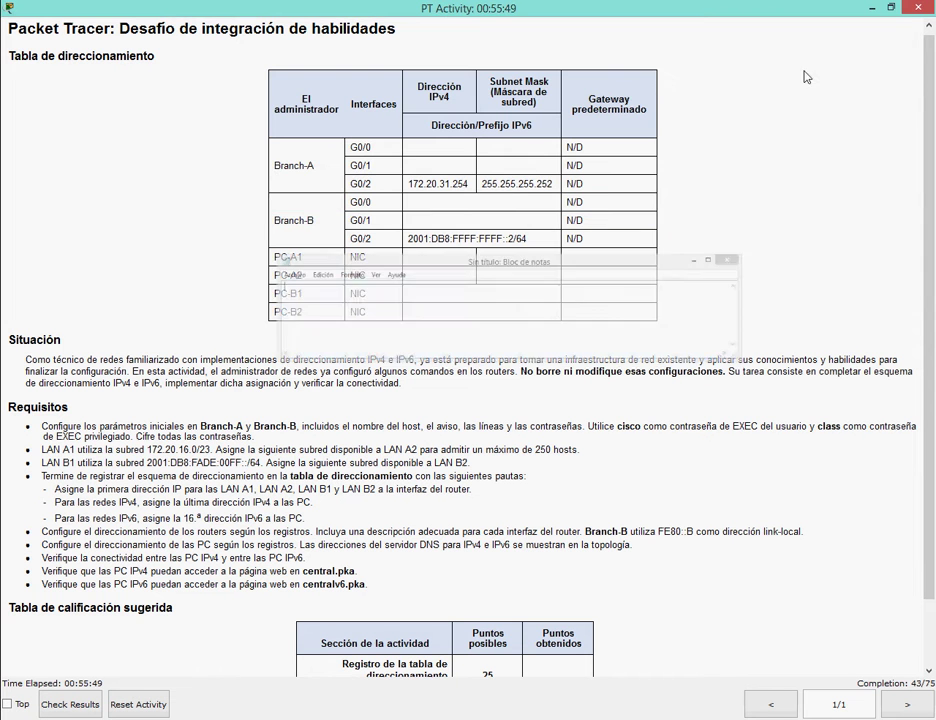
key("alt+Tab")
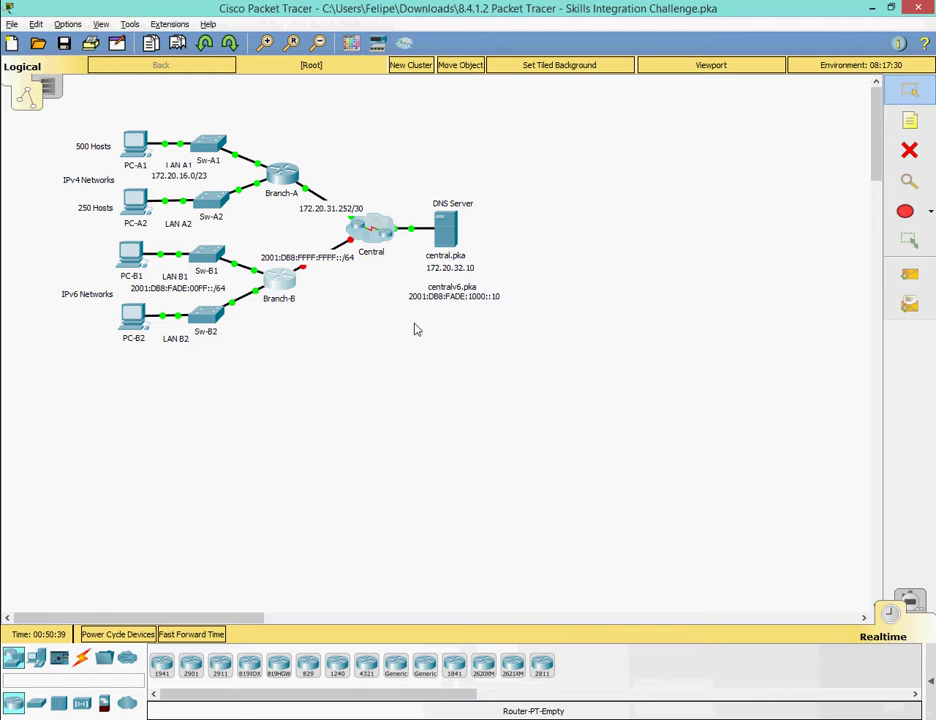
On Branch-B, leave G0/1 configuration and enter interface G0/2.
type("exit")
key("Return")
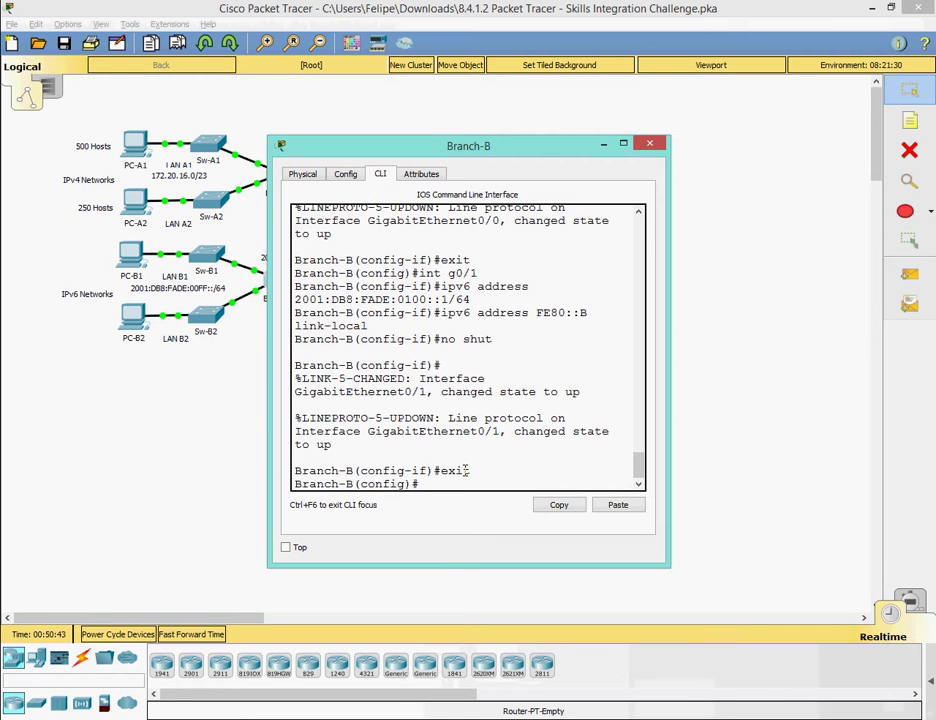
key("Up")
key("Up")
key("Up")
key("Up")
key("Up")
key("BackSpace")
type("2")
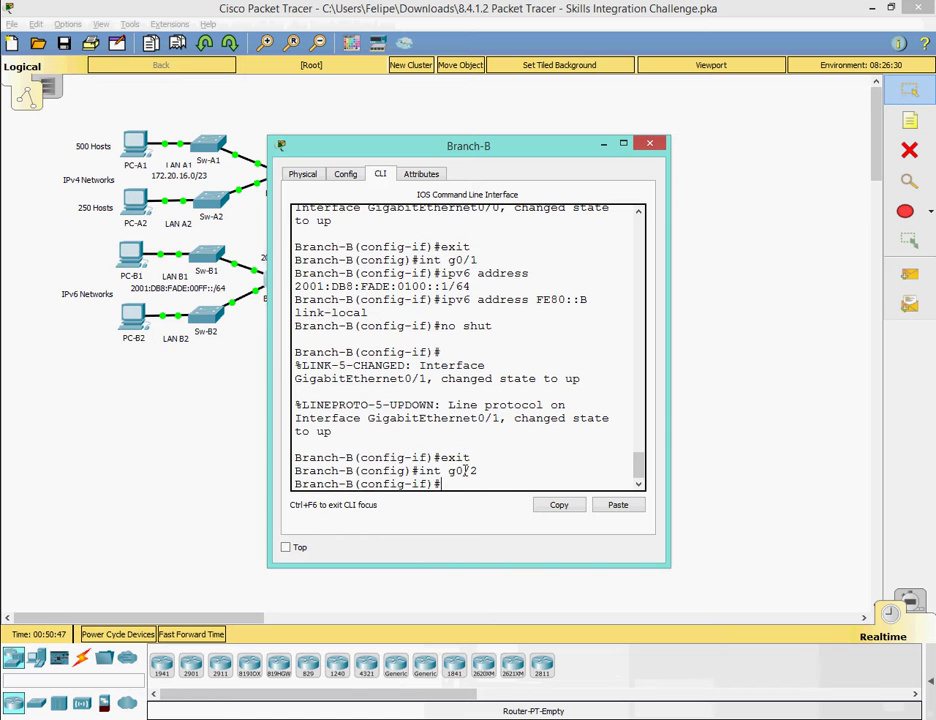
key("Return")
Assign G0/2 the IPv6 address 2001:DB8:FFFF:FFFF::2/64 by editing the recalled command.
key("alt+Tab")
key("alt+Tab")
left_click_drag(435, 157, 424, 271)
key("Up")
key("Up")
key("Up")
key("Up")
key("Up")
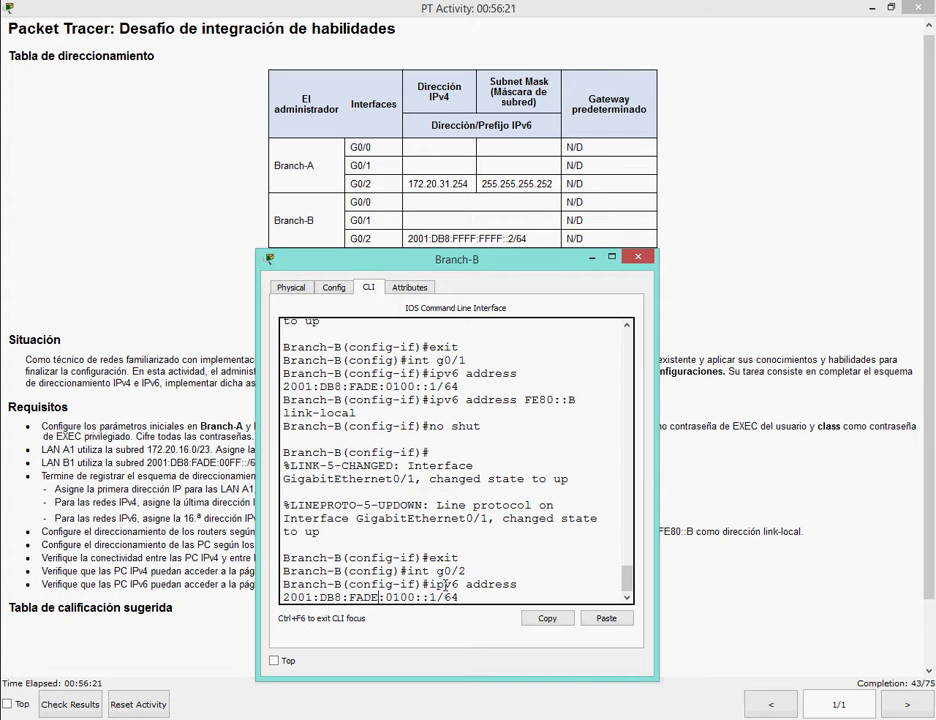
key("BackSpace")
key("BackSpace")
type("FF")
key("Right")
key("Delete")
key("Delete")
key("Delete")
key("Delete")
type("FFFF")
key("Right")
key("Right")
key("Delete")
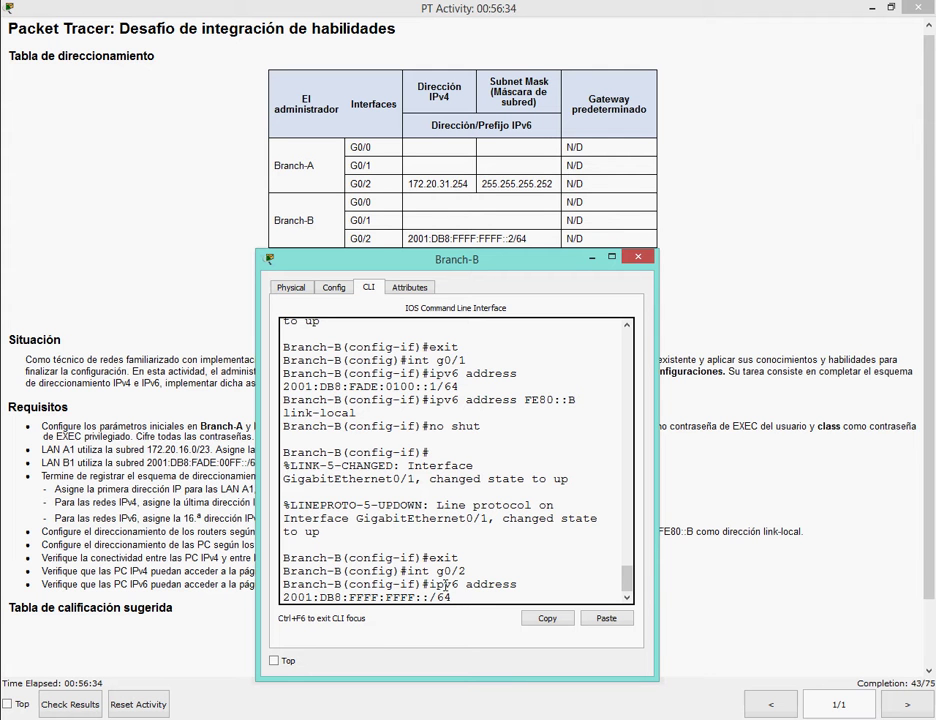
type("2")
key("Return")
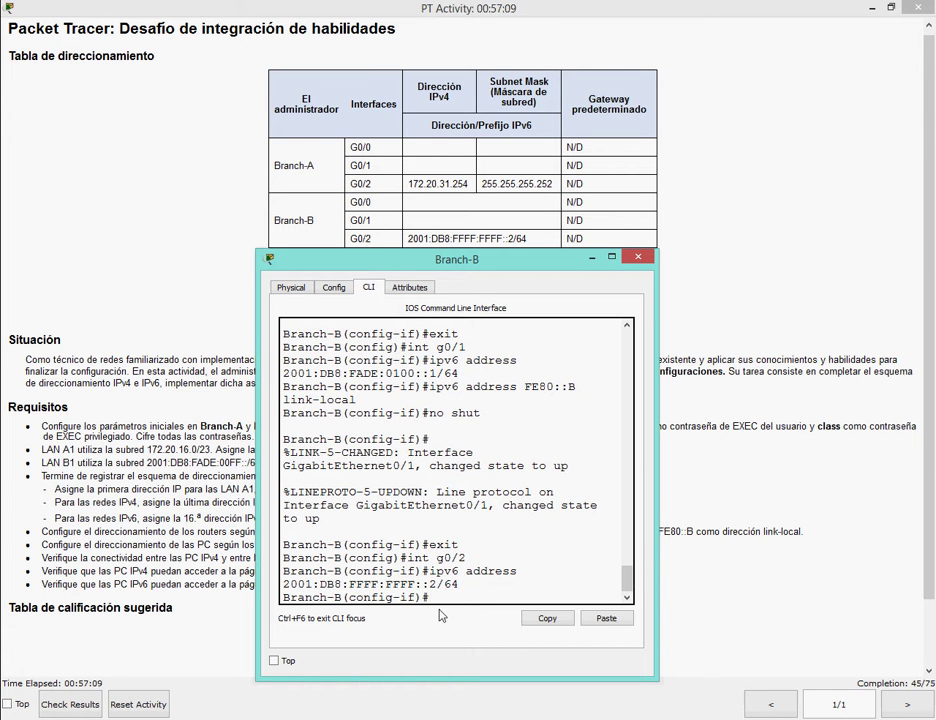
Give G0/2 link-local FE80::B, enable it with no shut, and close the CLI.
key("Up")
key("Up")
key("Up")
key("Up")
key("Up")
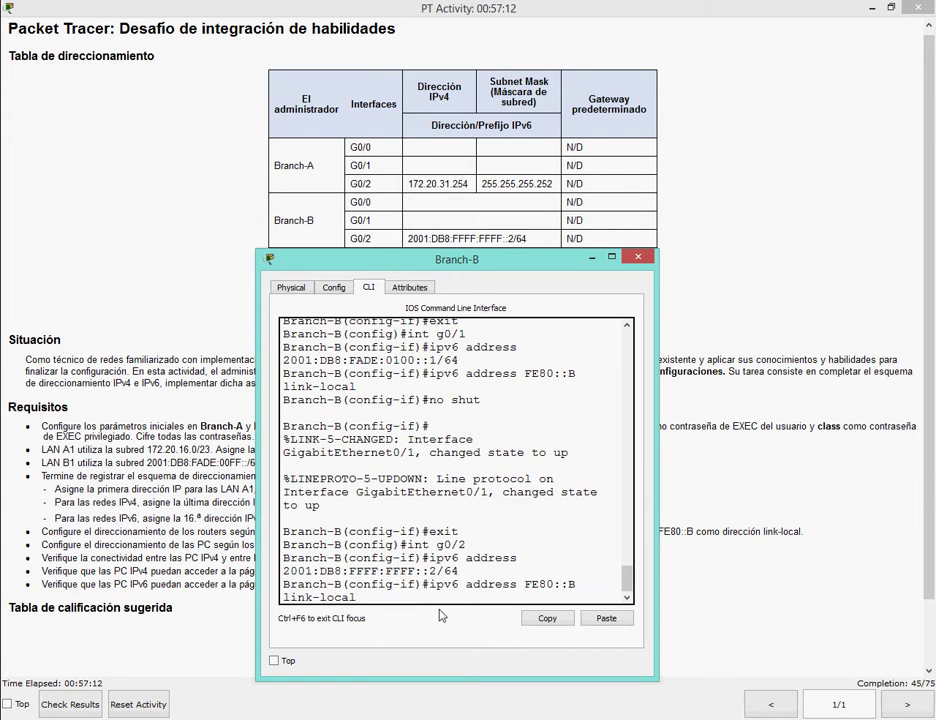
key("alt+Tab")
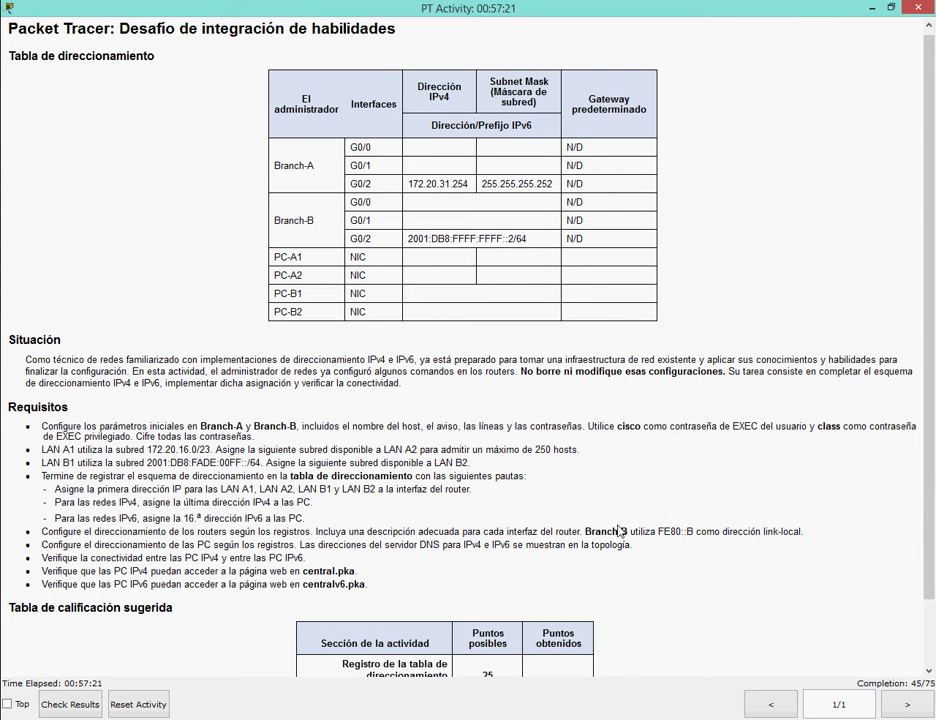
key("alt+Tab")
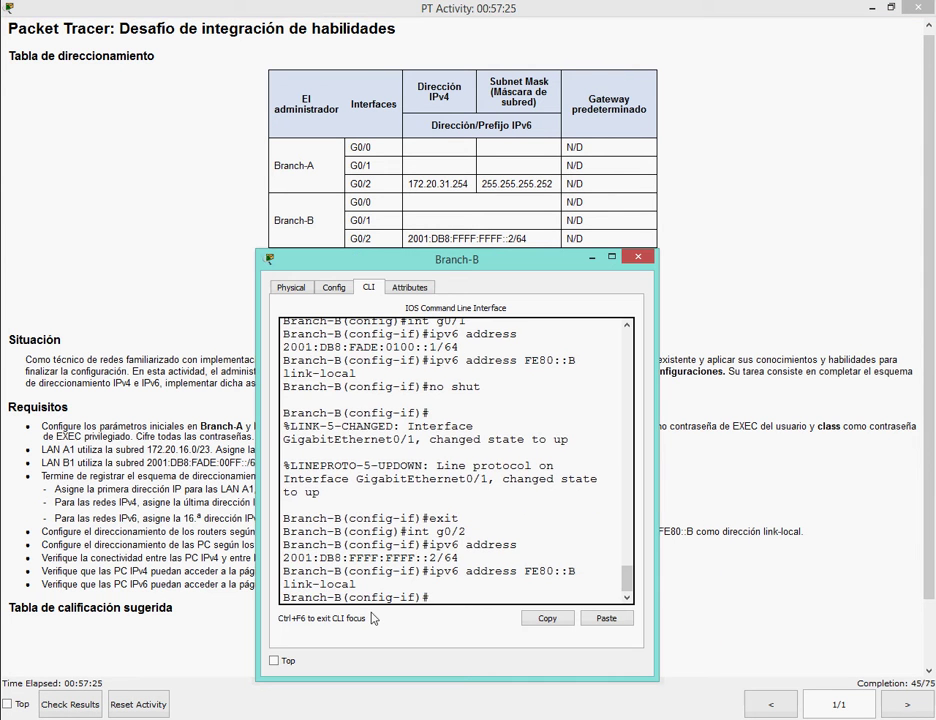
type("no shut")
key("Return")
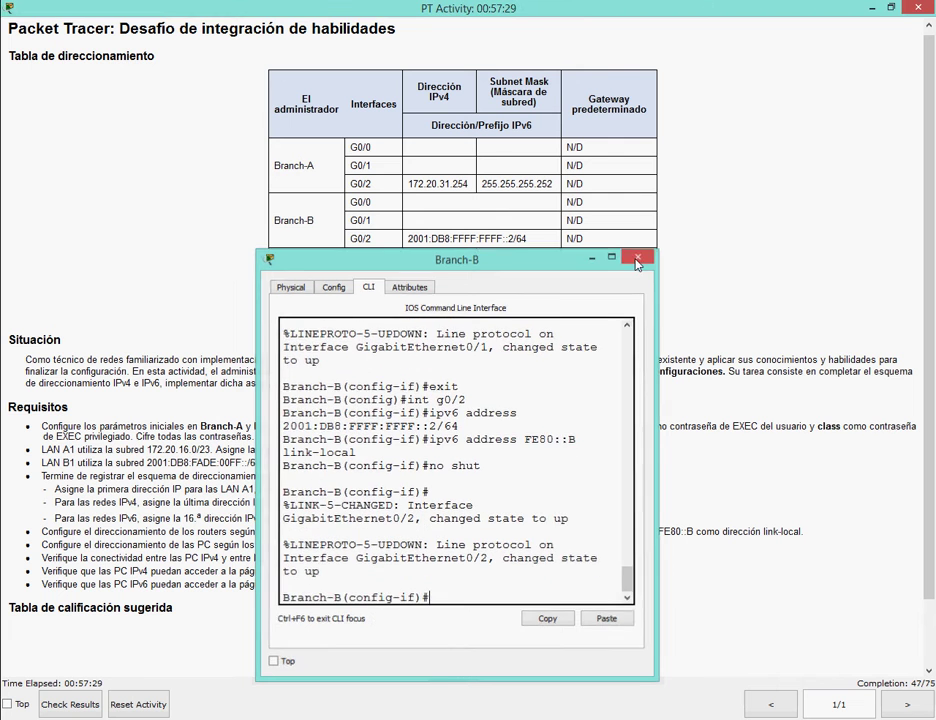
left_click(636, 259)
key("alt+Tab")
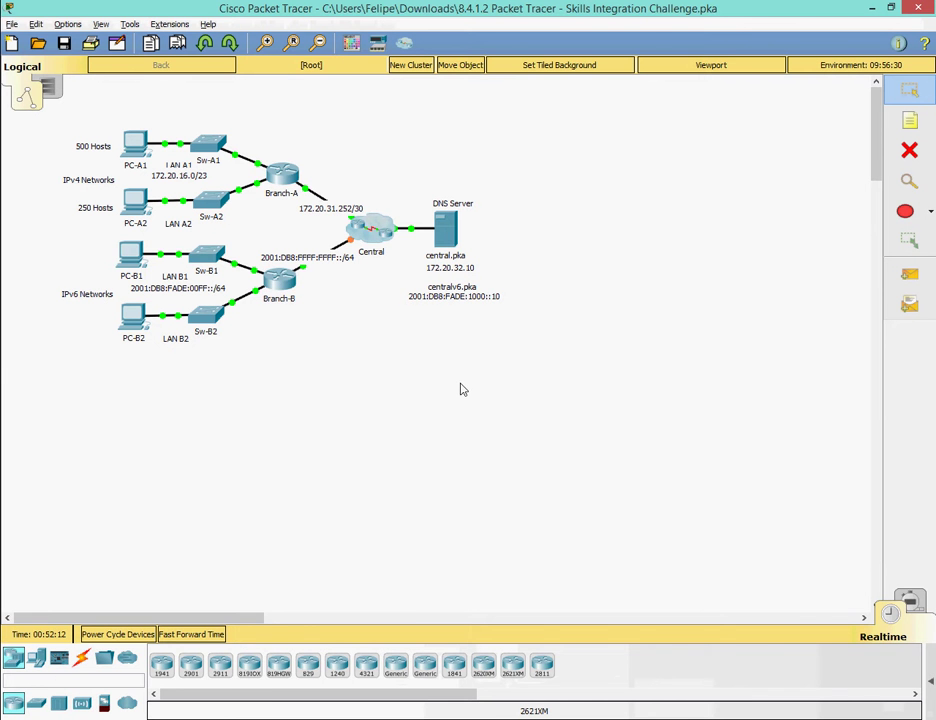
Review the IPv4 PC addressing guideline in the activity instructions.
key("alt+Tab")
scroll(880, 300, "down", 2)
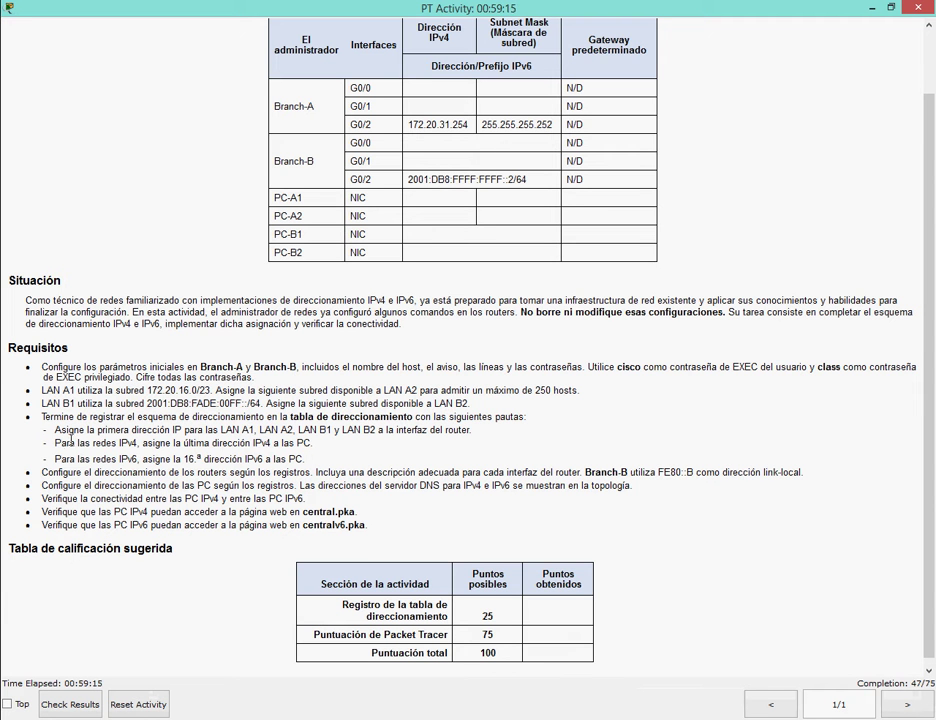
left_click_drag(58, 442, 279, 442)
triple_click(279, 442)
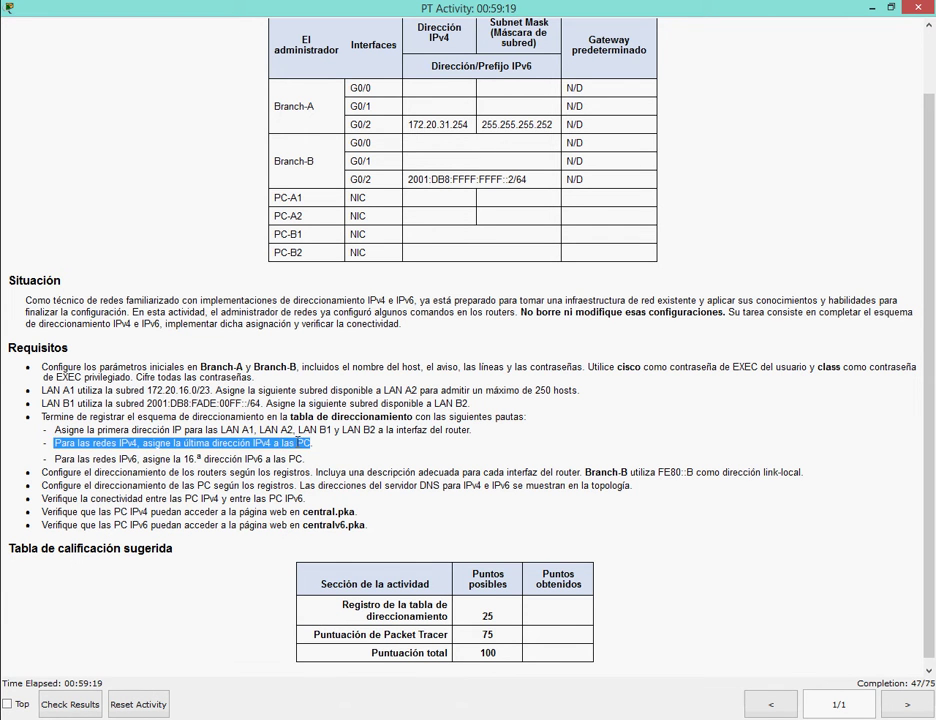
left_click(279, 442)
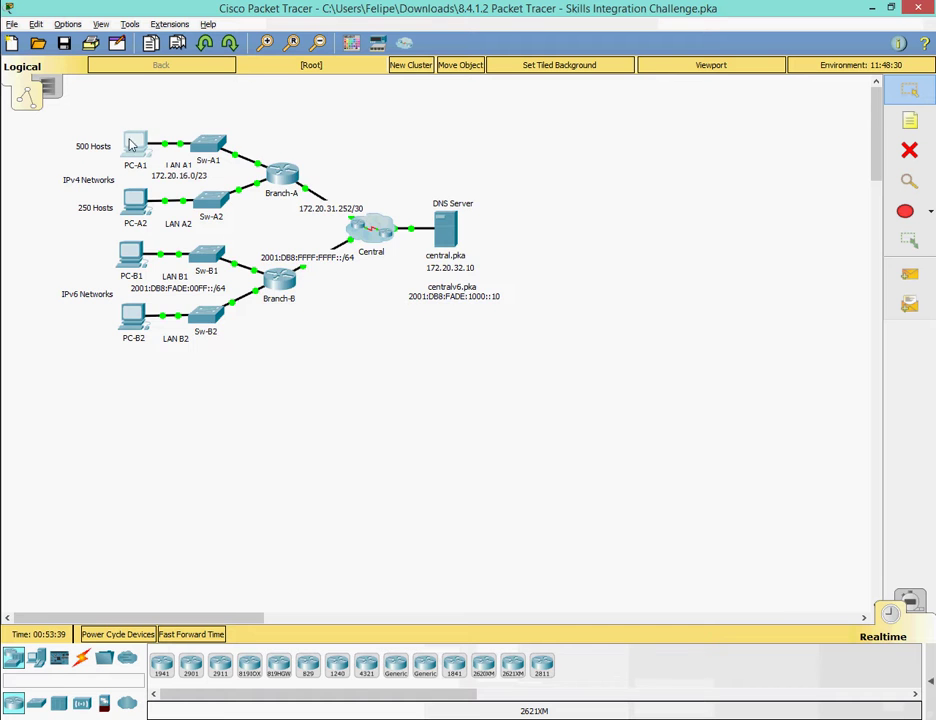
Open PC-A1's IP Configuration beside the spreadsheet's Ipv4 sheet.
left_click(134, 142)
left_click(272, 127)
left_click(250, 170)
left_click_drag(201, 101, 411, 232)
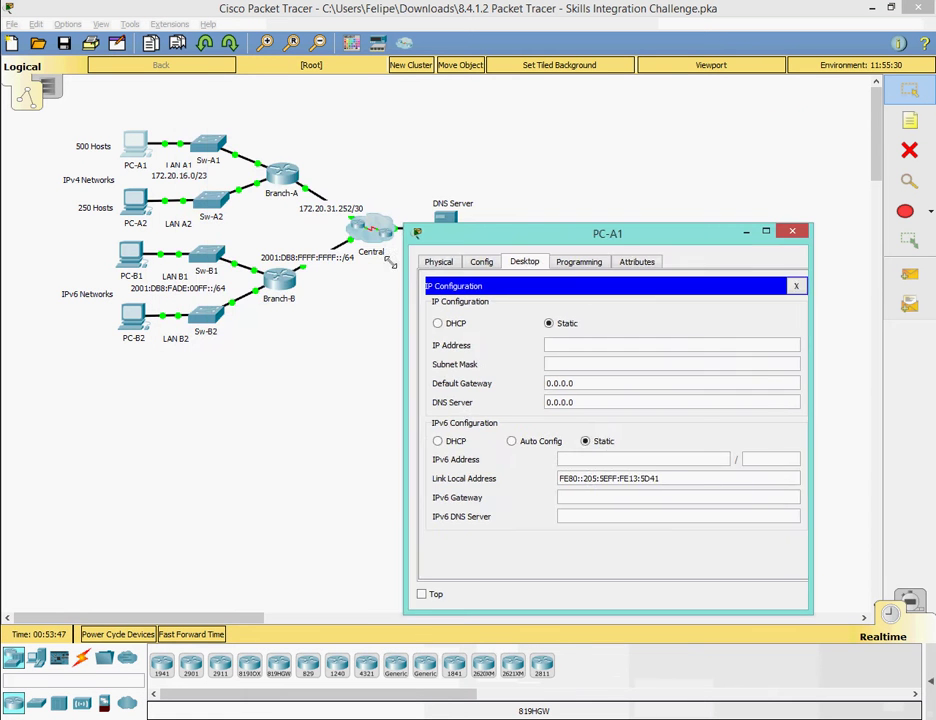
left_click(268, 716)
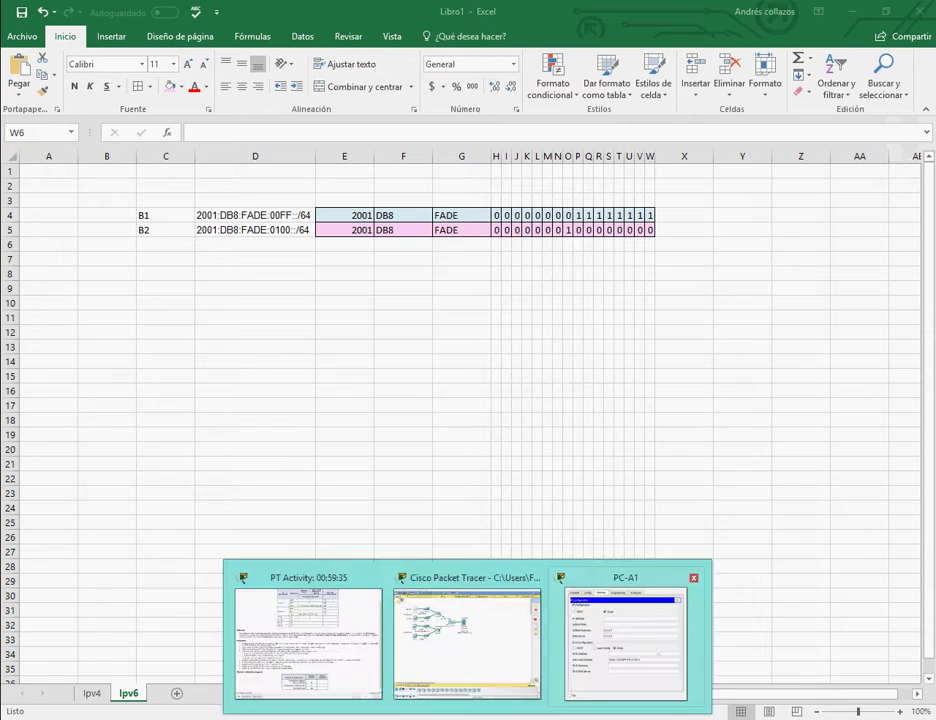
left_click(91, 693)
key("alt+Tab")
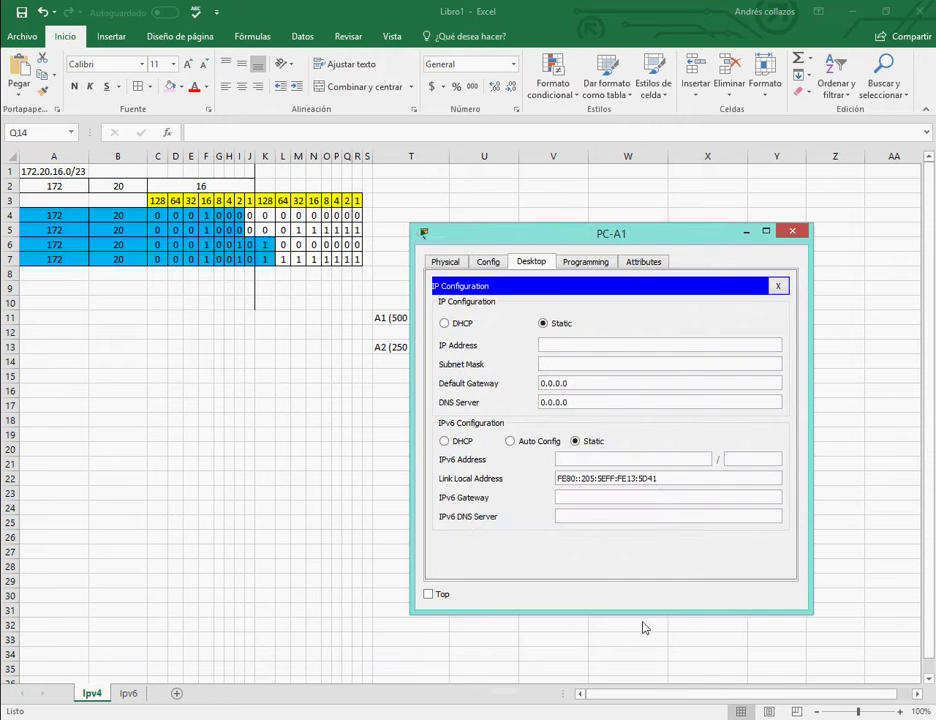
left_click_drag(529, 286, 43, 187)
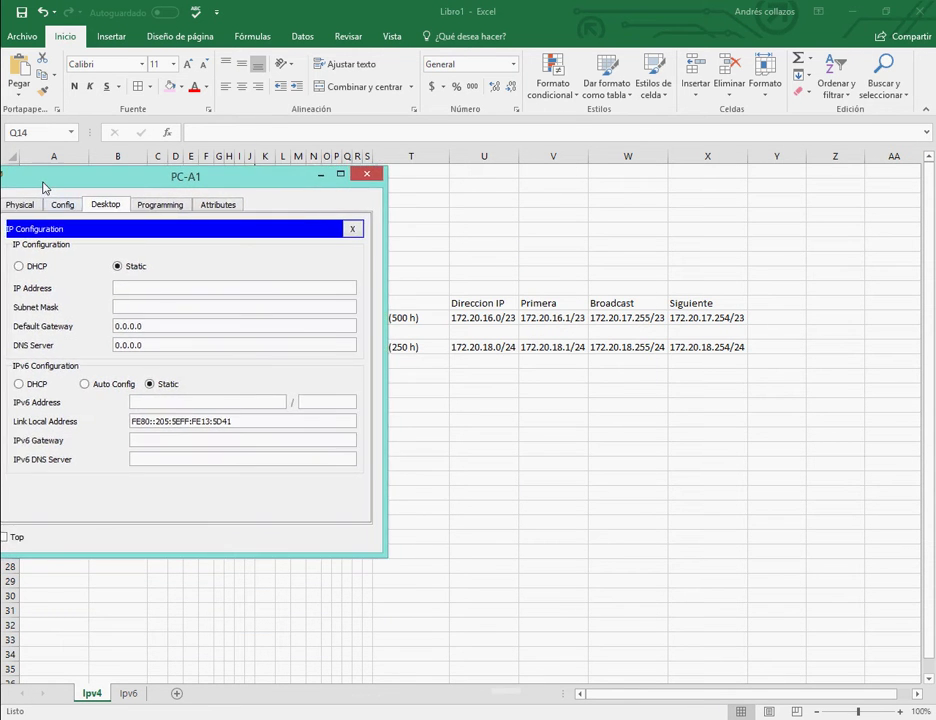
Enter PC-A1's IP 172.20.17.254, mask 255.255.254.0 and gateway 172.20.16.1, checking the DNS requirement.
left_click(161, 287)
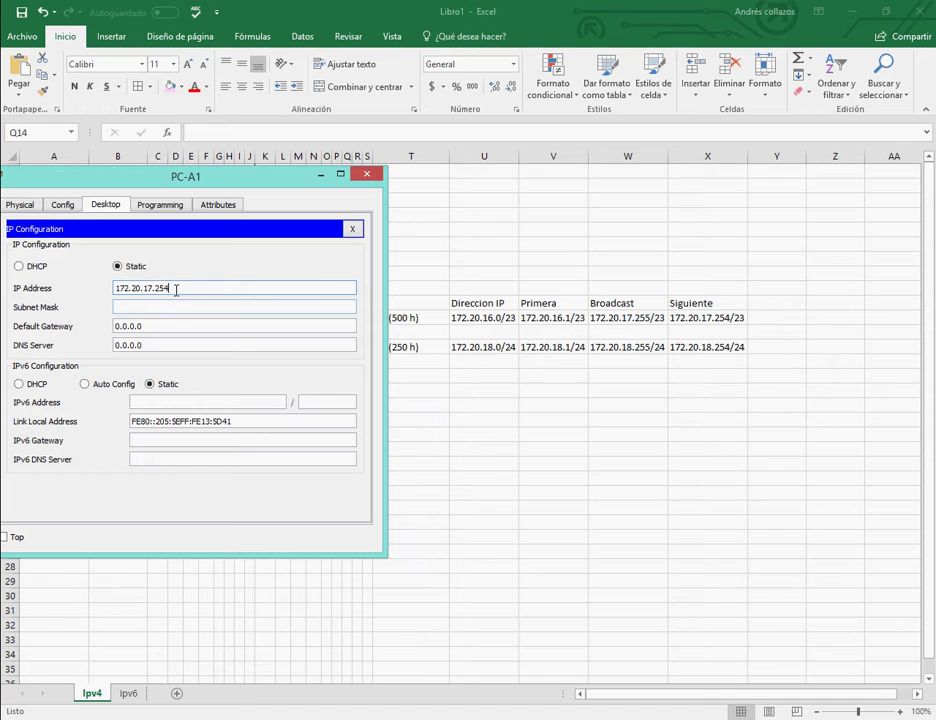
left_click(169, 307)
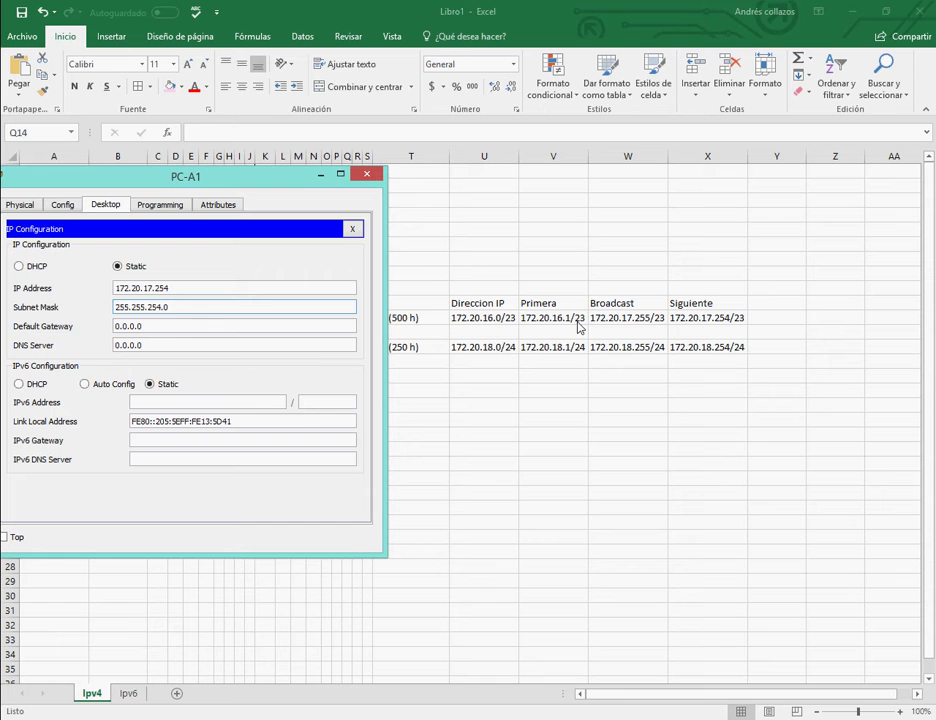
left_click_drag(118, 326, 148, 326)
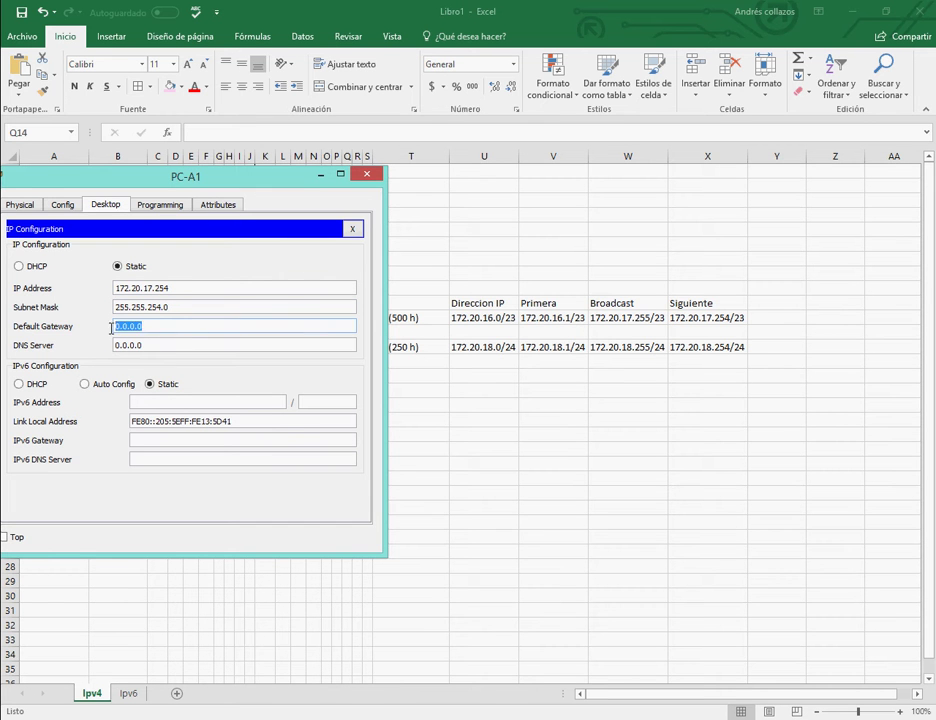
key("BackSpace")
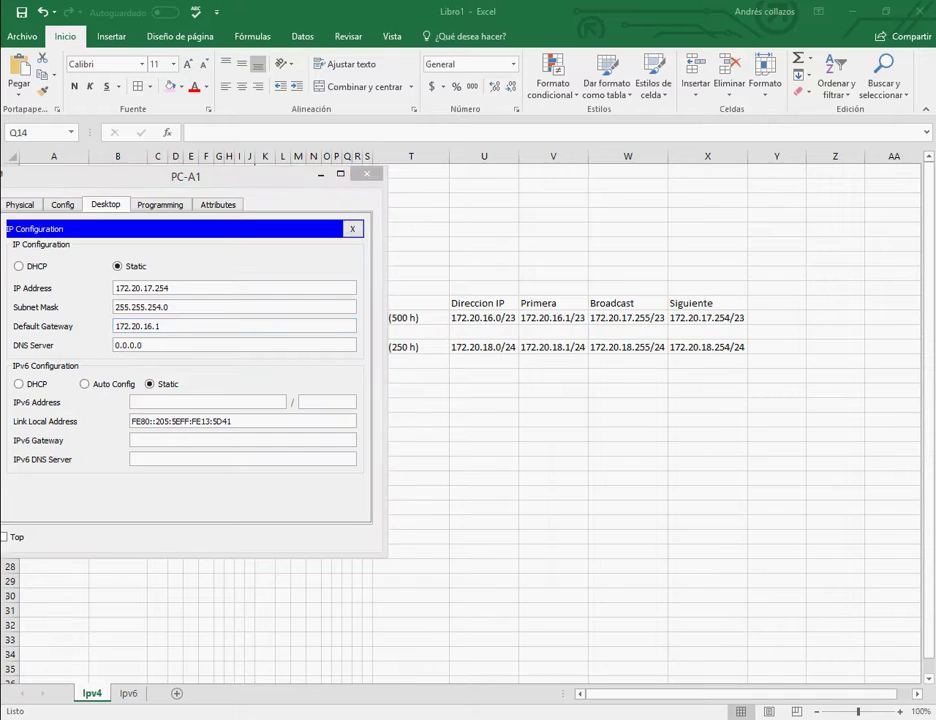
key("alt+Tab")
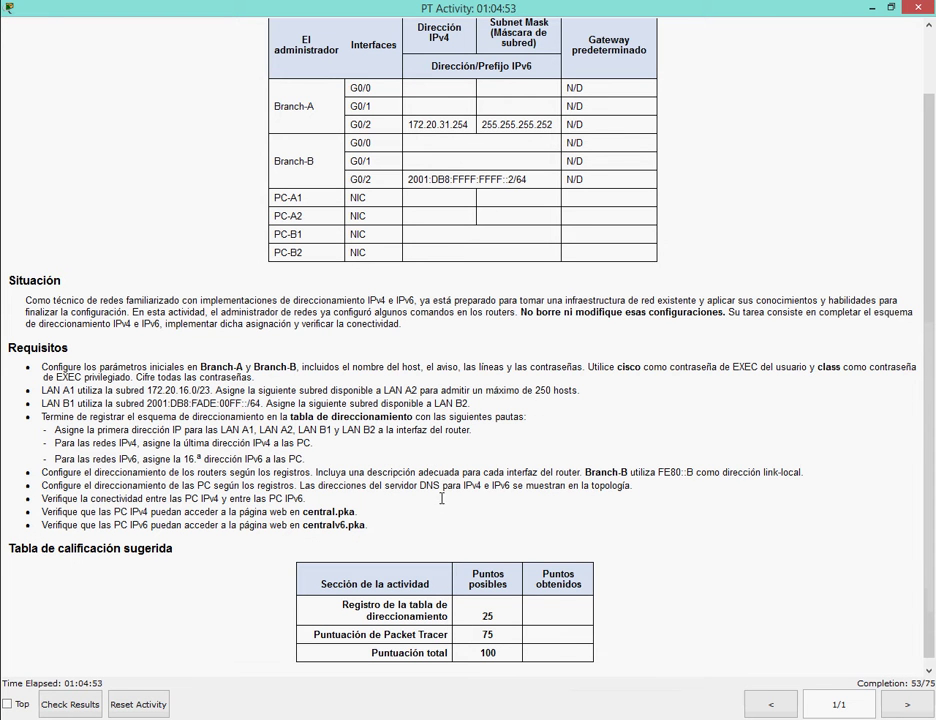
left_click_drag(46, 485, 634, 486)
key("alt+Tab")
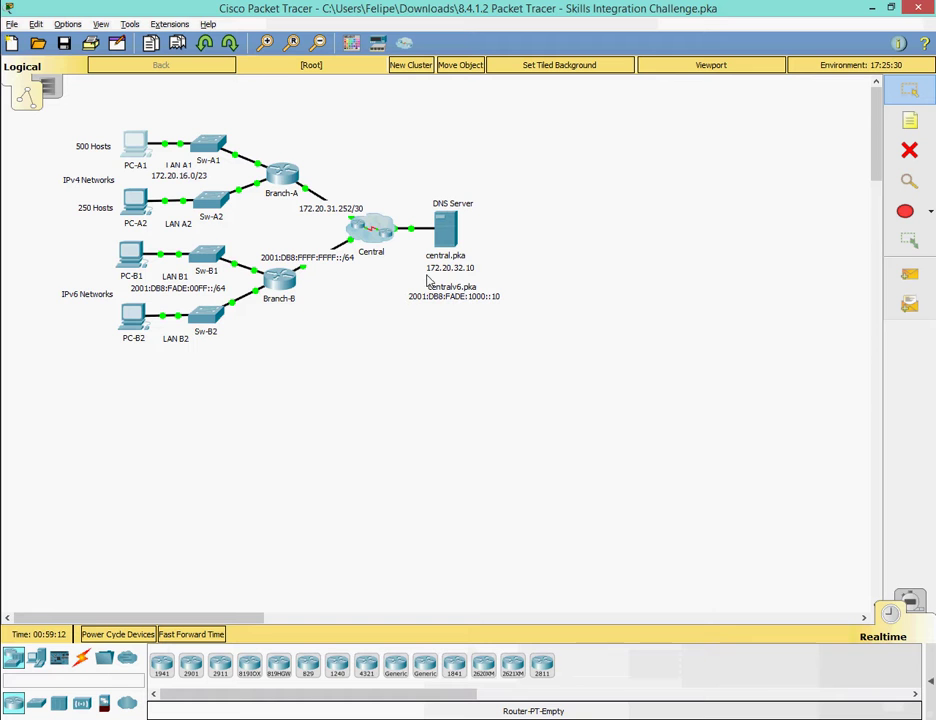
left_click_drag(428, 282, 432, 285)
key("Return")
key("alt+Tab")
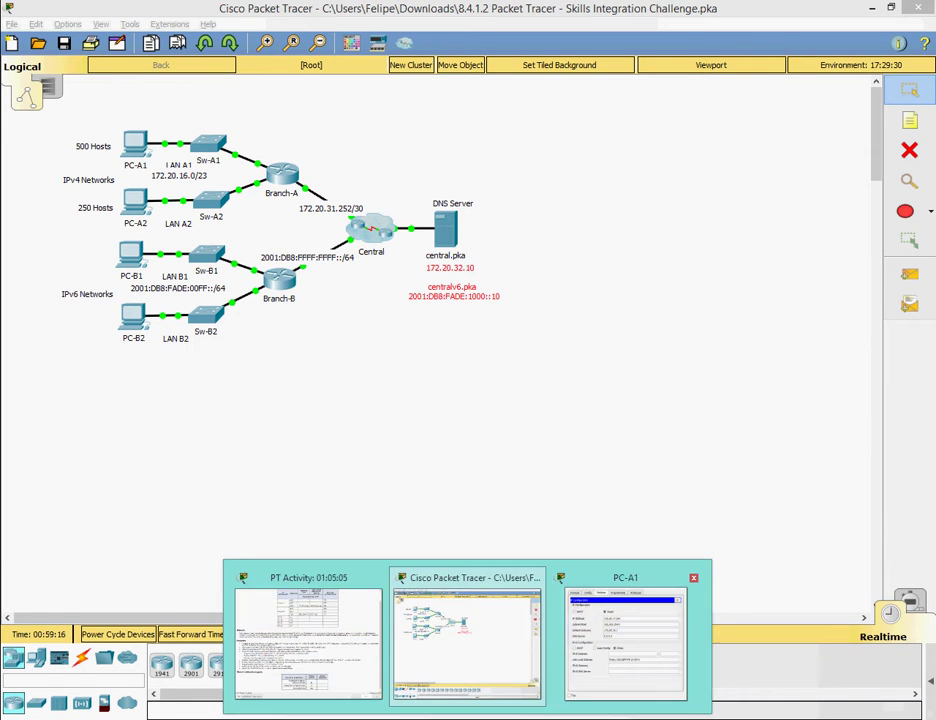
key("alt+Tab")
Set PC-A1's DNS server to 172.20.32.10 and close its windows.
left_click(173, 346)
key("BackSpace")
key("BackSpace")
key("BackSpace")
key("BackSpace")
key("BackSpace")
key("BackSpace")
key("BackSpace")
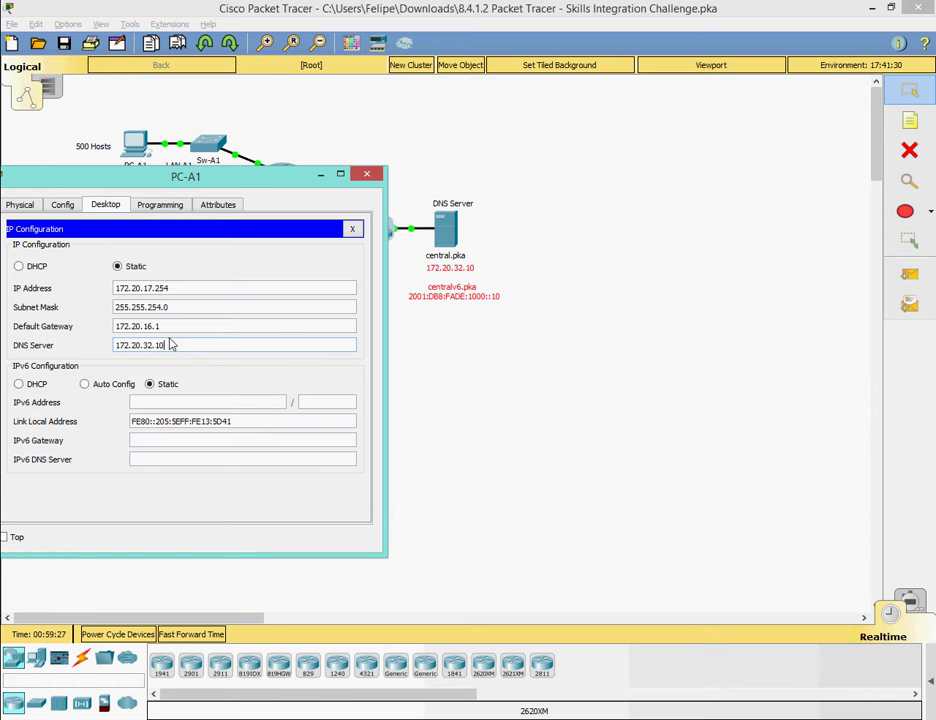
type("172.20.32.10")
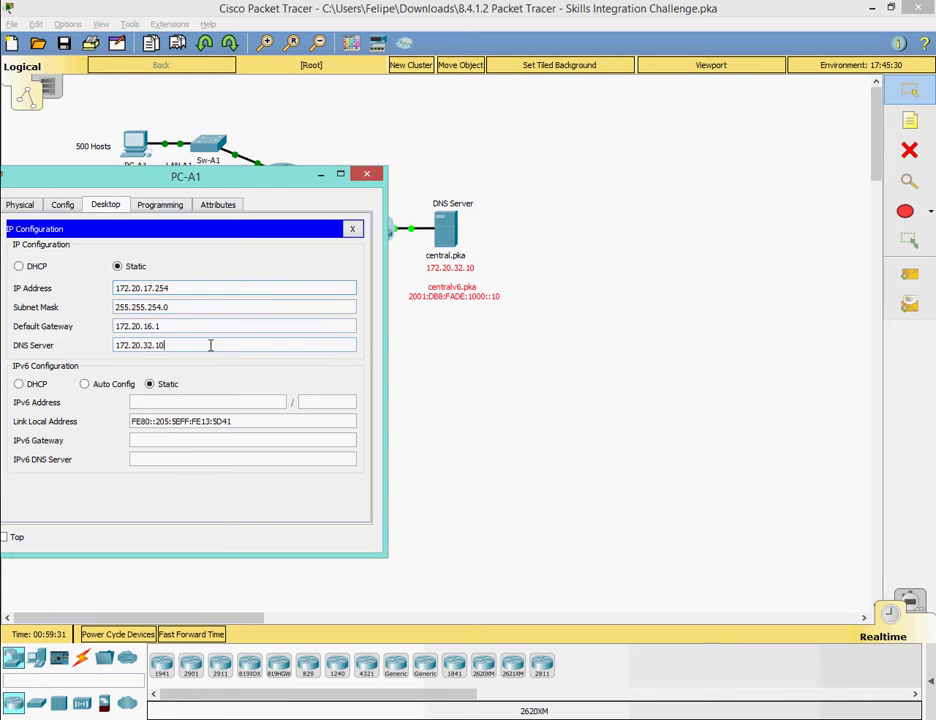
left_click(352, 229)
left_click(366, 174)
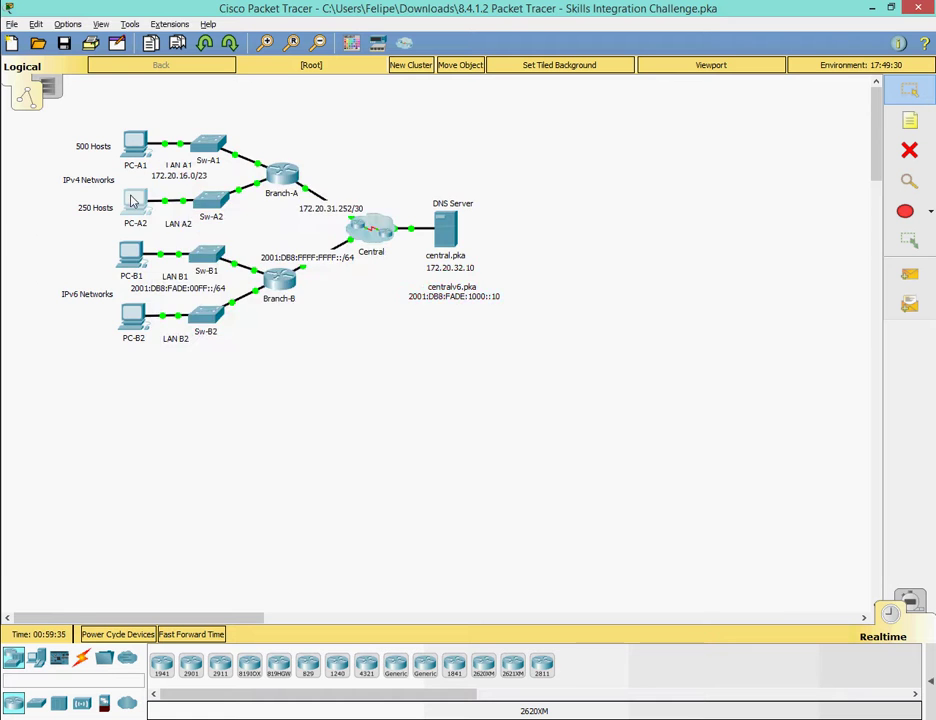
left_click(133, 202)
Enter PC-A2's IP address 172.20.18.254 and subnet mask 255.255.255.0.
left_click(272, 127)
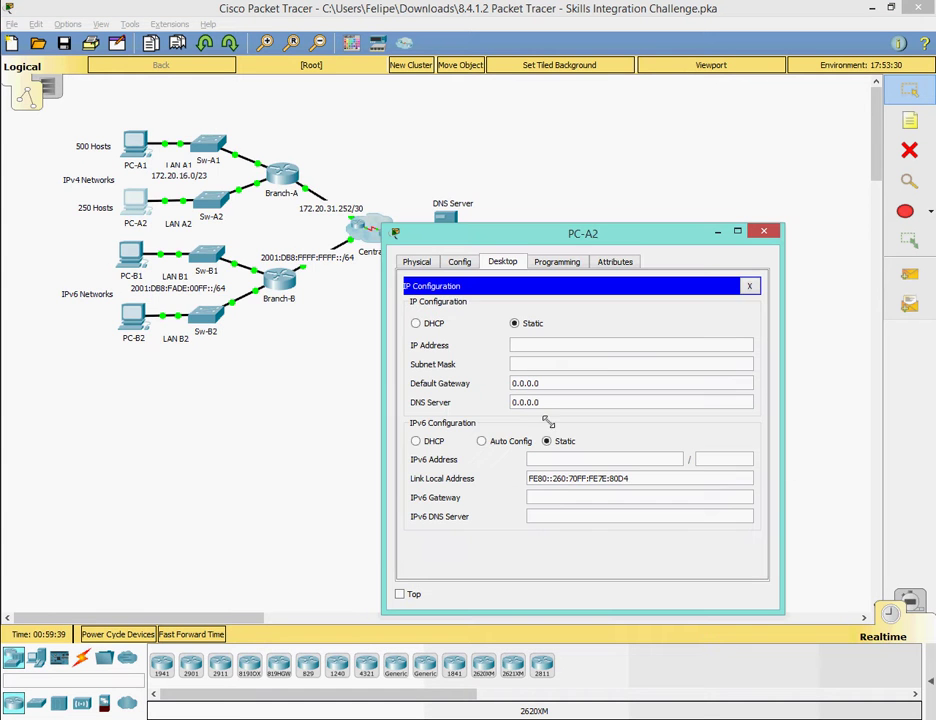
key("alt+Tab")
left_click(800, 637)
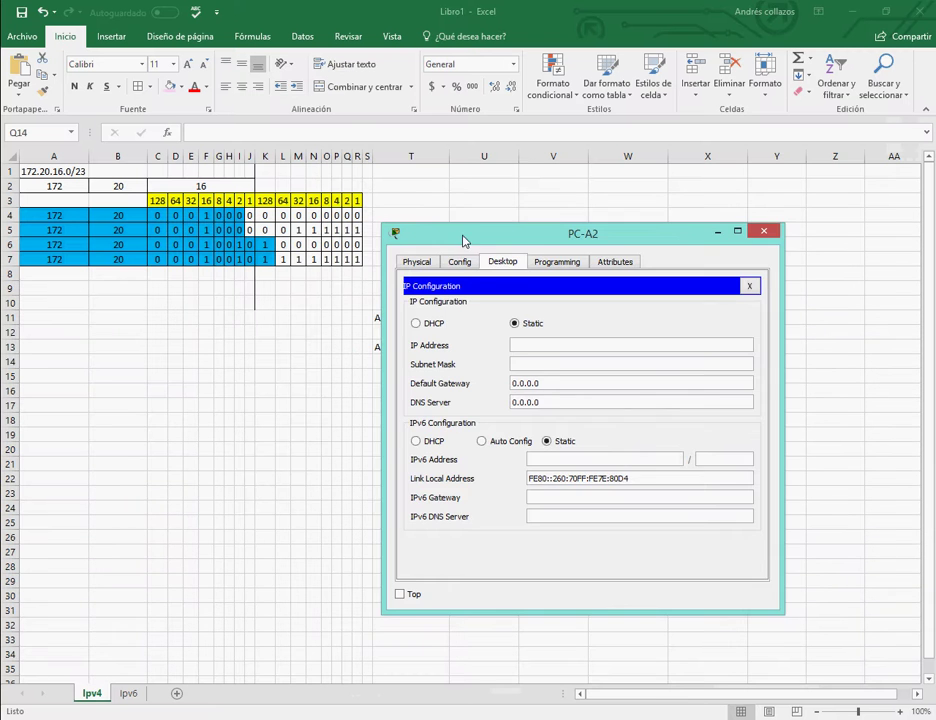
left_click_drag(463, 241, 68, 244)
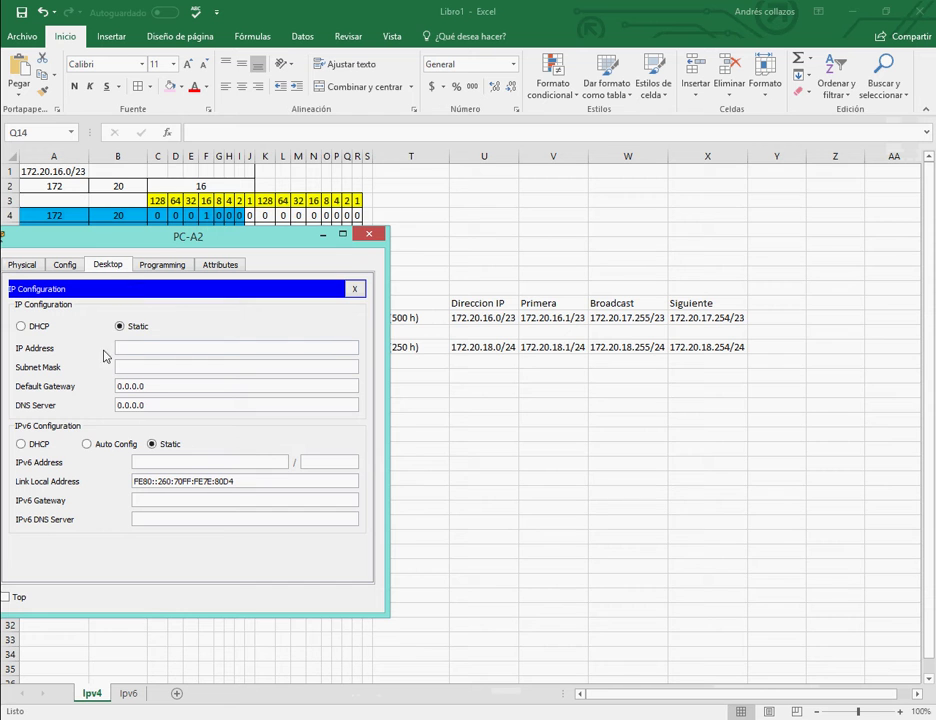
left_click(171, 351)
type("172.20.18.254")
key("Tab")
left_click(189, 371)
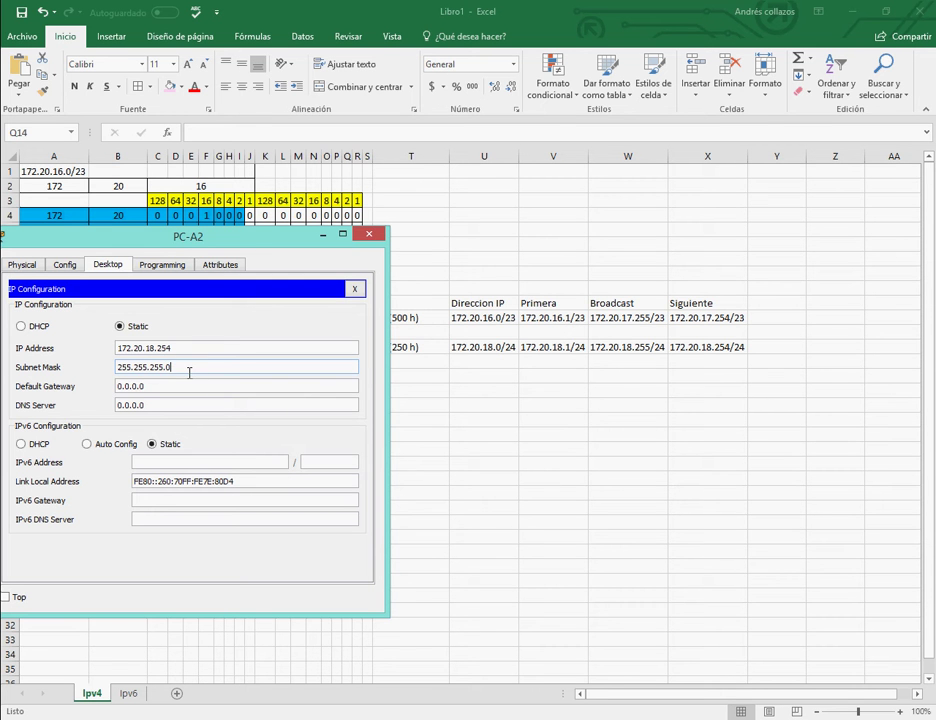
Set PC-A2's gateway to 172.20.18.1 and DNS to 172.20.32.10, then close its window.
left_click(167, 387)
key("BackSpace")
key("BackSpace")
key("BackSpace")
key("BackSpace")
key("BackSpace")
key("BackSpace")
key("BackSpace")
key("Tab")
left_click(160, 406)
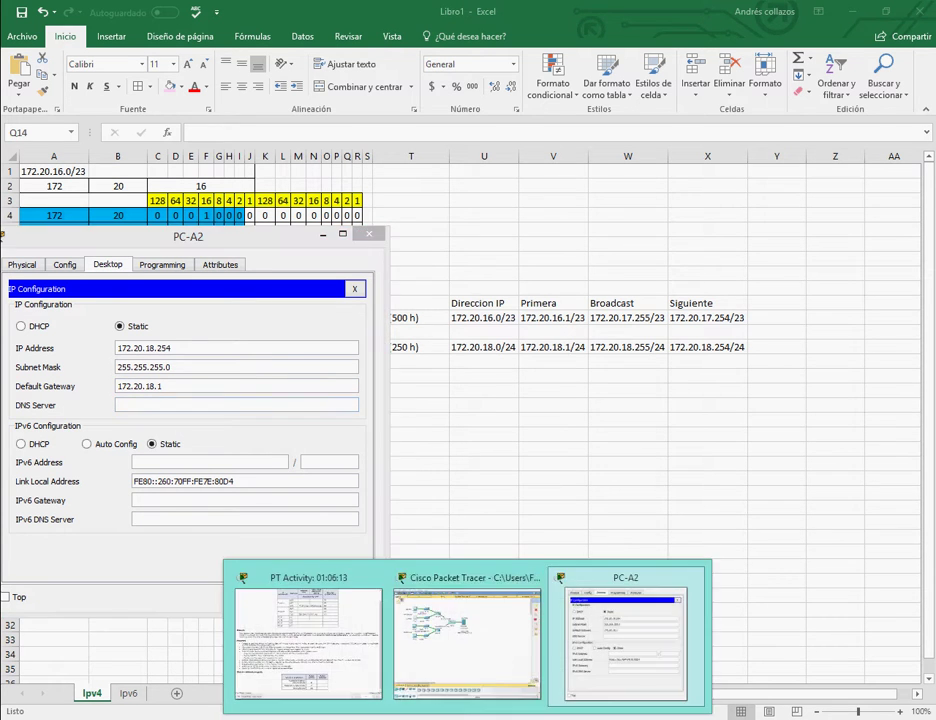
left_click(468, 647)
left_click(631, 647)
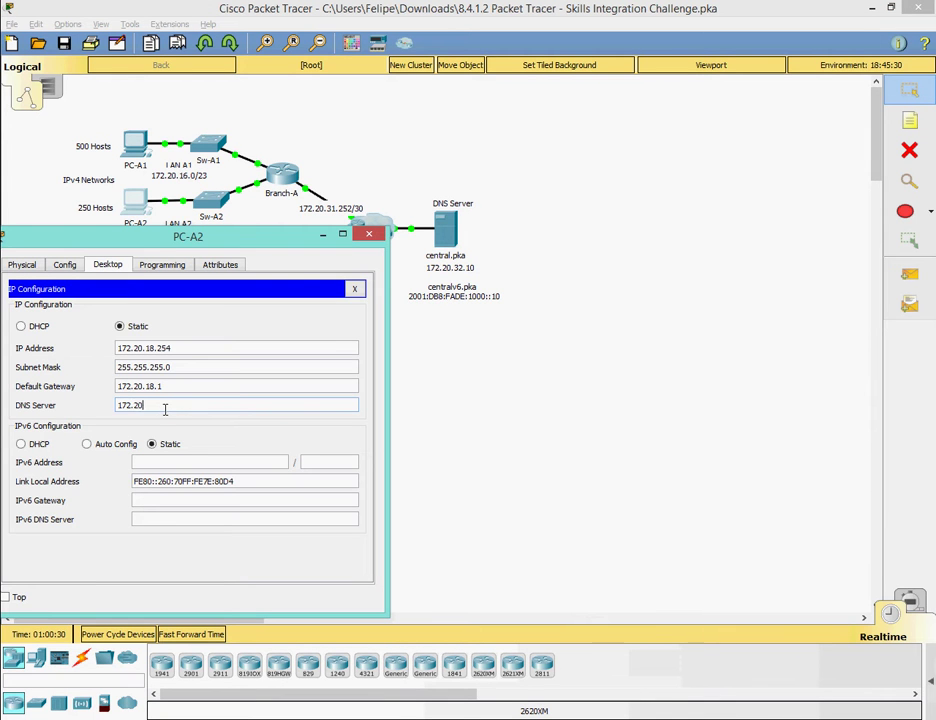
type("10")
left_click(354, 288)
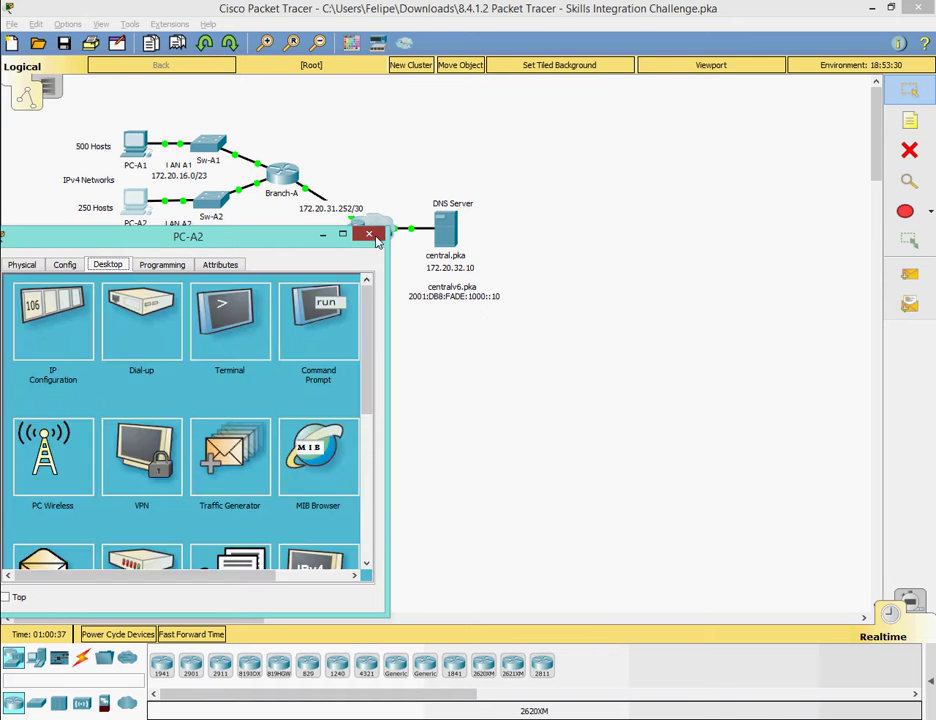
left_click(369, 233)
mouse_move(475, 712)
left_click(389, 634)
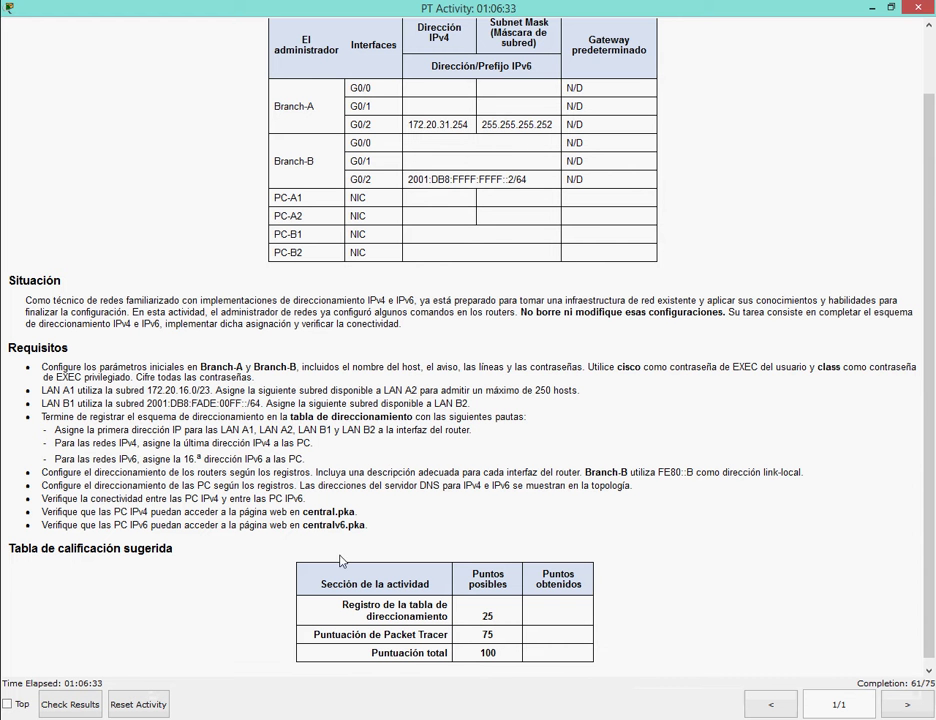
Note the 16th-address IPv6 rule and open PC-B1 beside the spreadsheet's Ipv6 sheet.
left_click_drag(55, 458, 302, 466)
mouse_move(420, 712)
left_click(412, 488)
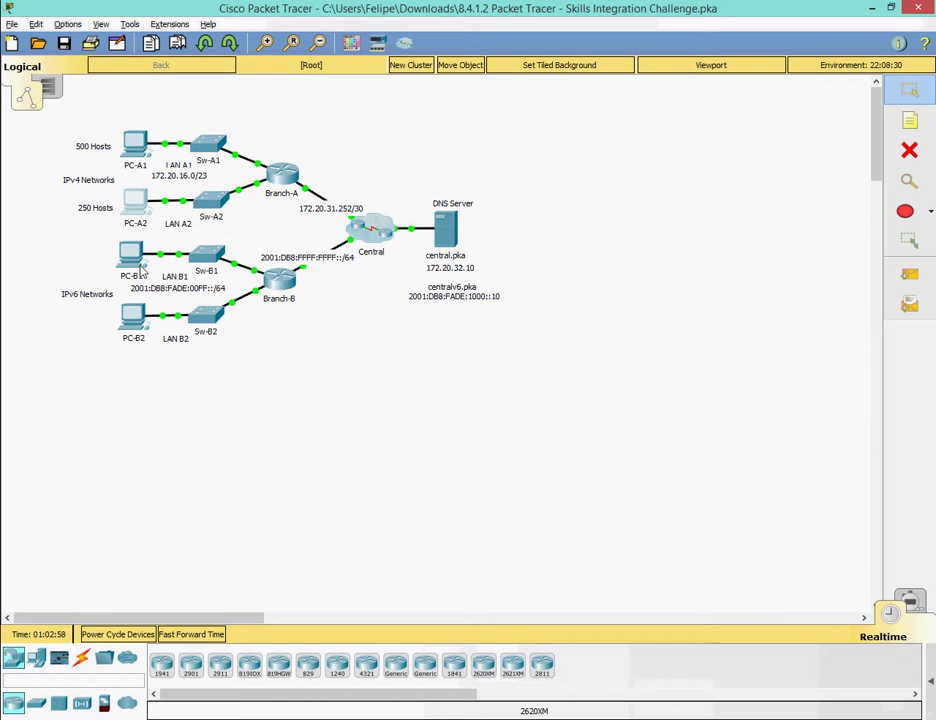
left_click(133, 255)
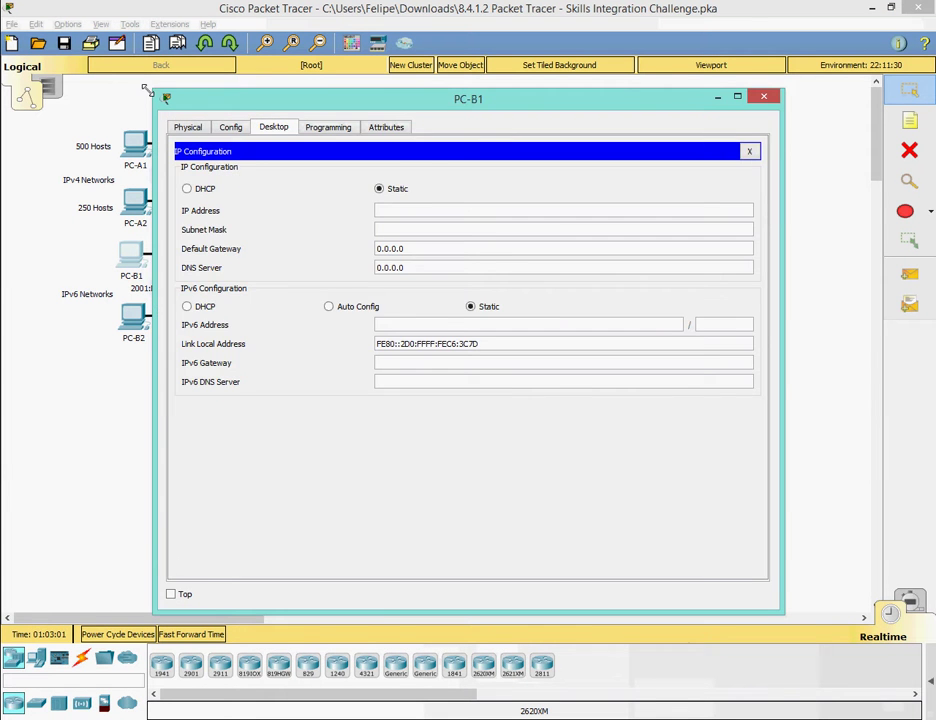
left_click_drag(153, 90, 382, 226)
key("alt+Tab")
left_click(128, 693)
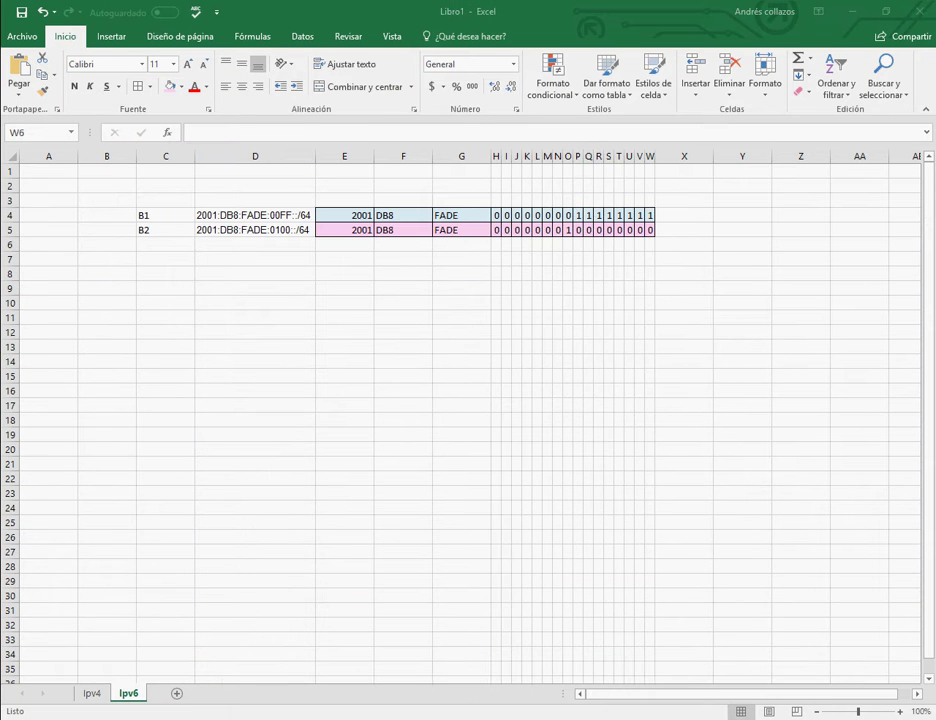
key("alt+Tab")
left_click_drag(480, 245, 192, 259)
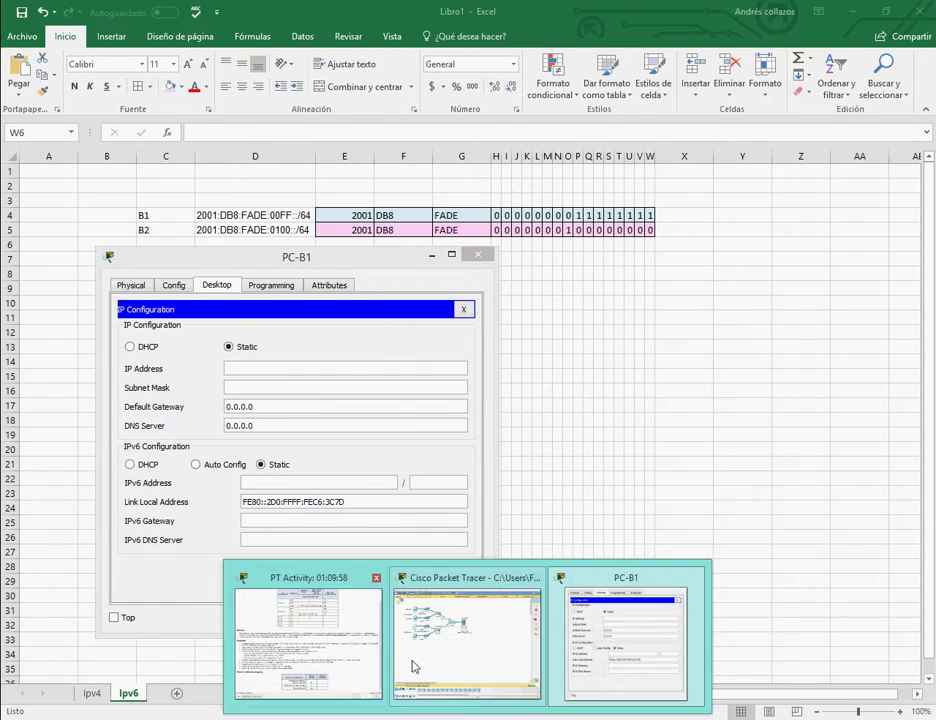
Enter 2001:db8:fade:00ff:0010 as PC-B1's static IPv6 address.
left_click(300, 630)
mouse_move(160, 458)
left_mouse_down()
mouse_move(190, 458)
mouse_move(161, 458)
left_mouse_up()
left_click(522, 660)
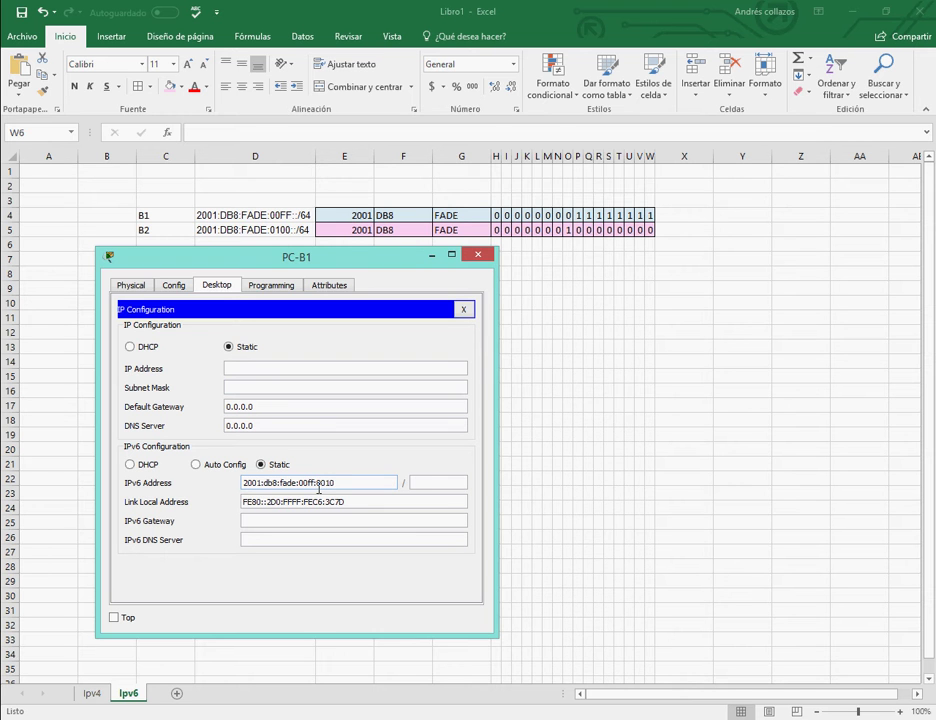
left_click(422, 703)
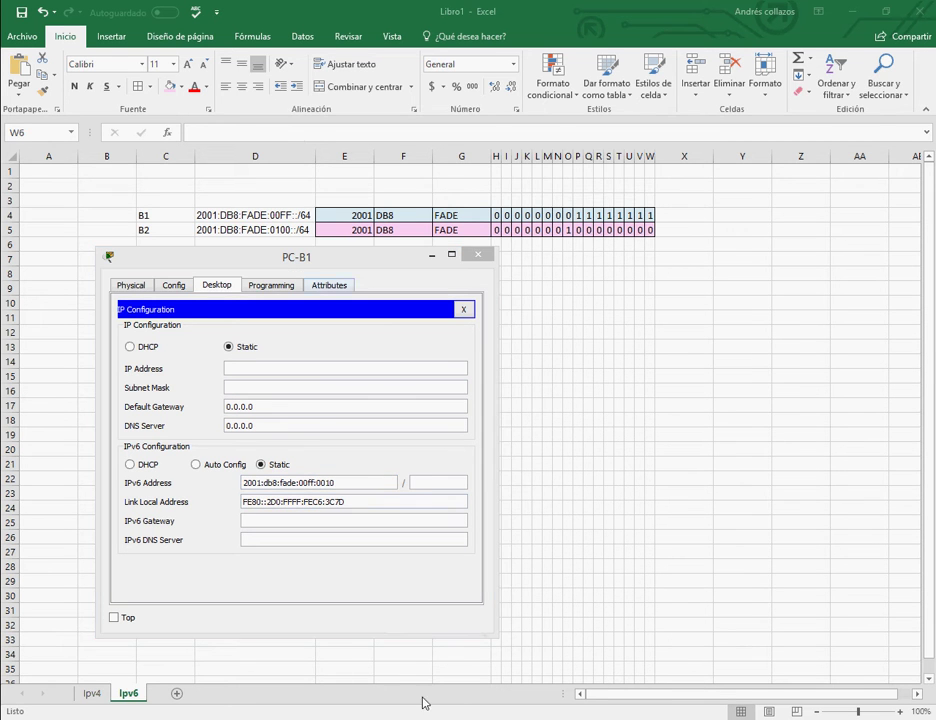
key("alt+Tab")
Jot in a scratch note that hex 0010 equals decimal 16, then clear it.
type("el 0010 en he")
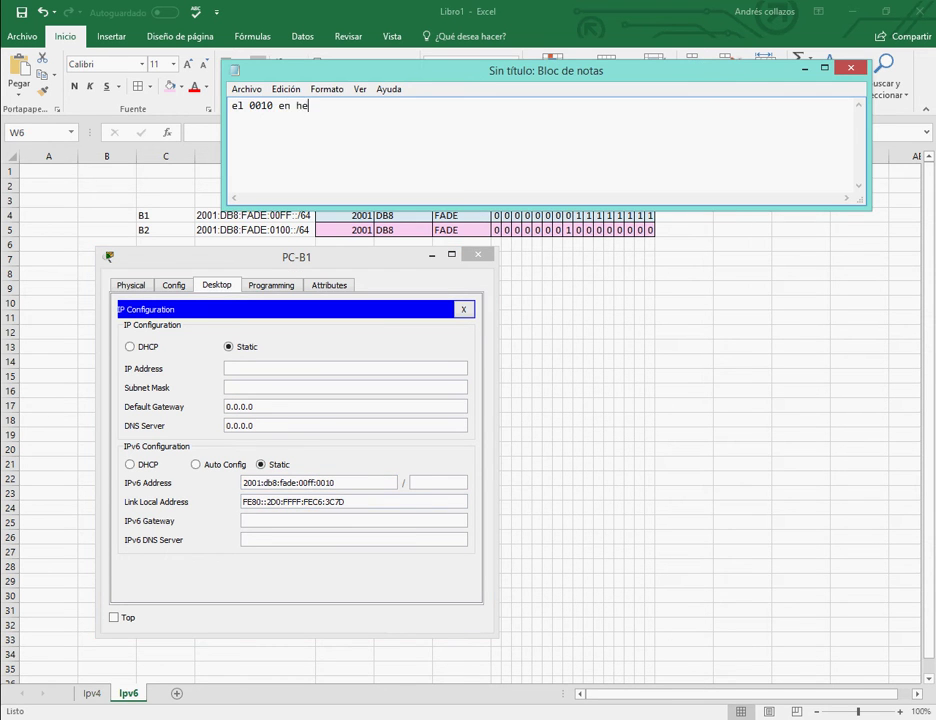
type("xadecimal es 16 en decimal")
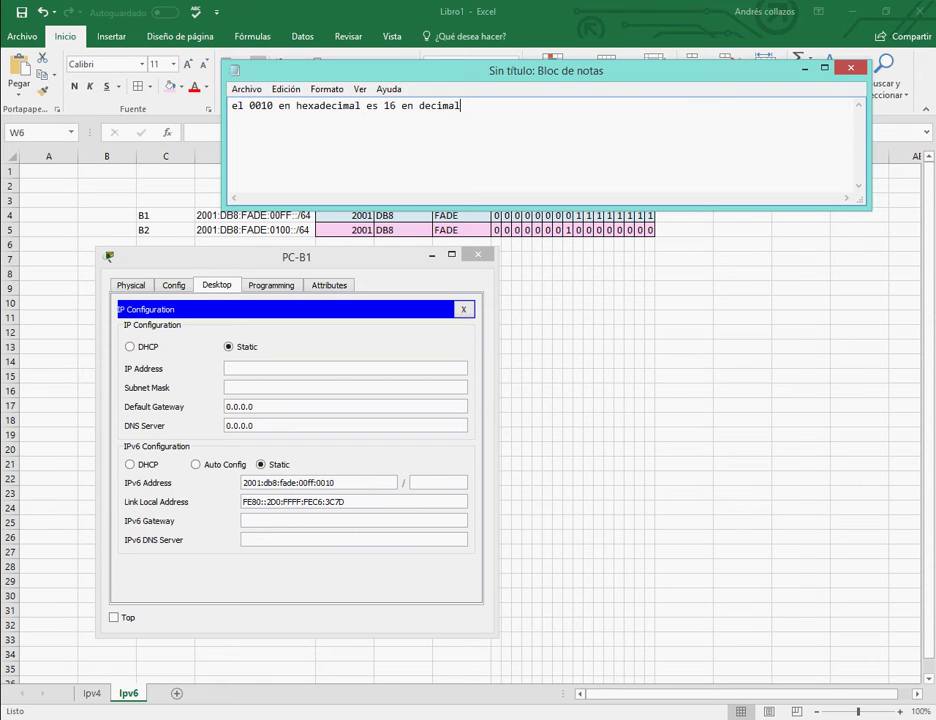
key("ctrl+a")
key("Delete")
left_click(804, 69)
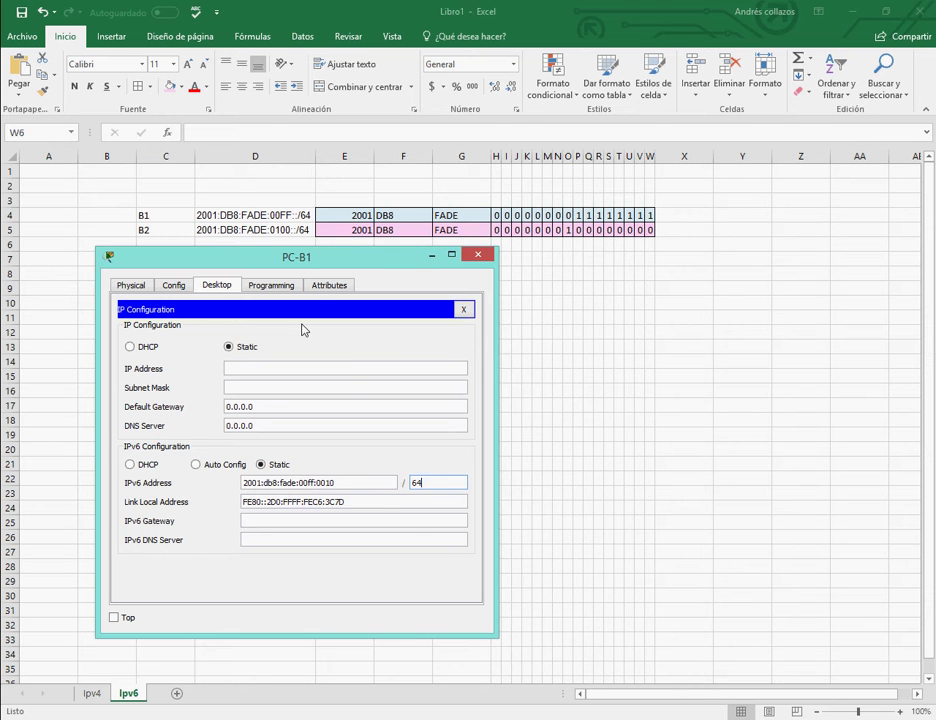
Apply prefix 64, dismiss the invalid-address error, and re-enter the address as 2001:db8:fade:00ff::0010.
left_click(324, 521)
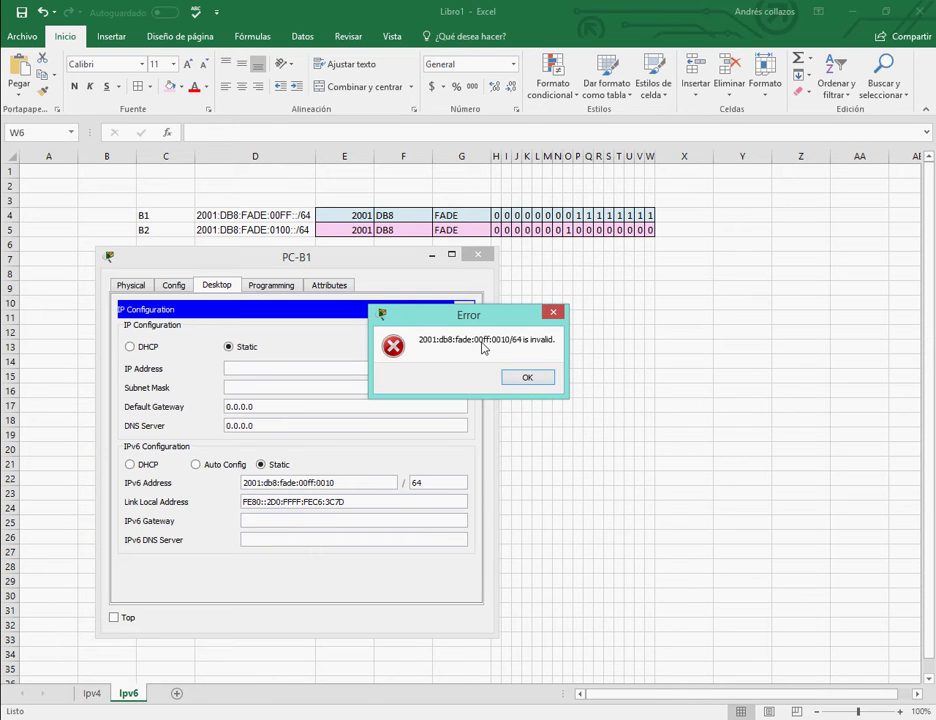
left_click(526, 378)
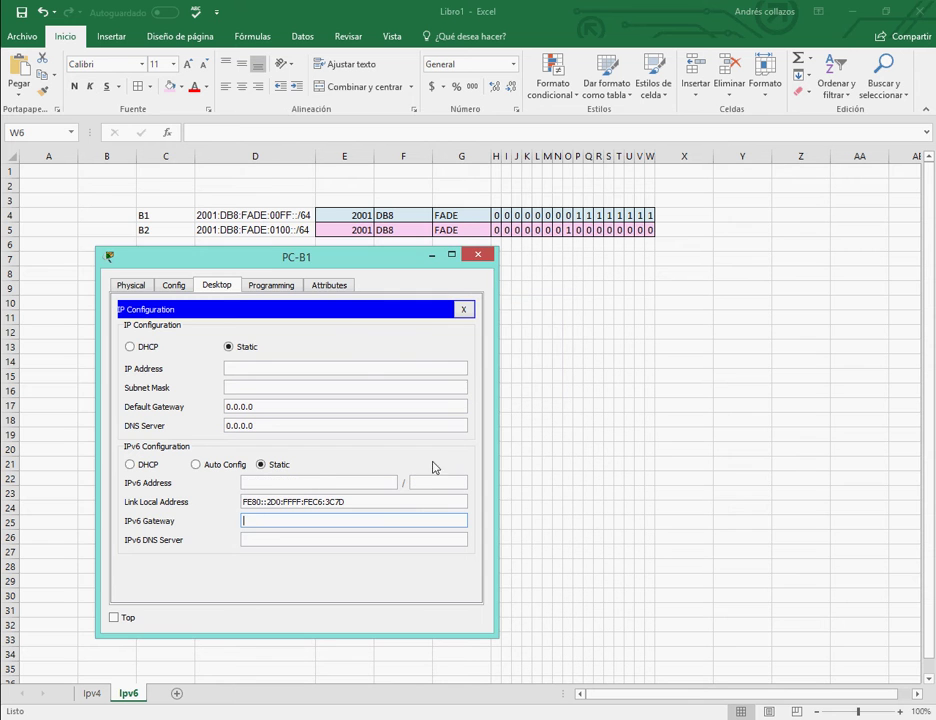
left_click(299, 481)
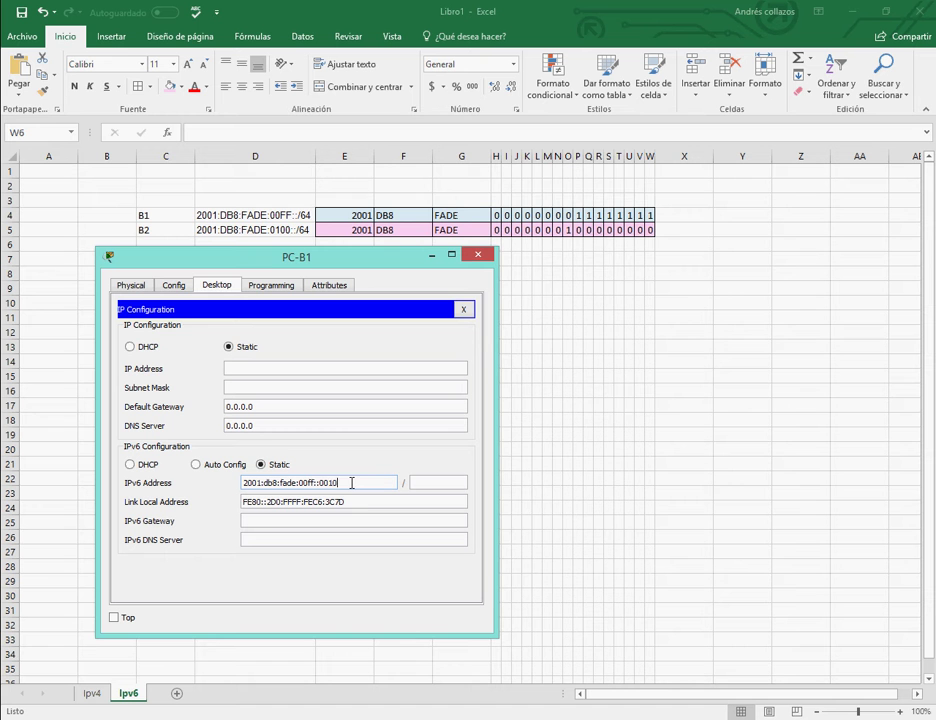
Set PC-B1's IPv6 gateway to fe80::b, Branch-B's link-local address.
left_click(436, 483)
key("Tab")
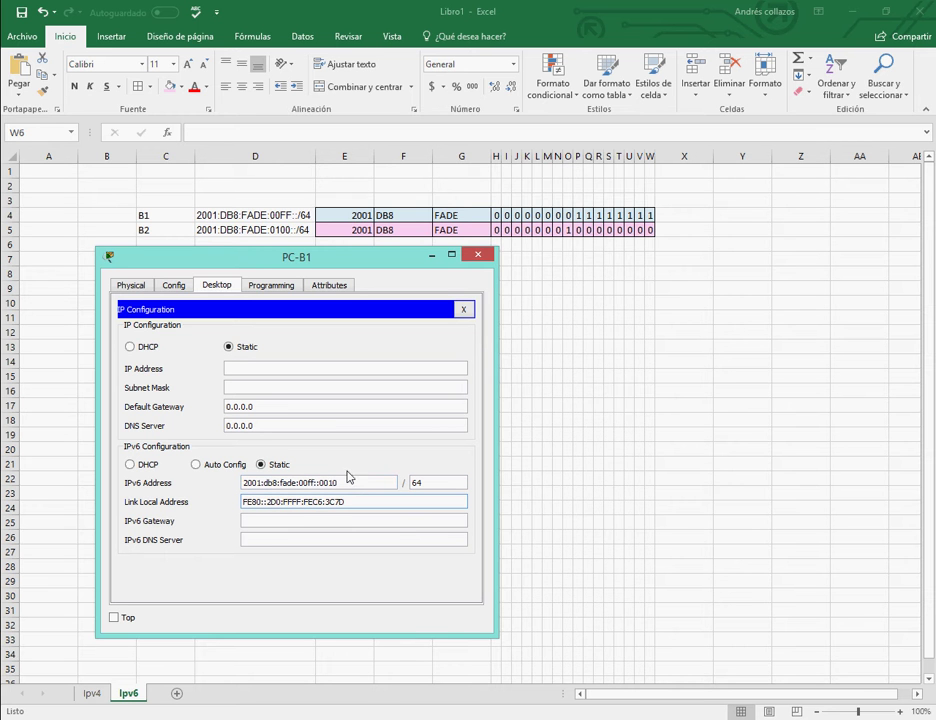
left_click(326, 520)
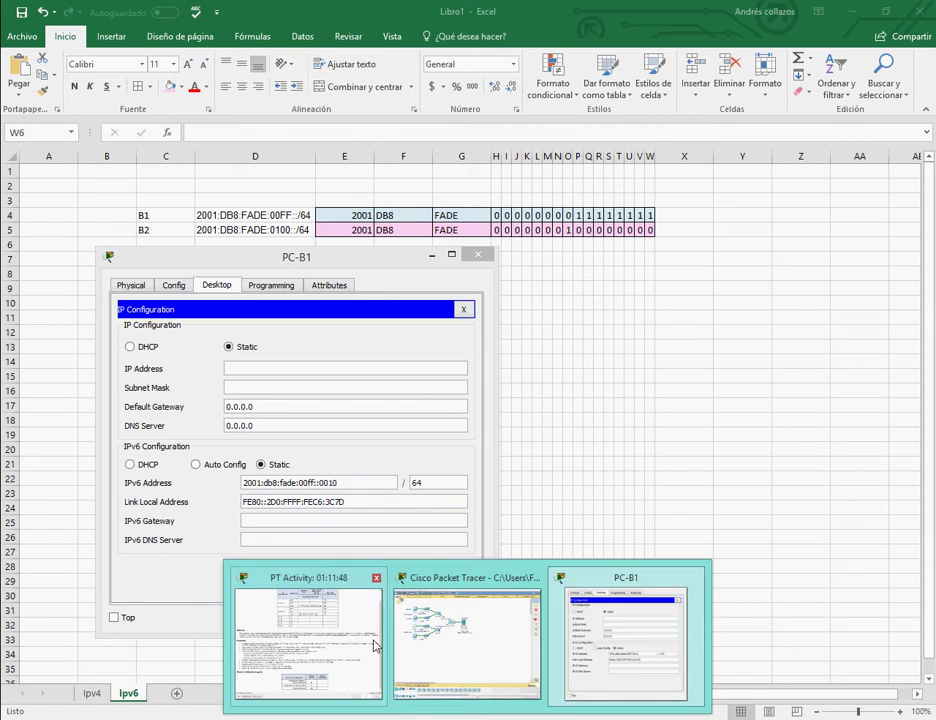
left_click(376, 643)
left_click_drag(658, 471, 692, 471)
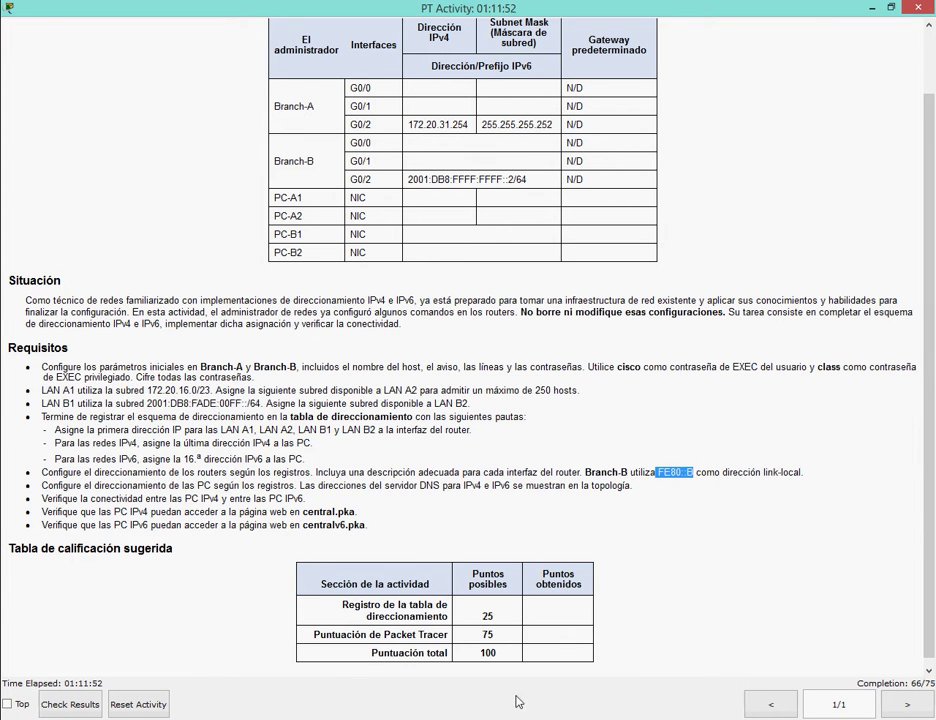
mouse_move(467, 719)
left_click(624, 635)
left_click(255, 520)
type("f")
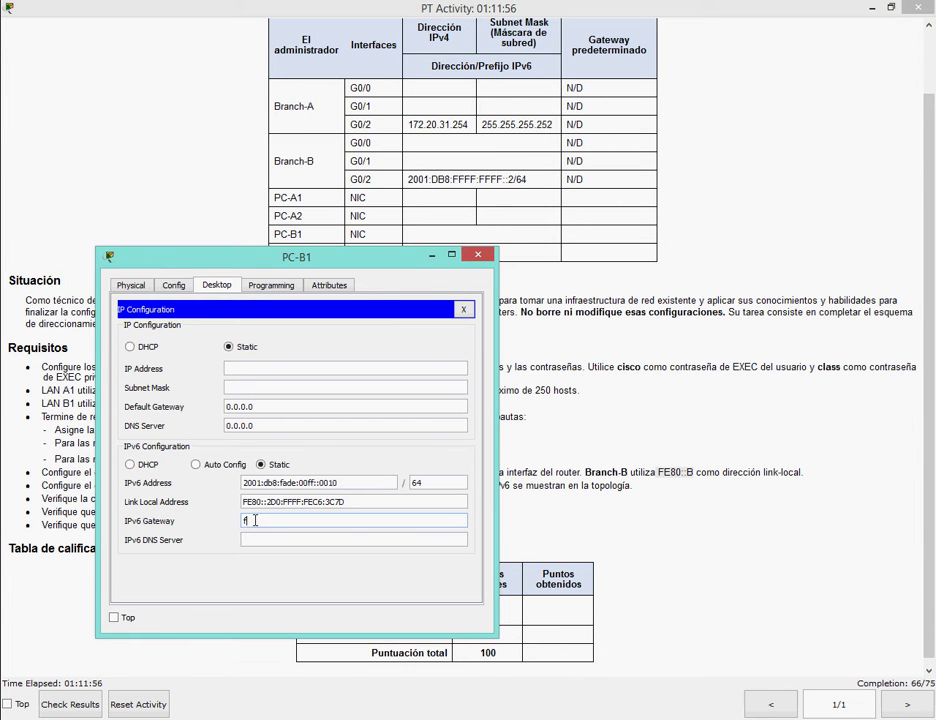
type("e80::b")
Enter 2001:db8:fade:1000::10 as the IPv6 DNS server, reusing the address's 2001:db8:fade prefix.
mouse_move(500, 717)
left_click(497, 690)
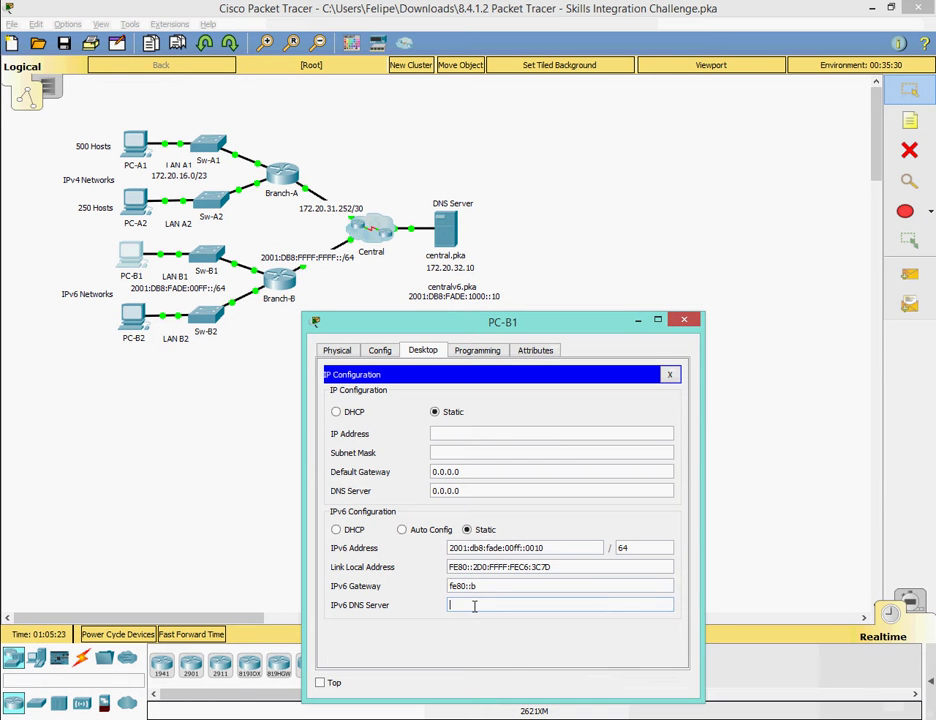
left_click_drag(449, 548, 504, 548)
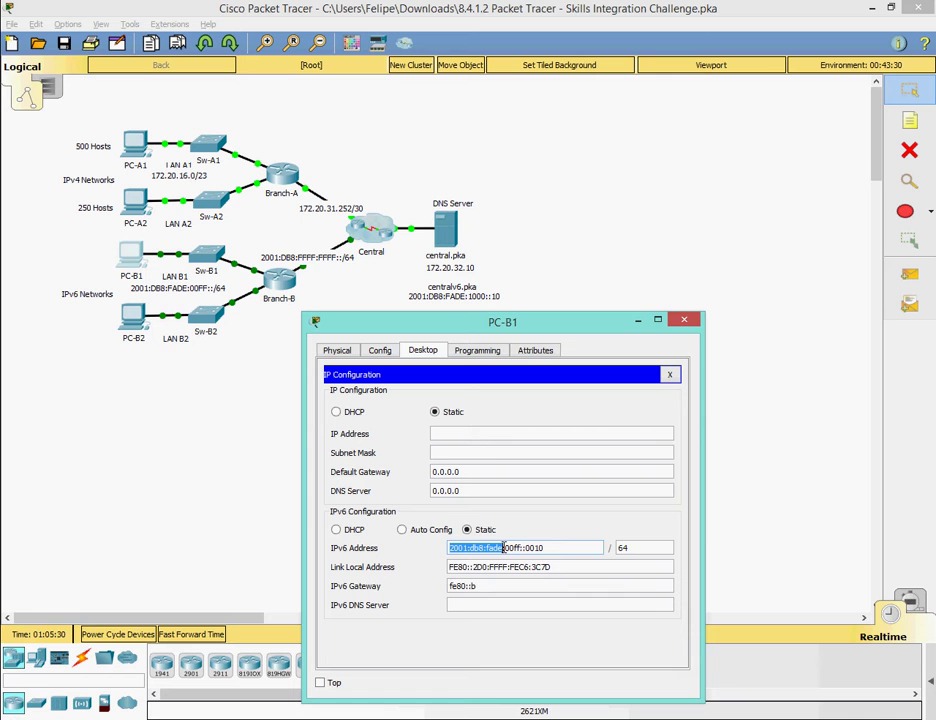
right_click(498, 547)
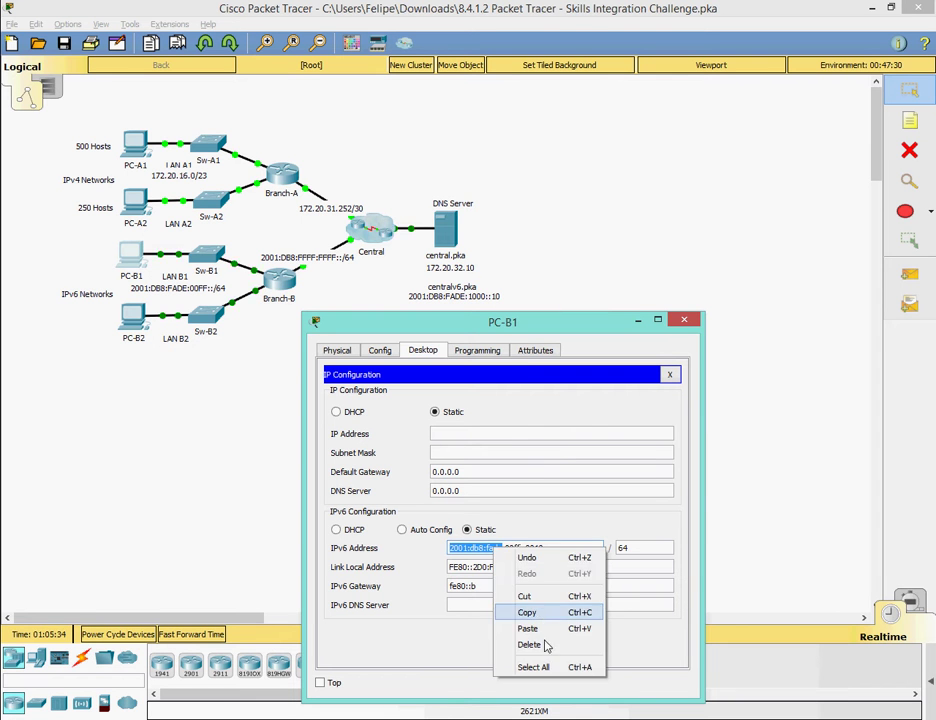
left_click(515, 612)
left_click(515, 605)
right_click(515, 605)
left_click(525, 688)
type(":db8:fade:")
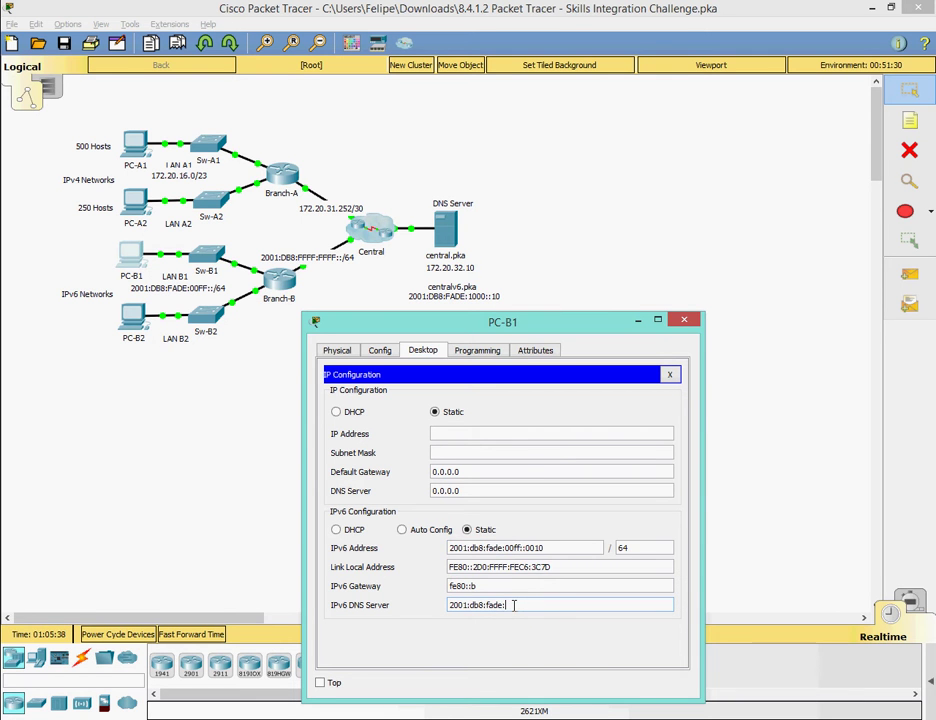
type("1000::10")
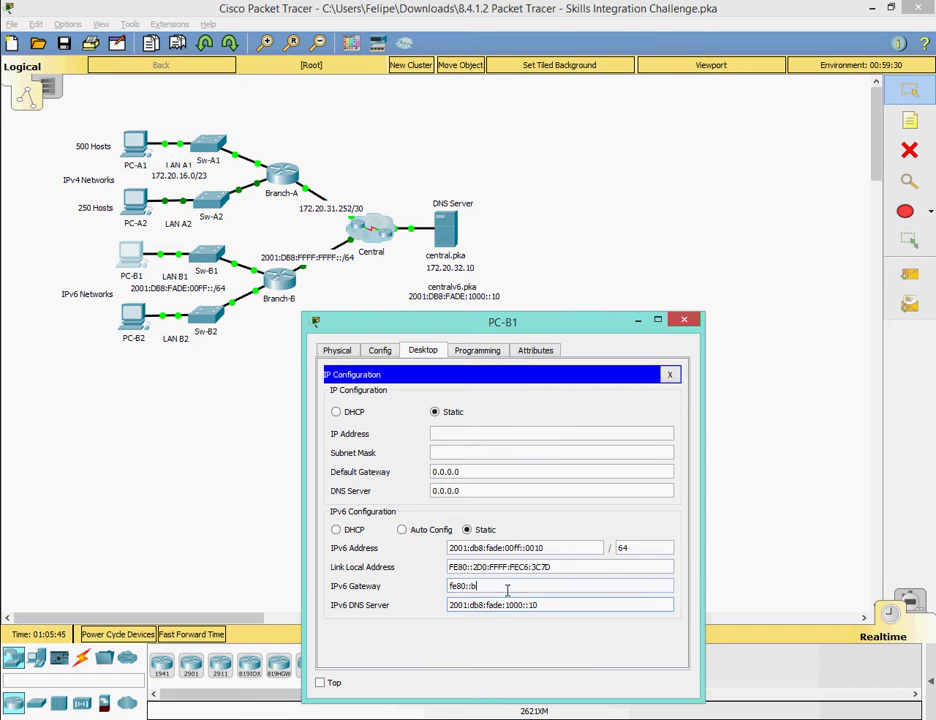
Close PC-B1's IP Configuration panel and device window.
left_click(669, 374)
left_click(684, 319)
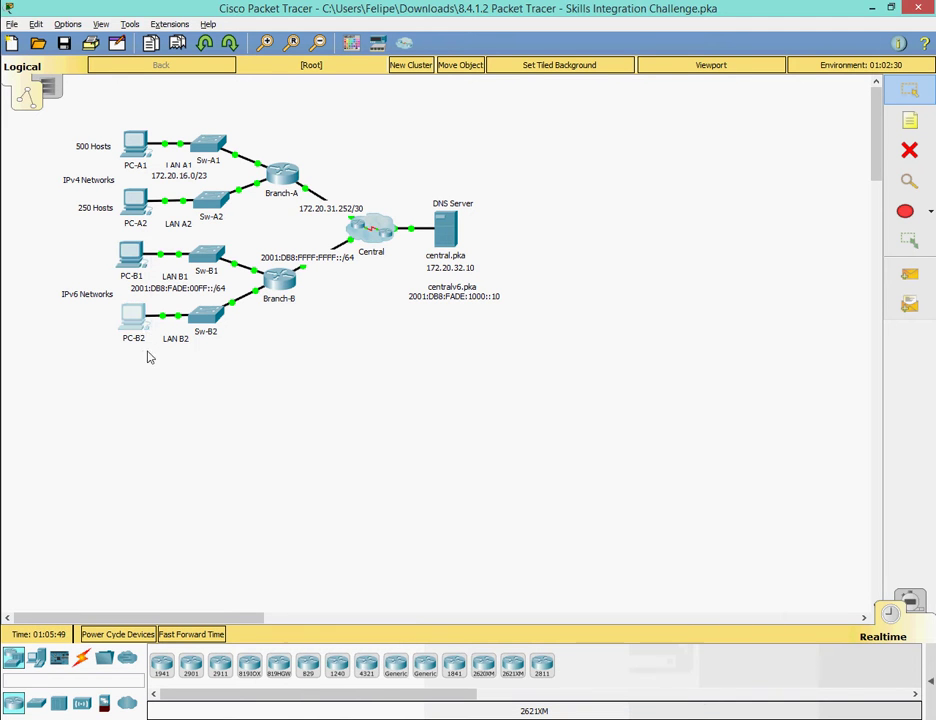
left_click(134, 320)
Give PC-B2 IPv6 address 2001:db8:fade:0100::0010 with prefix length 64.
left_click(273, 127)
left_click(230, 200)
left_click_drag(153, 93, 387, 178)
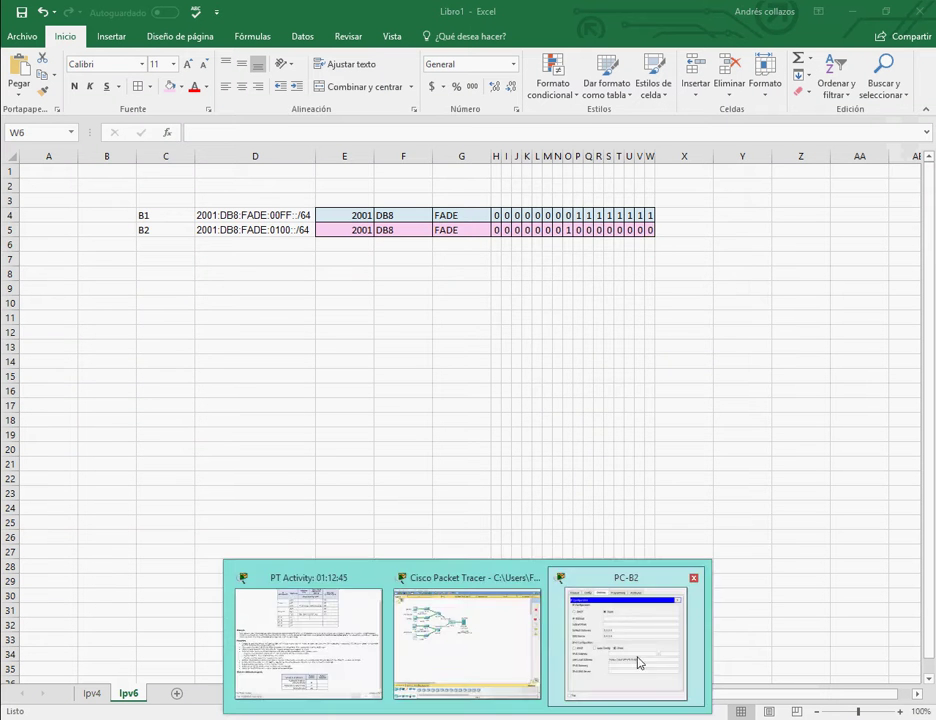
left_click(637, 664)
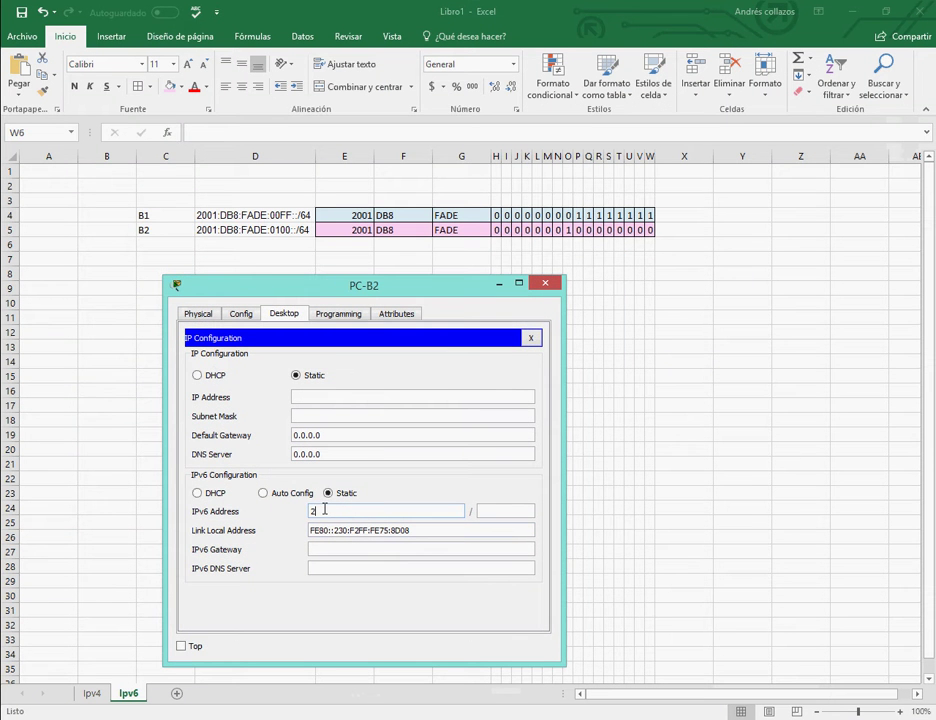
left_click(325, 510)
type("2001:db8:fade:0100::0040")
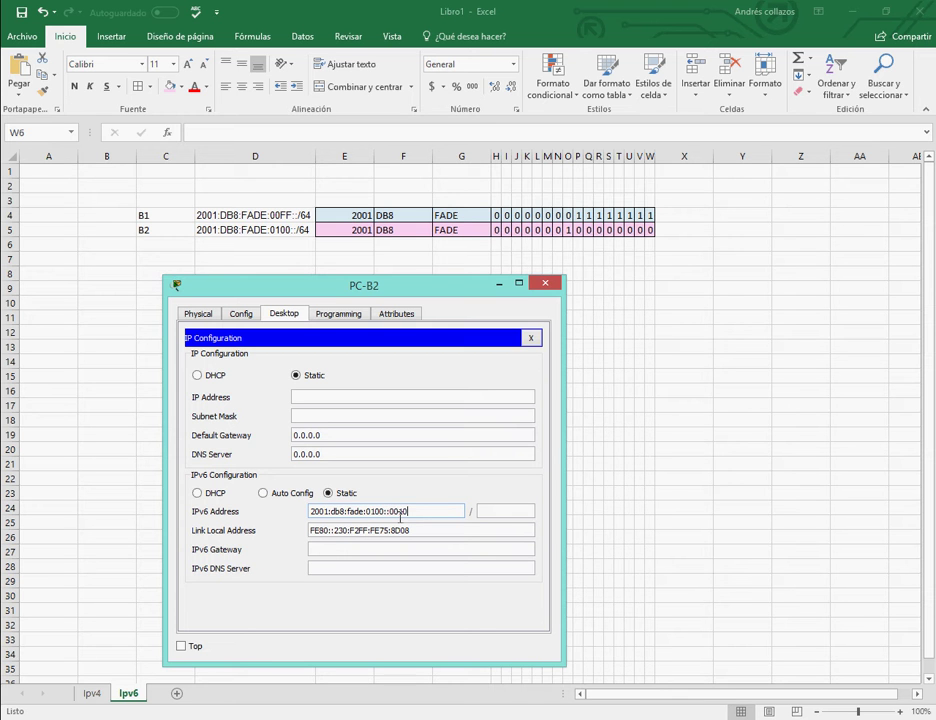
left_click(494, 512)
type("64")
Set PC-B2's gateway fe80::b and DNS server 2001:db8:fade:1000::10, then close its windows.
left_click(361, 548)
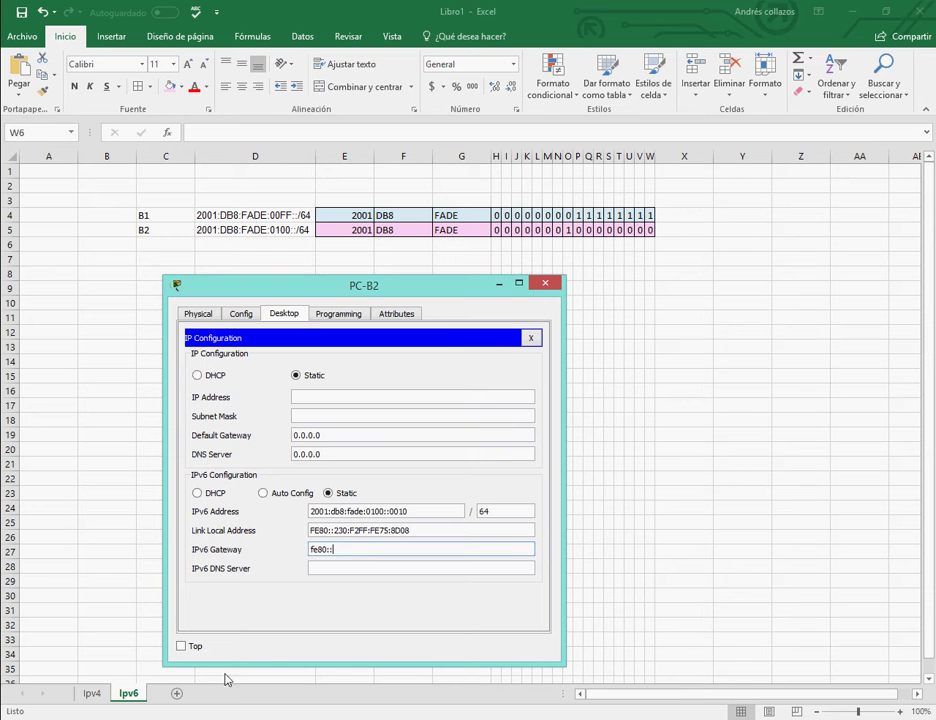
left_click(313, 627)
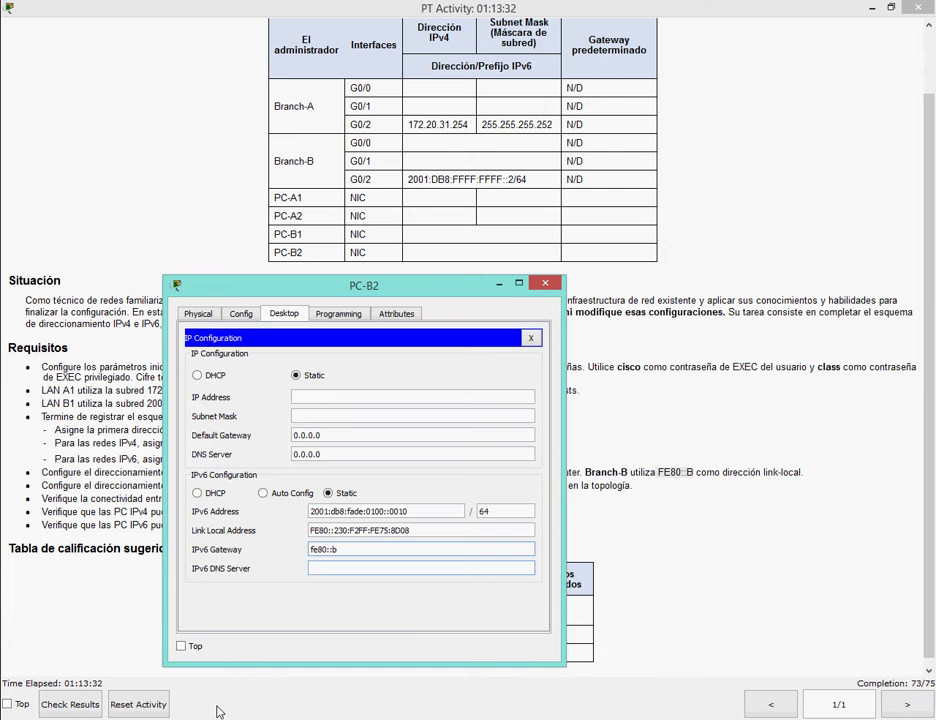
left_click(523, 713)
left_click(622, 677)
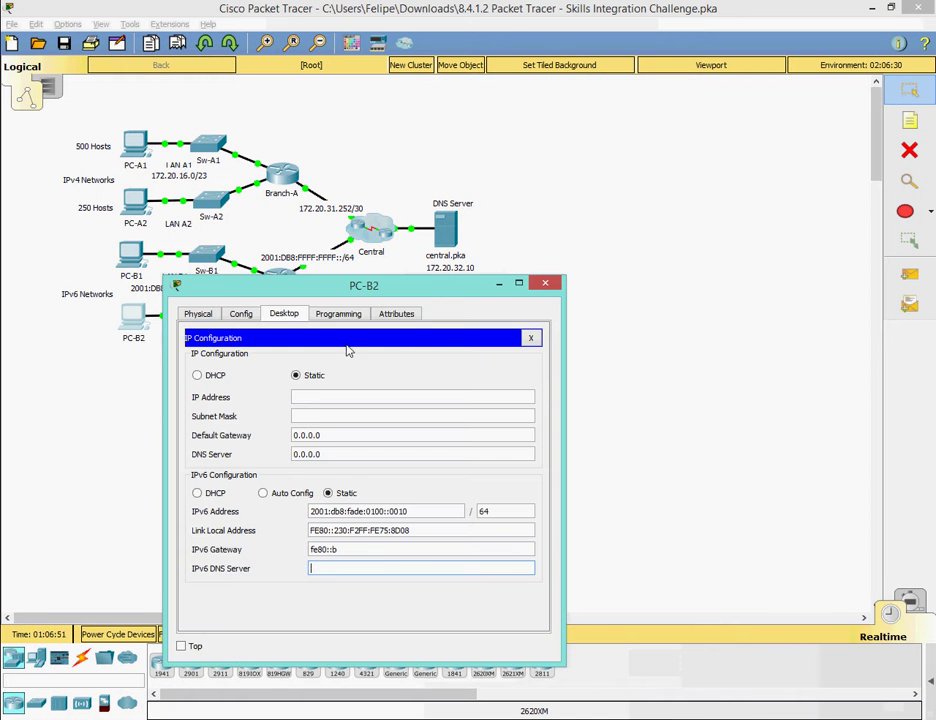
left_click_drag(375, 290, 443, 319)
type("2001")
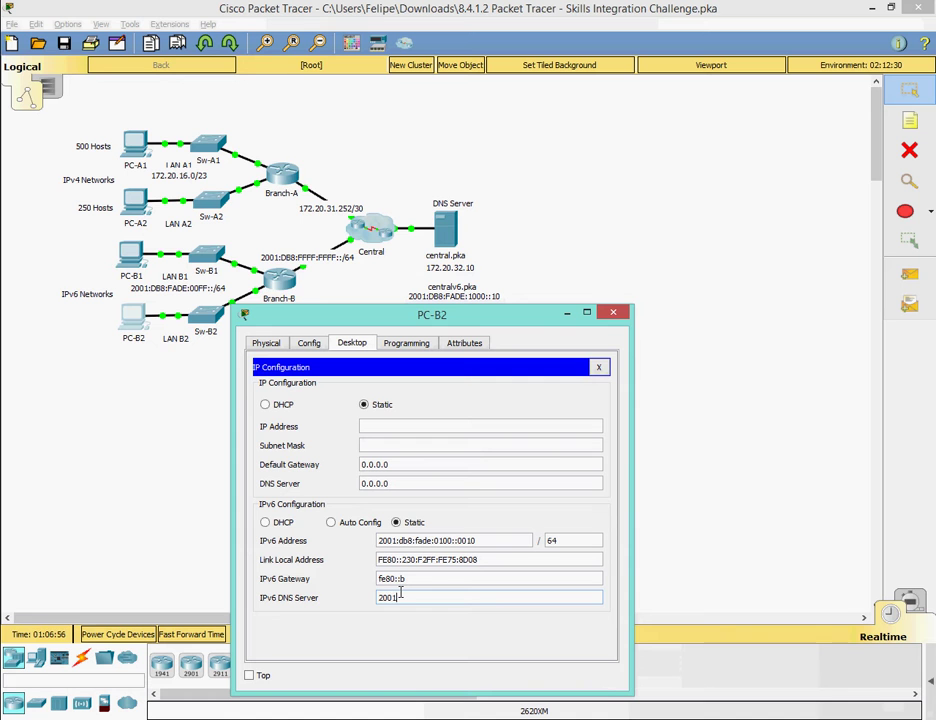
type(":db8:fade")
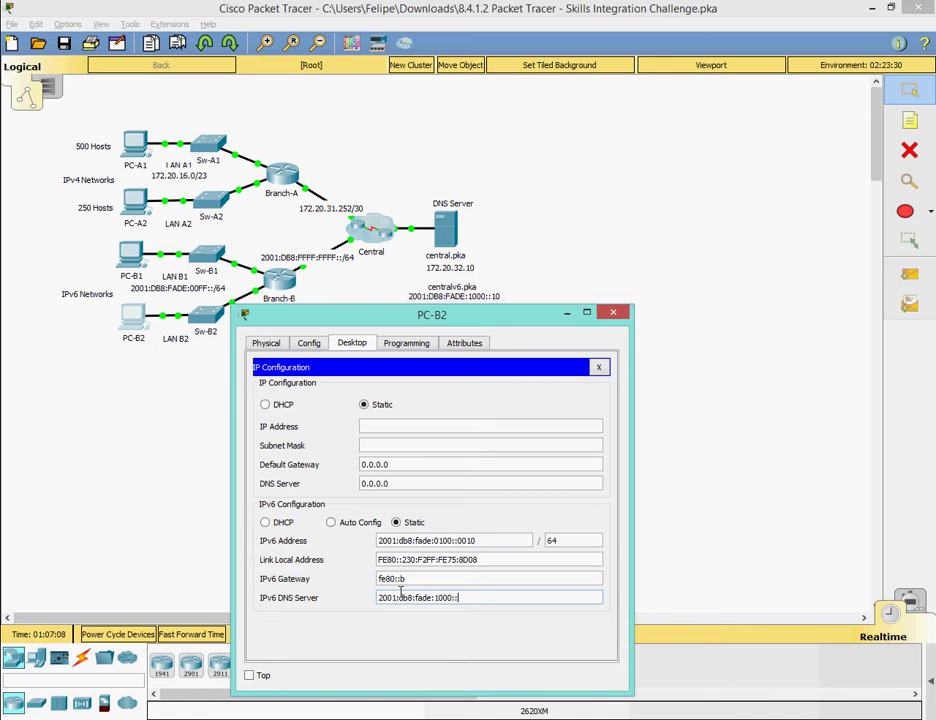
type(":1000::10")
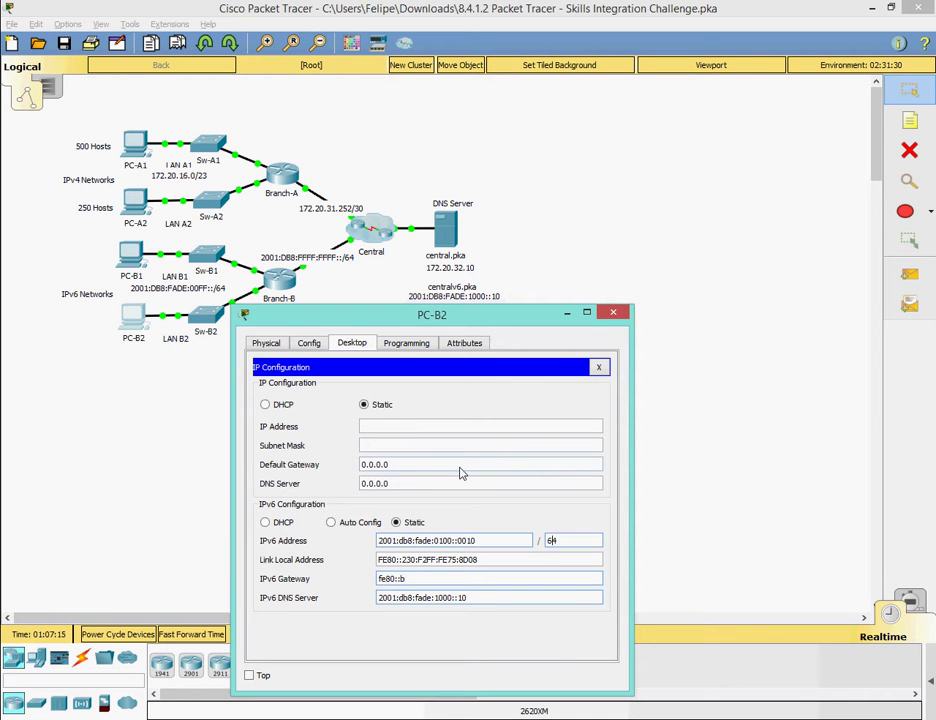
left_click(598, 367)
left_click(613, 316)
key("alt+Tab")
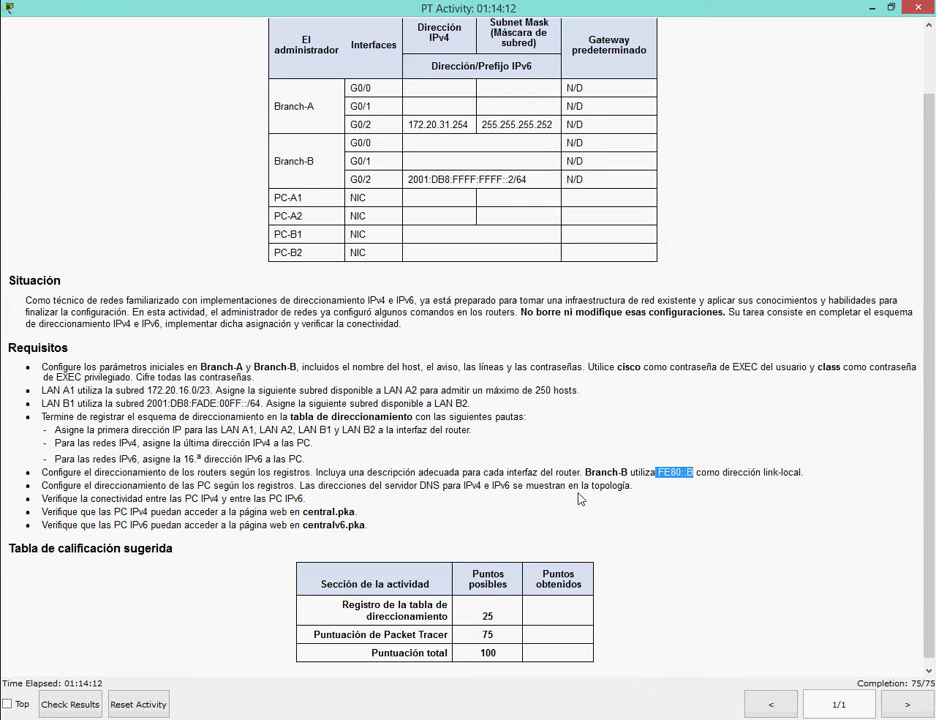
Return to the topology and delete the old failed test packet from the PDU list.
left_click_drag(48, 498, 150, 498)
left_click(216, 498)
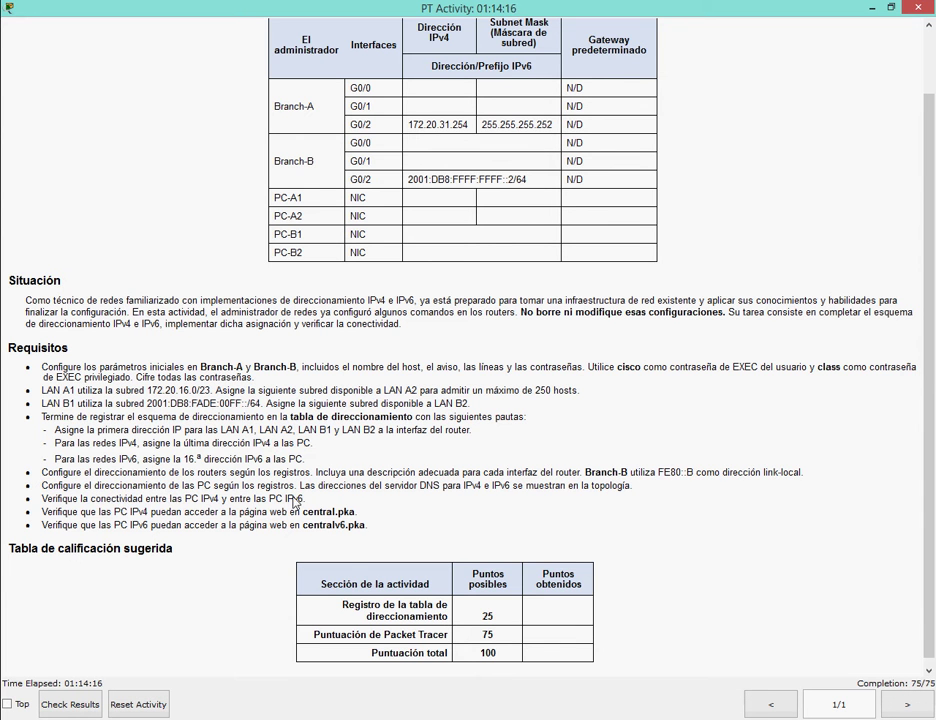
mouse_move(428, 664)
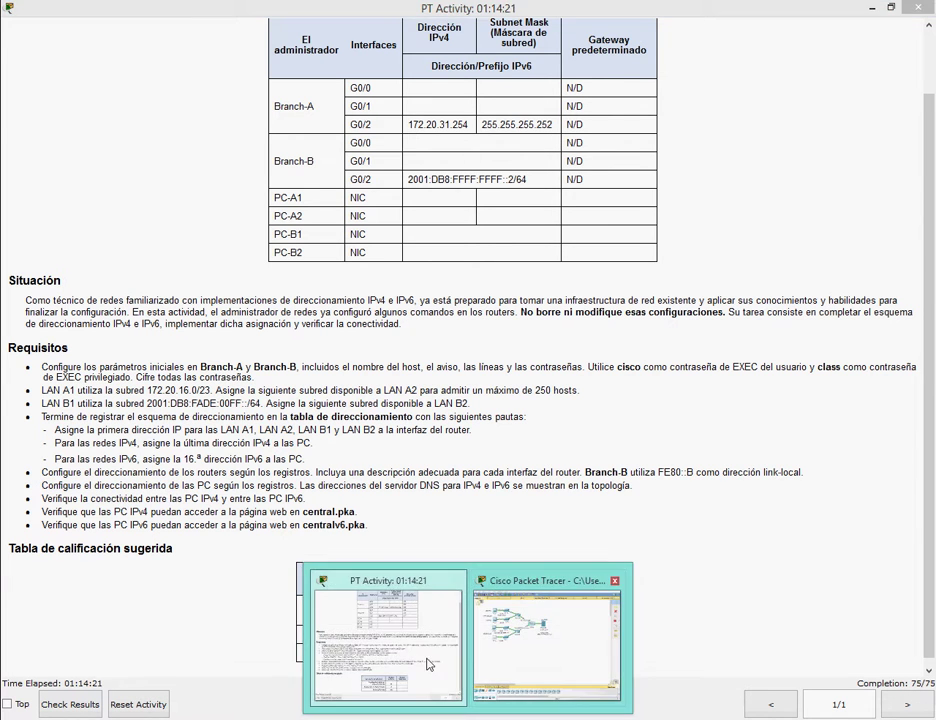
left_click(547, 640)
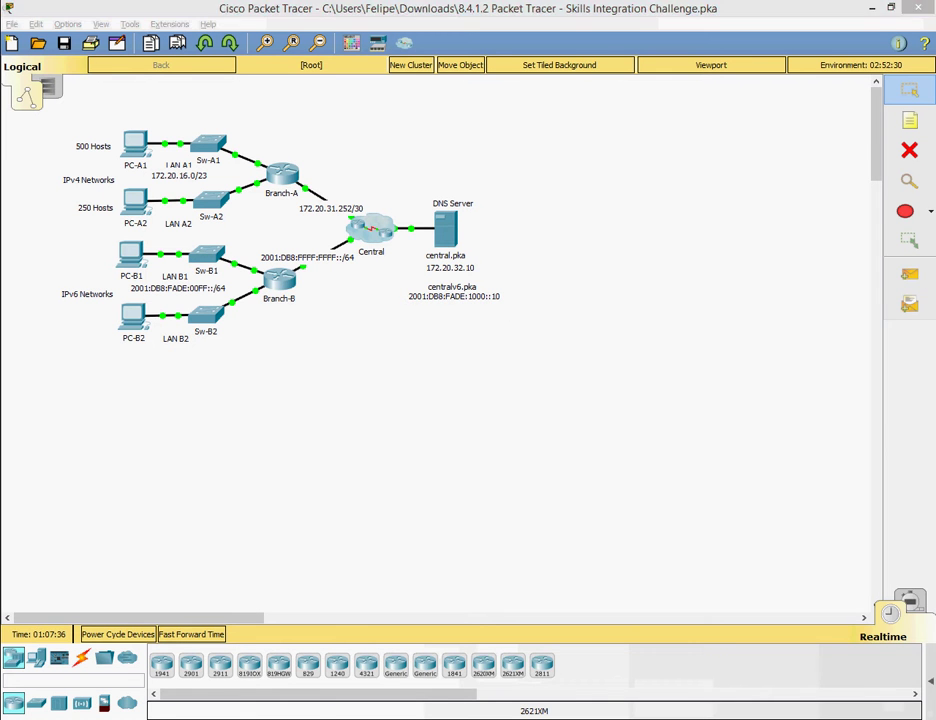
left_click(586, 683)
left_click(909, 272)
Ping PC-A1 to PC-A2 and PC-B1 to PC-B2, then type the closing note 'Eso fue todo por hoy amigos...'.
left_click(135, 145)
left_click(135, 207)
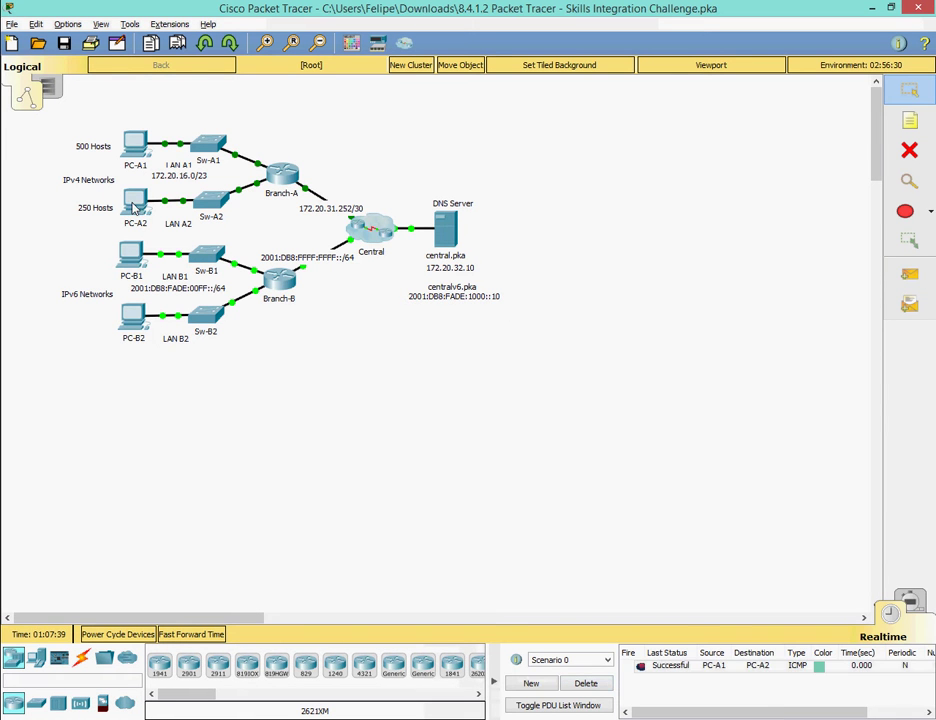
left_click(586, 683)
key("p")
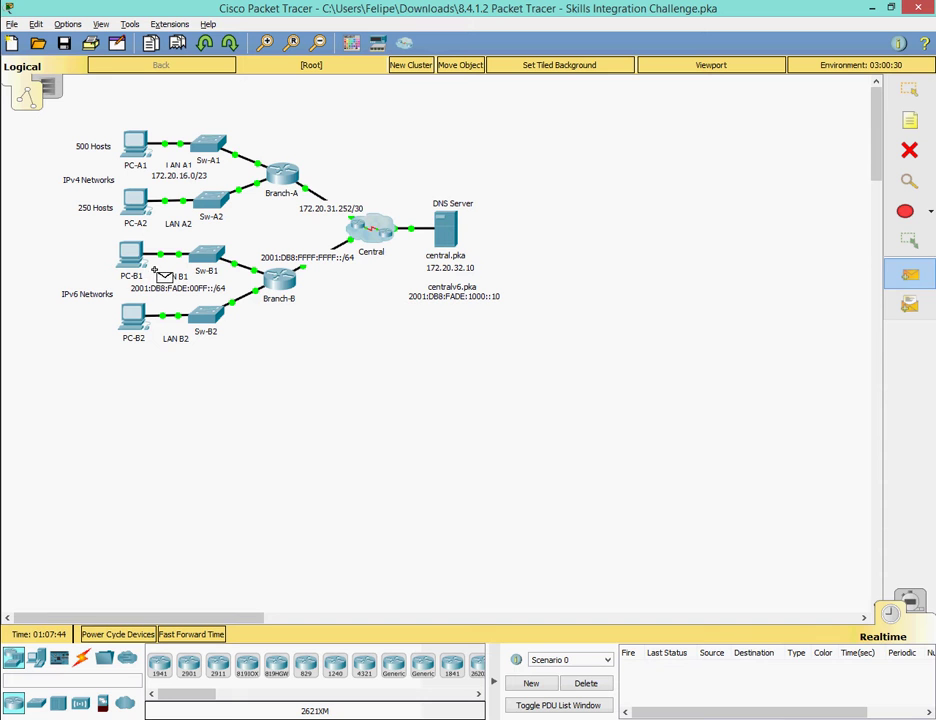
left_click(131, 255)
left_click(133, 316)
left_click(586, 683)
left_click(558, 705)
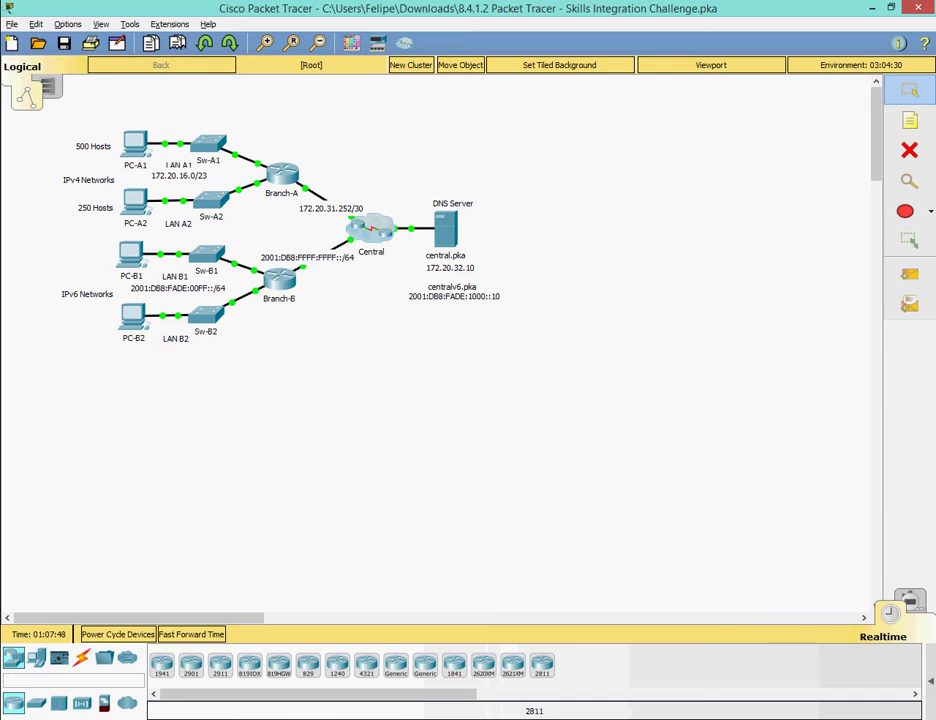
type("Eso fue todo po")
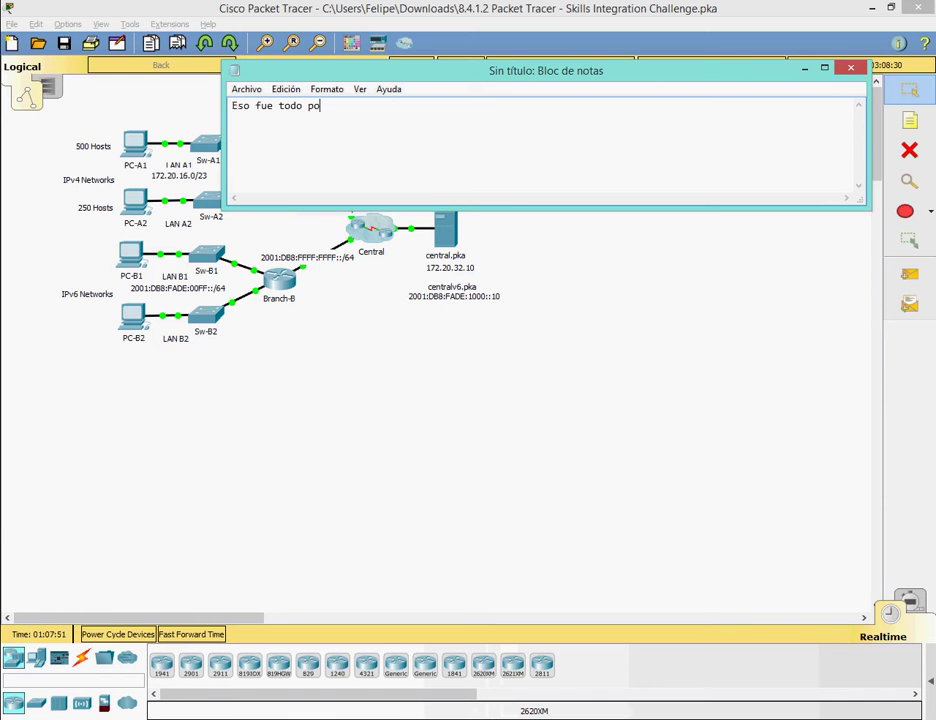
type("r hoy amigos espero les")
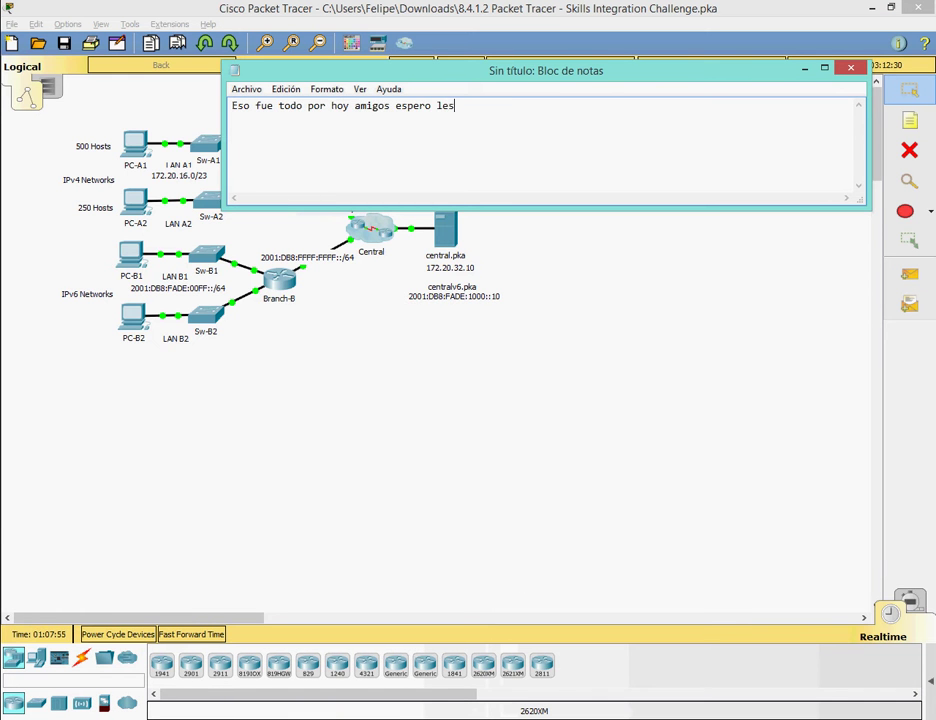
type(" hubiese gustado el ")
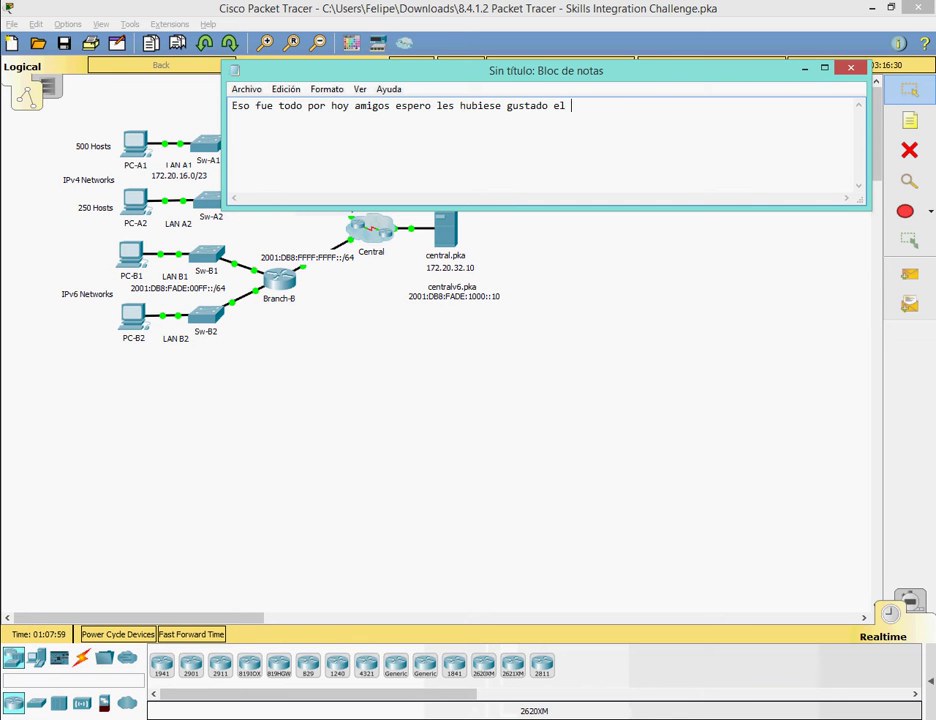
type("video, gracias")
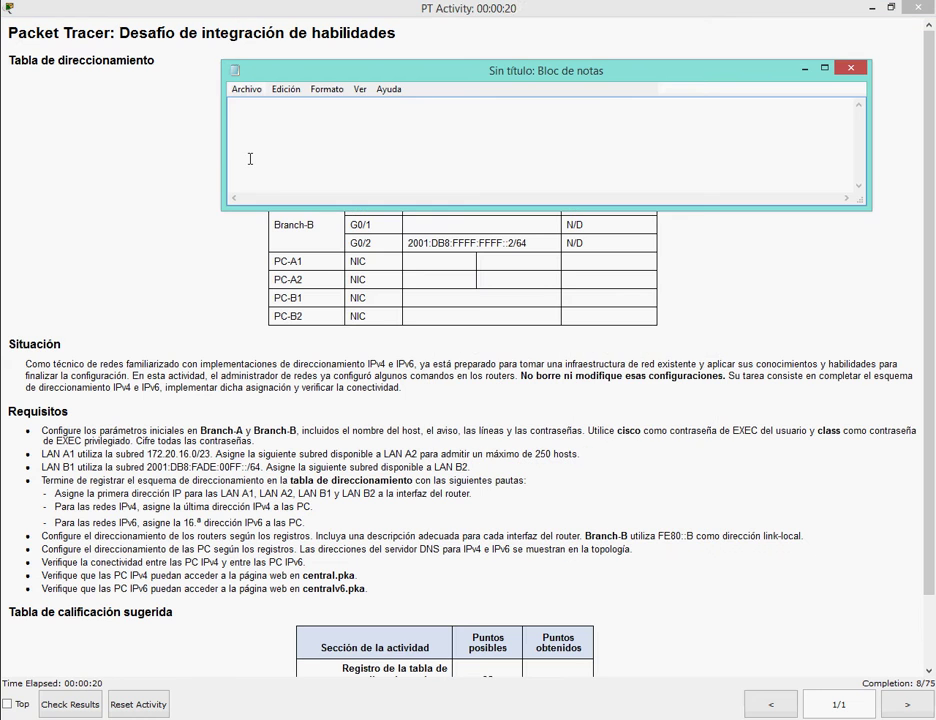
Type the greeting 'Hola de nuevo amigos de youtube, hoy realizaremos la actividad de packet tracer 8.4.1.2'.
type("Hola de nuevo ami")
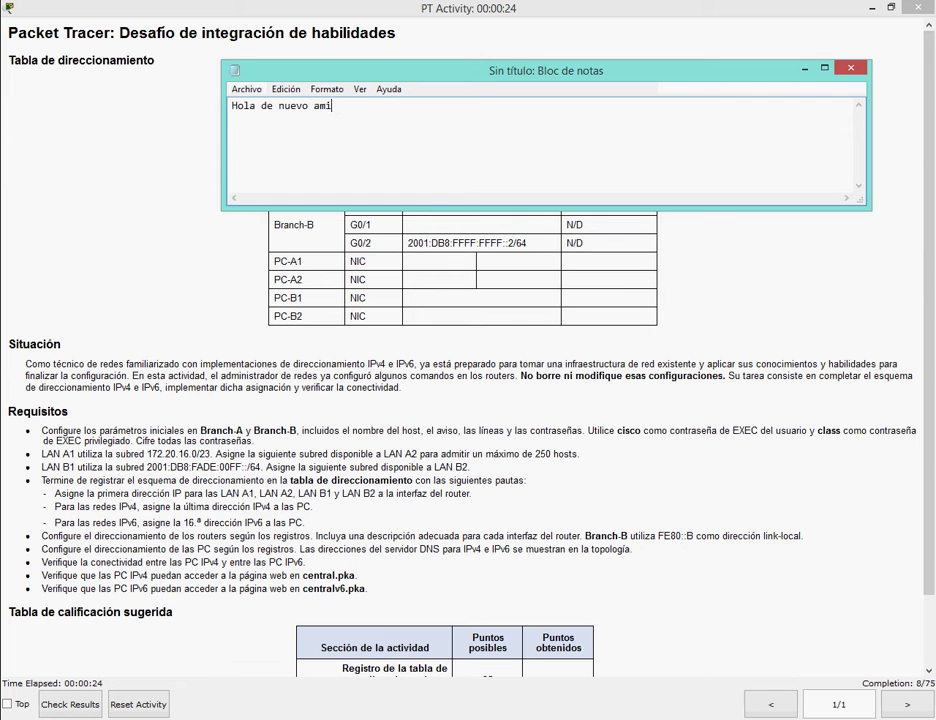
type("gos de youtube, hoy re")
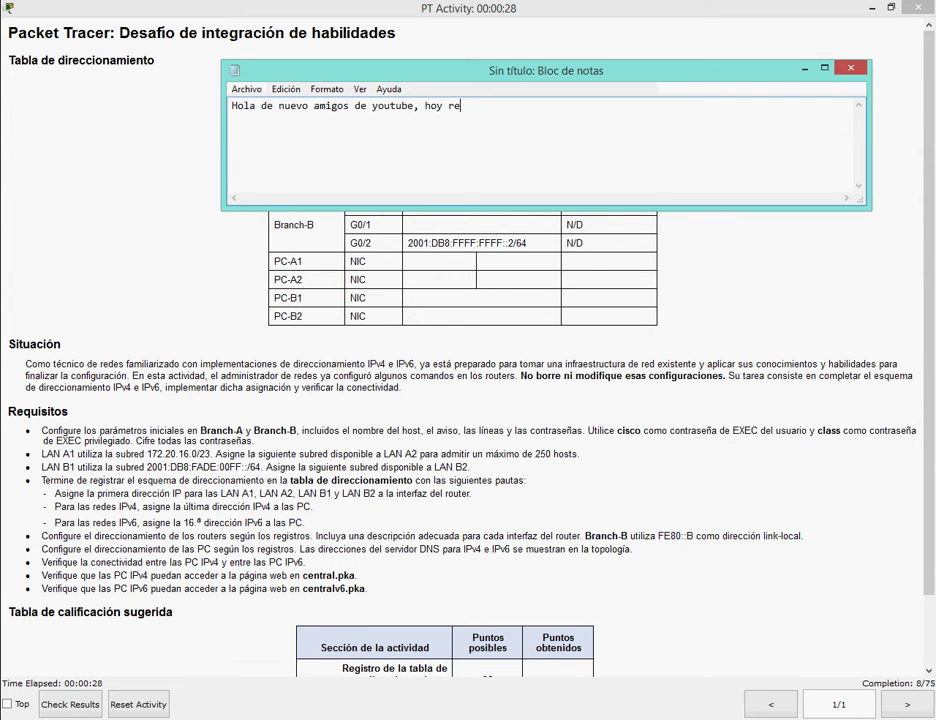
type("alizaremos la actividad")
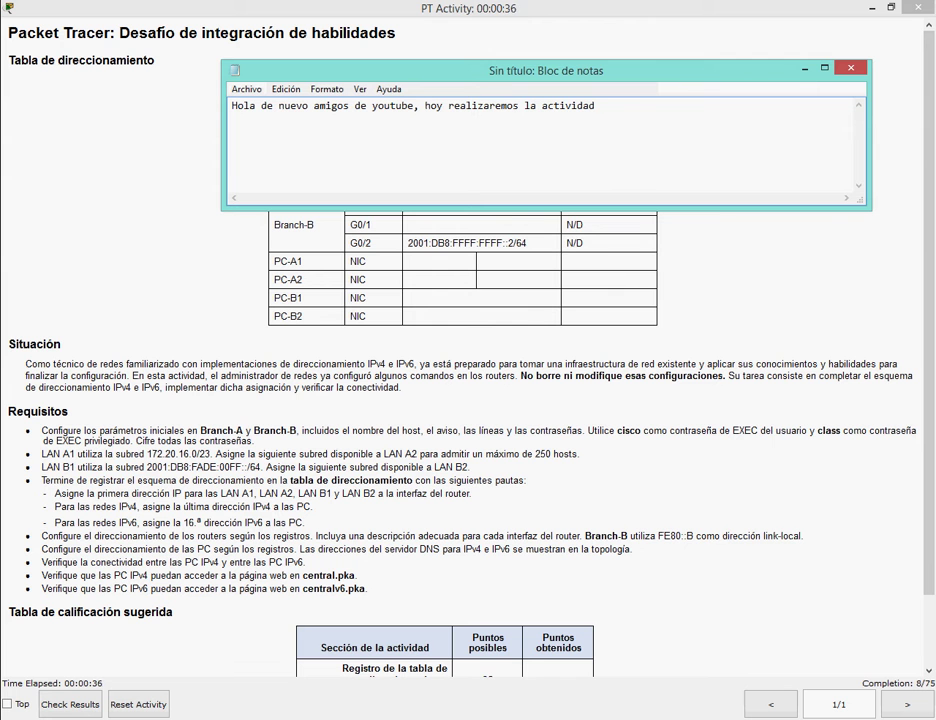
type(" de packet tracer")
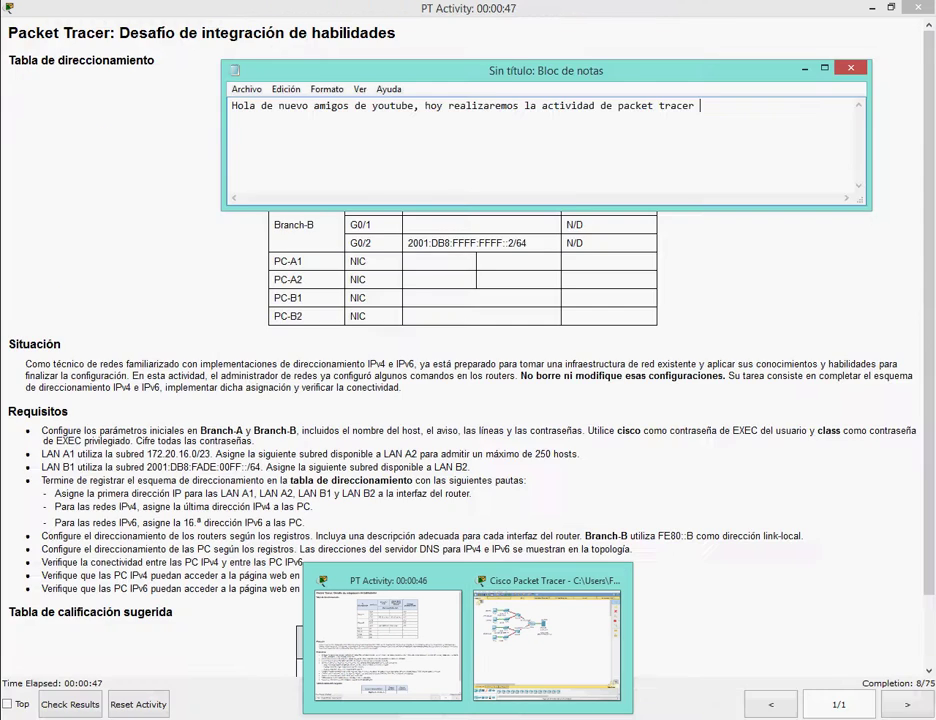
mouse_move(562, 641)
type("84.1")
key("BackSpace")
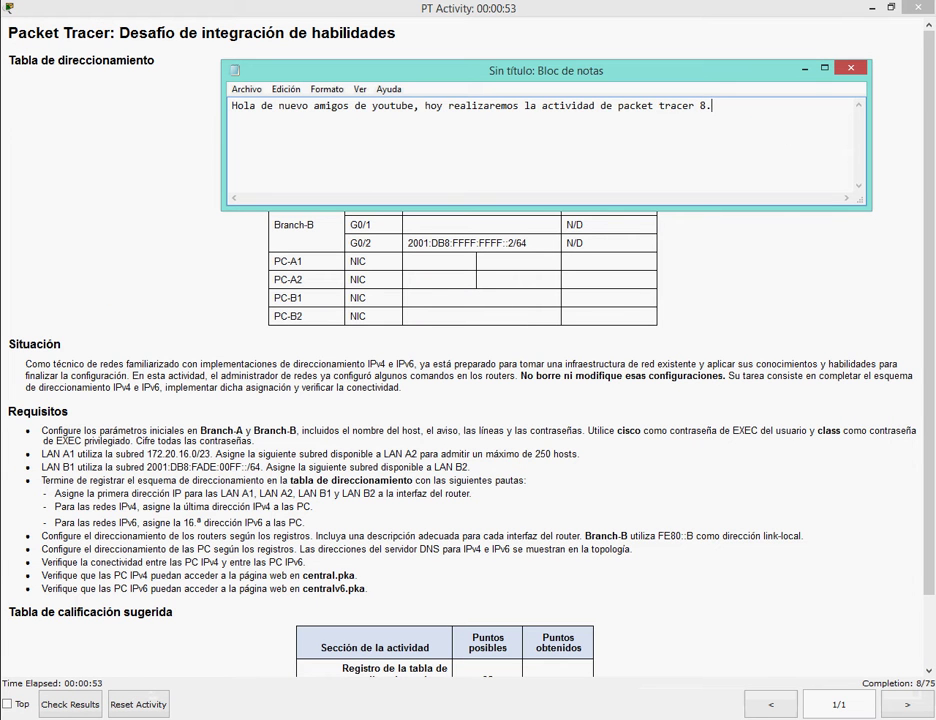
type("4.1.2")
Erase all of the note's text and minimize Notepad.
key("ctrl+a")
key("BackSpace")
left_click(804, 68)
Scroll the activity page down and highlight the initial router settings and LAN B1 subnet requirements.
scroll(930, 117, "down", 1)
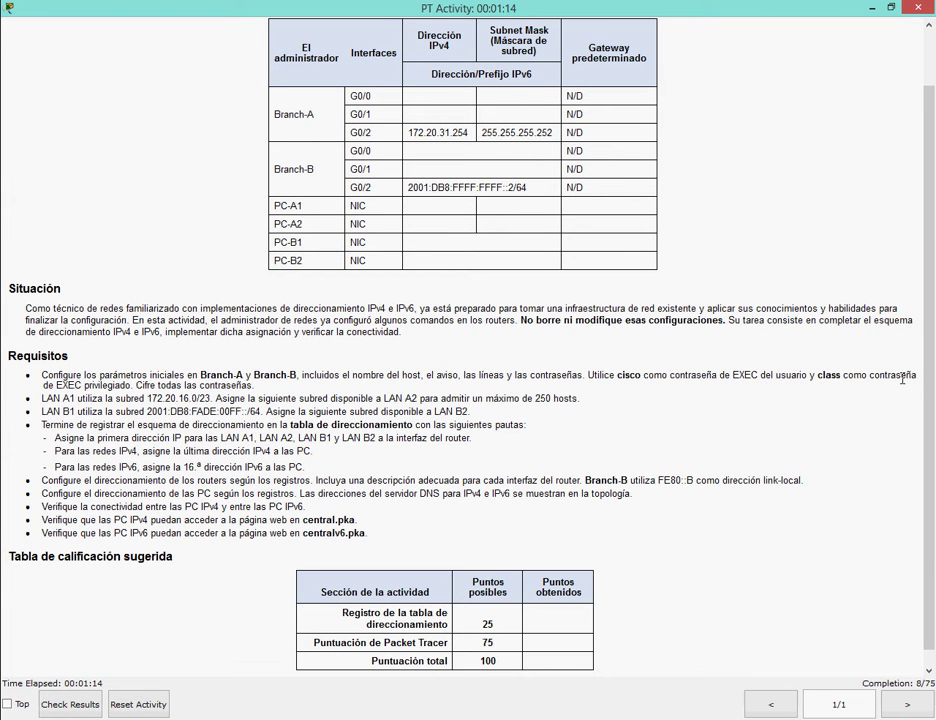
left_click_drag(12, 354, 255, 387)
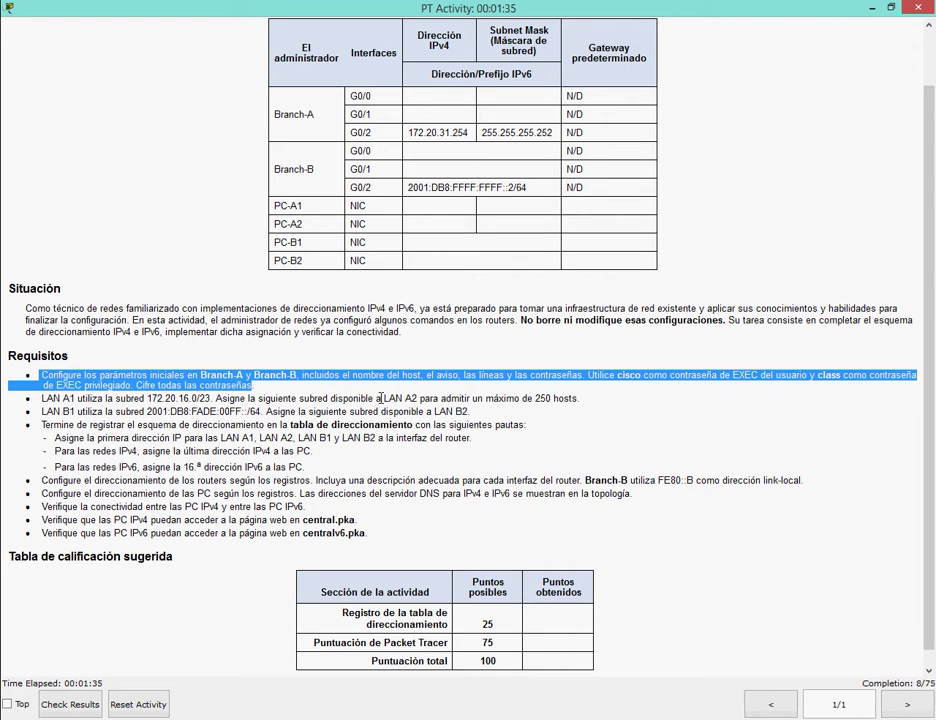
left_click(380, 398)
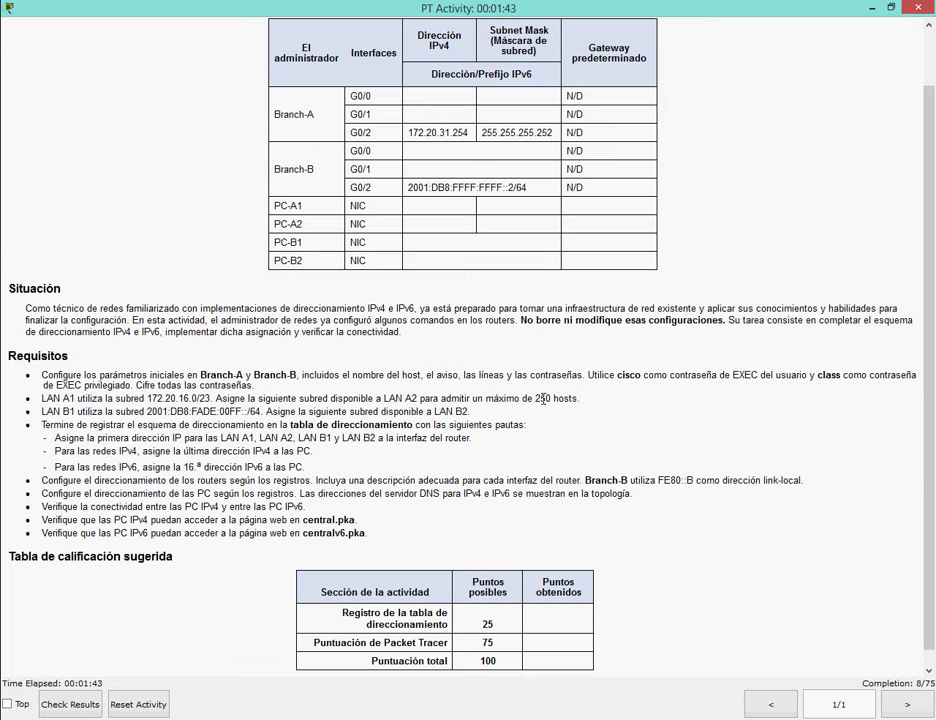
left_click_drag(41, 411, 265, 411)
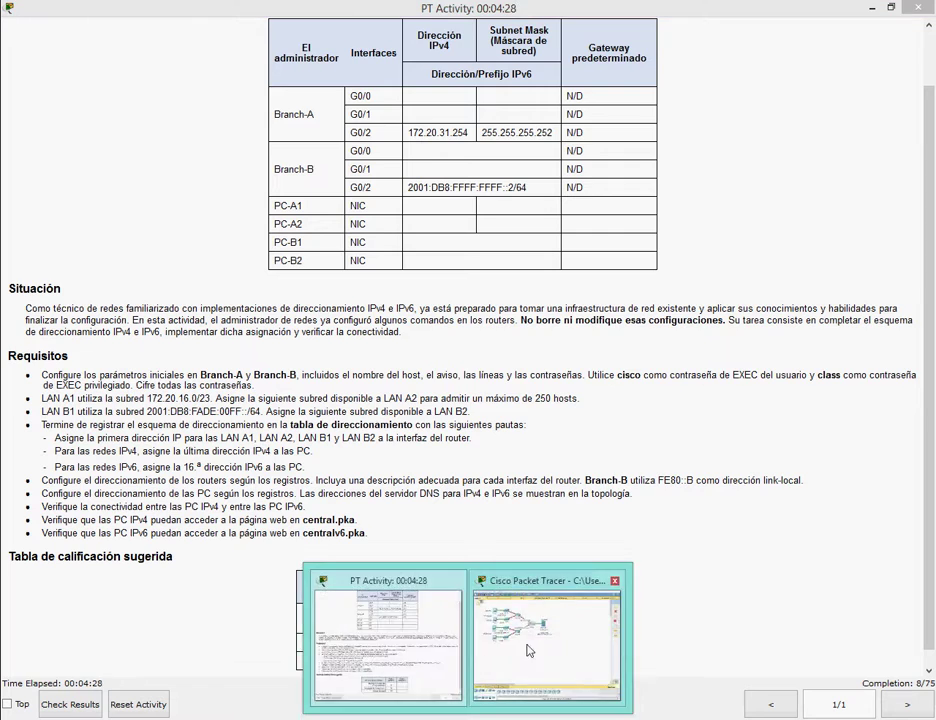
left_click(528, 651)
In Branch-A's CLI, enter global configuration mode and set the hostname to Branch-A.
left_click(282, 173)
left_click(380, 174)
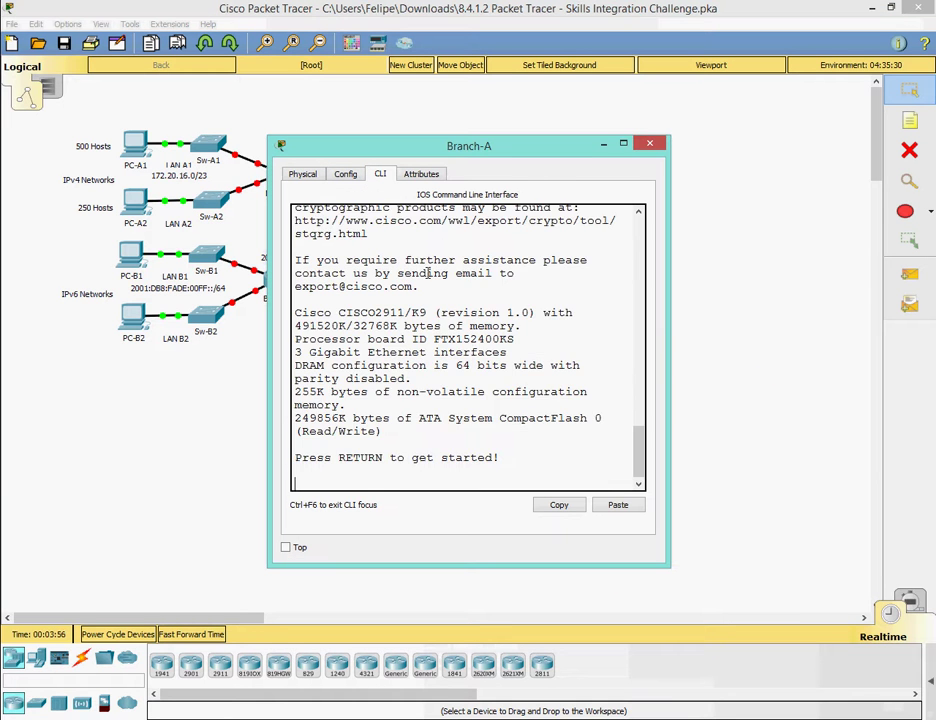
key("Return")
type("en")
key("Return")
type("conf")
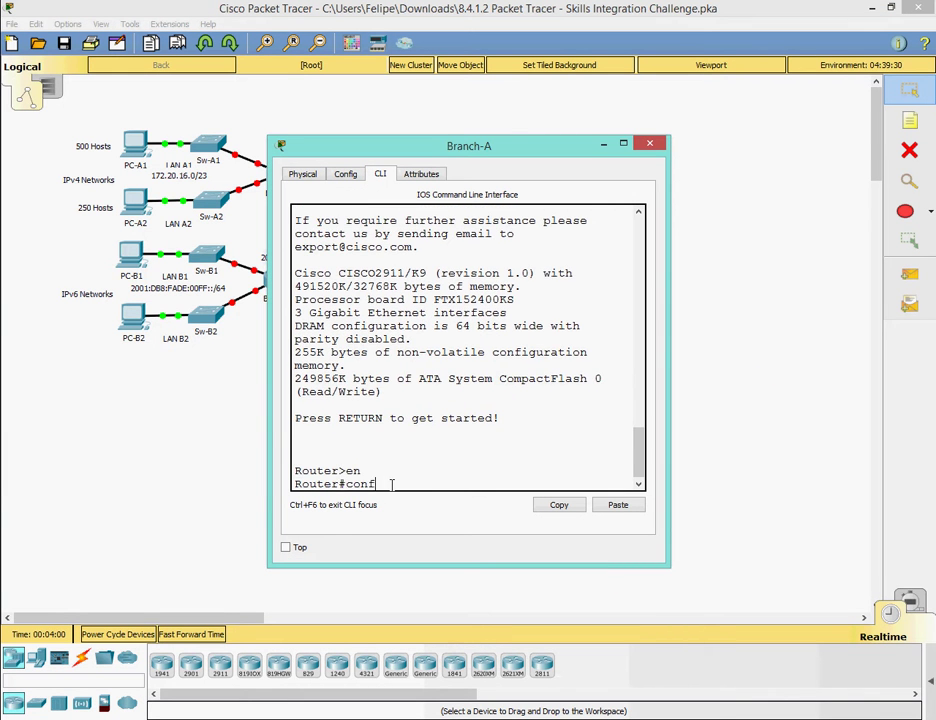
type("ig")
key("Return")
key("Return")
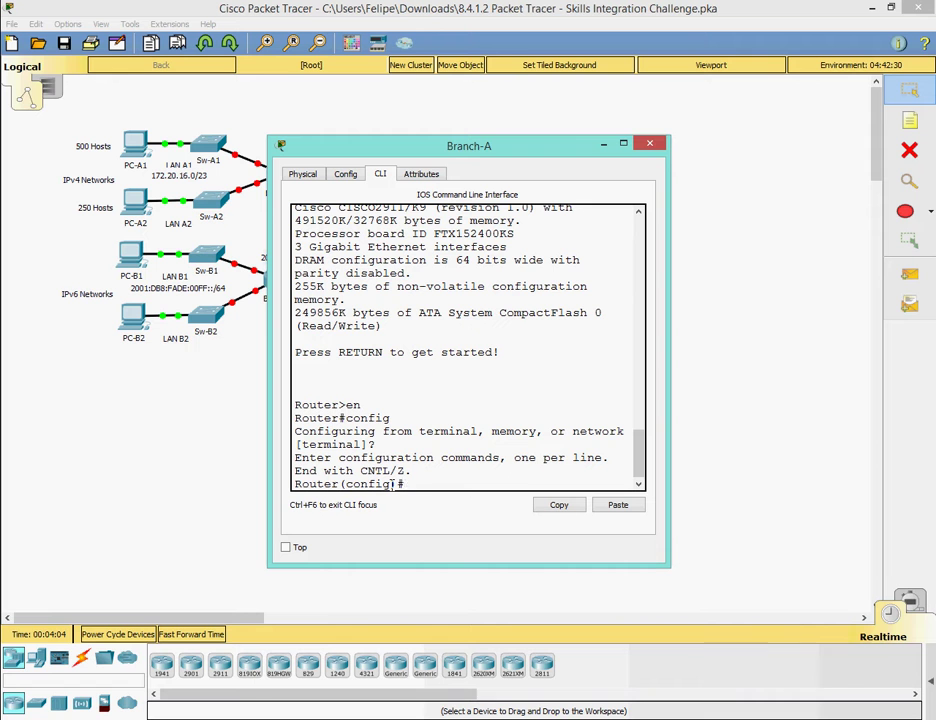
type("host Bran")
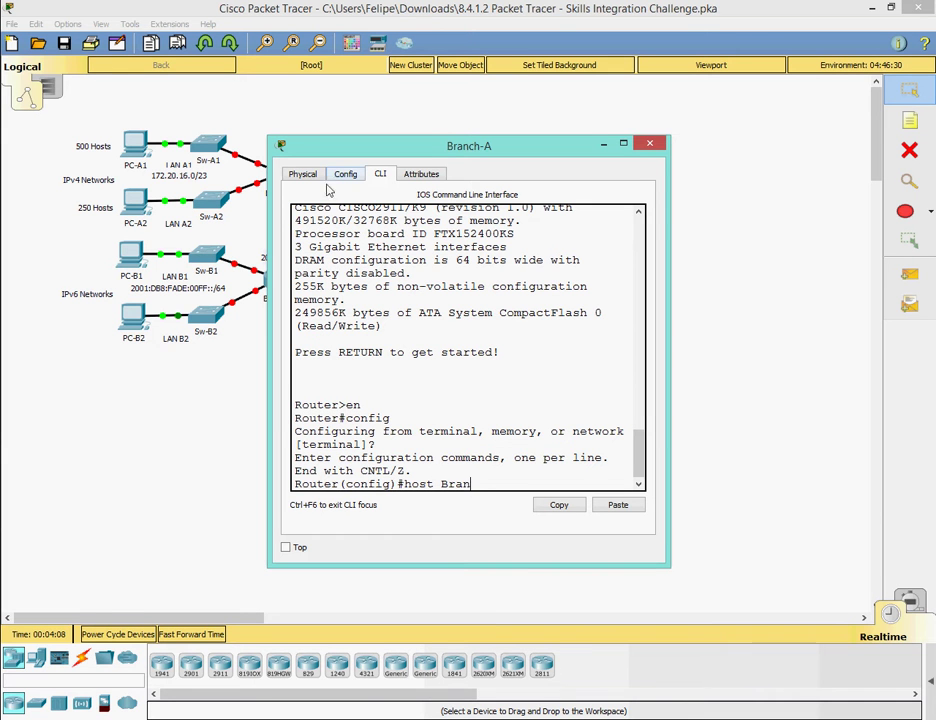
type("ch-A")
key("Return")
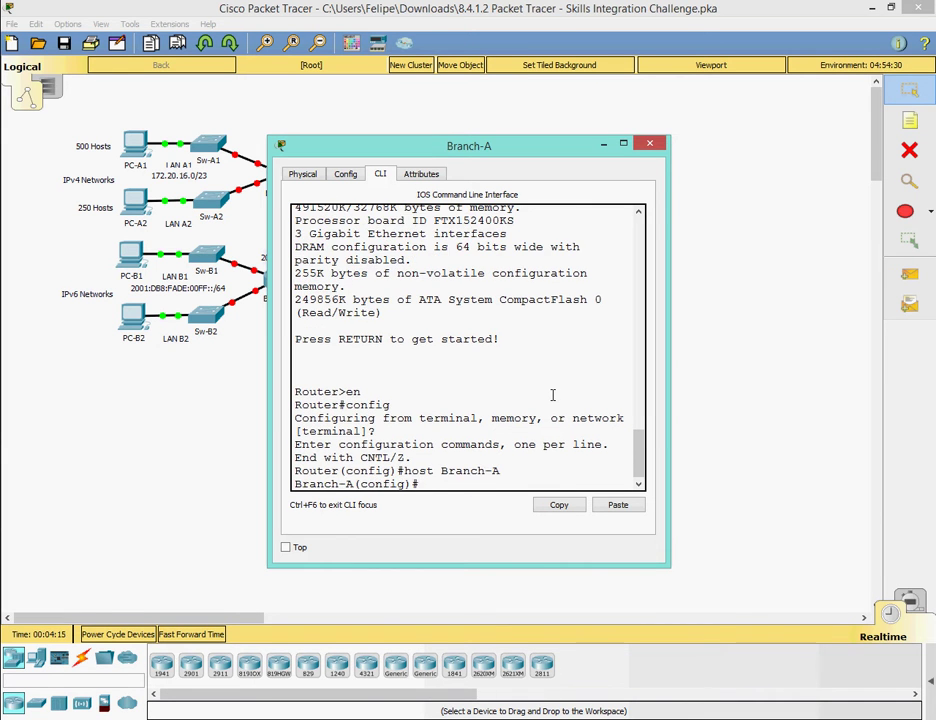
Configure the MOTD banner 'acceso denegado' on Branch-A.
left_click(295, 700)
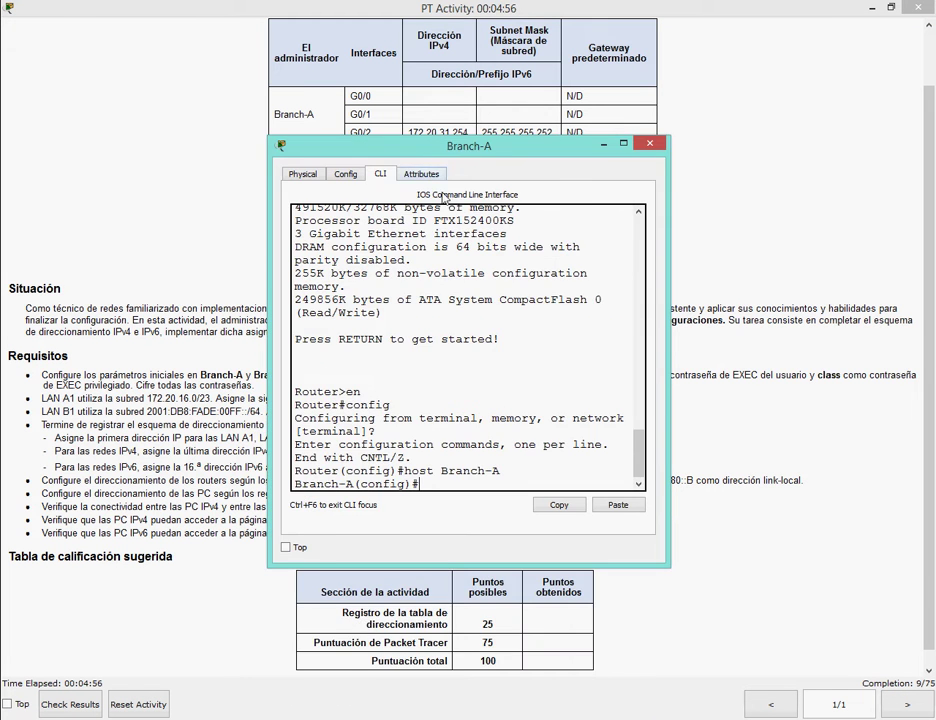
left_click_drag(432, 151, 434, 229)
type("banner")
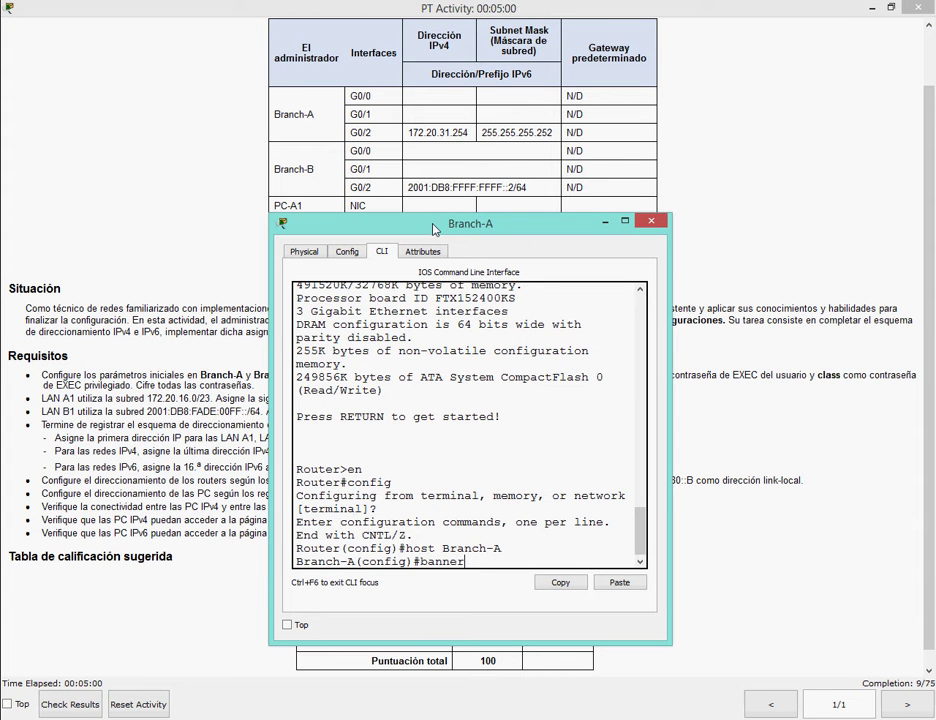
type(" mot")
type("d 2")
type("au")
key("BackSpace")
type("cceso denegado\"")
key("Return")
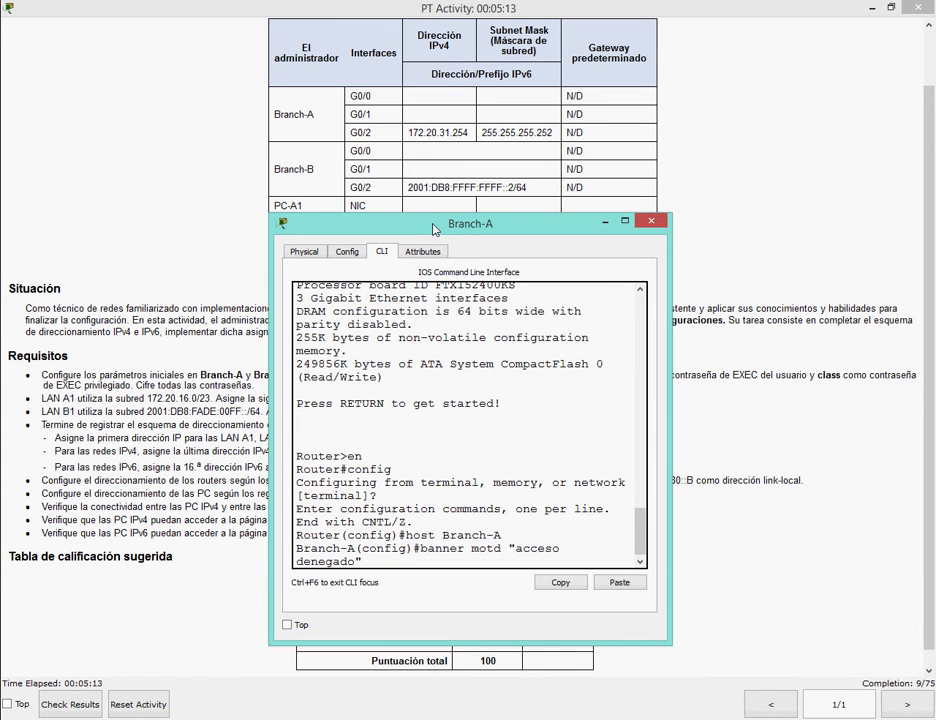
left_click_drag(434, 230, 394, 161)
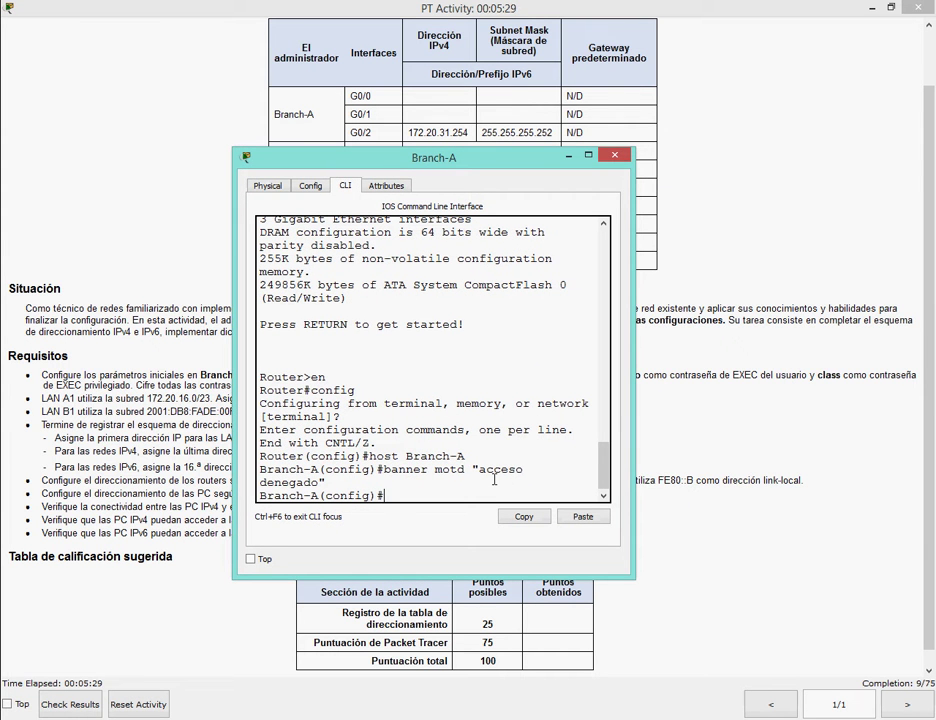
Set a password on console line 0 and require login.
type("line console 0")
key("Return")
type("pas")
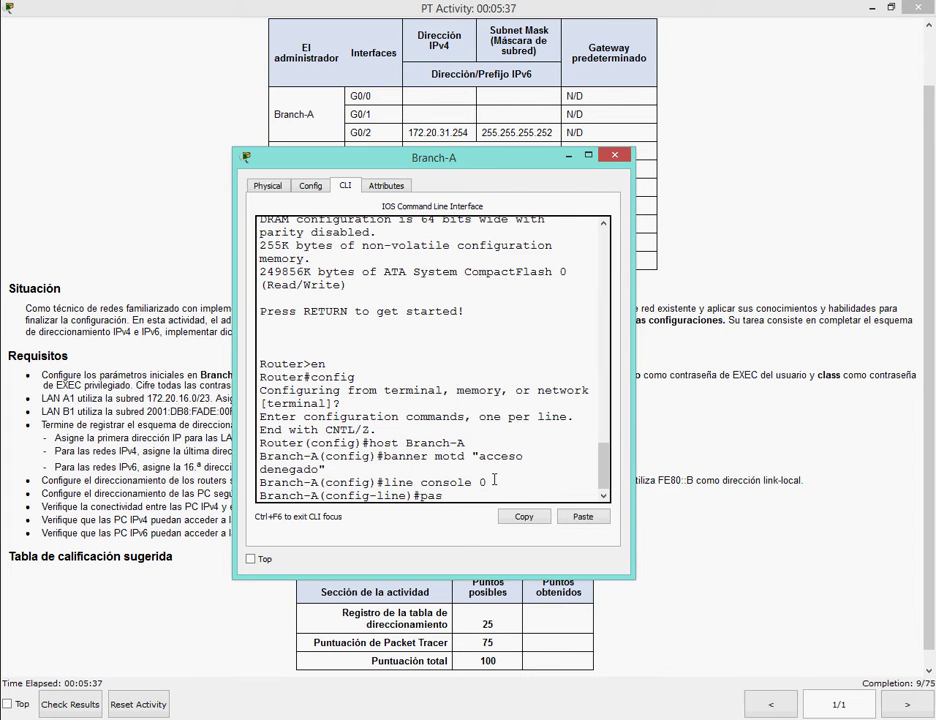
type("sword cisco")
key("Return")
type("line)#")
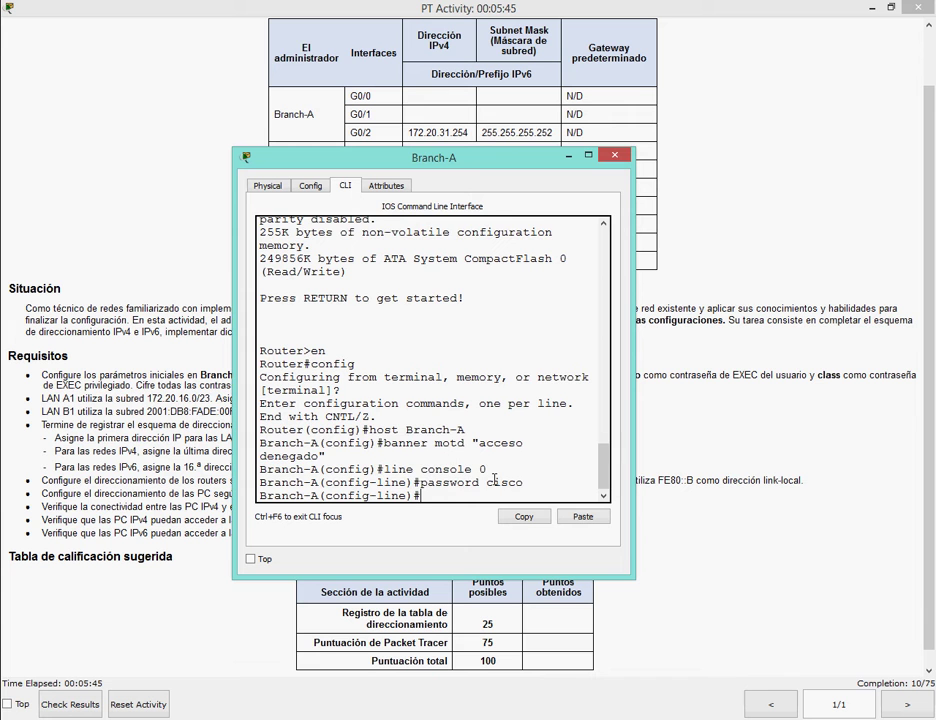
type("login")
key("Return")
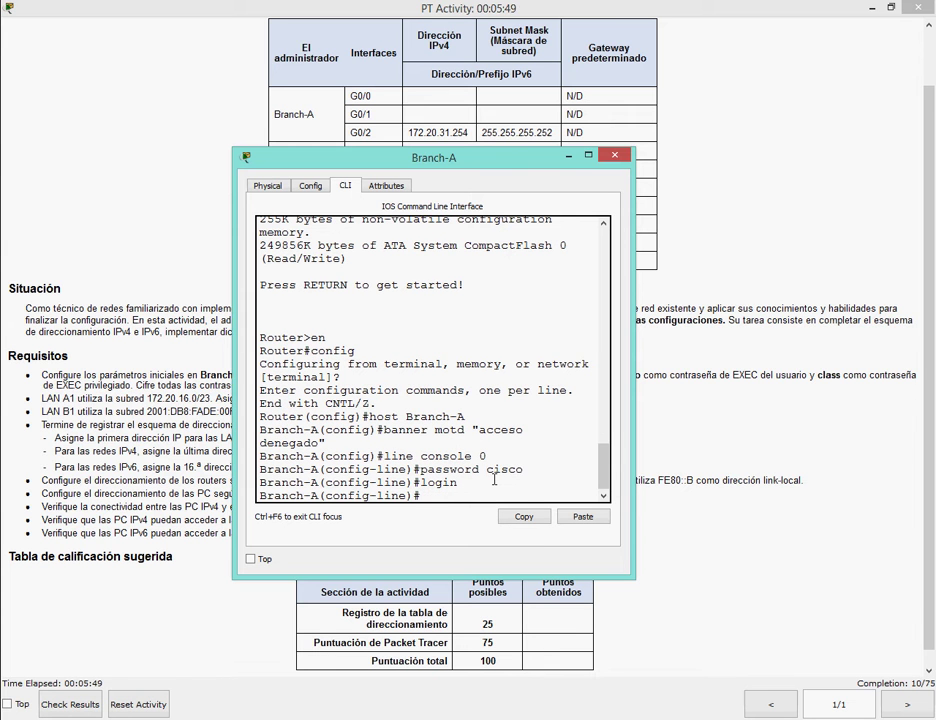
type("exit")
key("Return")
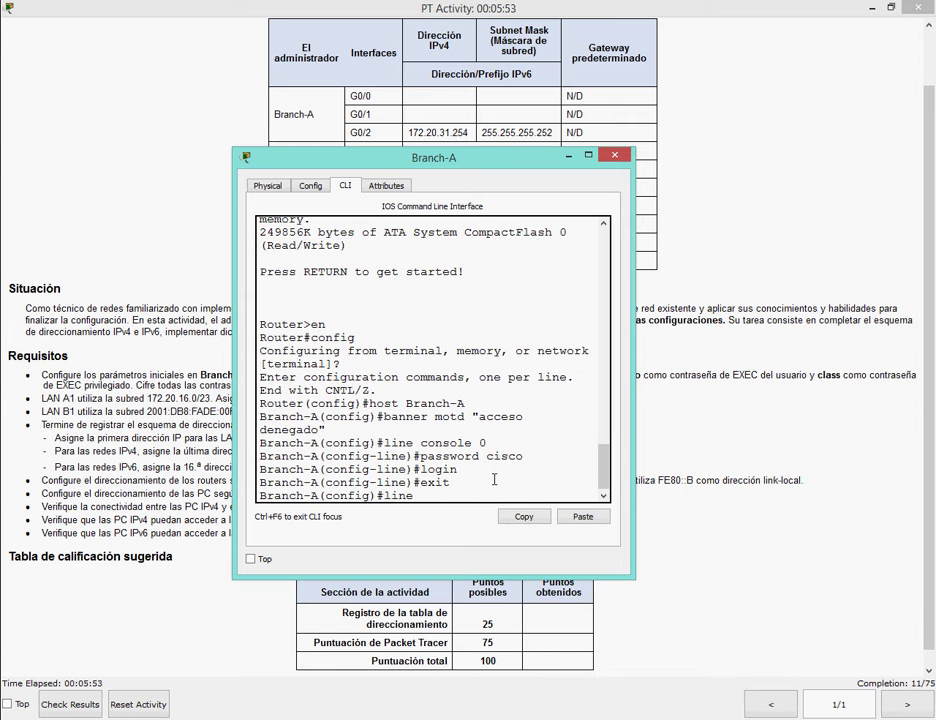
Give vty lines 0 15 the same password.
type("line vty 0 15")
key("Return")
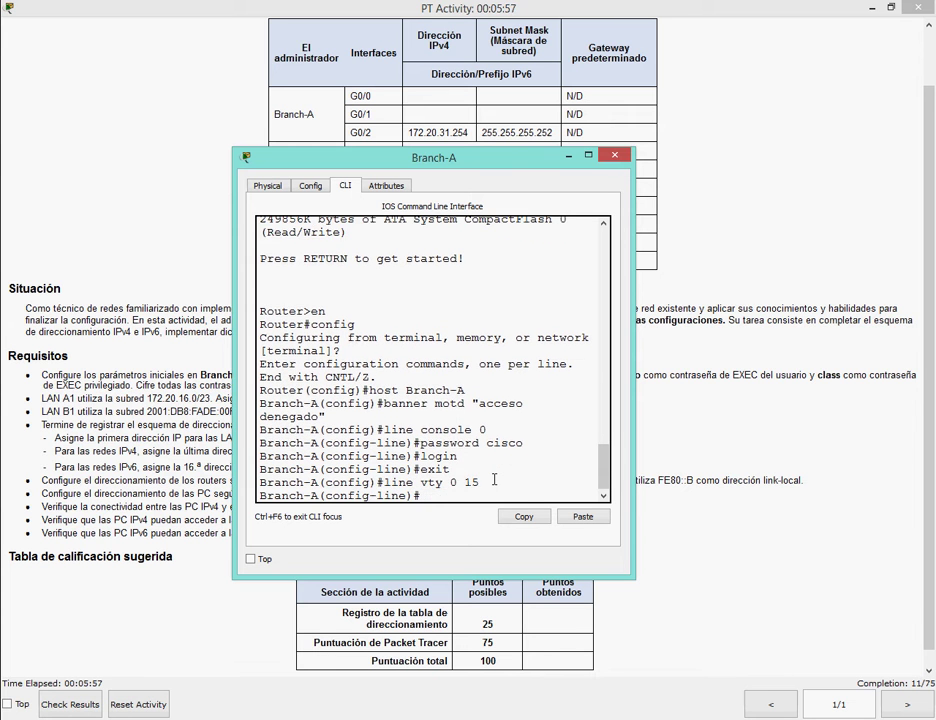
type("password cisco")
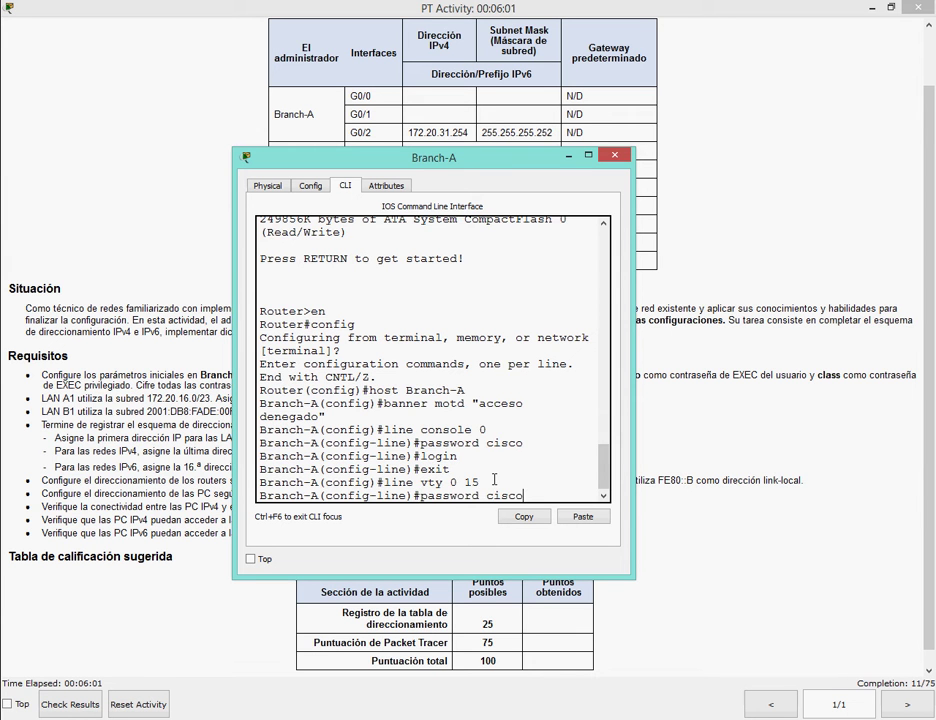
key("Return")
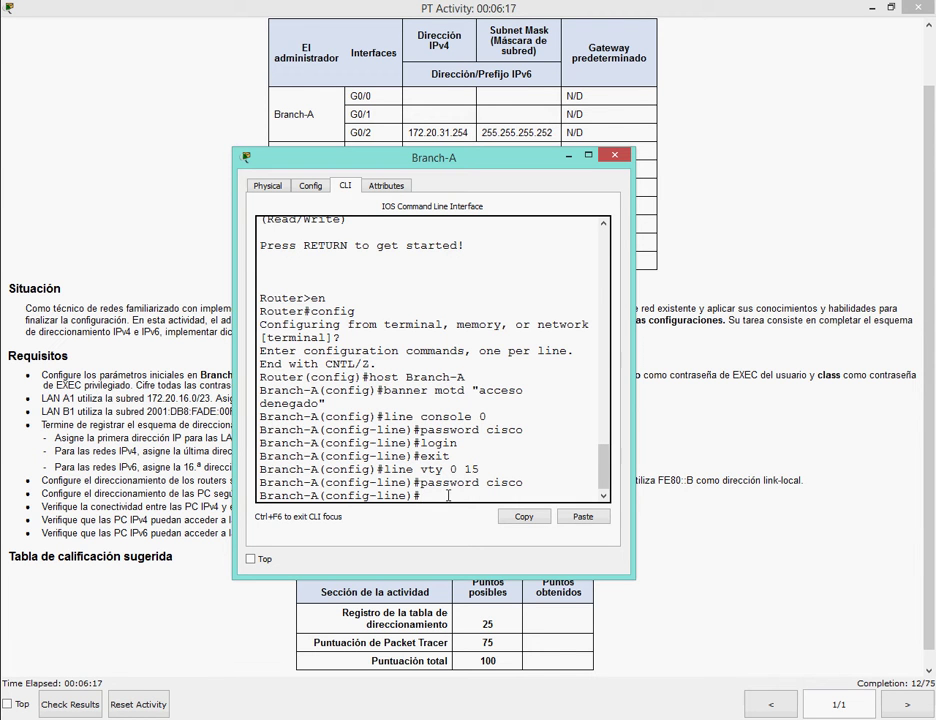
Require login on Branch-A's remote lines and set its privileged EXEC enable secret.
type("login")
key("Return")
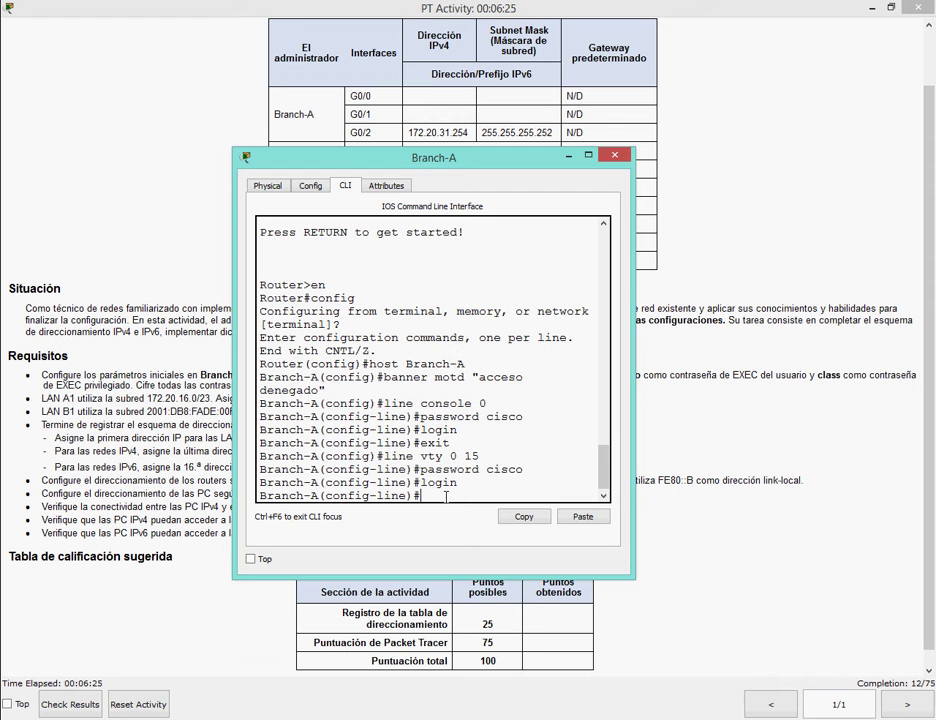
type("enable secret class")
key("Return")
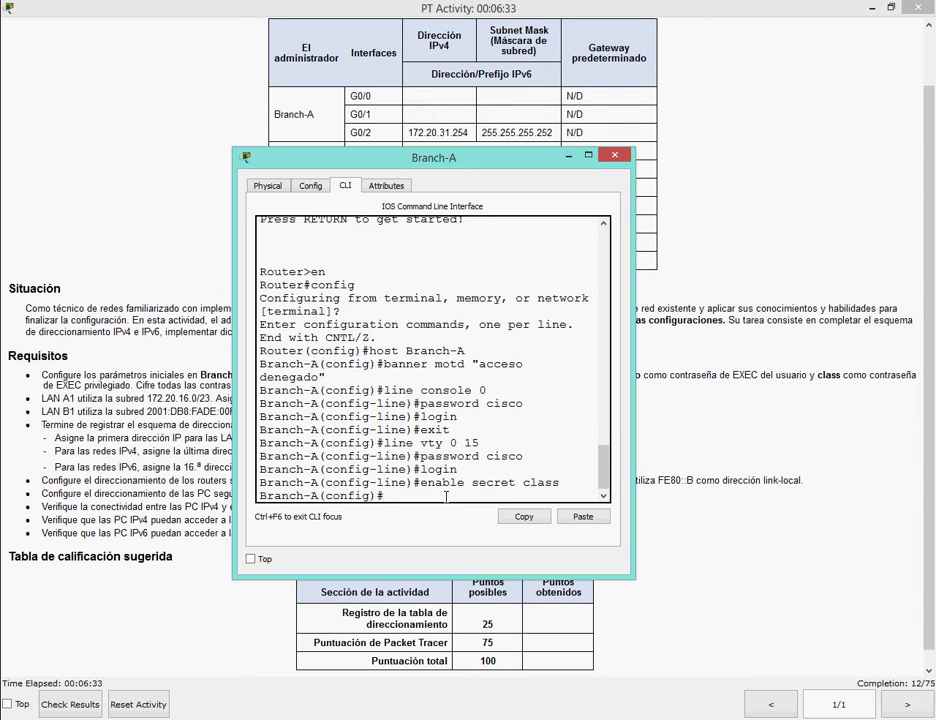
type("enable secret class")
key("Return")
type("l")
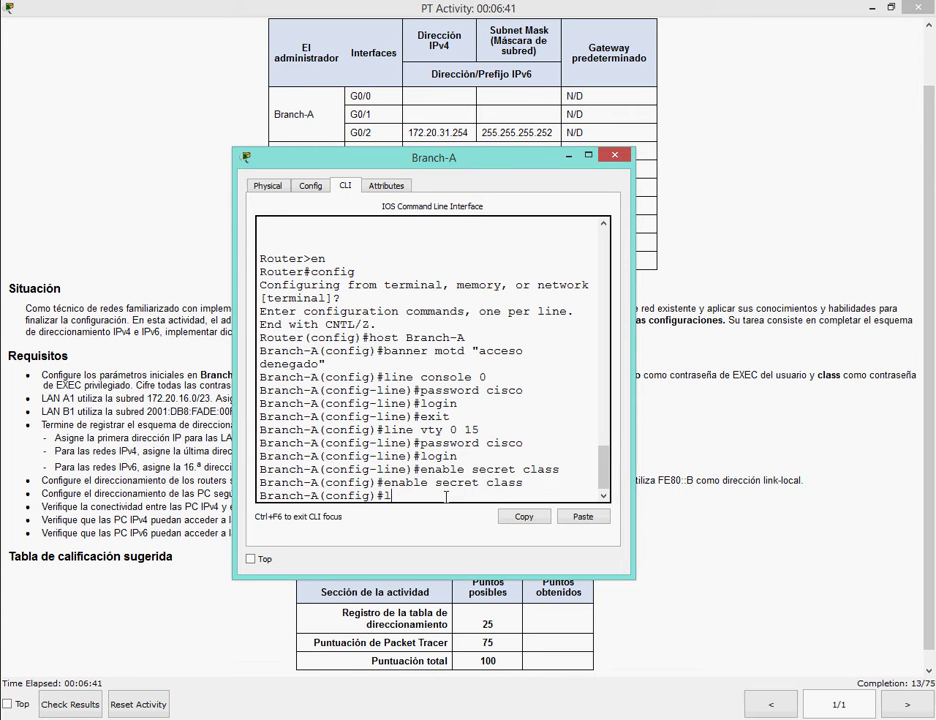
type("ogin")
key("Return")
key("Return")
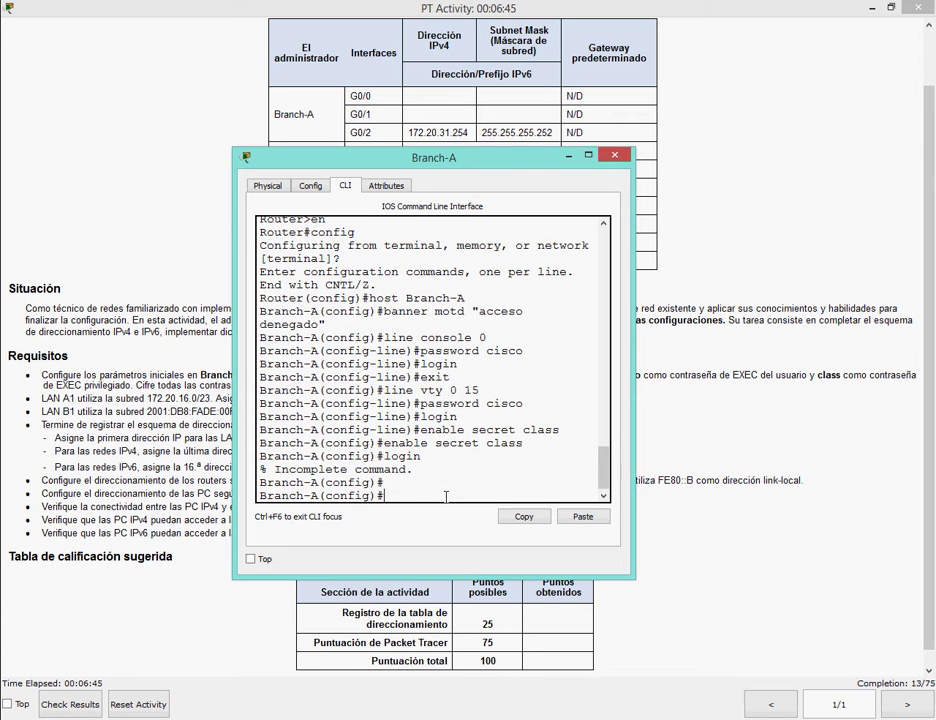
Turn on service password-encryption and leave global configuration mode.
type("service password-encr")
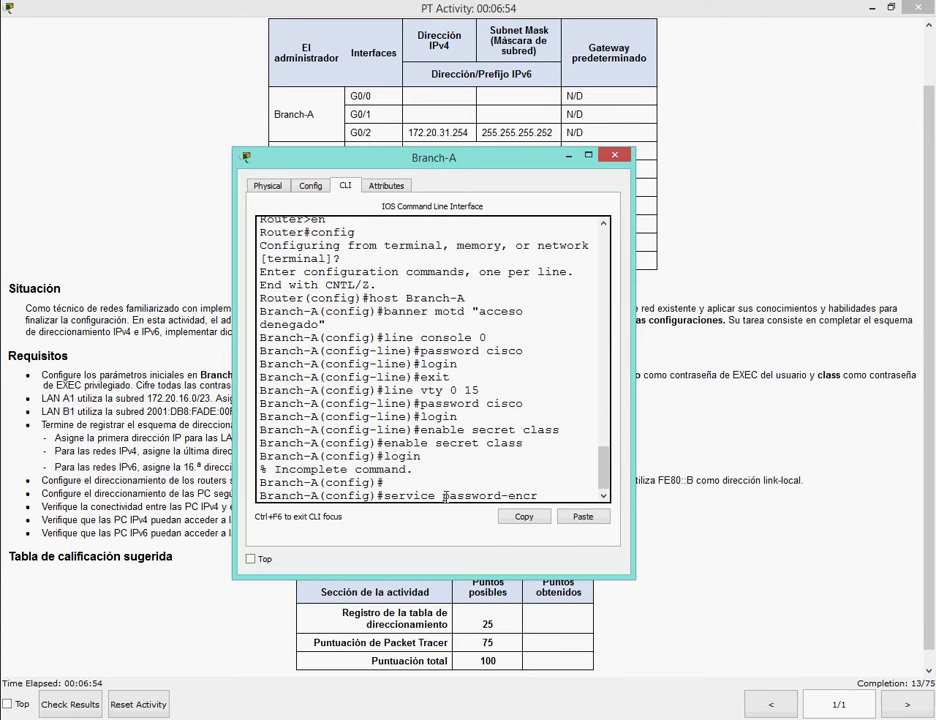
type("yption")
key("Return")
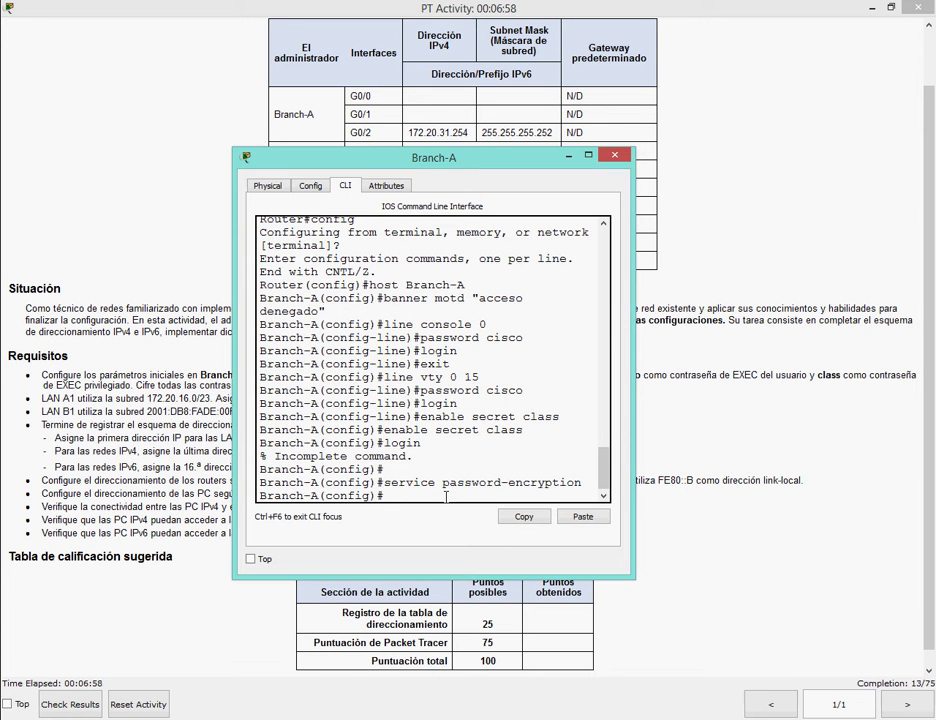
type("no shut")
key("Return")
type("exit")
key("Return")
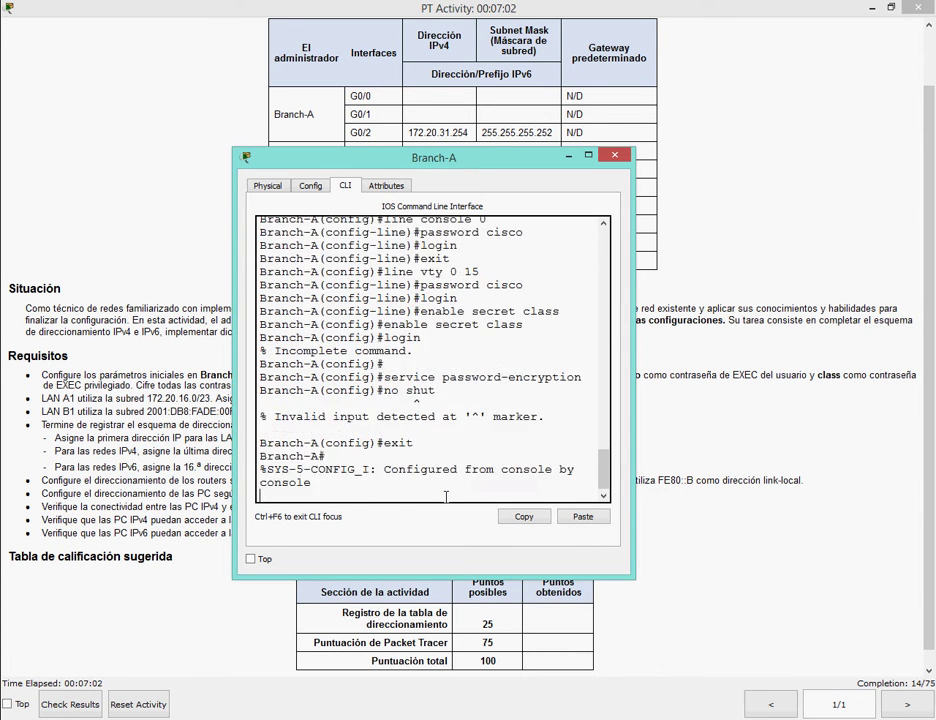
key("Return")
Page through Branch-A's running configuration with show run.
type("show run")
key("Return")
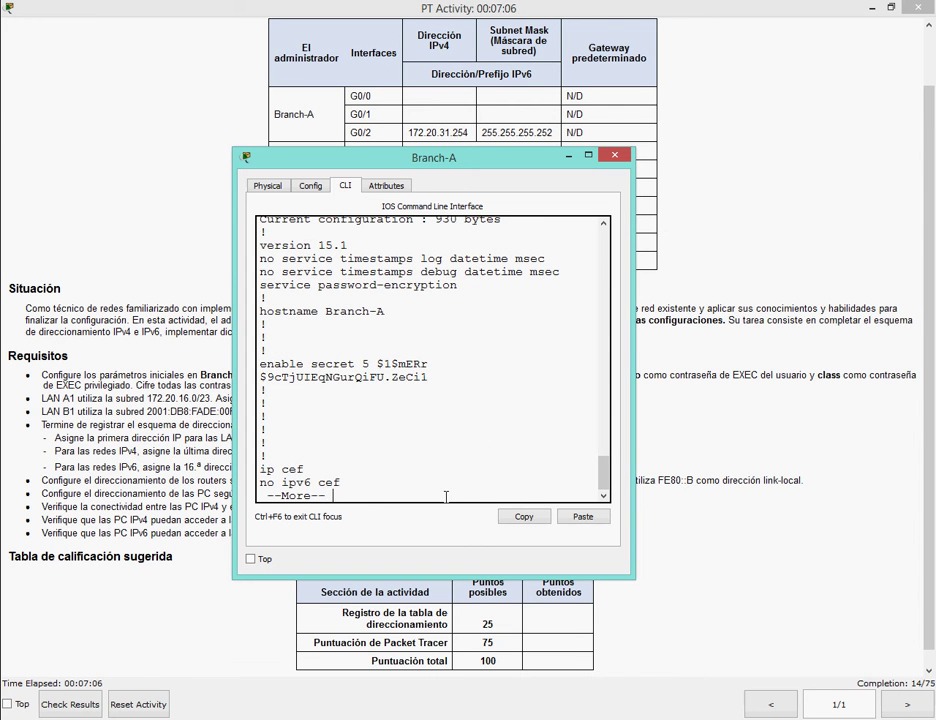
scroll(575, 483, "up", 1)
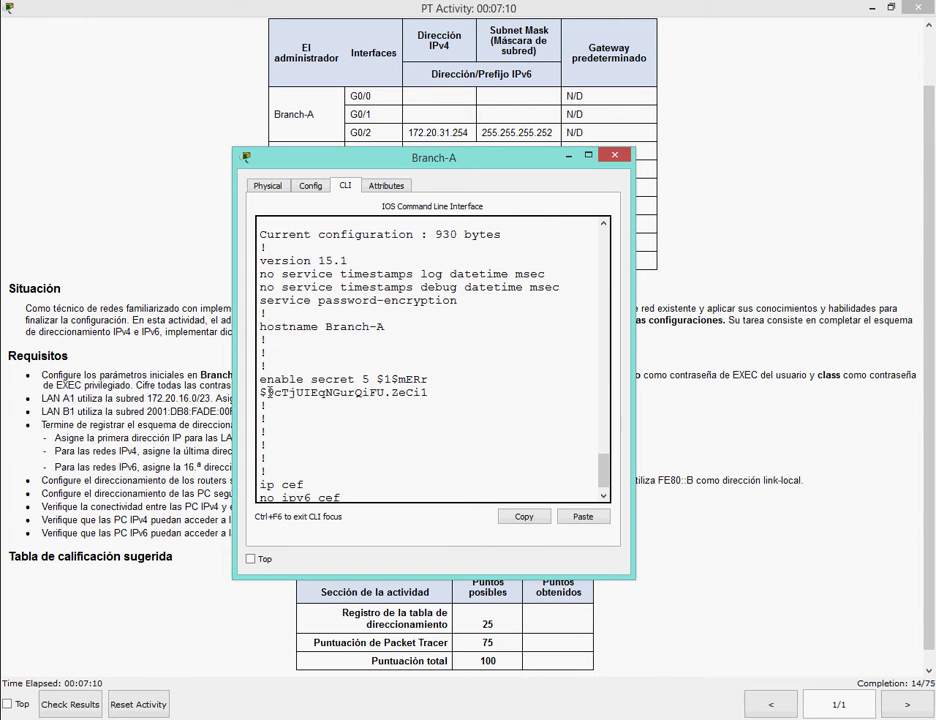
scroll(603, 465, "up", 2)
scroll(520, 470, "down", 5)
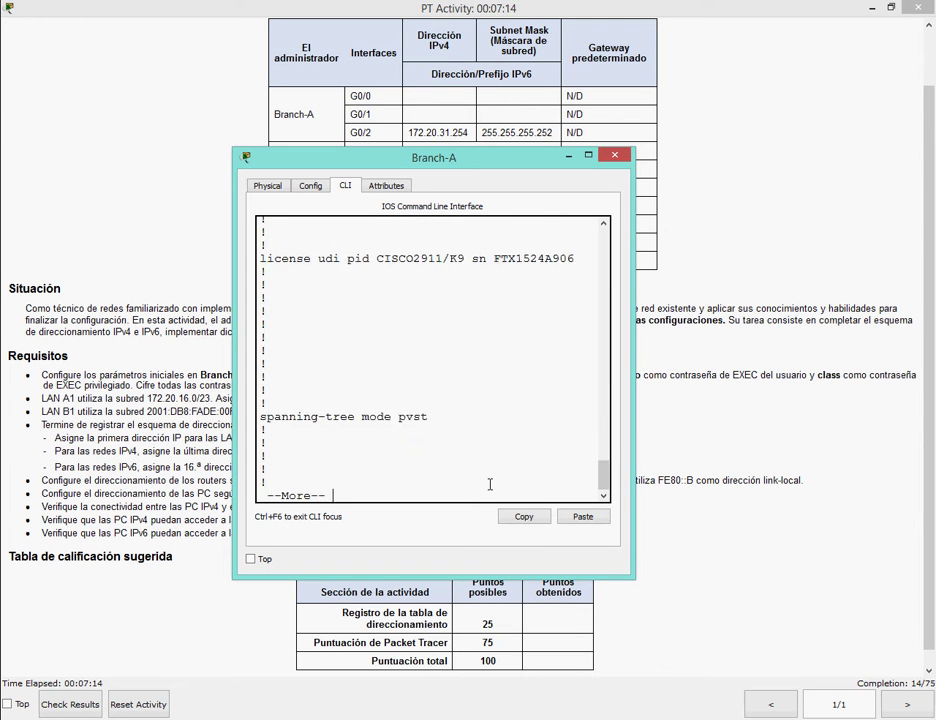
key("space")
key("space")
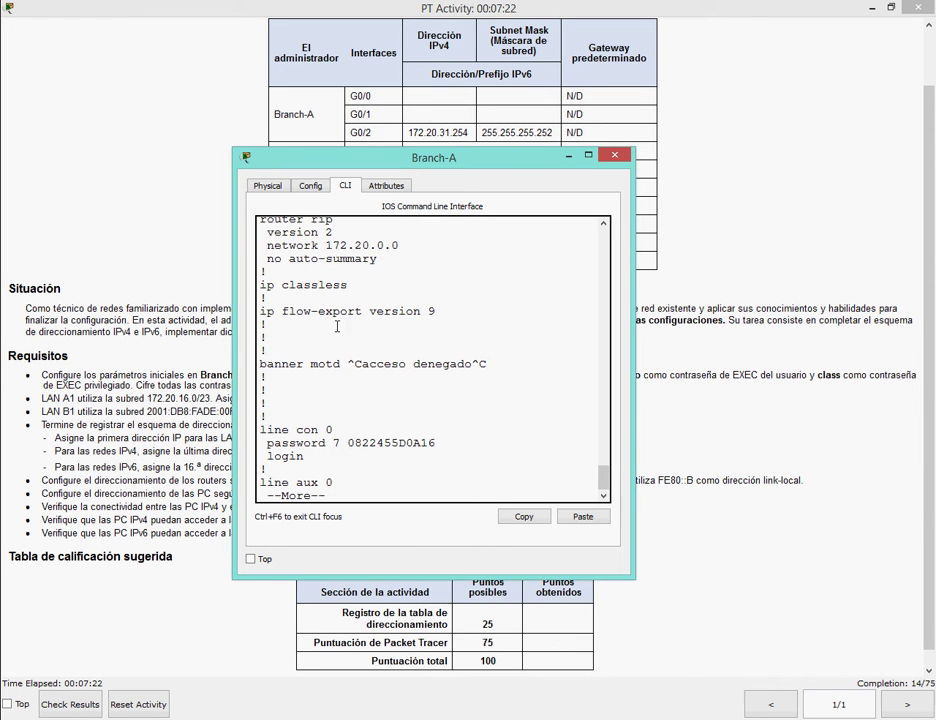
key("space")
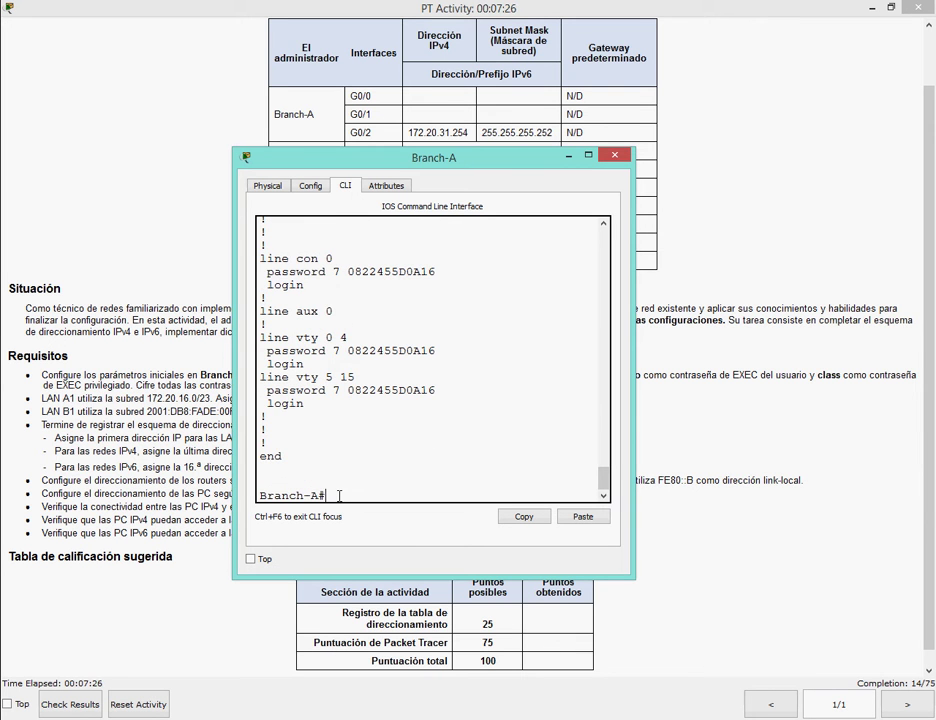
Log back in using the console password and enable secret, then close Branch-A's window.
type("exit")
key("Return")
key("Return")
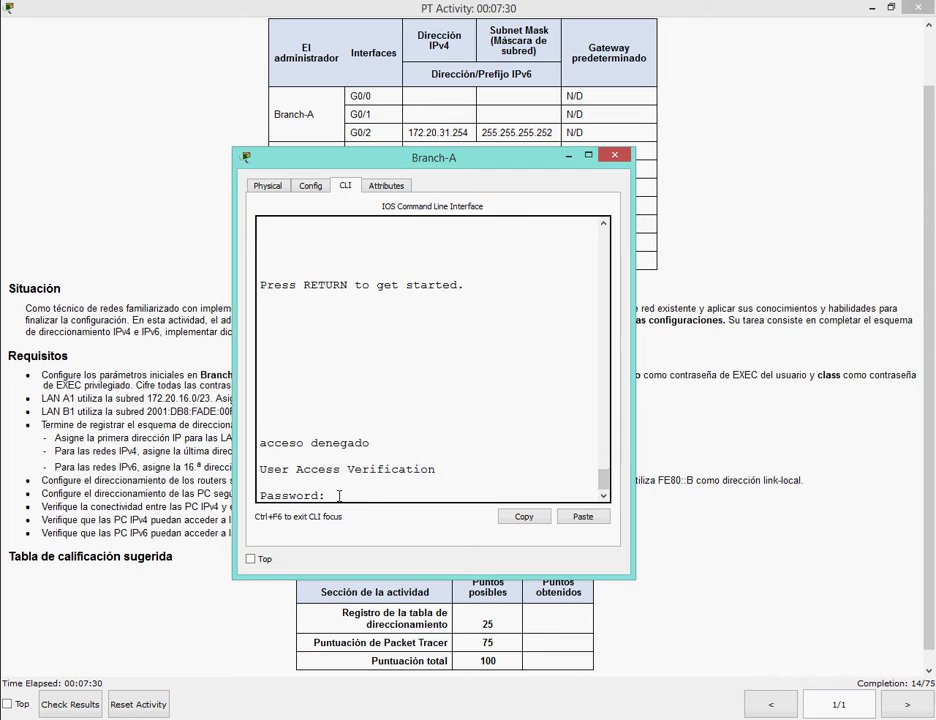
type("cisco")
key("Return")
type("ena")
key("Return")
type("class")
key("Return")
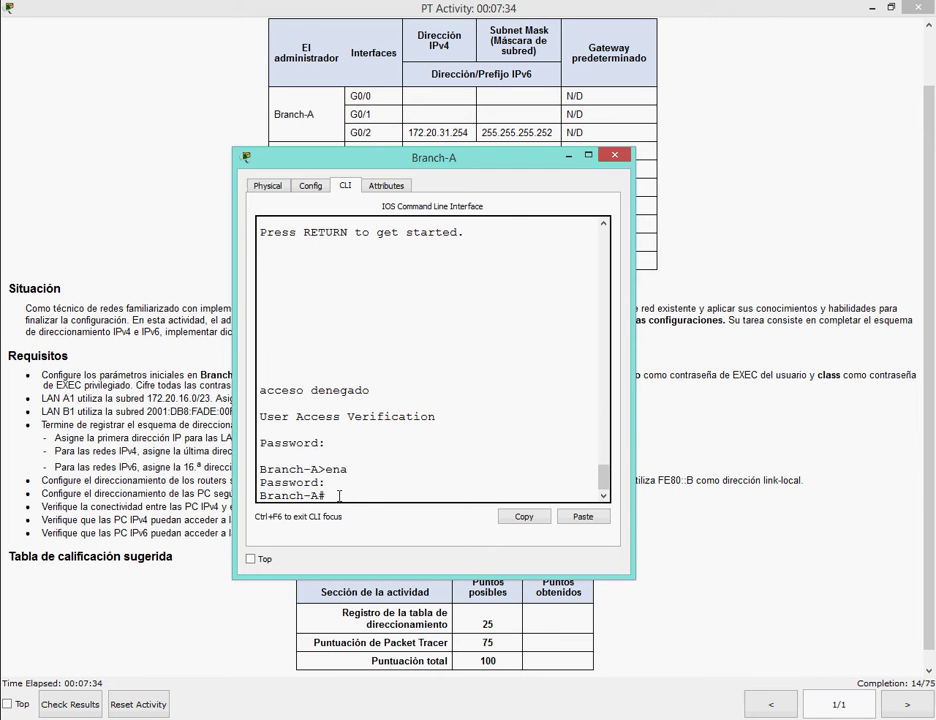
left_click(614, 156)
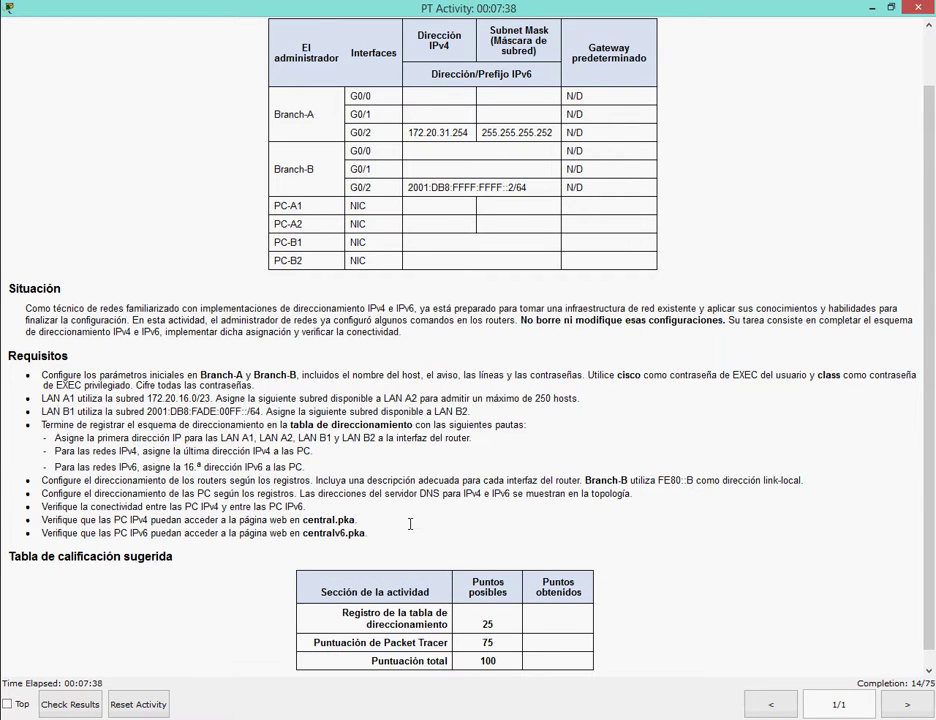
Open Branch-B's CLI and enter global configuration mode.
key("alt+Tab")
left_click(279, 279)
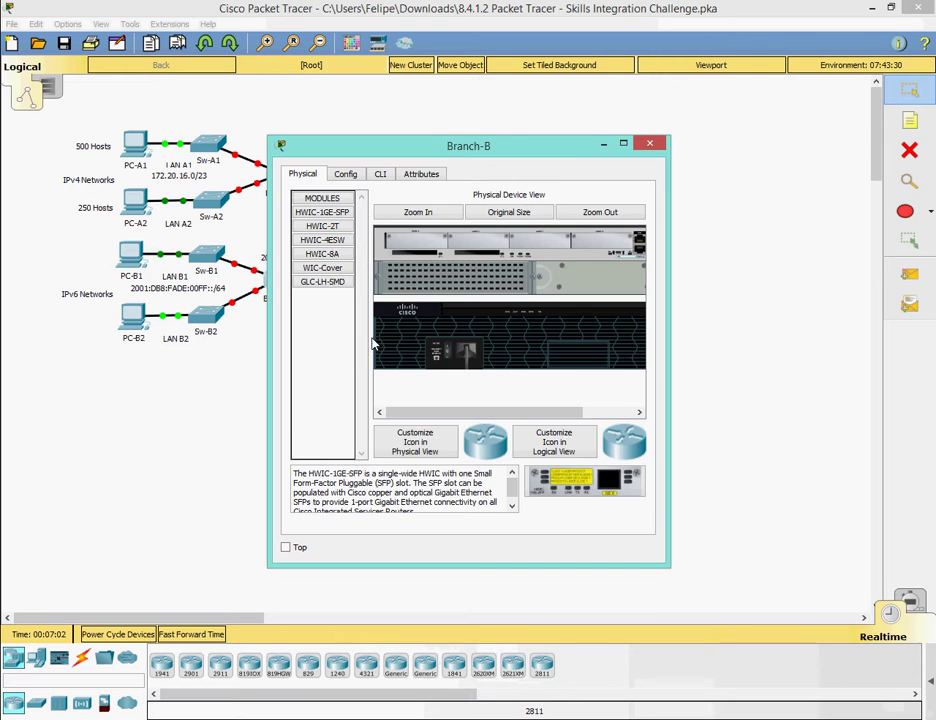
left_click(380, 174)
key("Return")
type("ena")
key("Return")
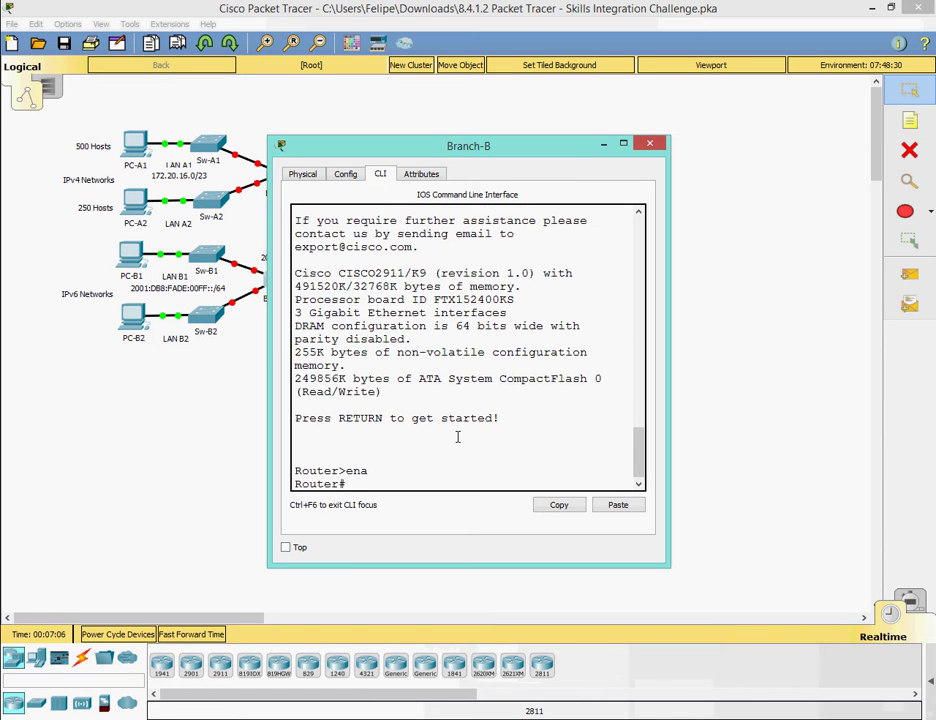
type("cons")
type("ig t")
key("Return")
Rename the router to Branch-B and protect console line 0 with a password and login.
type("host B")
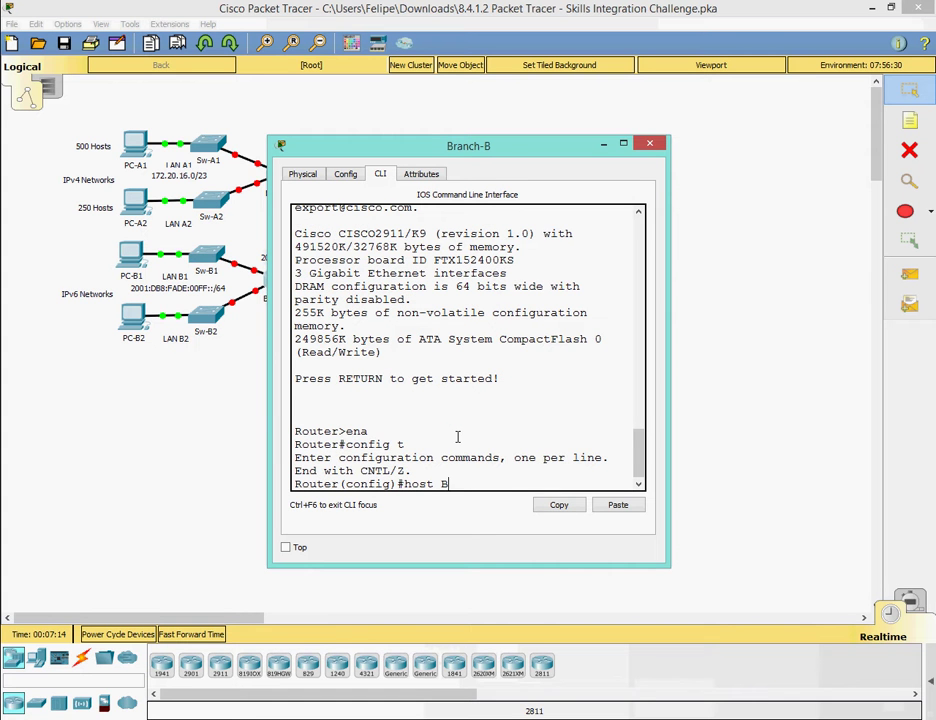
type("ranch-B")
key("Return")
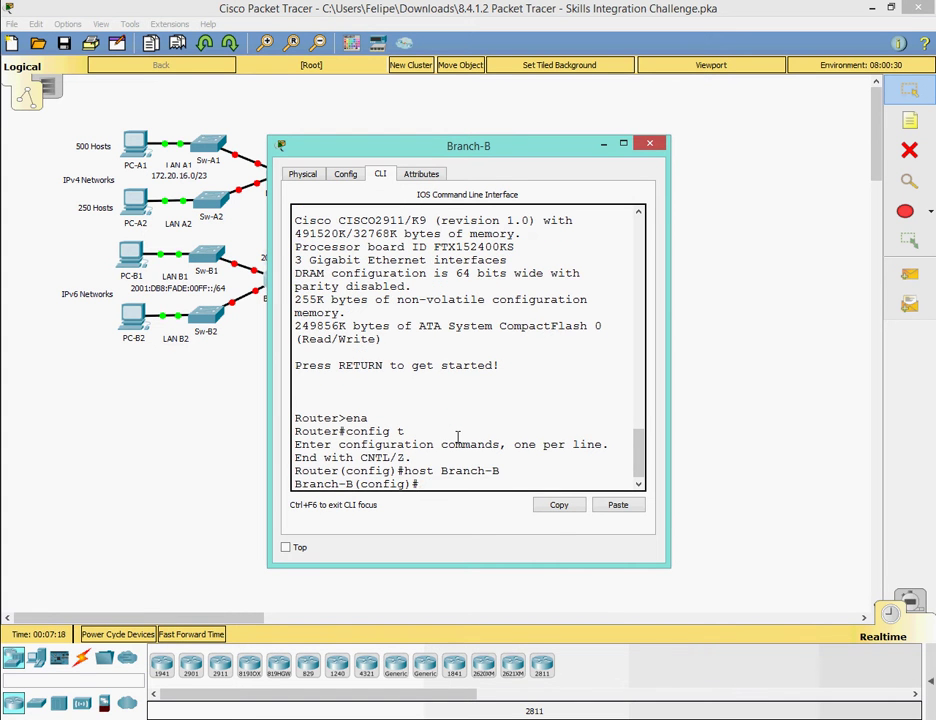
type("line console 0")
key("Return")
type("password cs")
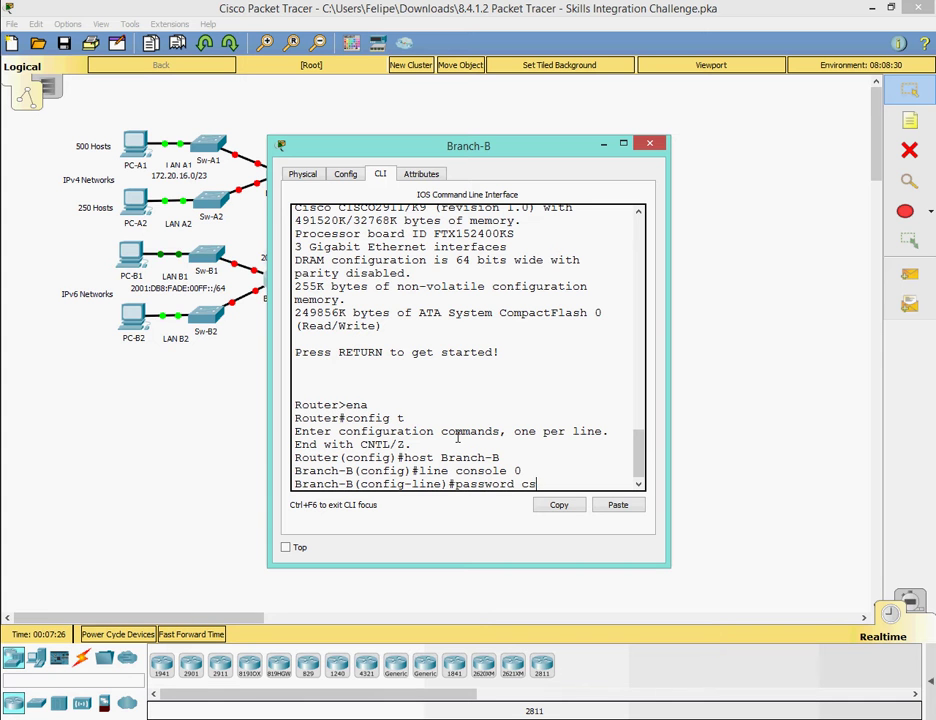
key("BackSpace")
type("isco")
key("Return")
type("lo")
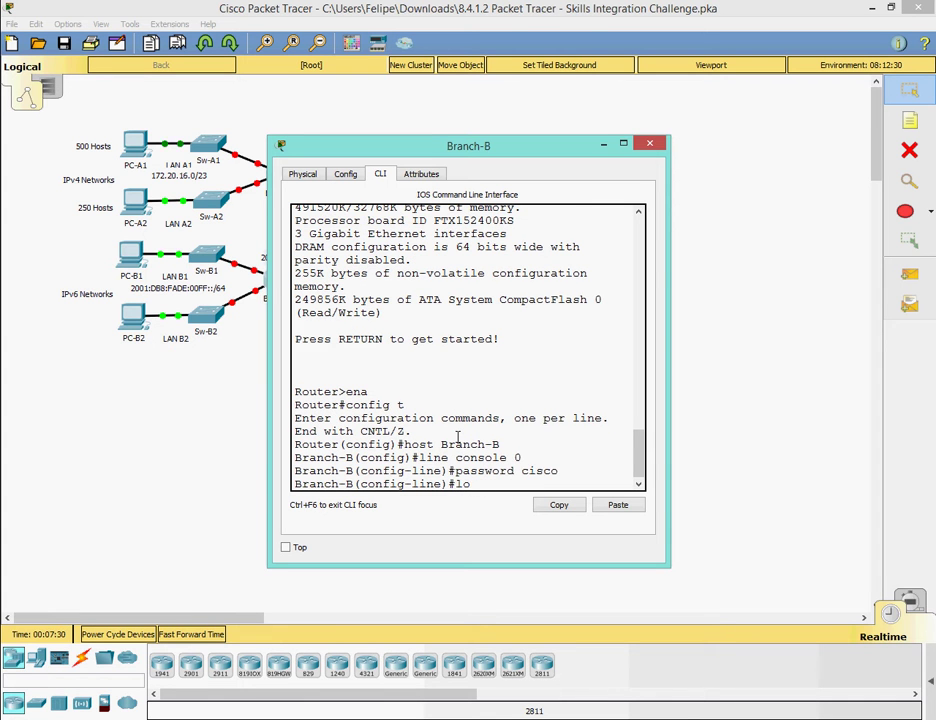
type("gin")
key("Return")
type("ex")
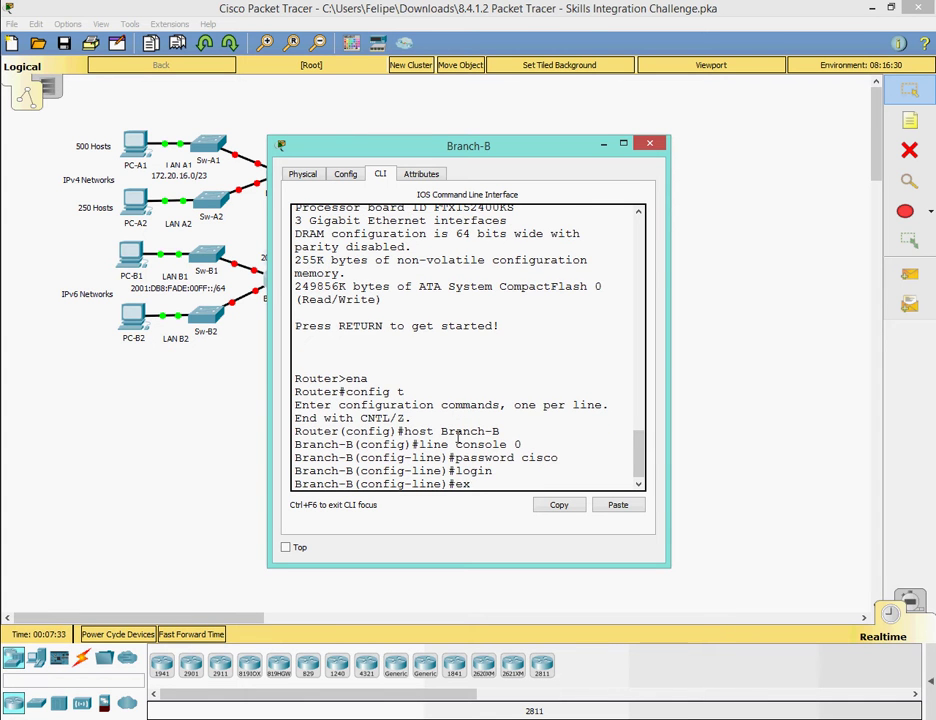
type("it")
key("Return")
Set a password and require login on vty lines 0 15.
type("line vty 0 ")
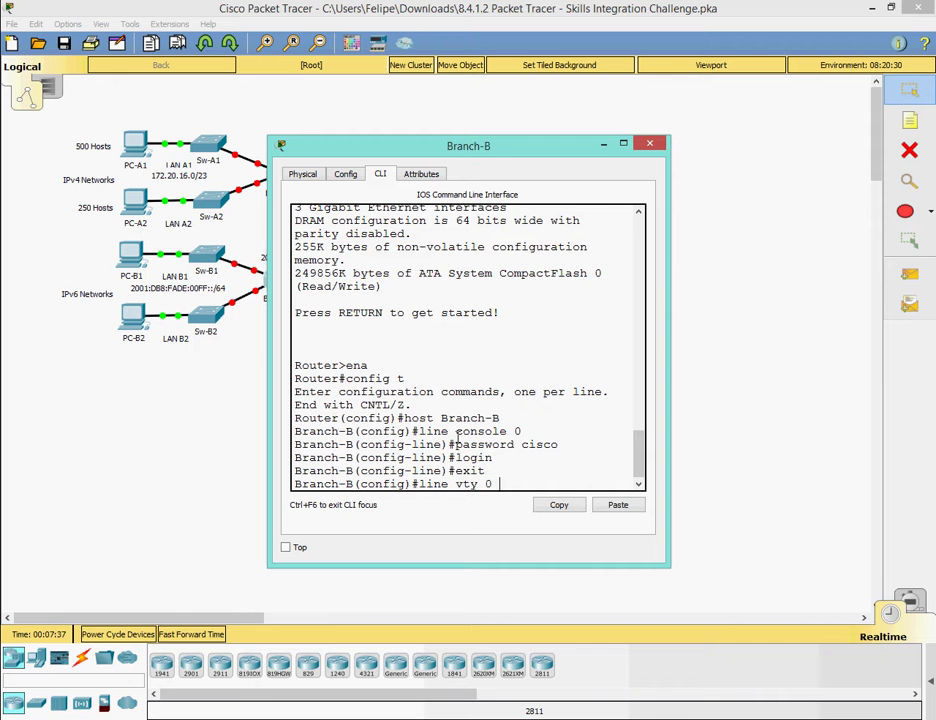
type("15")
key("Return")
type("password ")
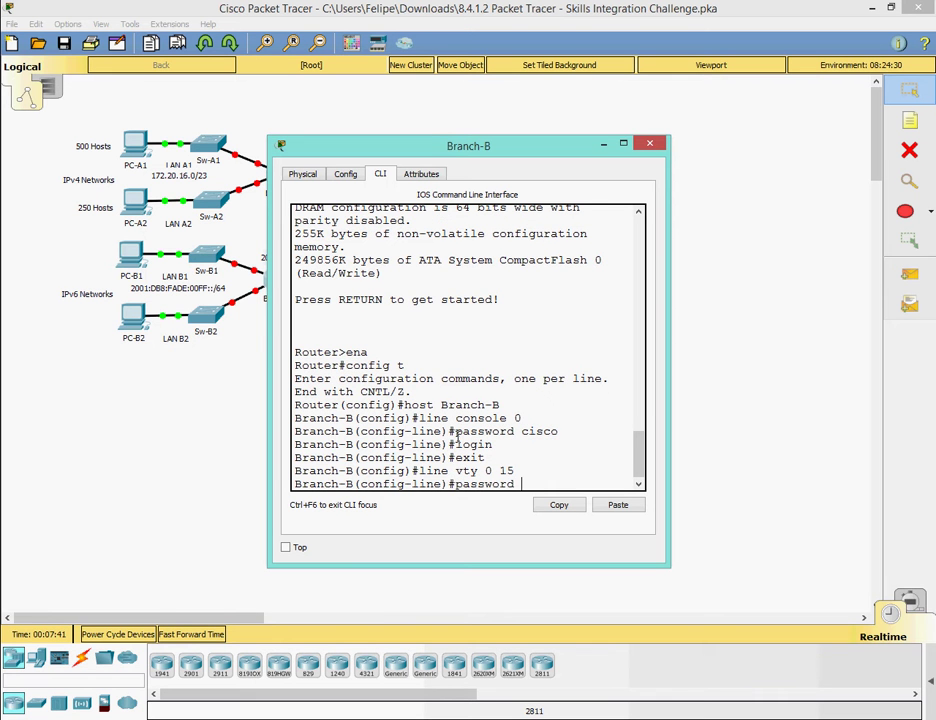
type("cisco")
key("Return")
type("login")
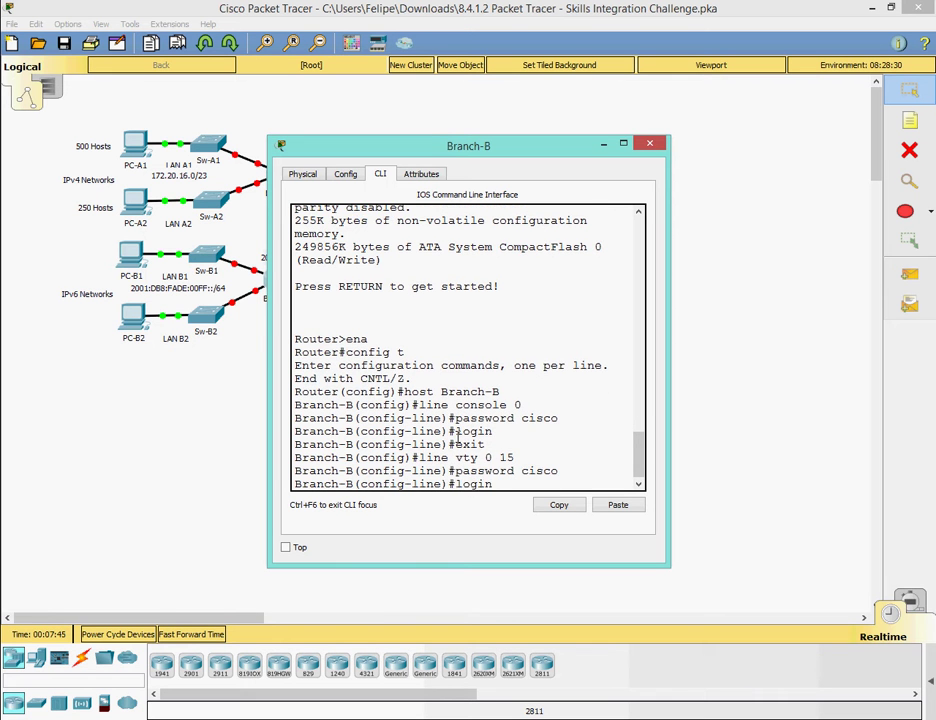
key("Return")
type("exit")
key("Return")
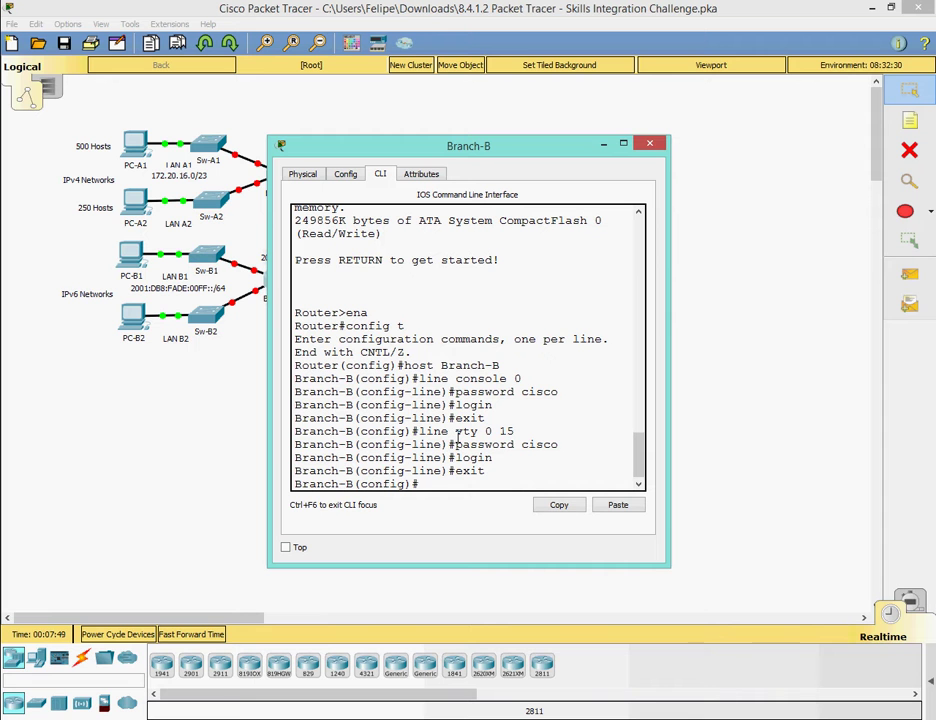
Add the MOTD banner "acceso denegado" and set the privileged EXEC enable secret.
type("banner motd \"acceso denegad")
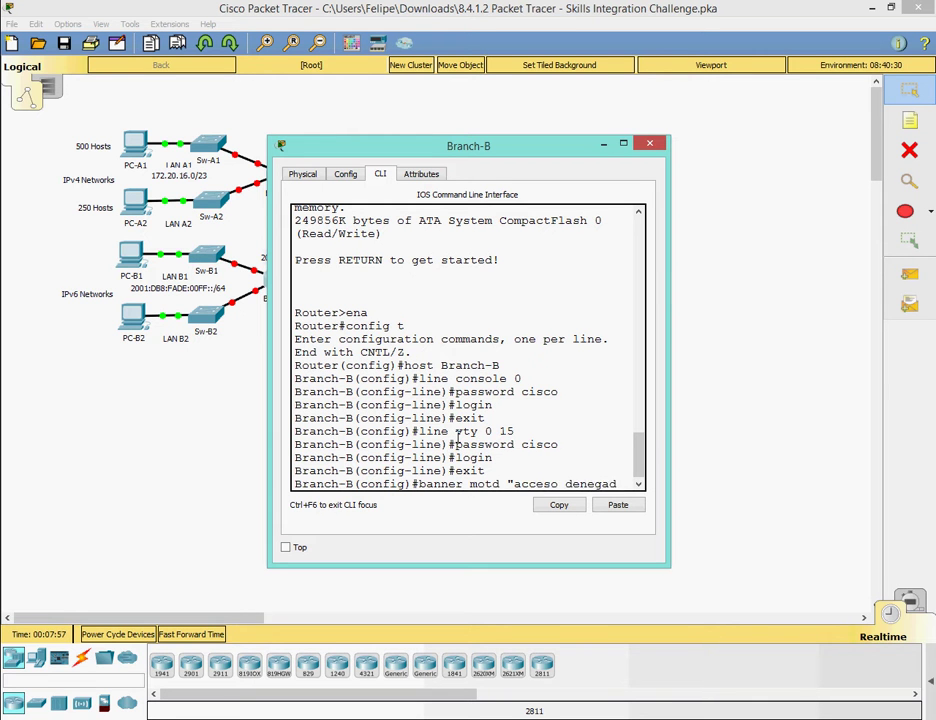
type("o\"")
key("Return")
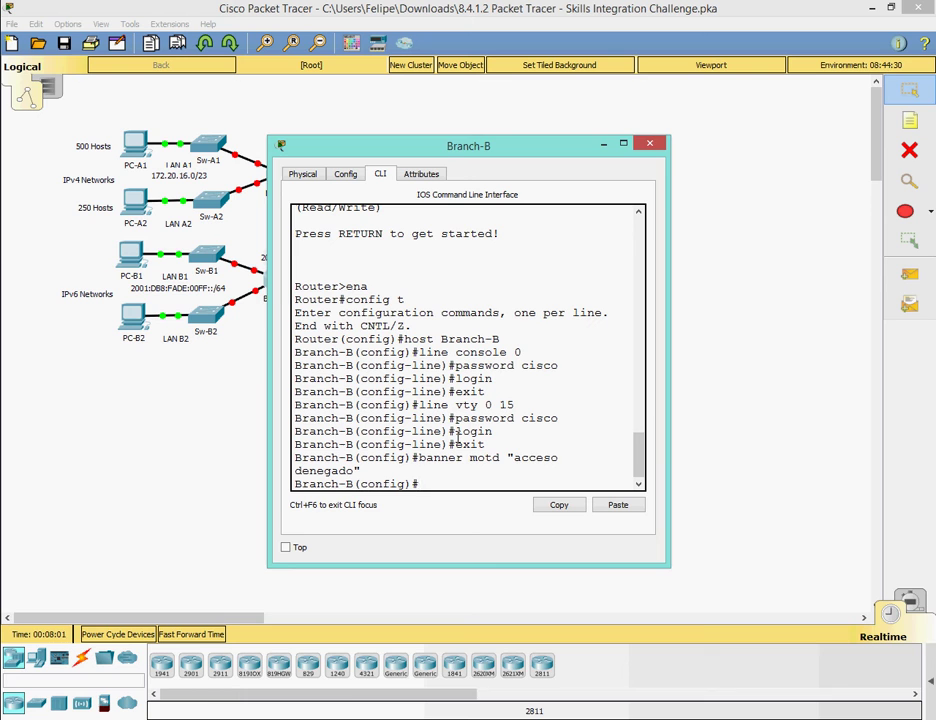
key("alt+Tab")
key("alt+Tab")
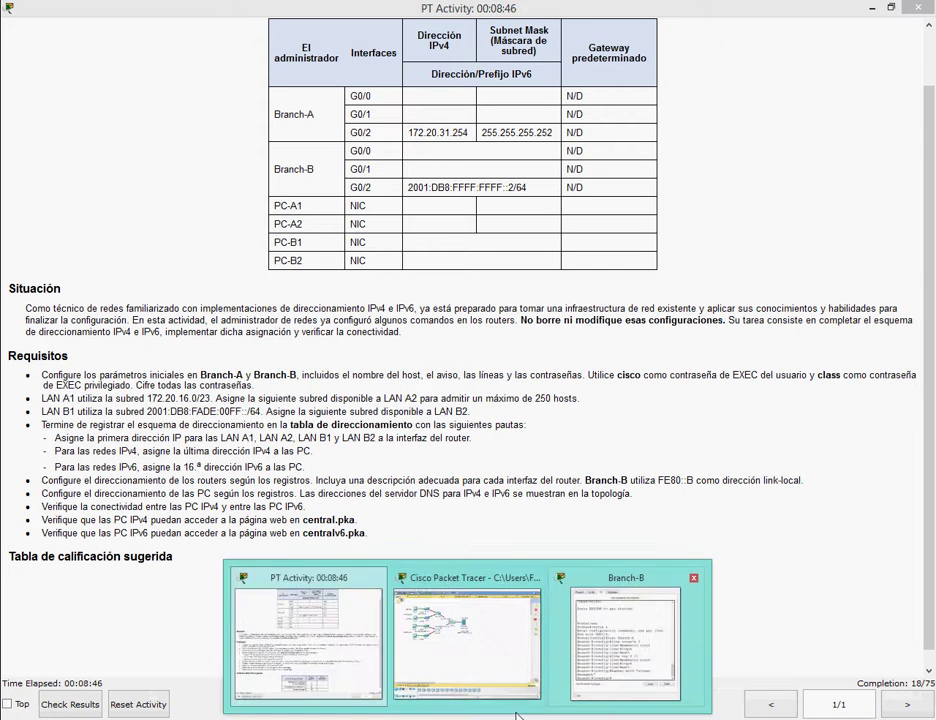
type("enable secres")
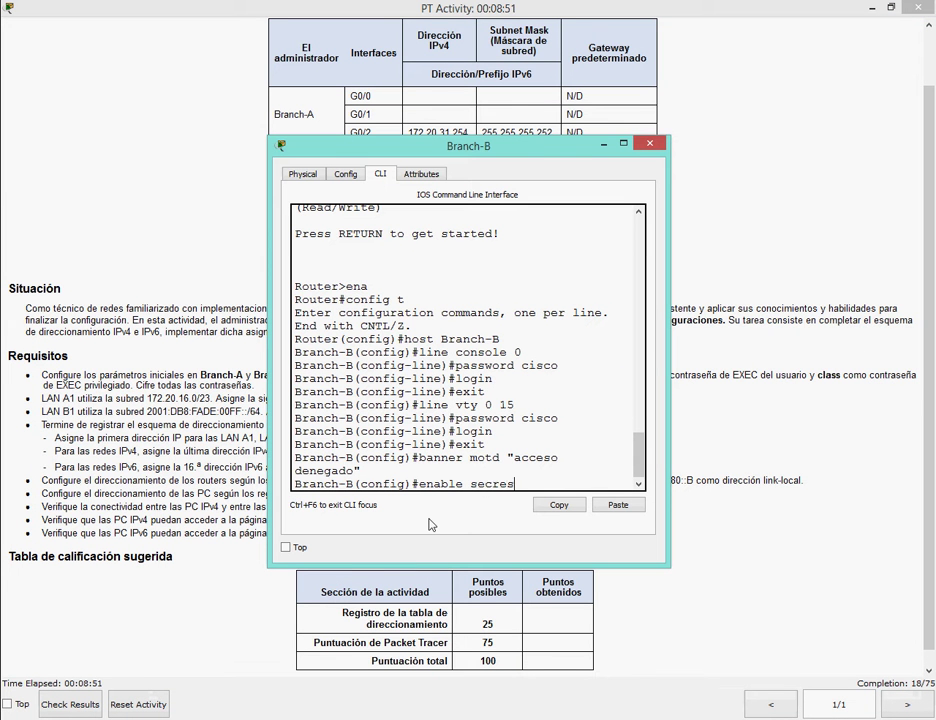
key("BackSpace")
type("t class")
key("Return")
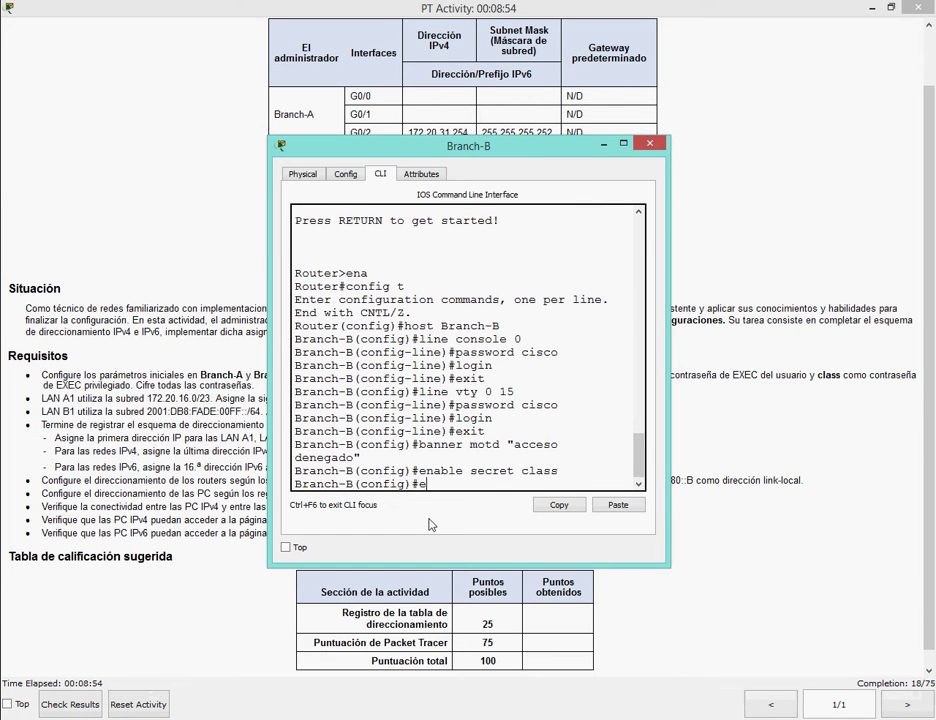
Turn on service password-encryption, try the line aux command, and exit configuration mode.
type("no shut")
key("Return")
key("Return")
type("service p")
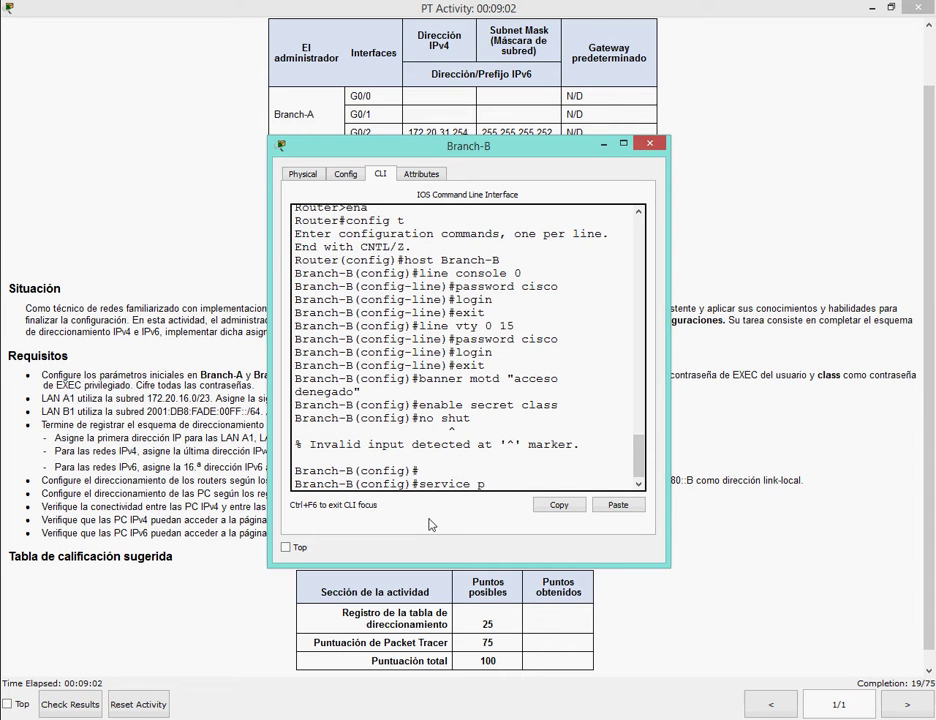
type("assword-encryption")
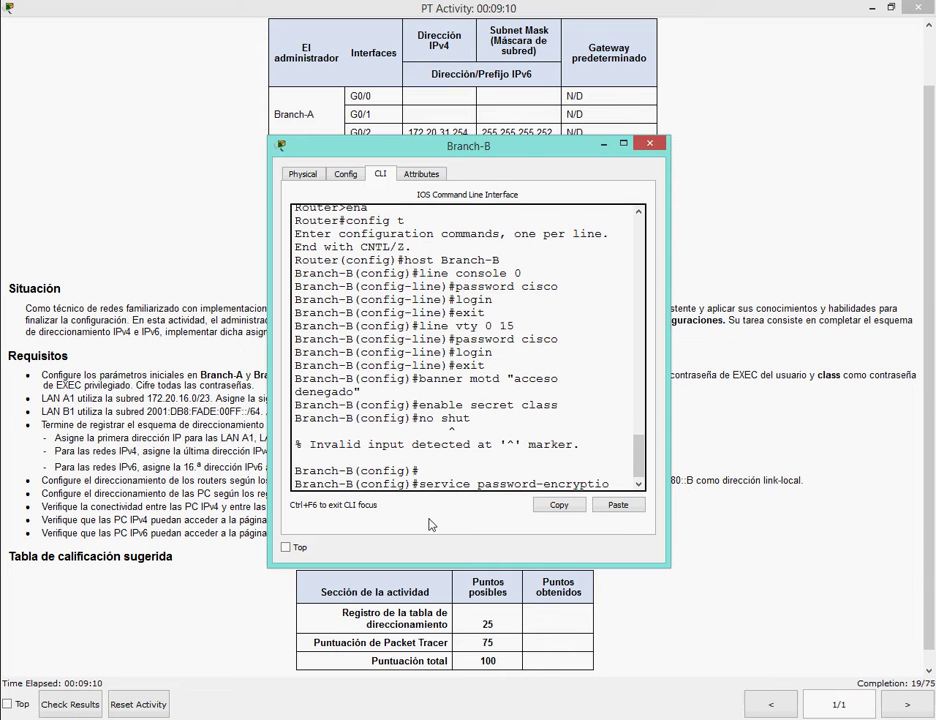
key("Return")
type("line au")
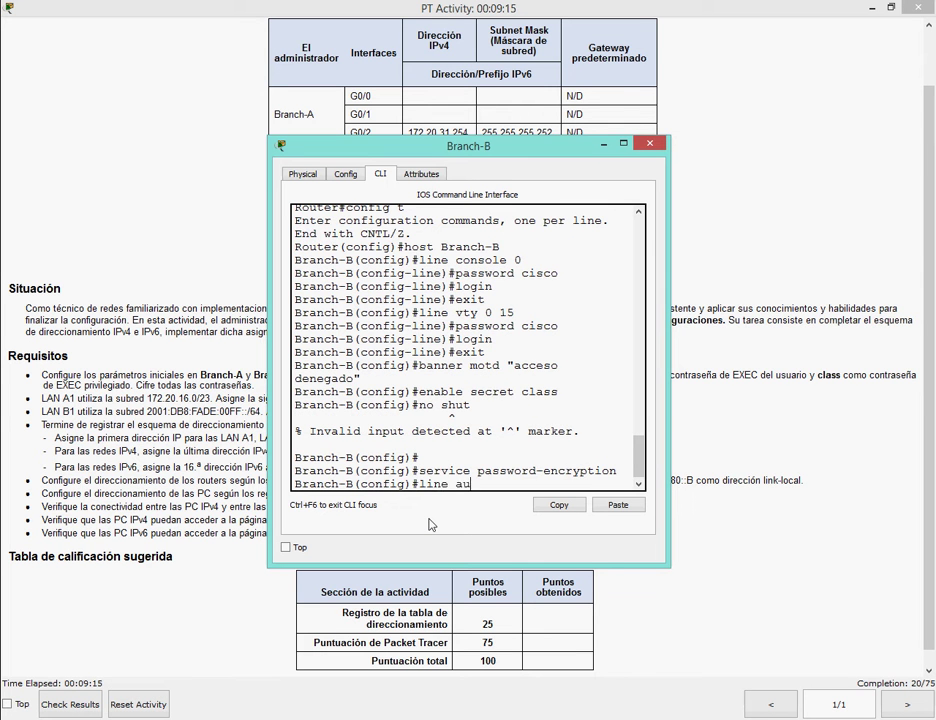
key("Return")
type("line aux")
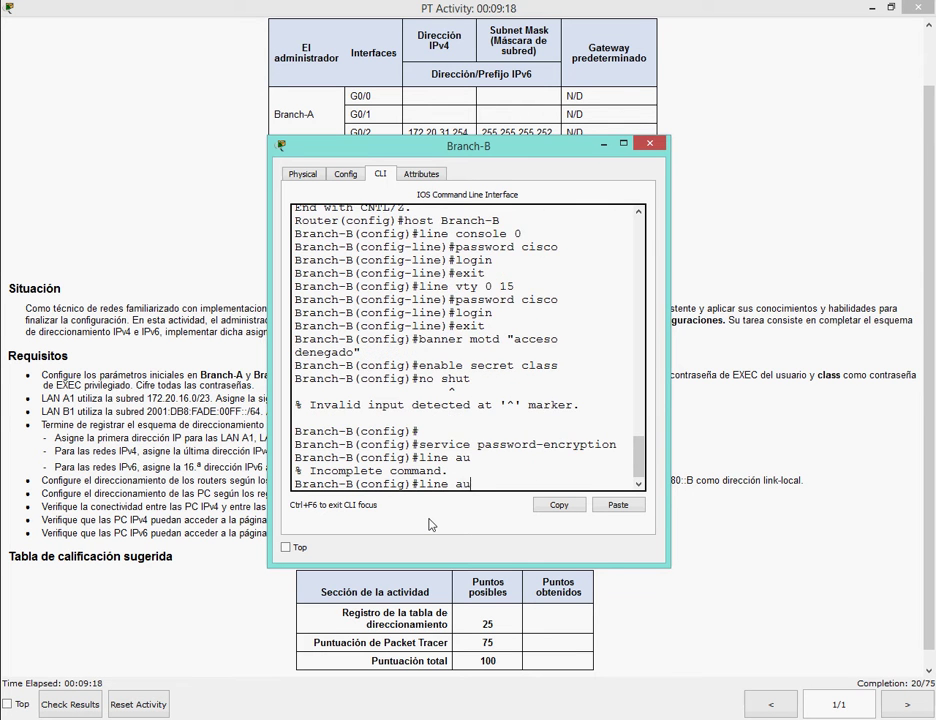
key("Return")
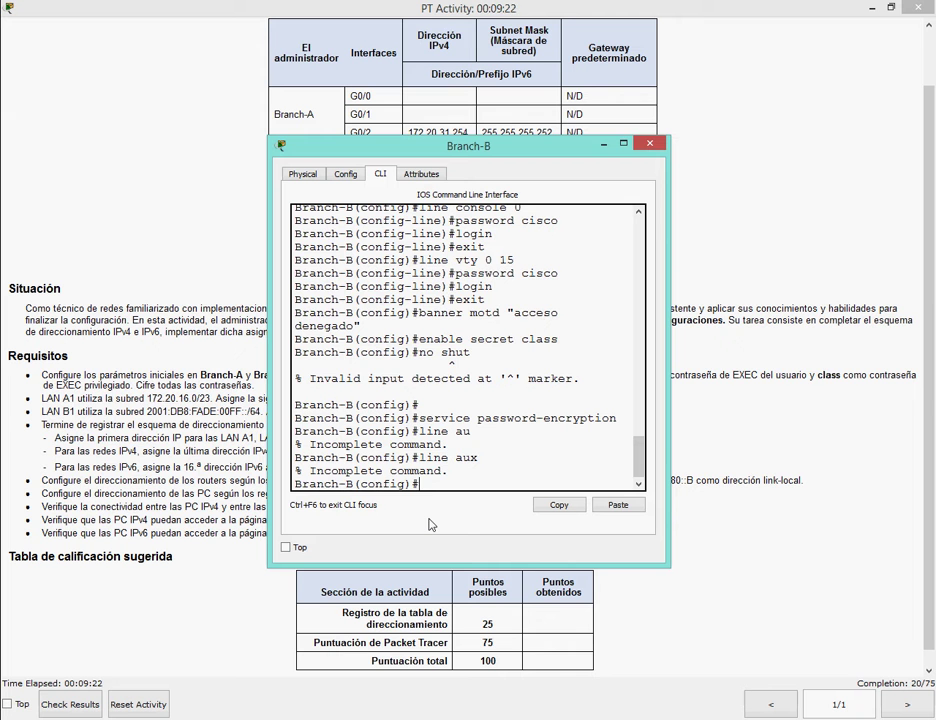
type("exit")
key("Return")
key("Return")
Page through Branch-B's running configuration with show run.
type("show run")
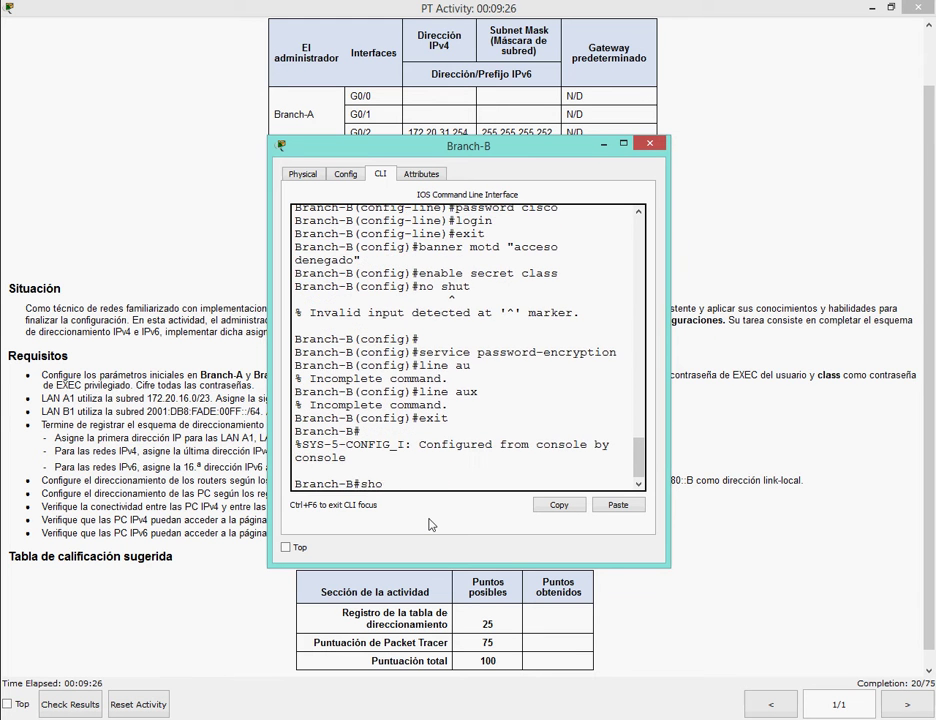
key("Return")
key("space")
key("space")
key("space")
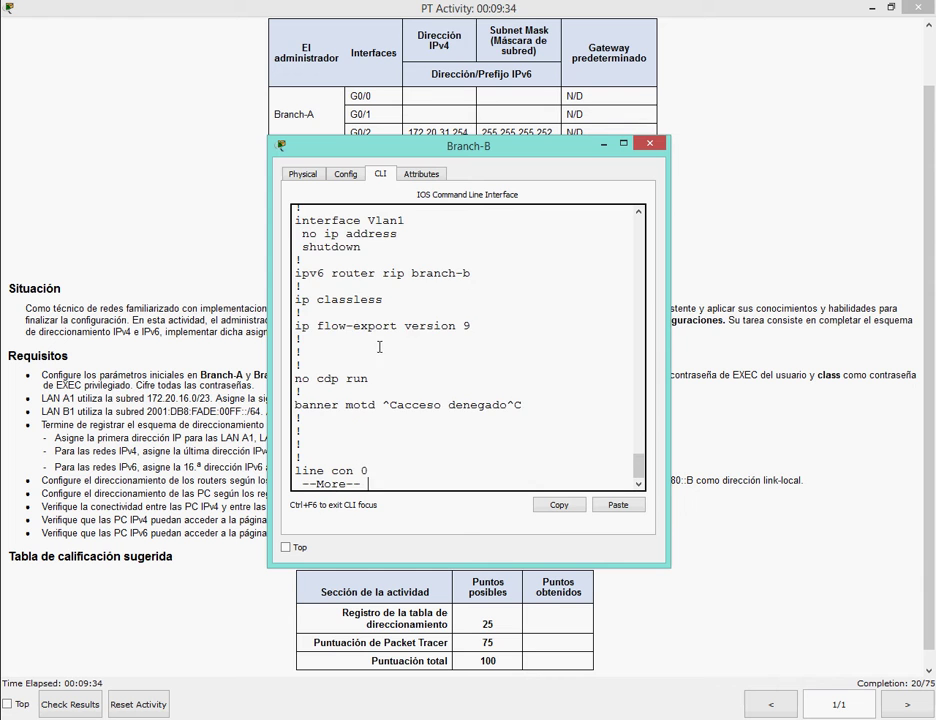
key("space")
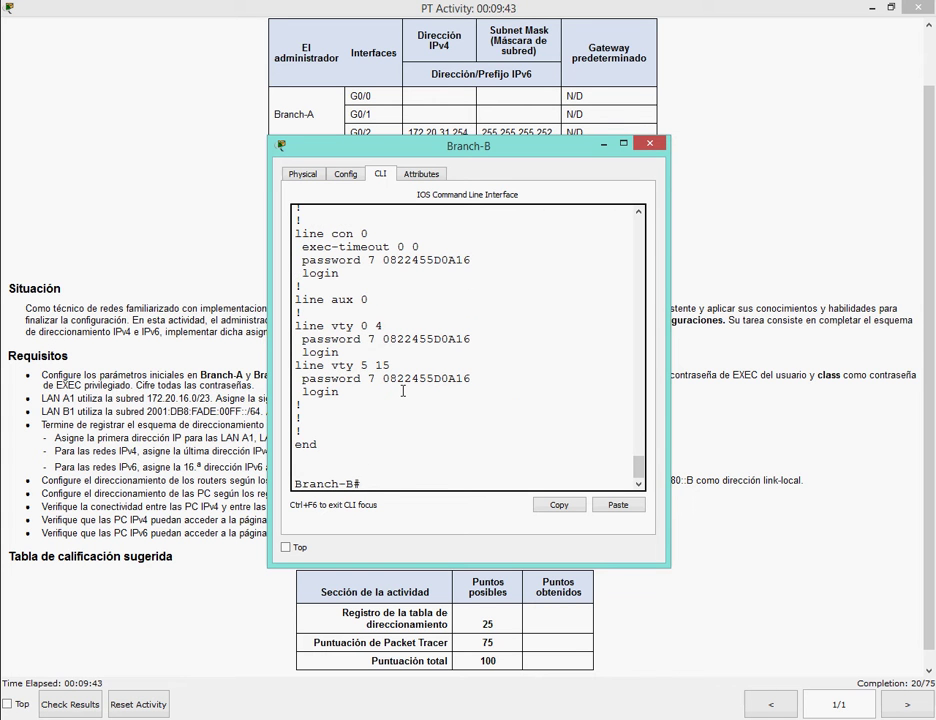
Give auxiliary line 0 a password and require login, then return to privileged EXEC mode.
type("config t")
key("Return")
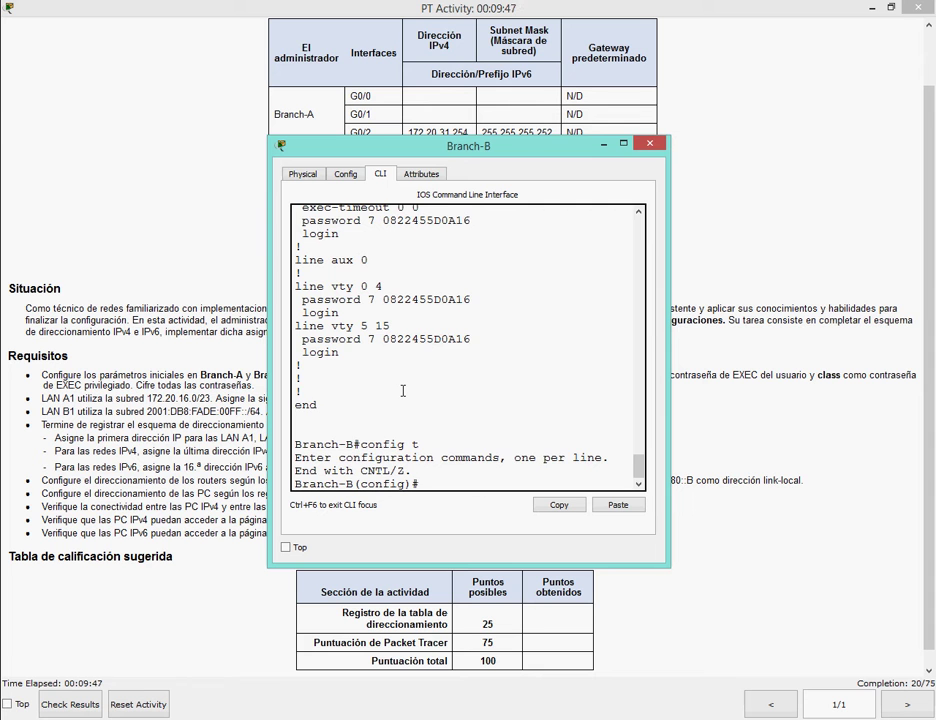
type("line aux 0")
key("Return")
type("pass")
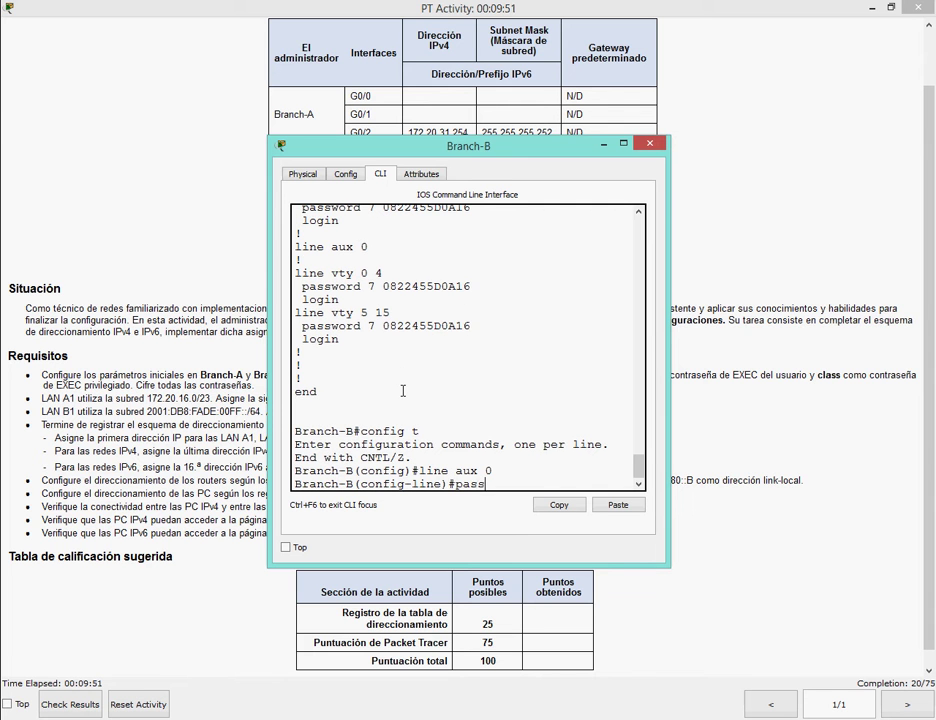
type("word cisco")
key("Return")
type("login exit")
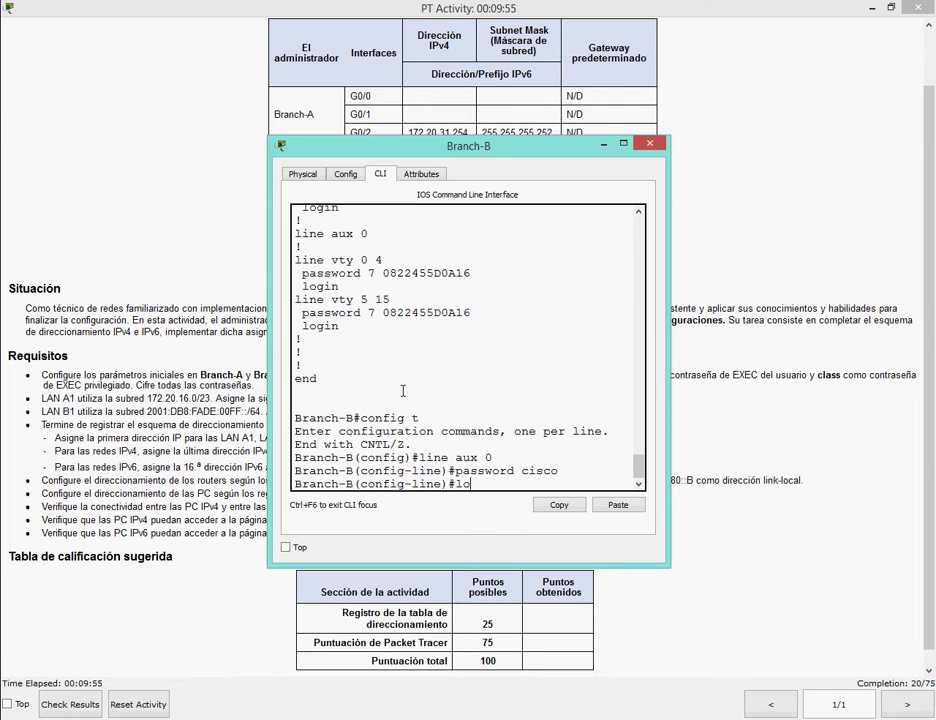
key("Return")
type("login")
key("Return")
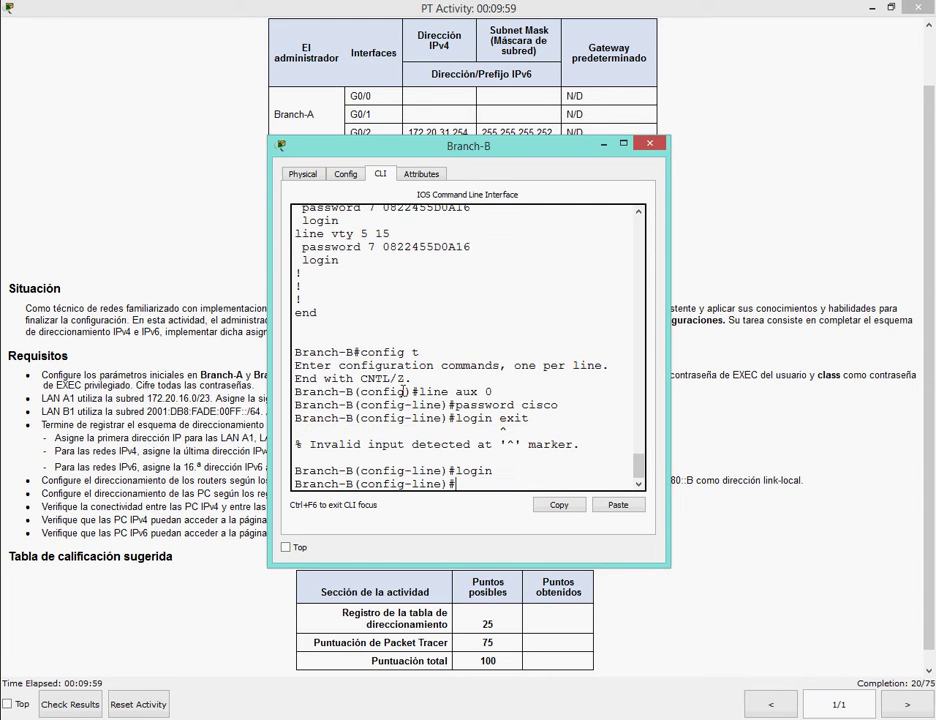
type("exit")
key("Return")
type("exit")
key("Return")
Review the running configuration to check the aux line settings.
key("Return")
type("sh")
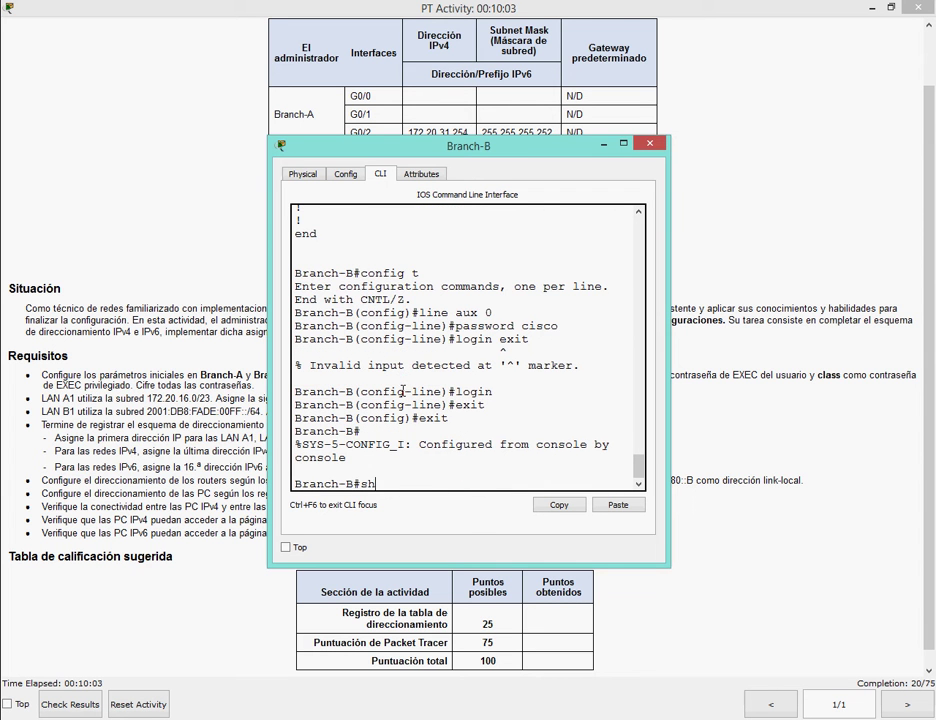
type("ow run")
key("Return")
key("space")
key("space")
key("space")
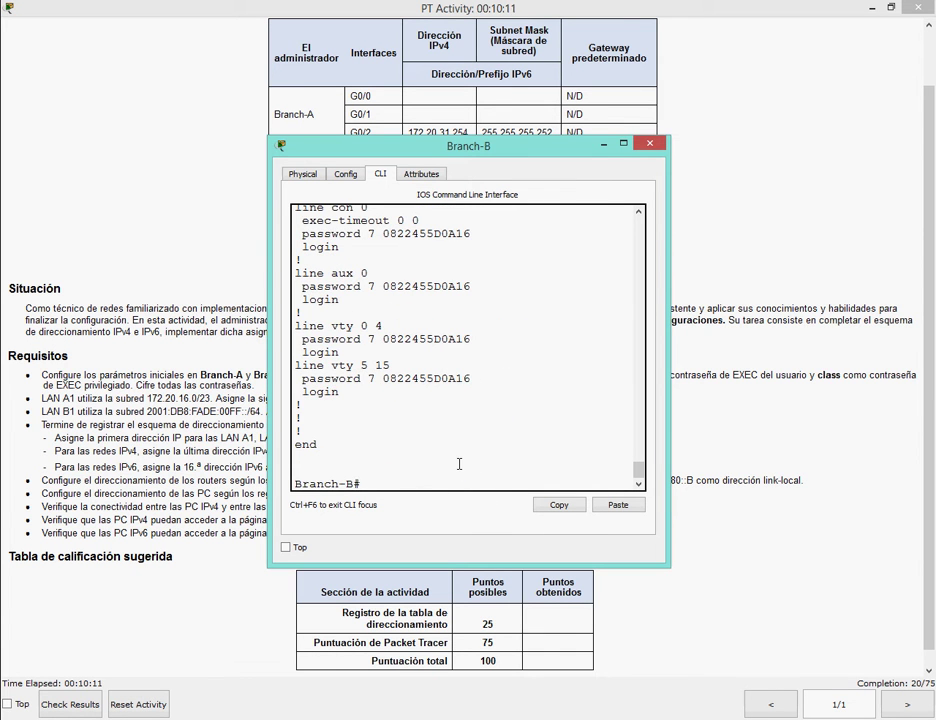
type("service password")
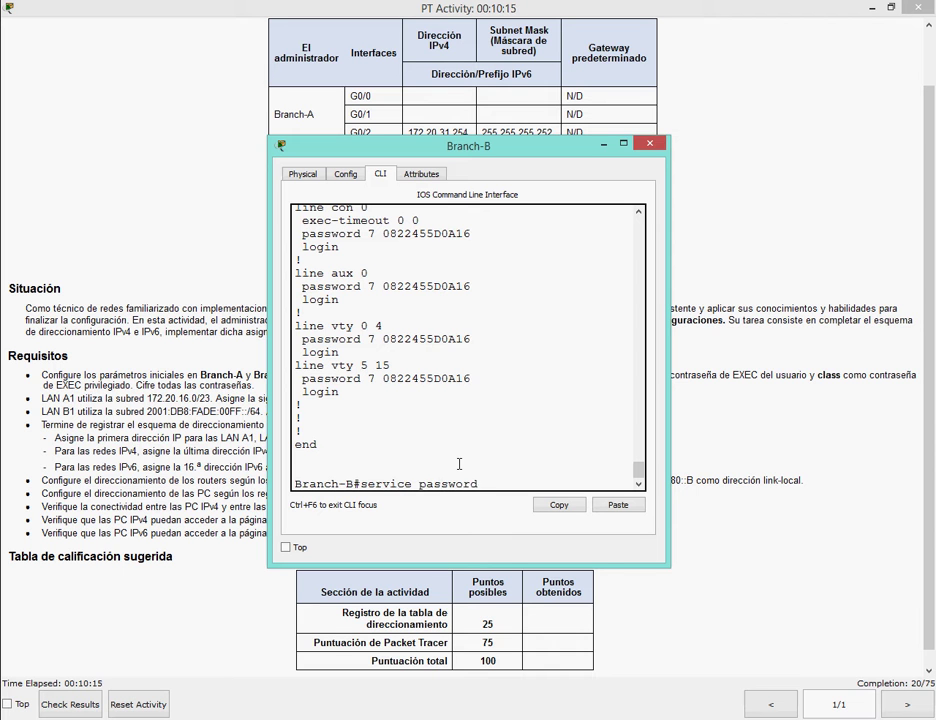
type("-encryption")
key("Return")
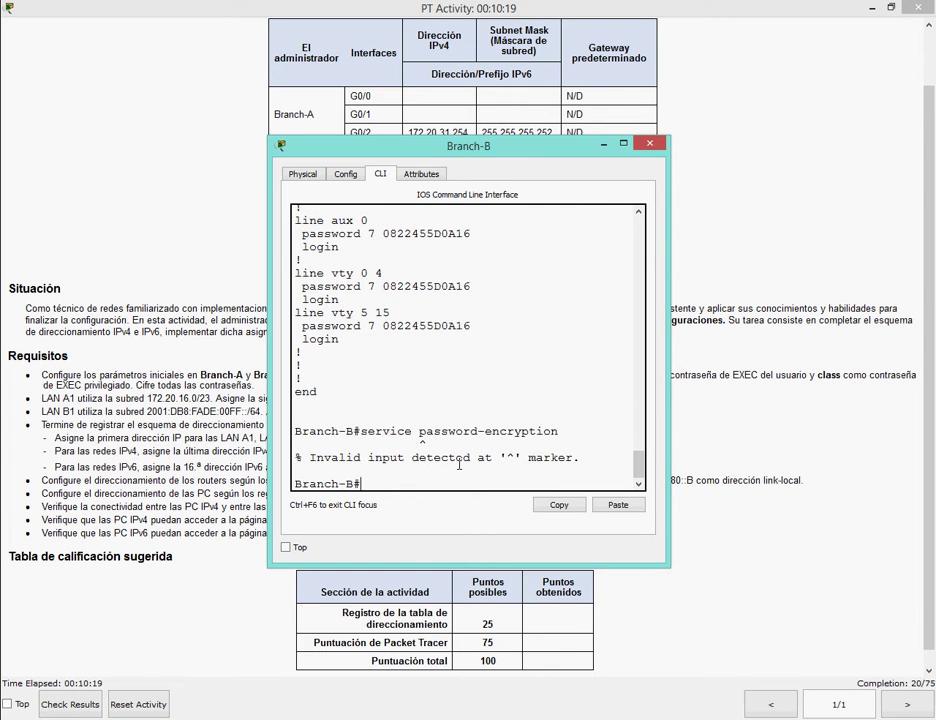
Re-apply service password-encryption in global configuration mode and exit.
type("config t")
key("Return")
key("Up")
key("Up")
key("Up")
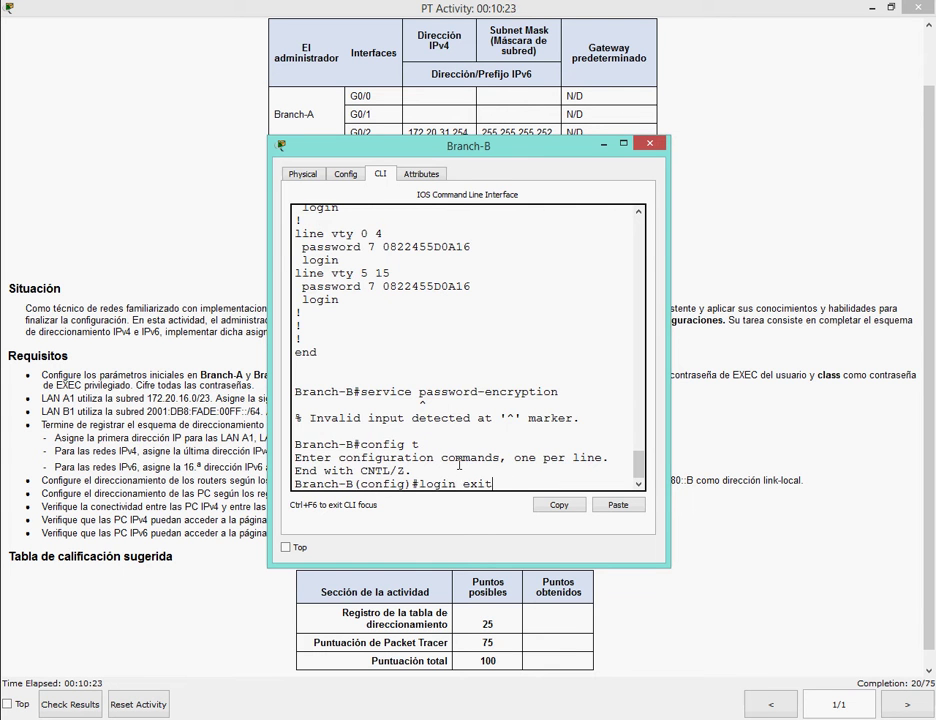
key("Up")
key("Return")
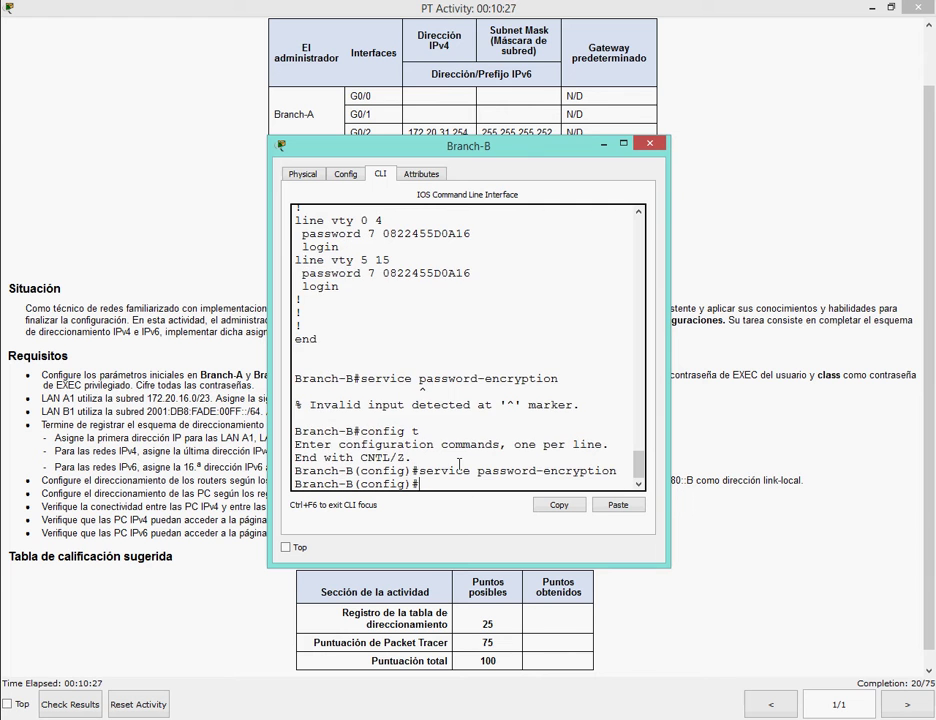
type("no shut")
key("Return")
type("exit")
key("Return")
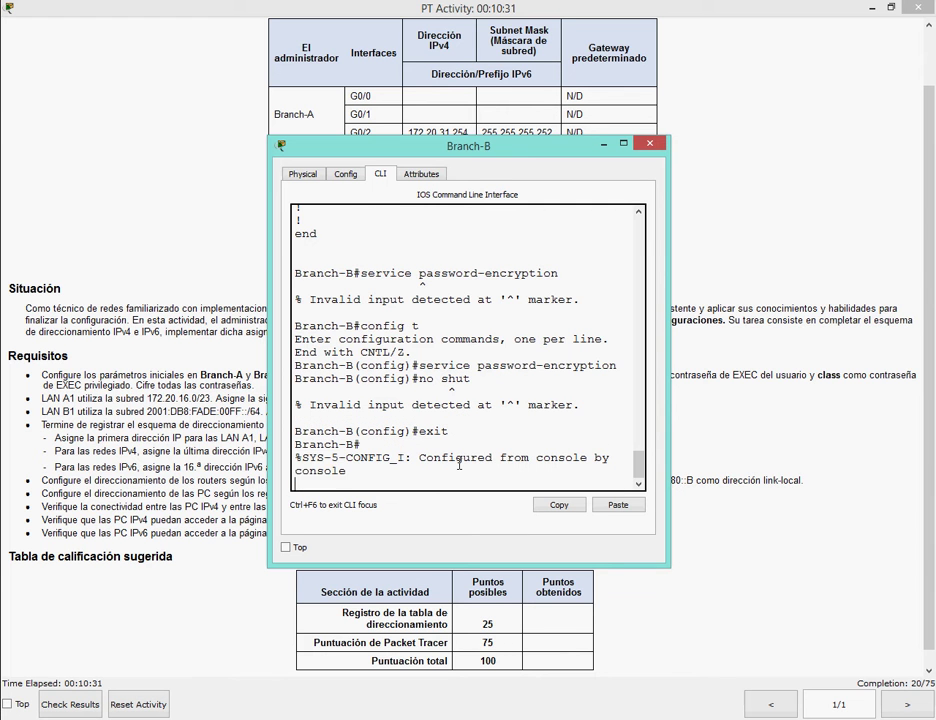
key("Return")
Verify the final running configuration and close the Branch-B window.
type("show")
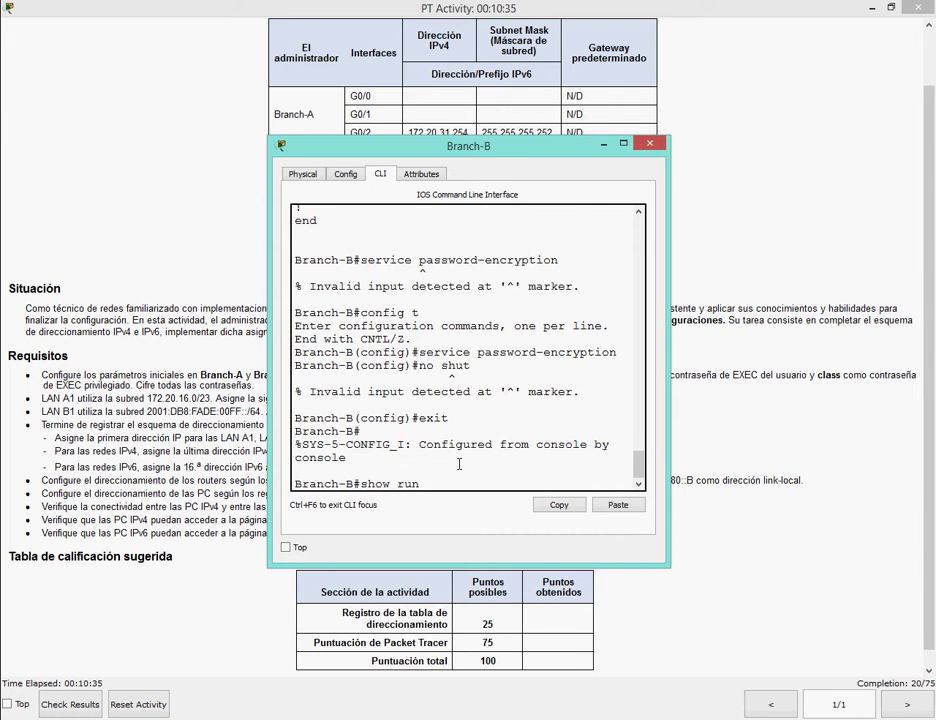
type(" run")
key("Return")
key("space")
key("space")
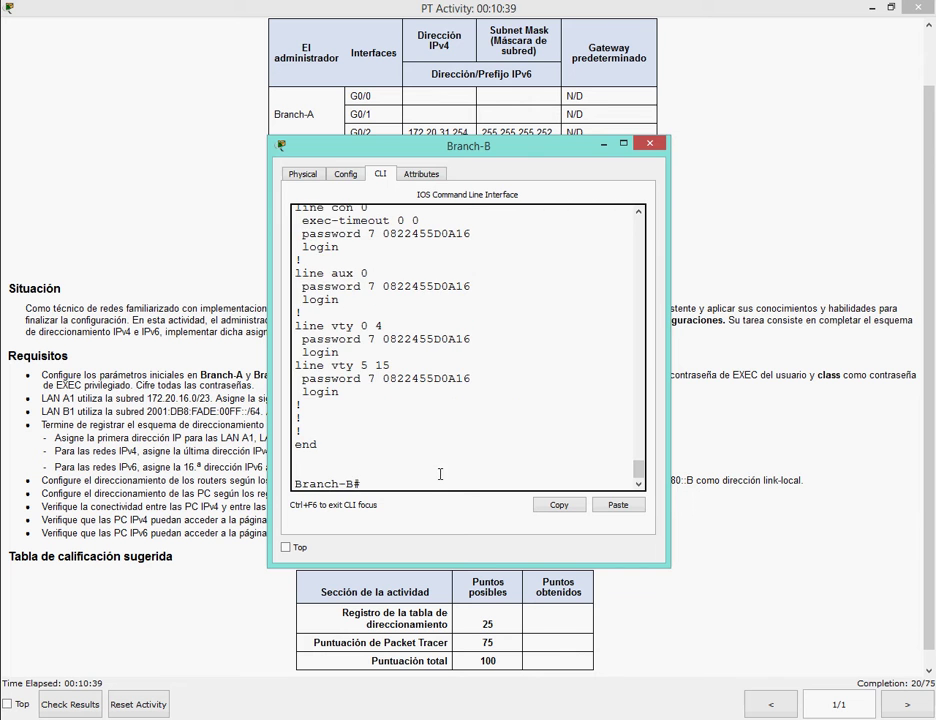
left_click(649, 143)
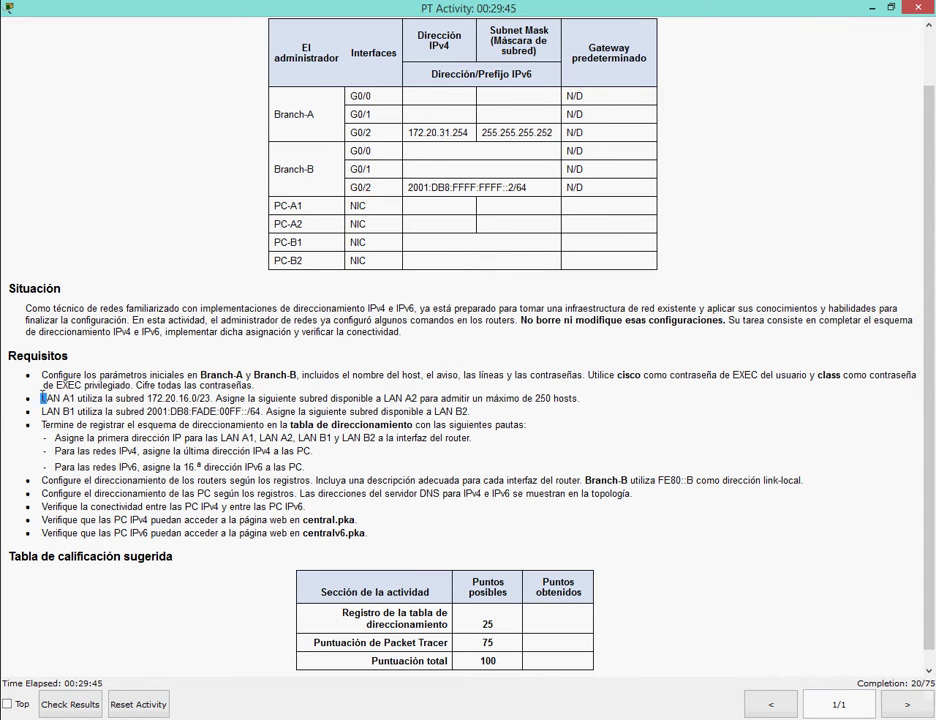
Highlight the LAN subnet requirements and note 'Para esto tenemos que dividir la red en subredes segun lo indique la topologia'.
left_click_drag(41, 398, 376, 411)
type("P")
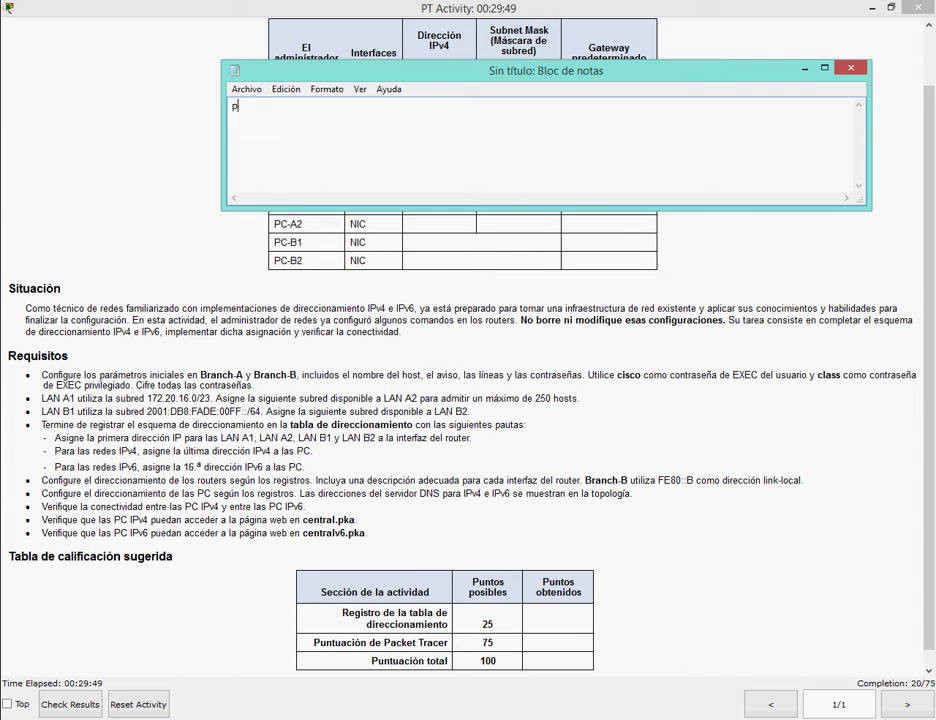
type("ara esto tene")
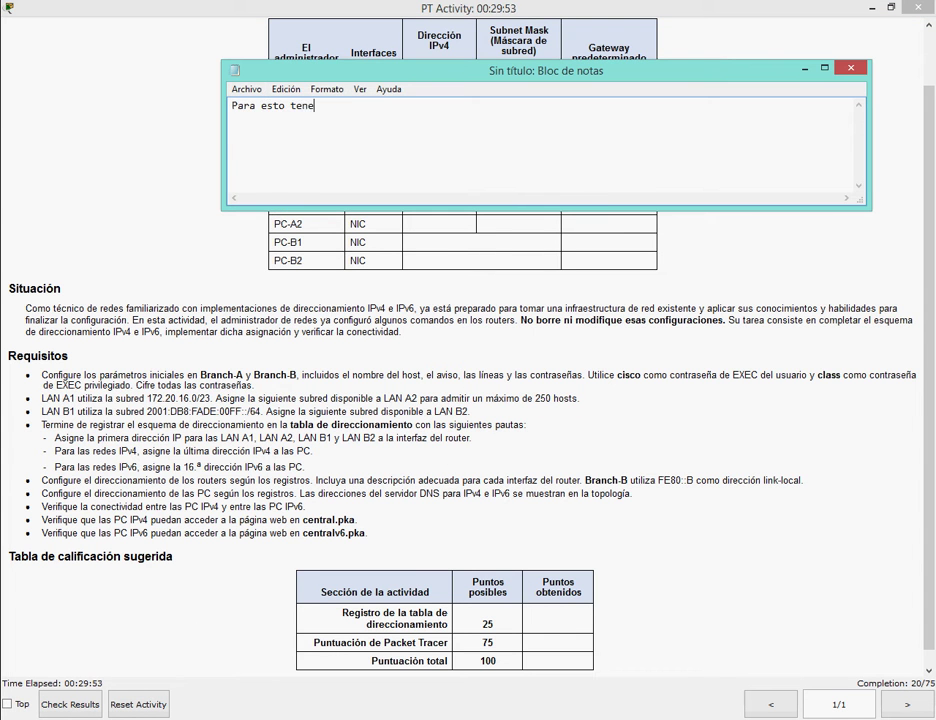
type("mos que dividir la red en subredes e")
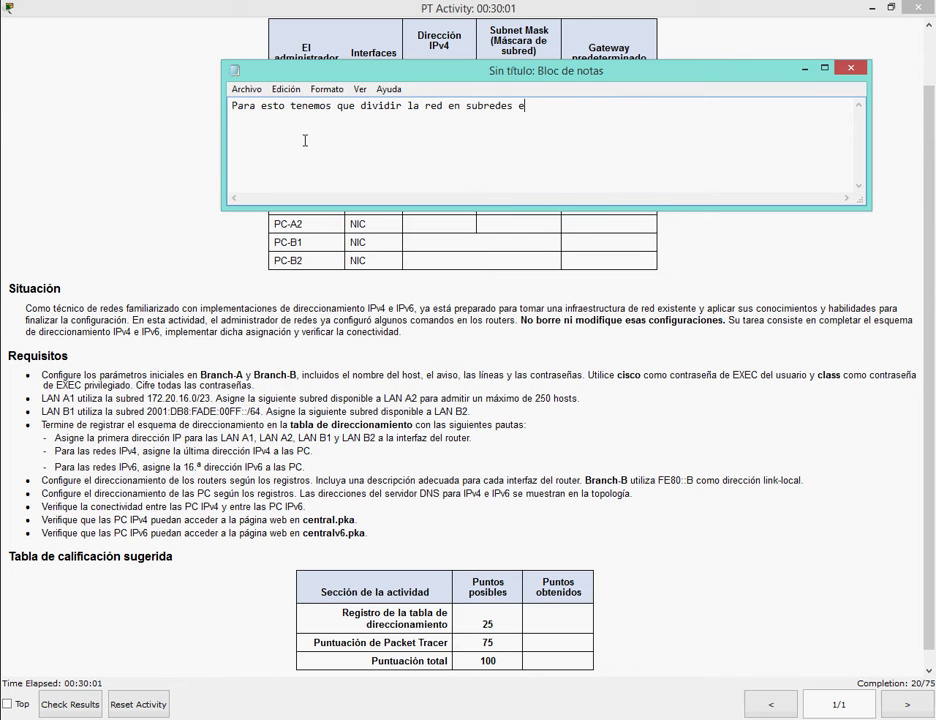
key("BackSpace")
type("segun no lo indique la topologia")
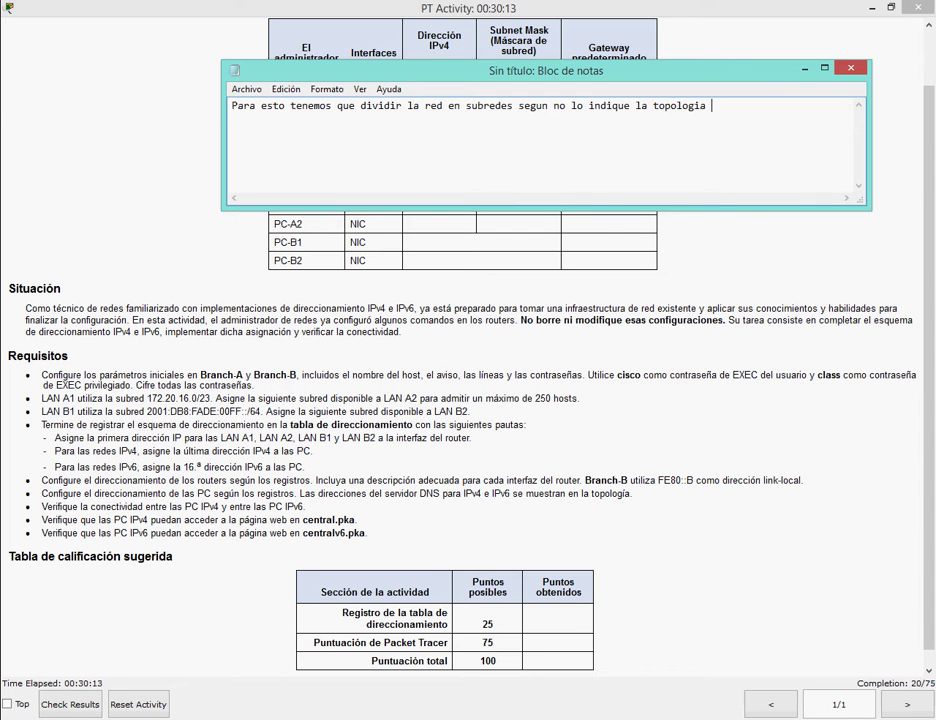
Erase the note text and minimize Notepad.
key("ctrl+a")
key("BackSpace")
left_click(805, 68)
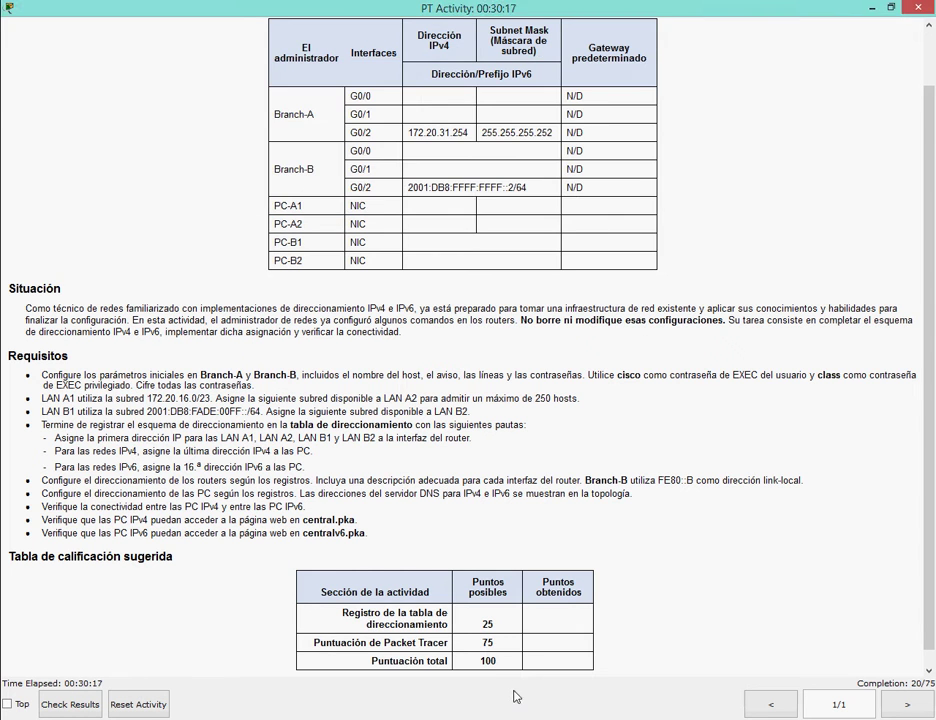
left_click(500, 660)
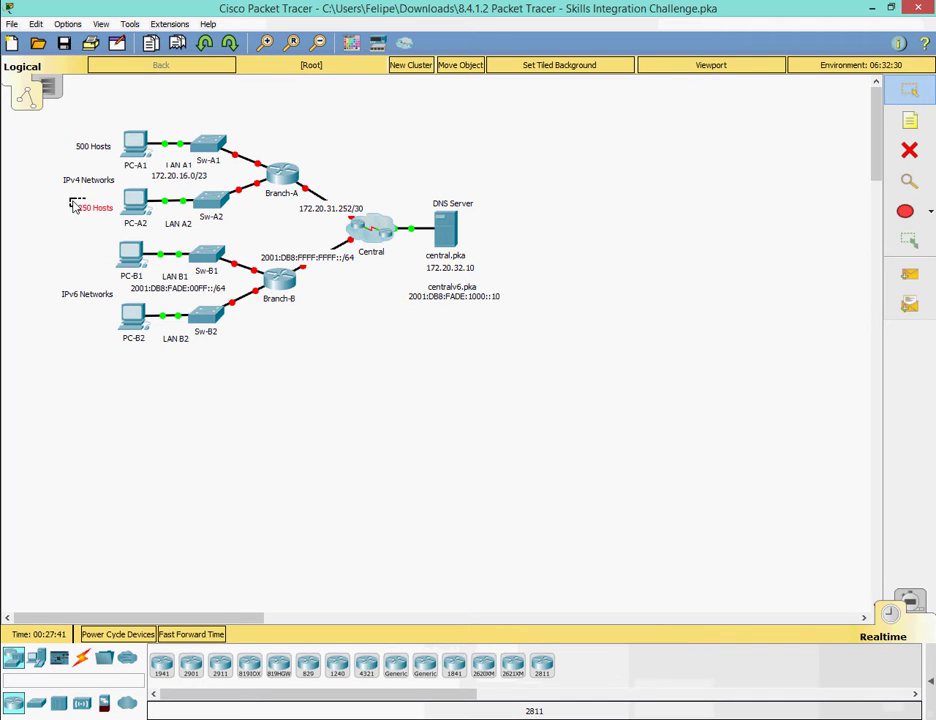
left_click_drag(130, 133, 157, 180)
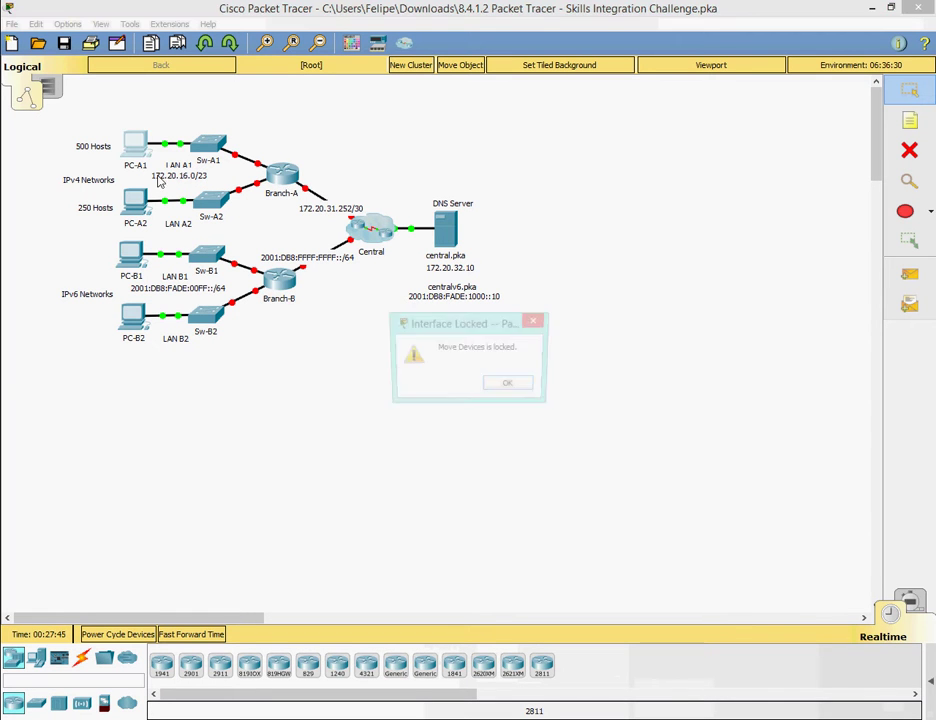
left_click(512, 383)
key("alt+Tab")
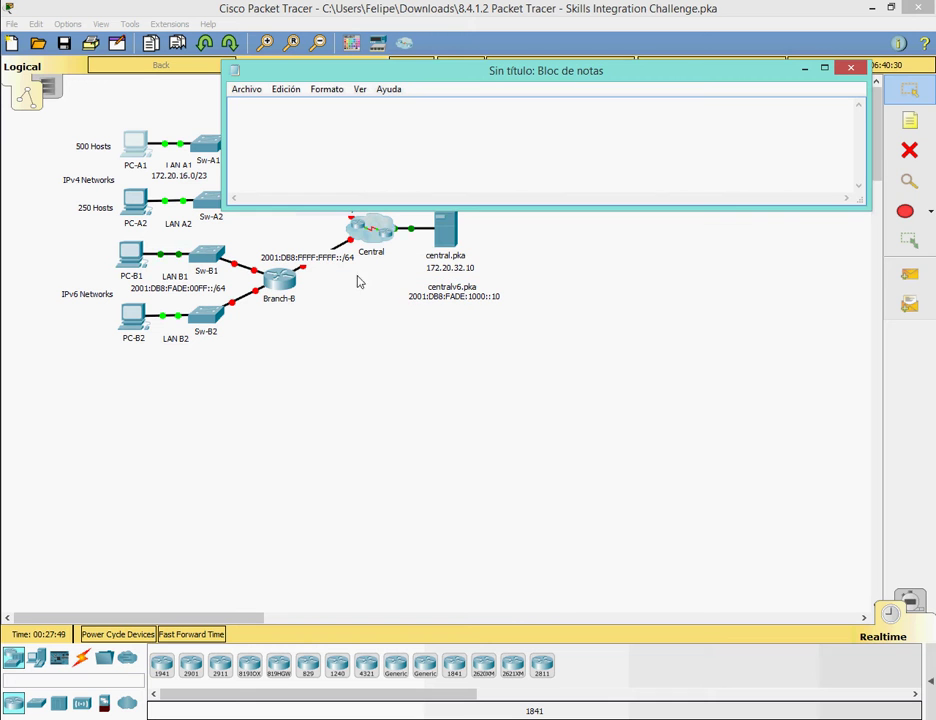
type("ahora les mostra")
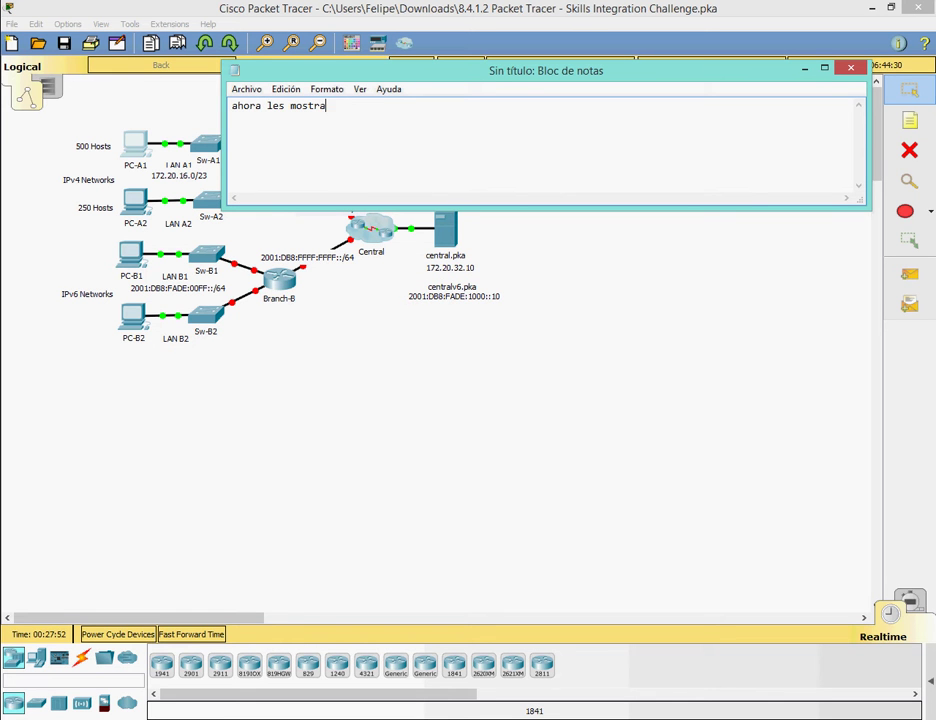
type("re la tabla que anet")
type(" habia hecho para l")
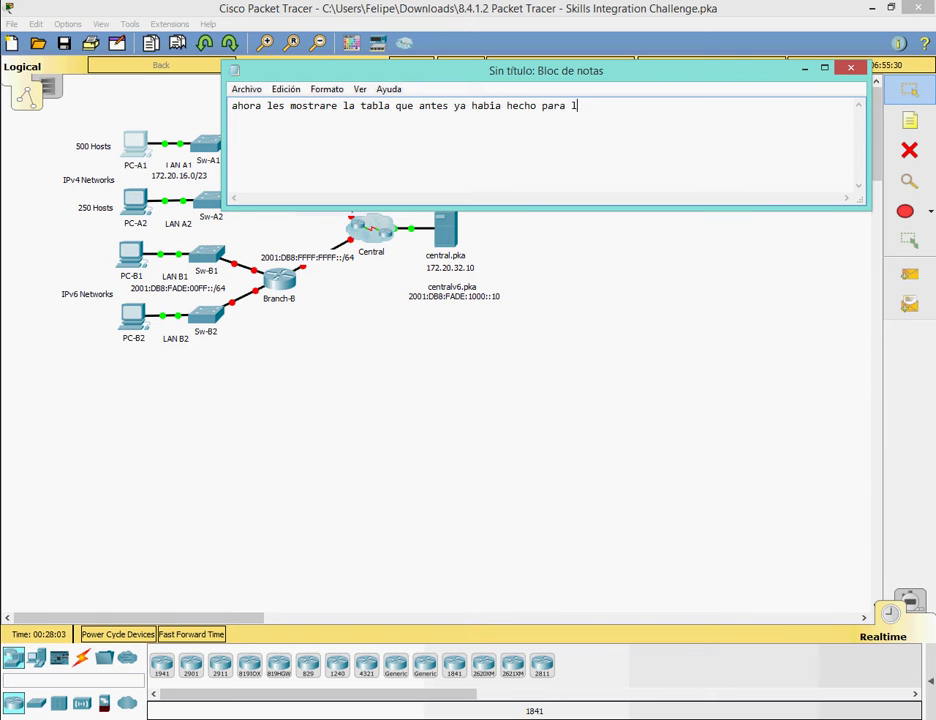
type("si asignar las i")
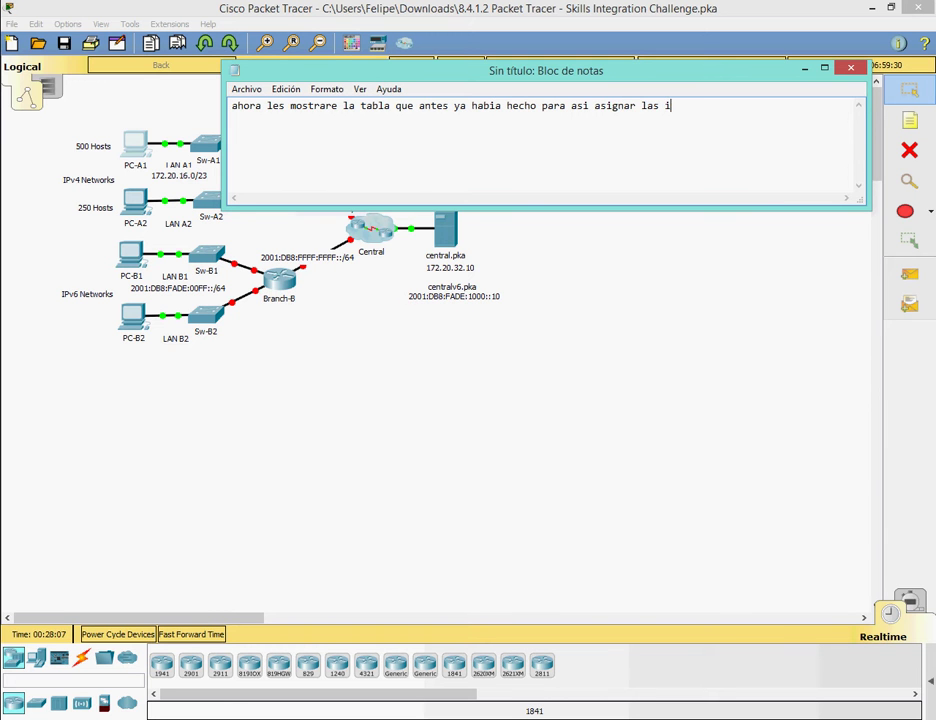
type("p a las redes")
key("ctrl+a")
key("BackSpace")
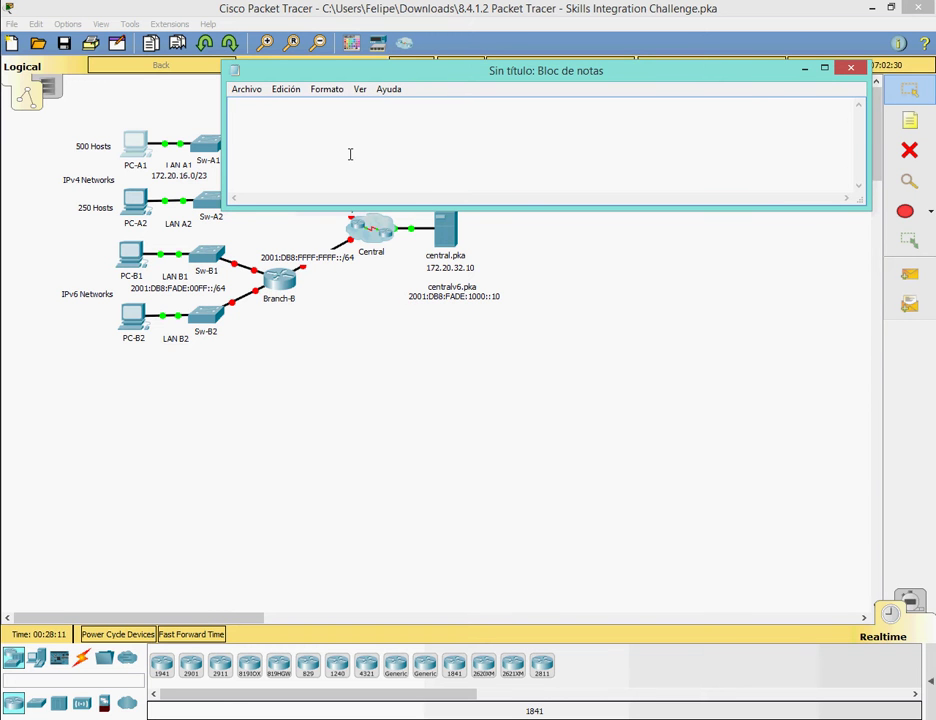
left_click(804, 68)
left_click(391, 632)
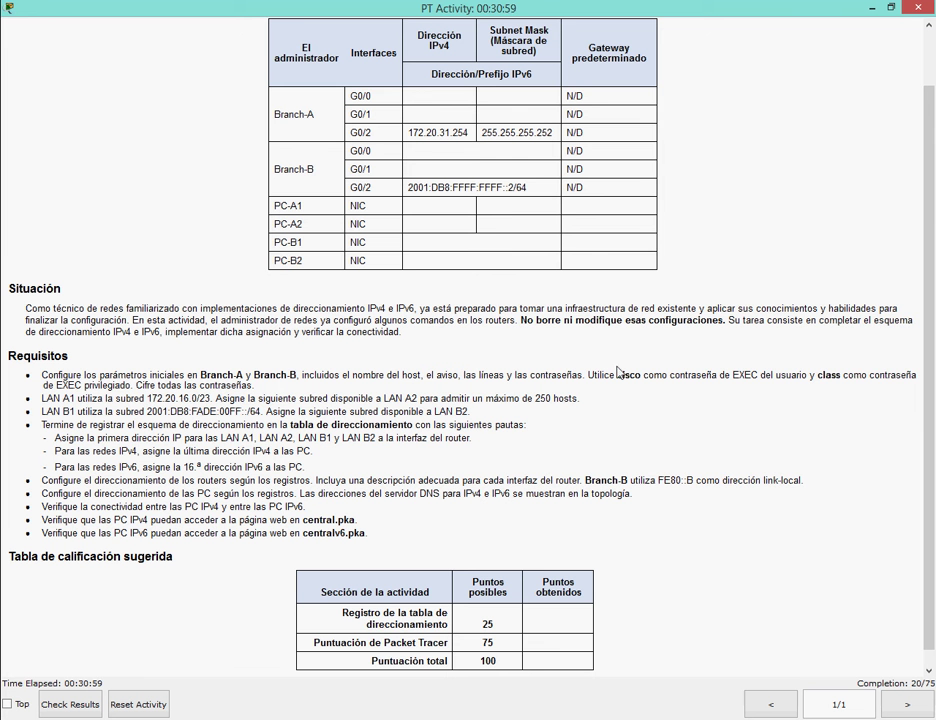
left_click_drag(932, 243, 932, 255)
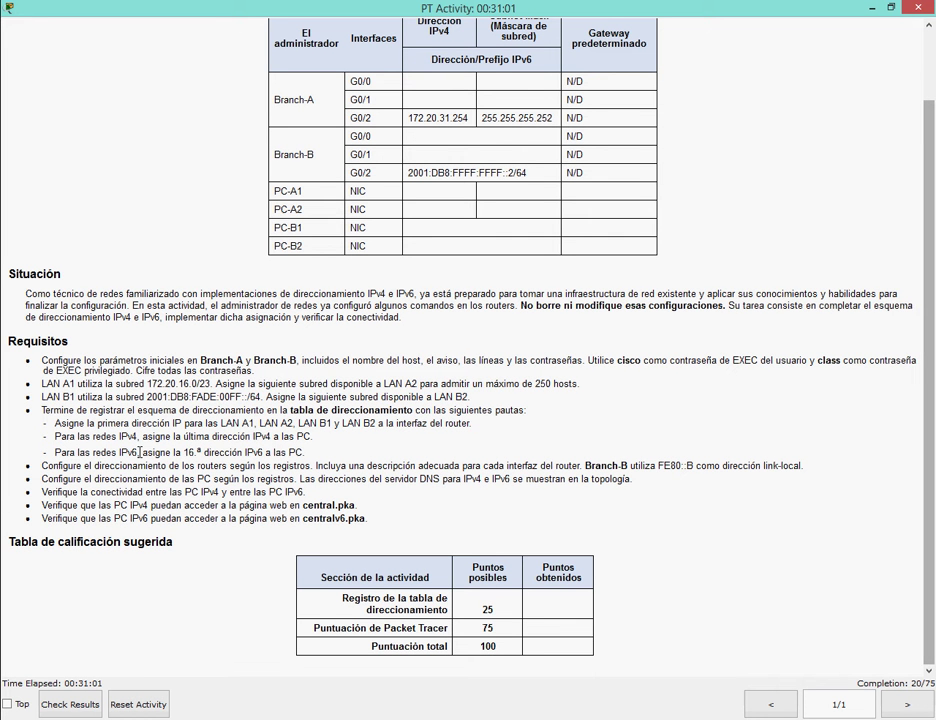
Highlight the LAN prefix requirement and narrate that IPv6 subnets must be derived from the topology.
left_click_drag(41, 383, 546, 384)
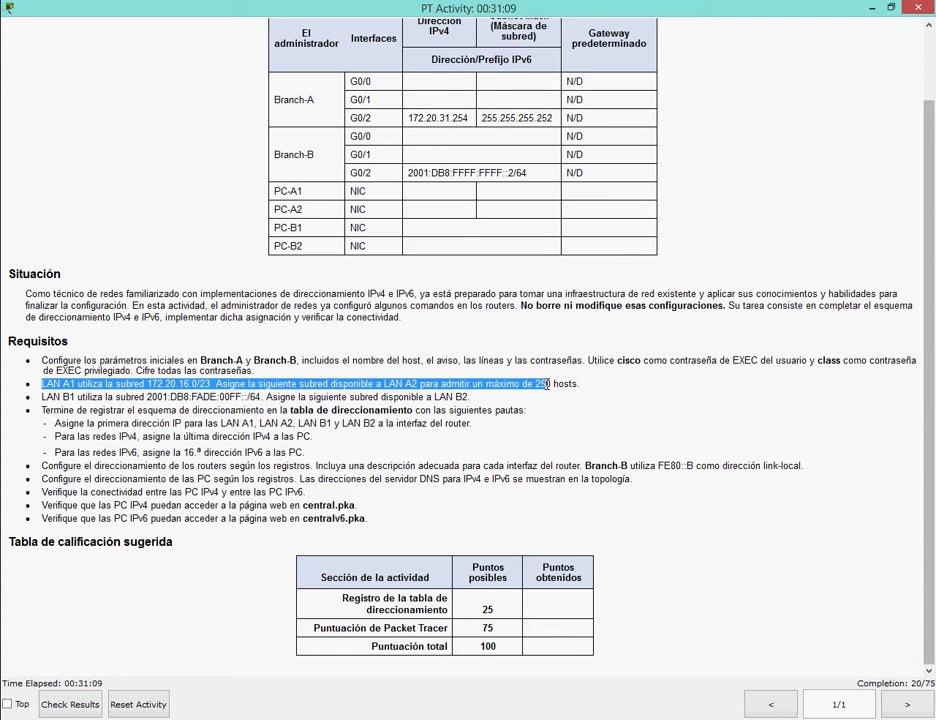
left_click(547, 384)
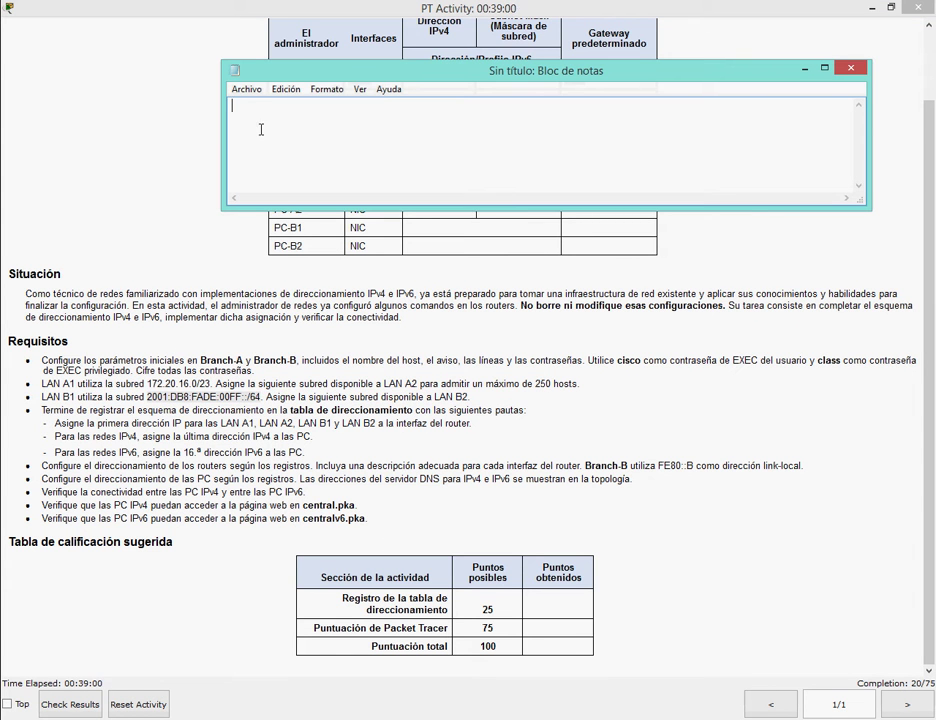
type("AHORA")
key("BackSpace")
key("BackSpace")
key("BackSpace")
key("BackSpace")
key("BackSpace")
type("ahora tenemos que sacar ")
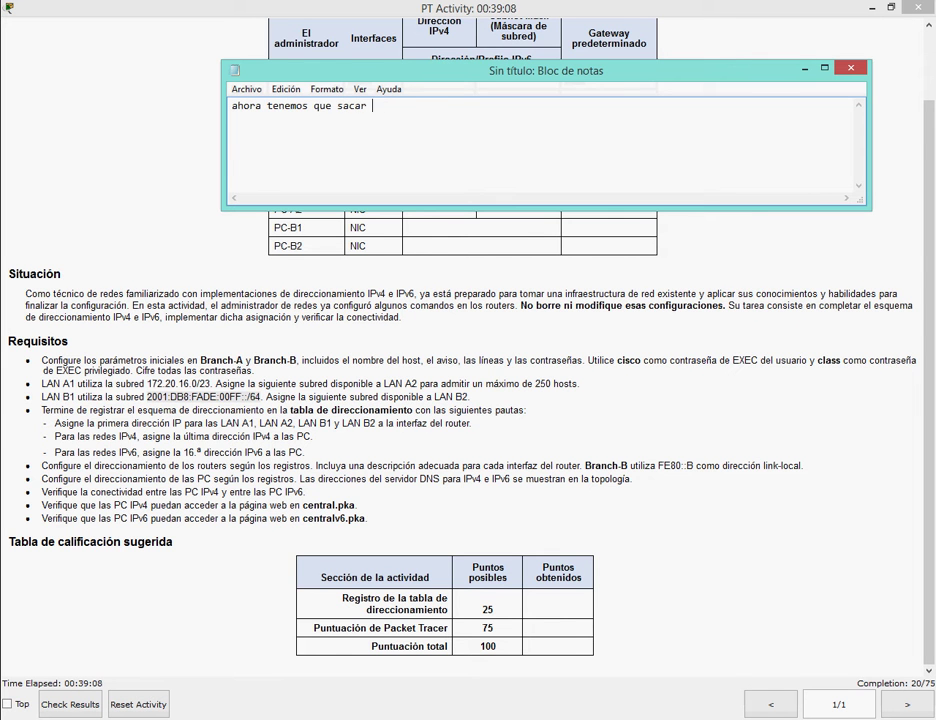
type("subredes la IPv6 que nos da")
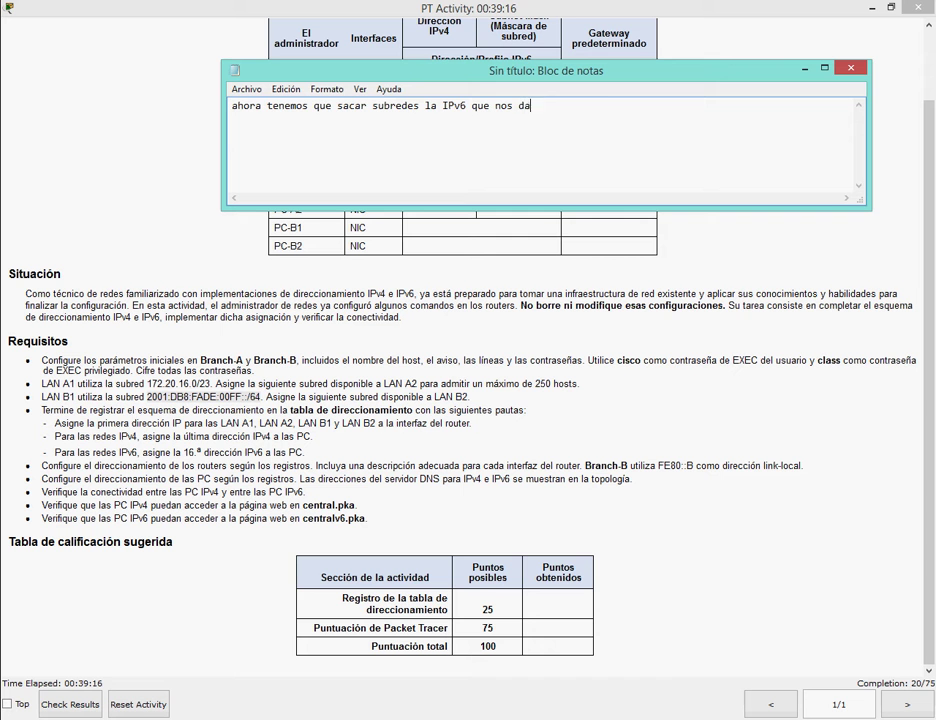
type(" la topologia")
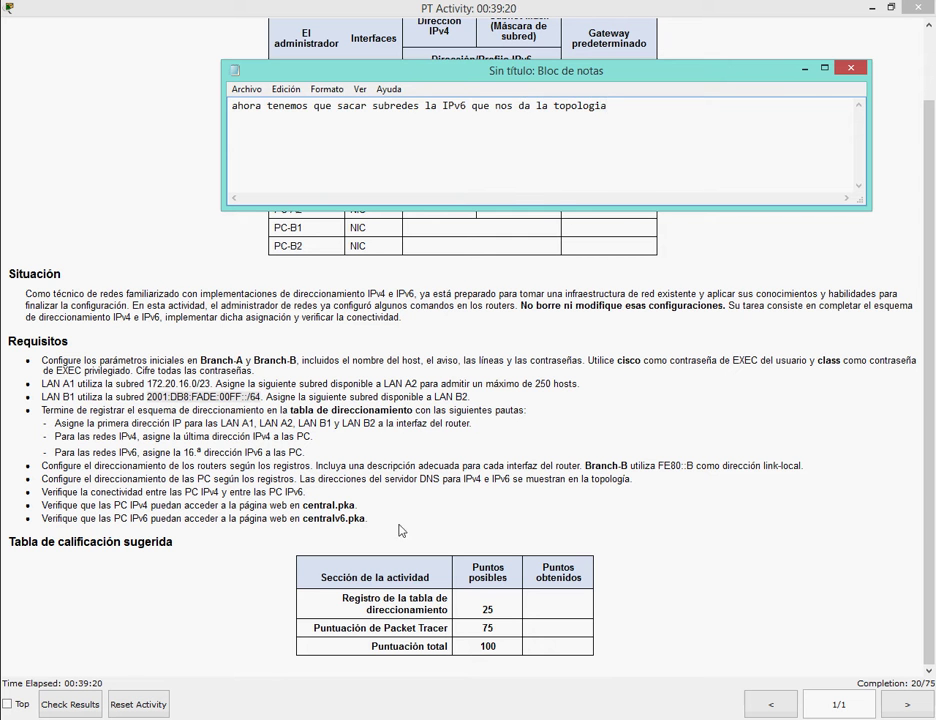
key("ctrl+a")
key("BackSpace")
Note that the same table is needed for IPv6, then select the B1 and B2 IPv6 rows in Excel.
key("alt+Tab")
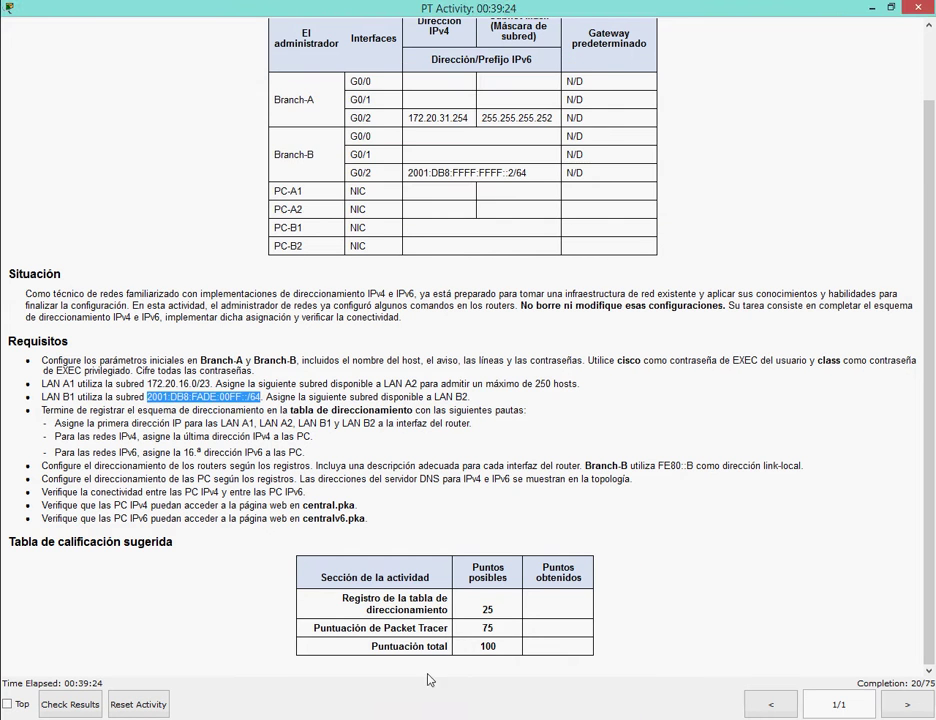
left_click(545, 645)
mouse_move(537, 668)
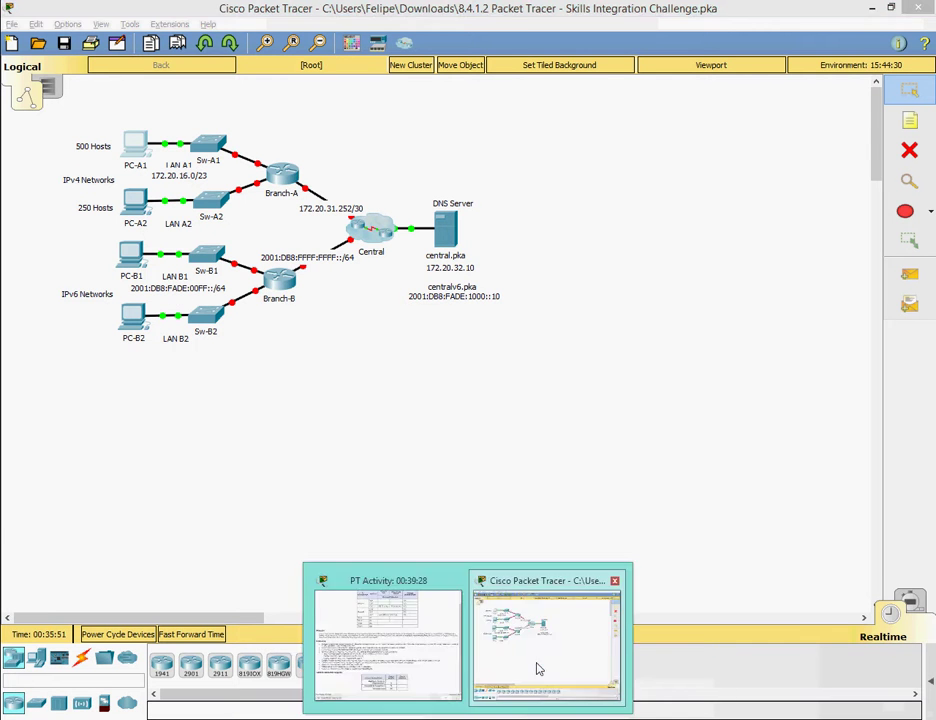
left_click(388, 640)
key("alt+Tab")
type("entonces ")
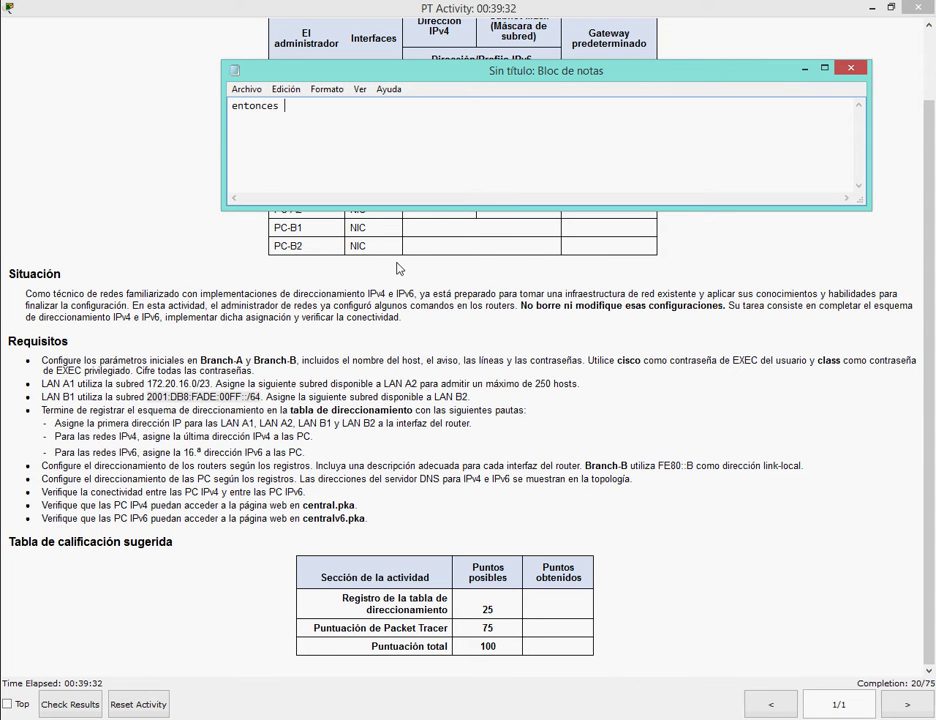
type("neceiitaremos hacer la misma tabla")
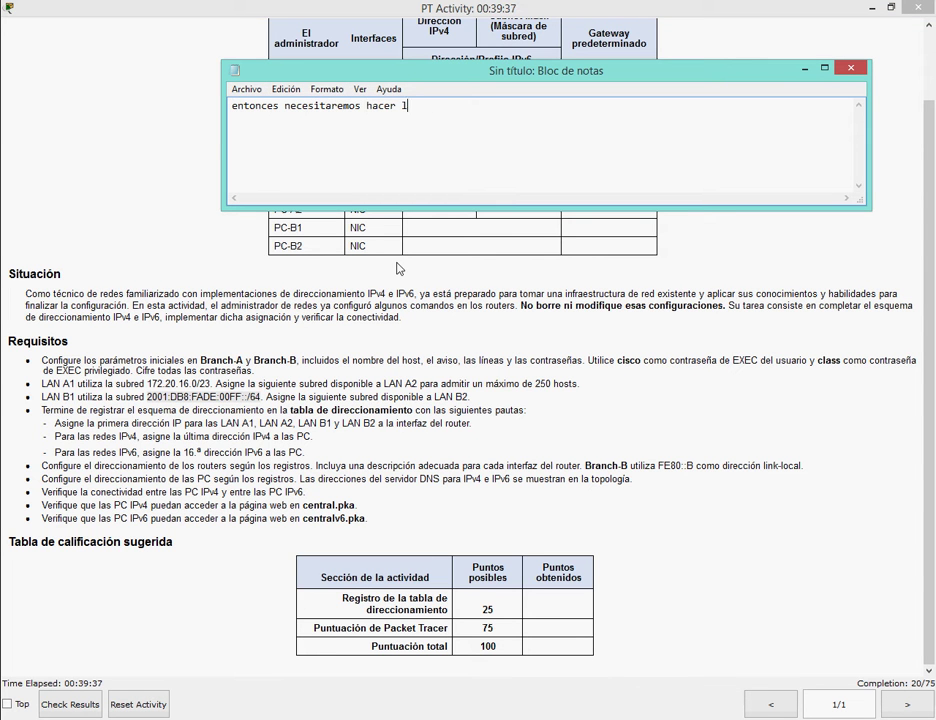
type(" pero con ips v")
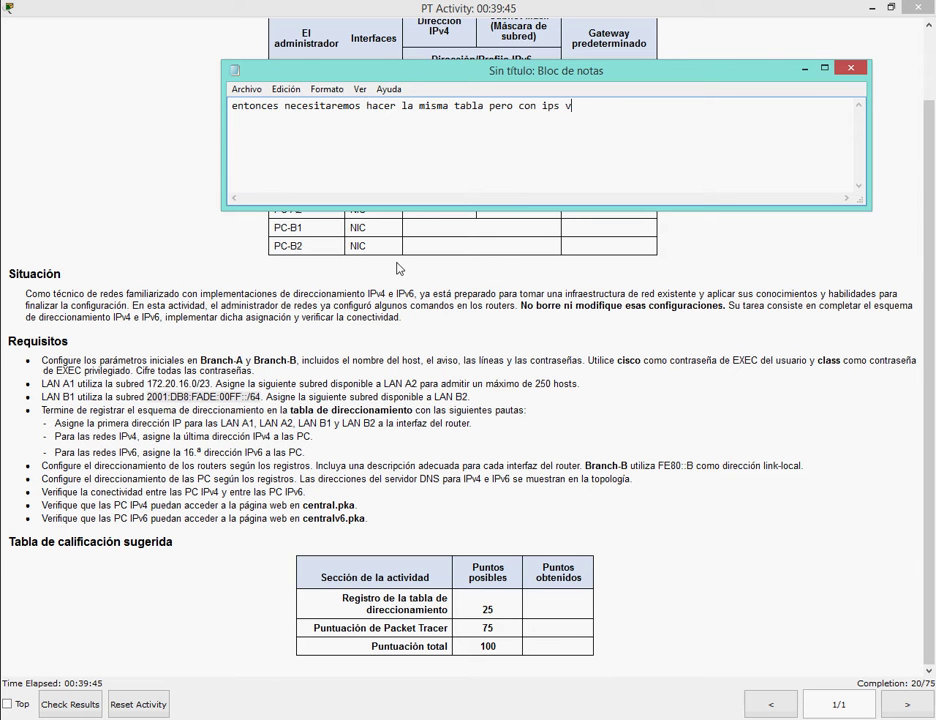
type("ersion 6 (IPv6")
key("ctrl+a")
key("Delete")
left_click(804, 69)
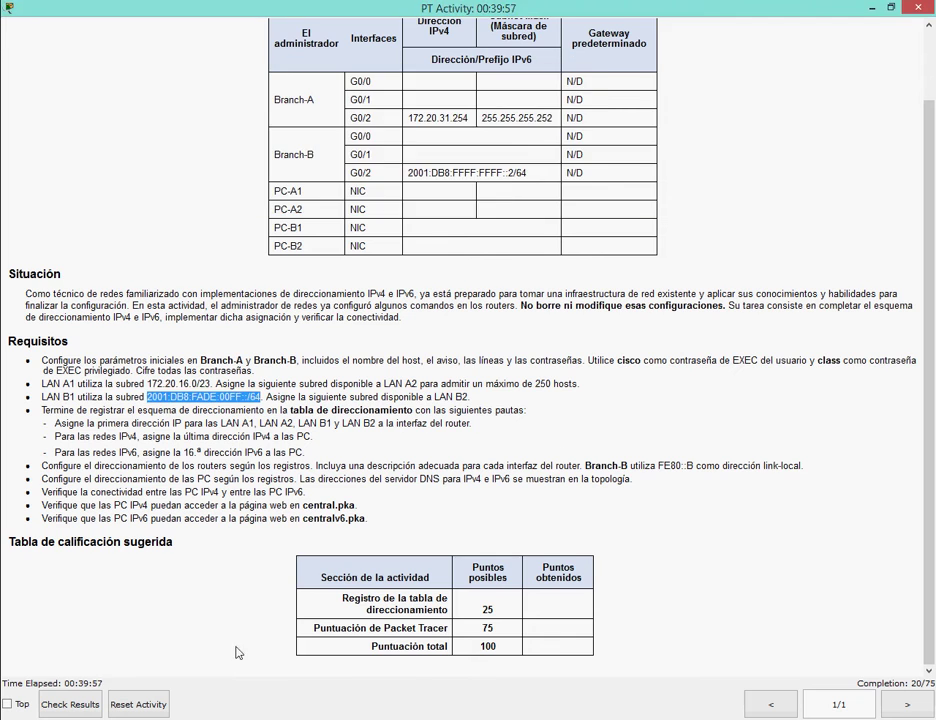
key("alt+Tab")
left_click_drag(127, 215, 620, 234)
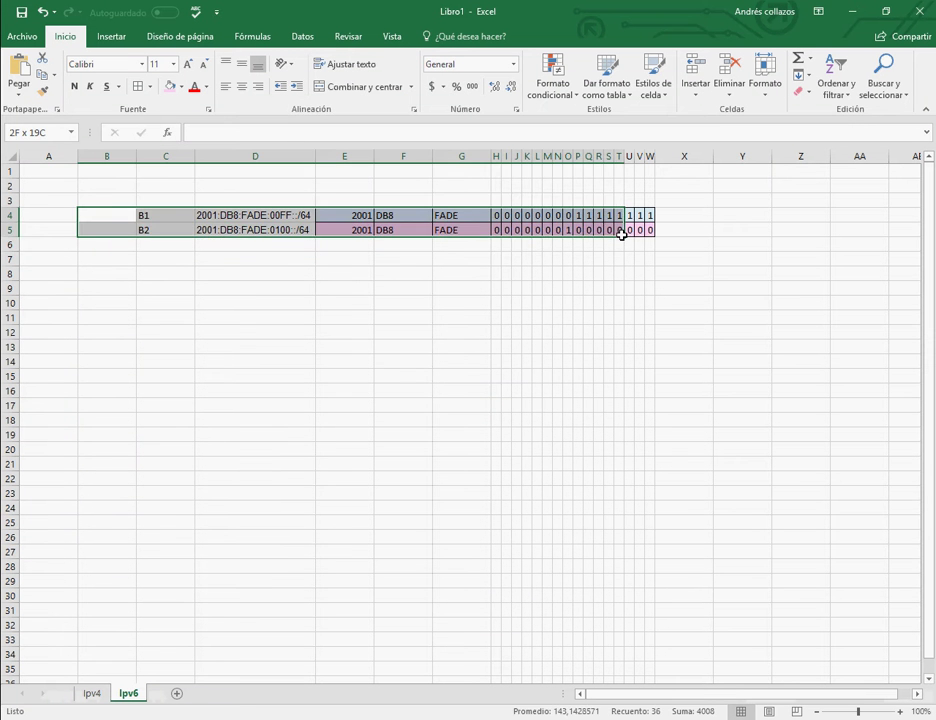
Review the Ipv4 sheet's A1:S8 subnet breakdown, then highlight the first-address guideline in the instructions.
left_click(649, 244)
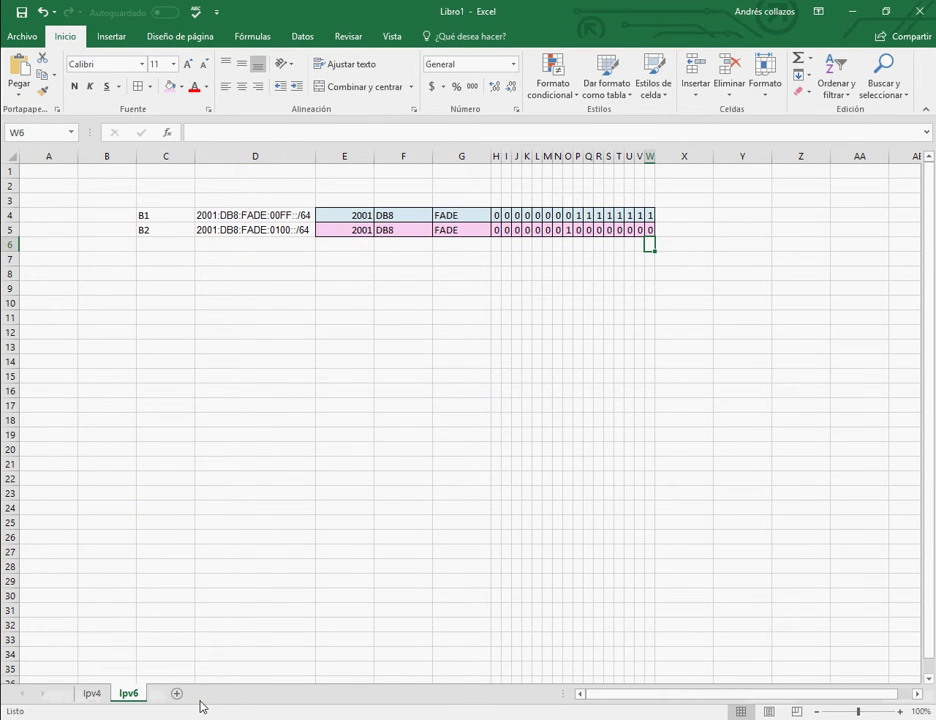
left_click(96, 694)
left_click_drag(42, 171, 389, 267)
left_click(347, 362)
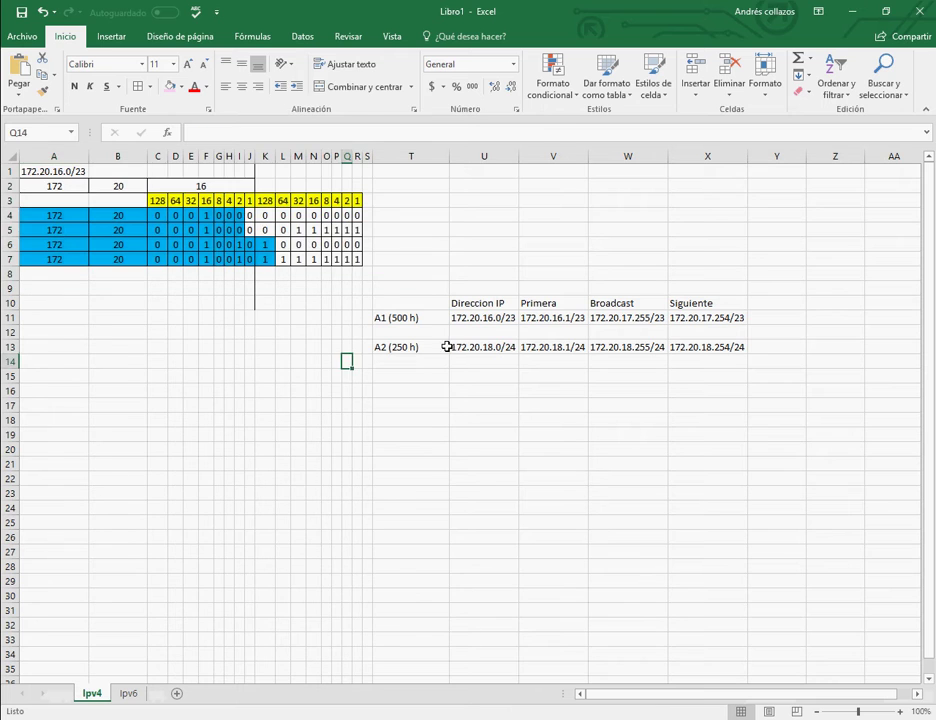
left_click(415, 686)
left_click_drag(55, 423, 466, 424)
Type a note stating Branch-A's addresses are IPv4 and Branch-B's are IPv6.
left_click(318, 457)
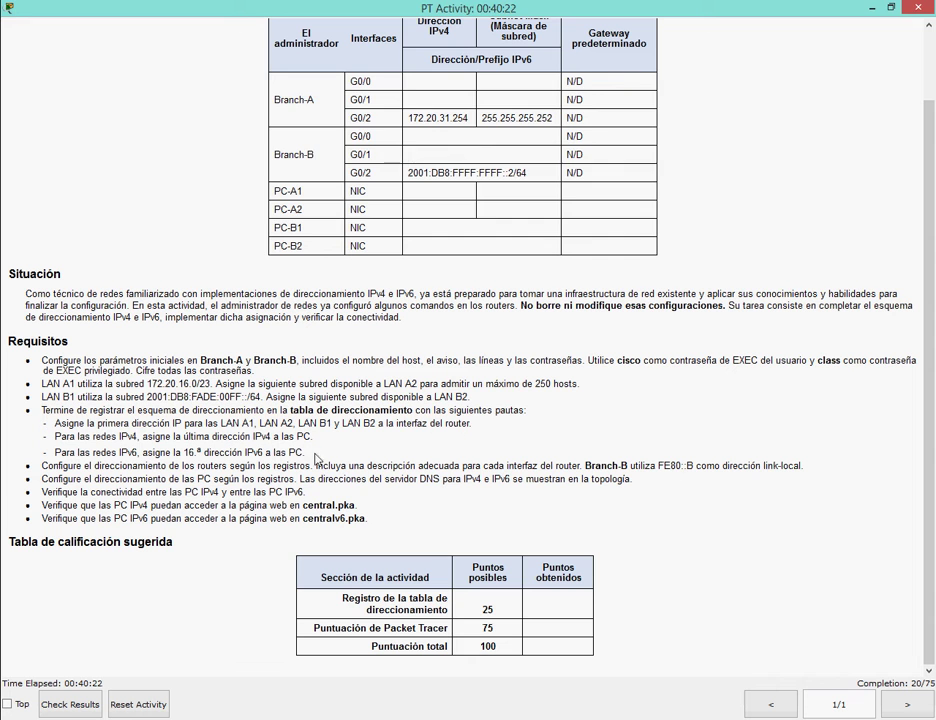
type("as l")
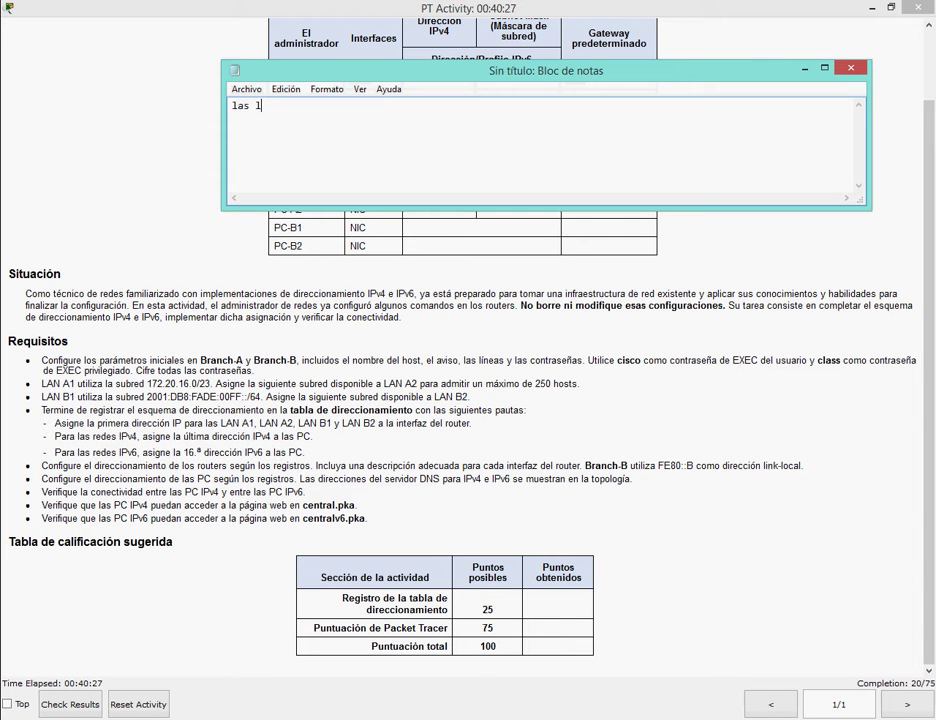
type("a a son del router")
left_click(545, 630)
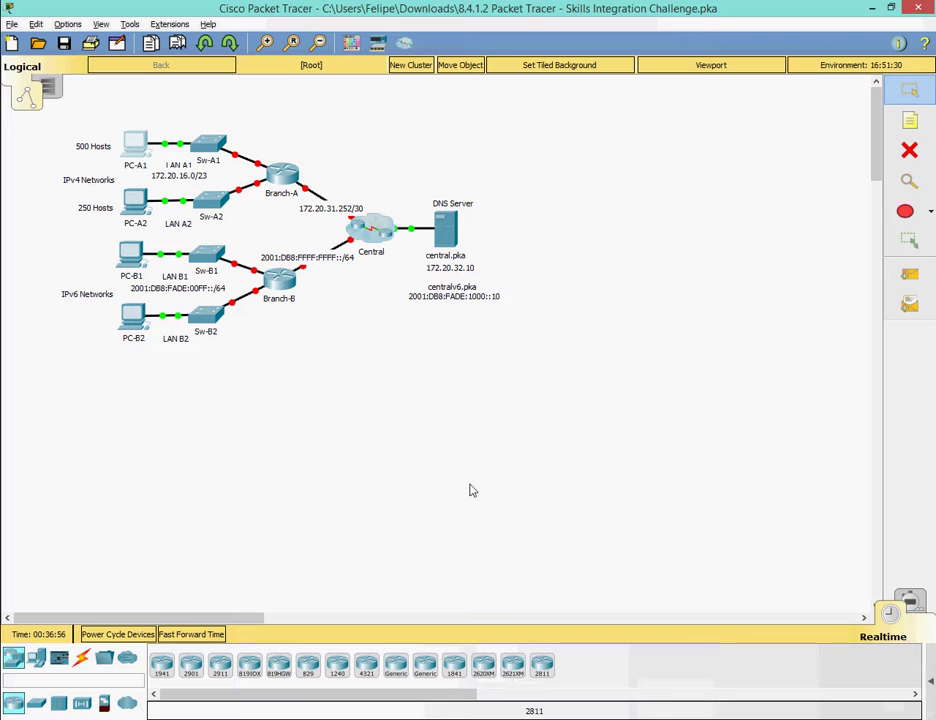
key("alt+Tab")
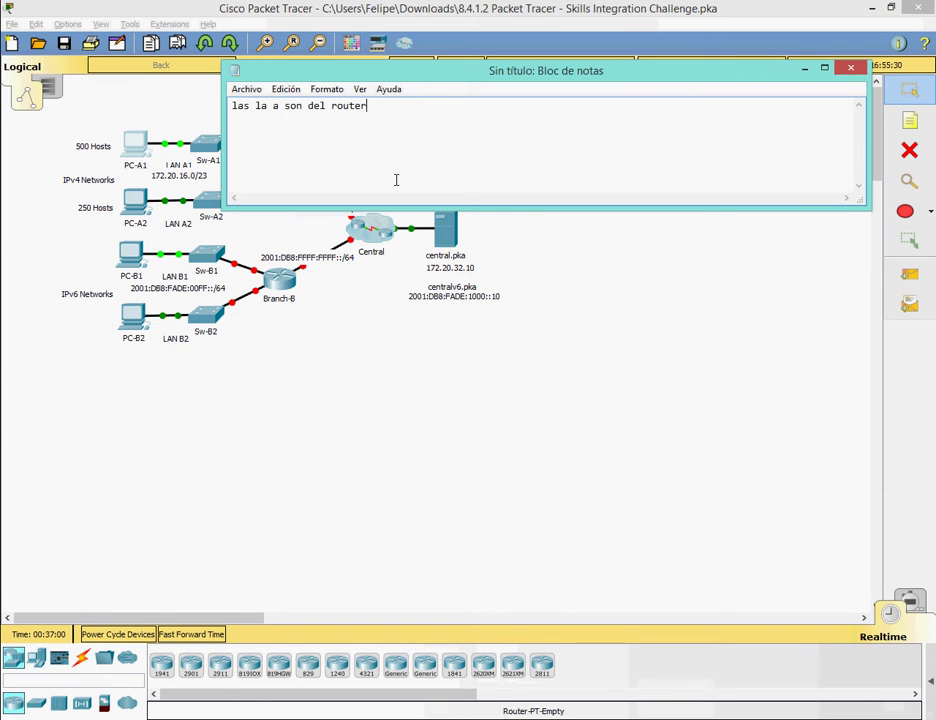
type("branch a y la")
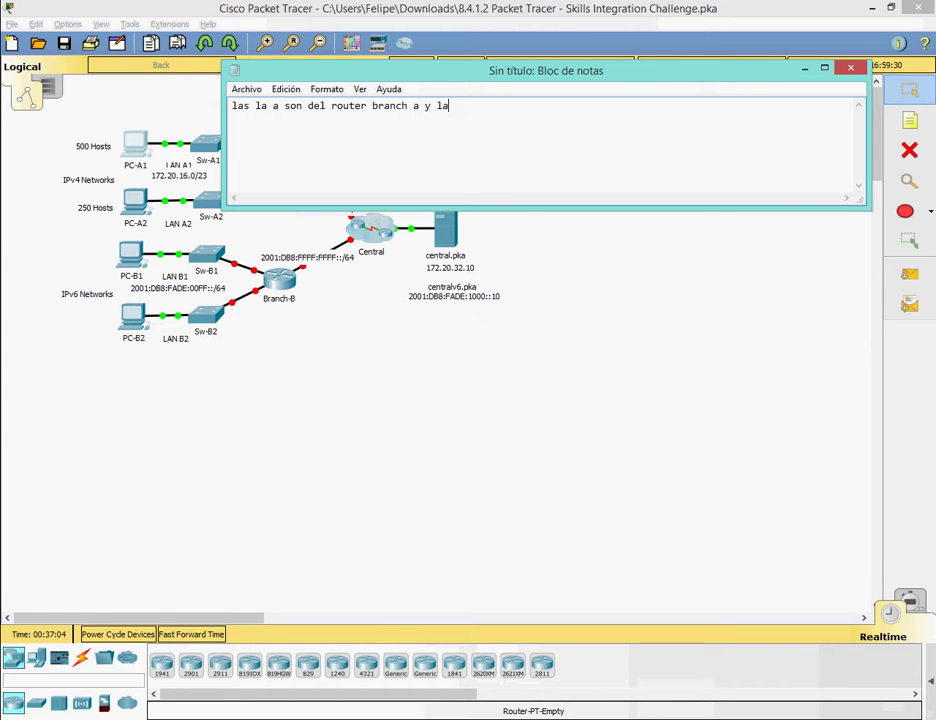
type("s b son del router b")
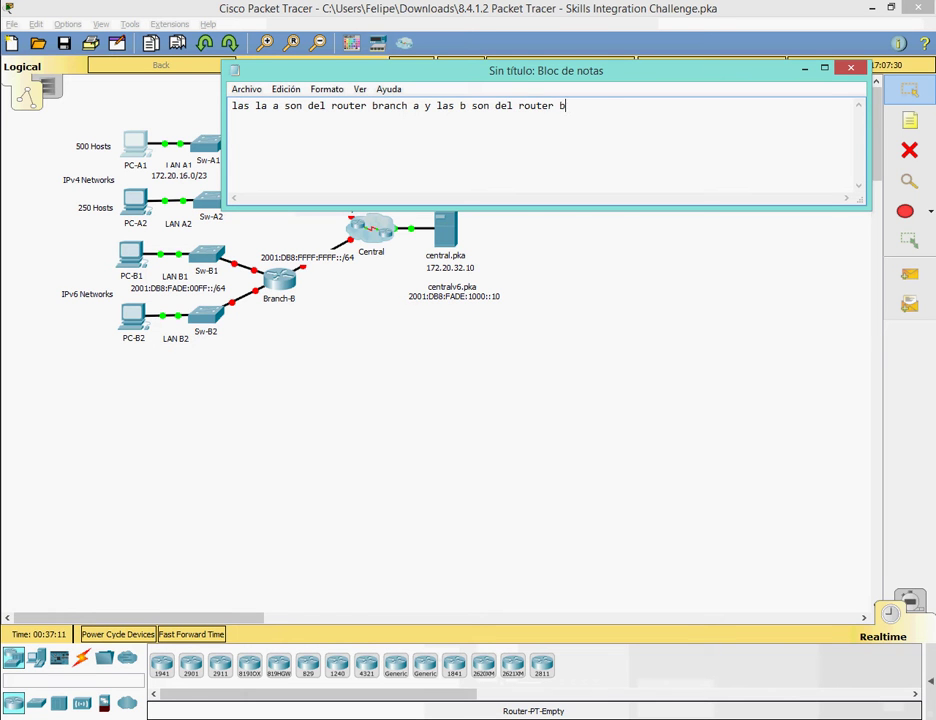
type("ranch b")
key("ctrl+a")
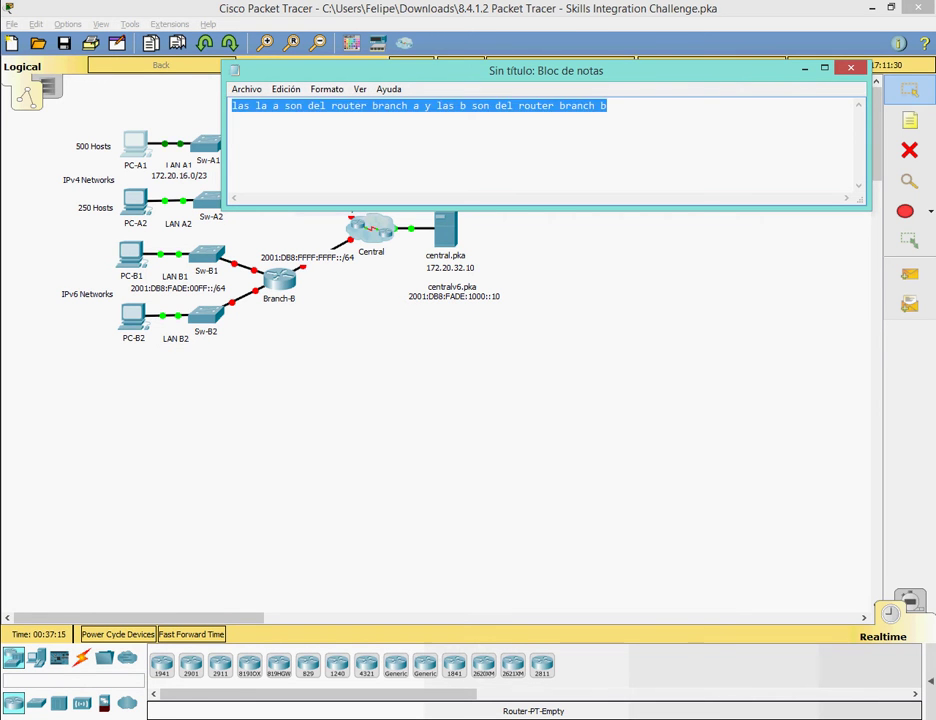
type("las ip del branch a son")
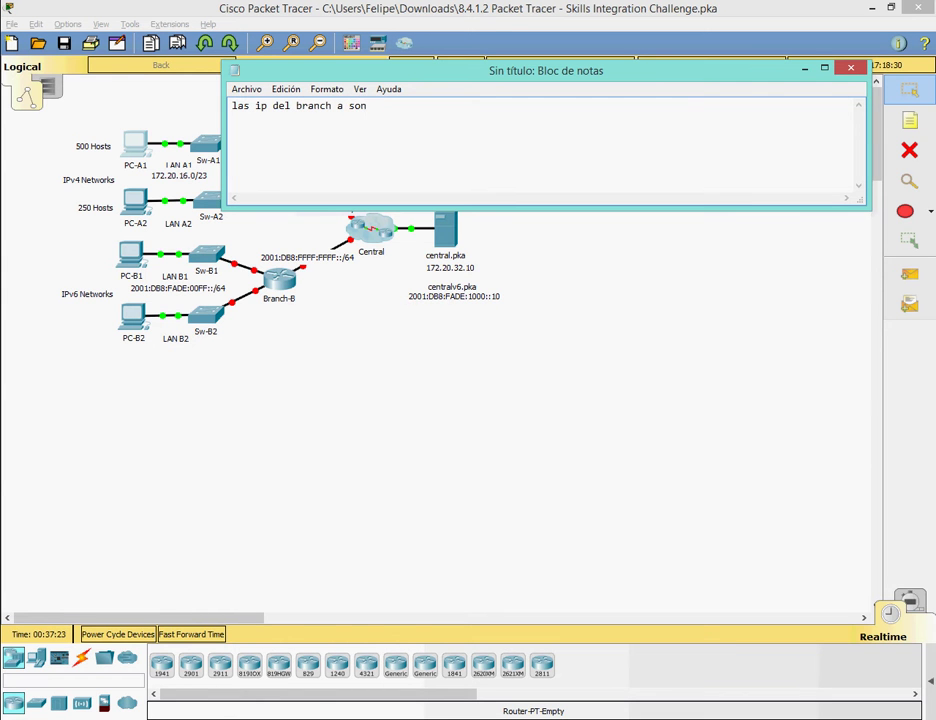
type(" IPv4 y las del branch")
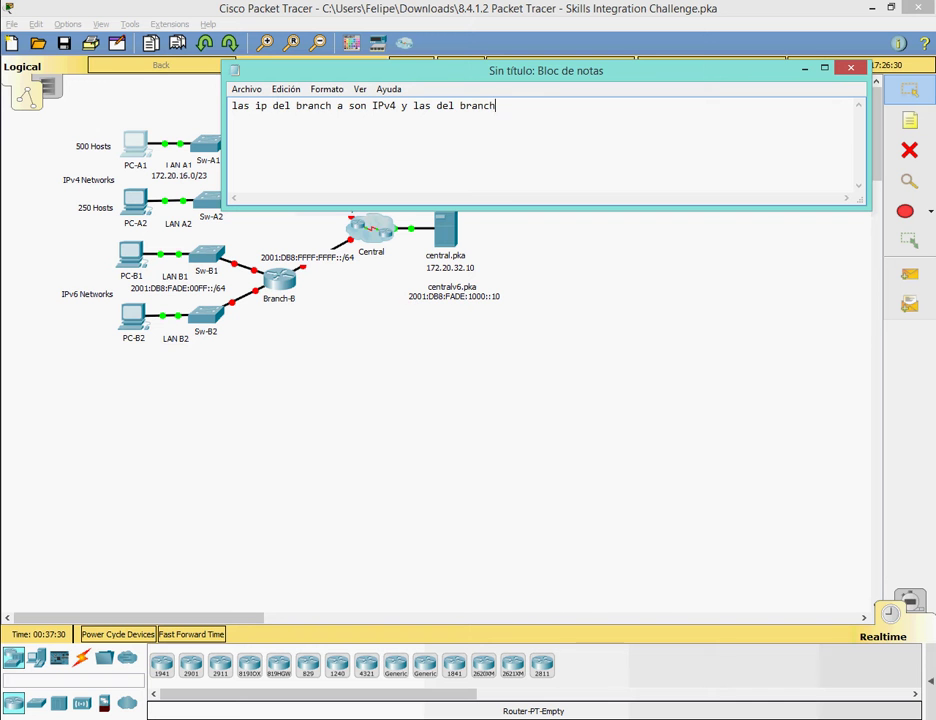
type(" b son IPv6")
Clear and close the note, returning to the activity instructions.
key("ctrl+a")
key("Delete")
left_click(850, 67)
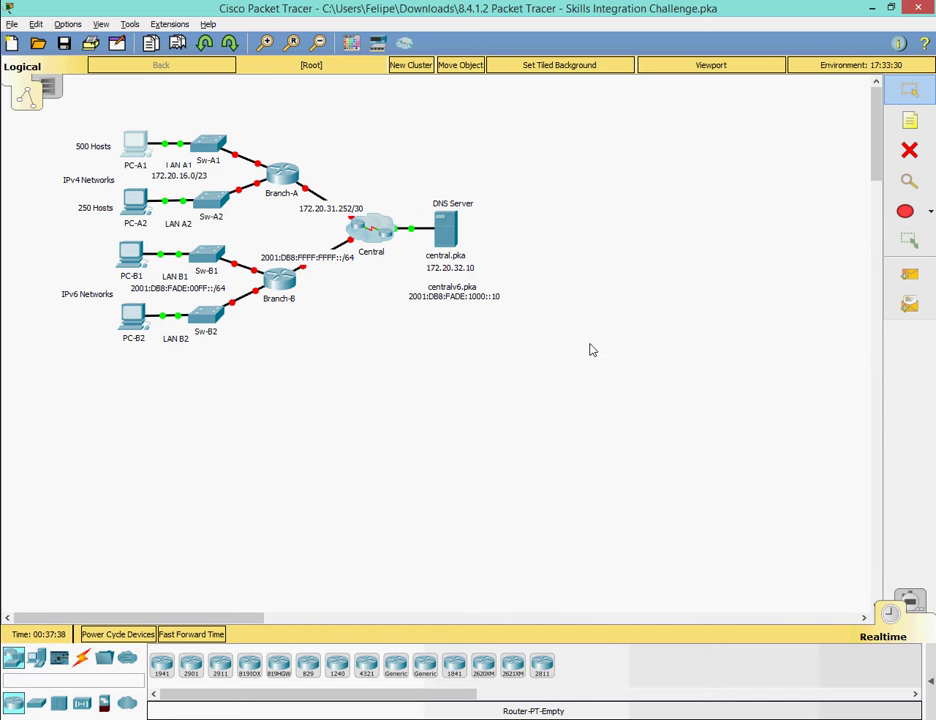
key("alt+Tab")
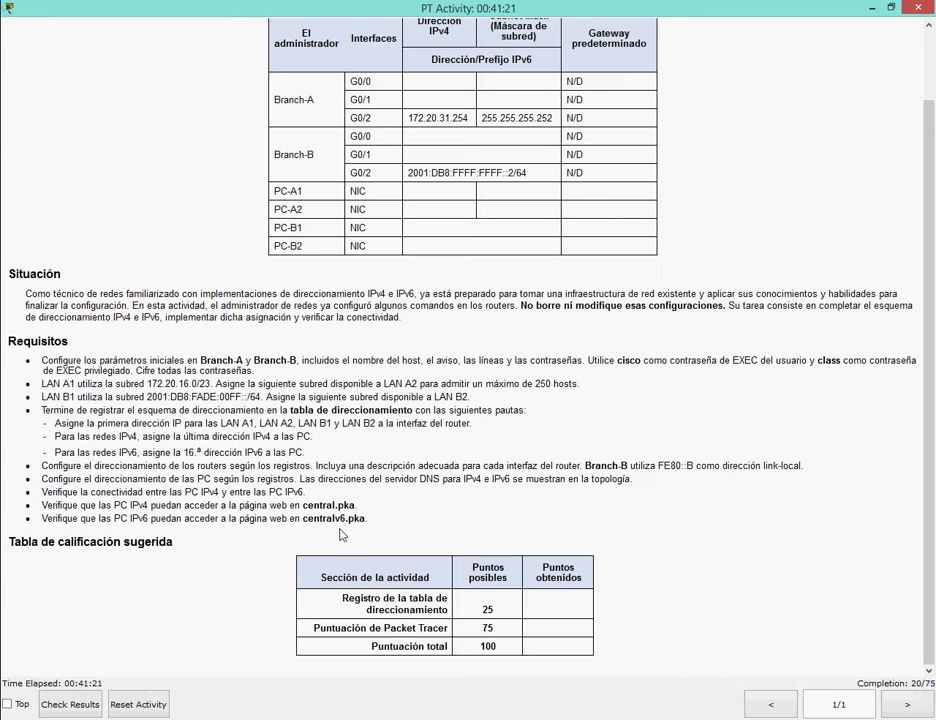
Open Branch-A's CLI and enter privileged mode, global configuration and interface G0/0 (en, config t, int g0/0).
left_click_drag(54, 423, 471, 423)
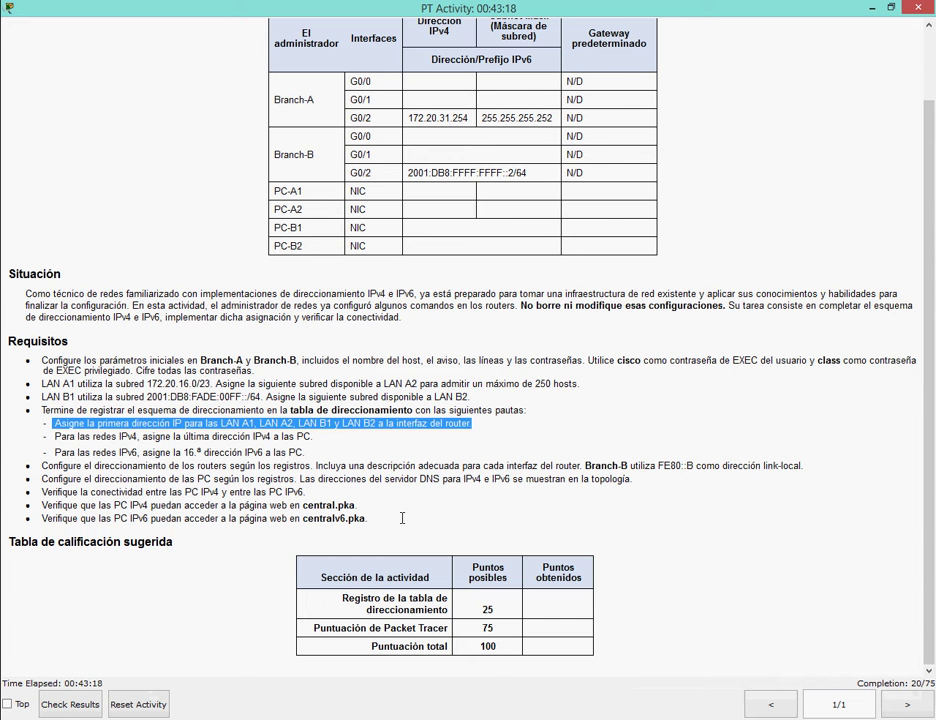
key("alt+Tab")
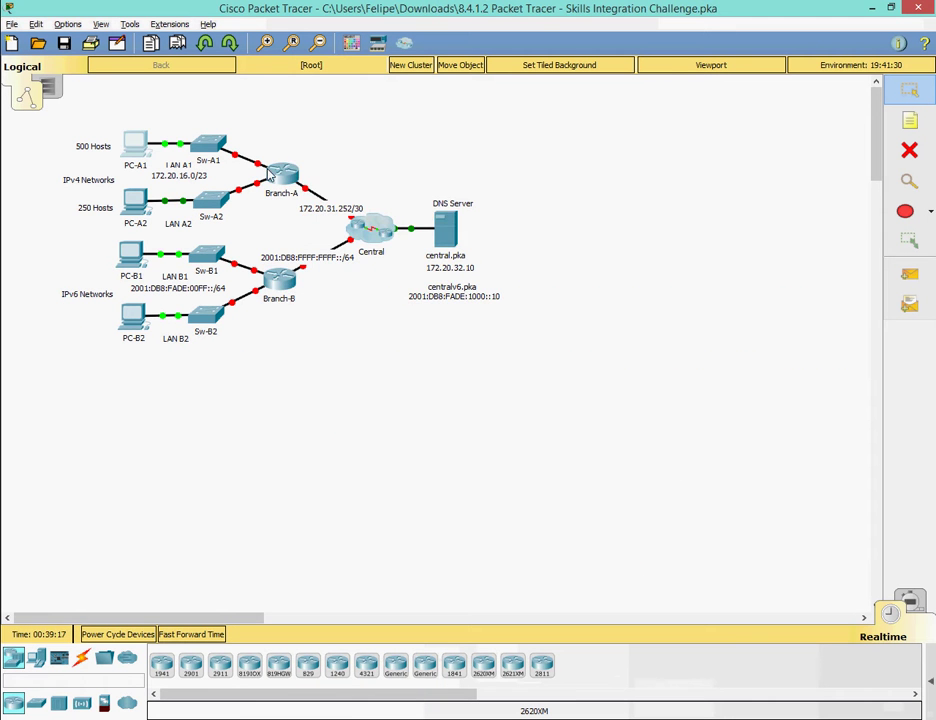
left_click(281, 172)
key("Return")
key("Return")
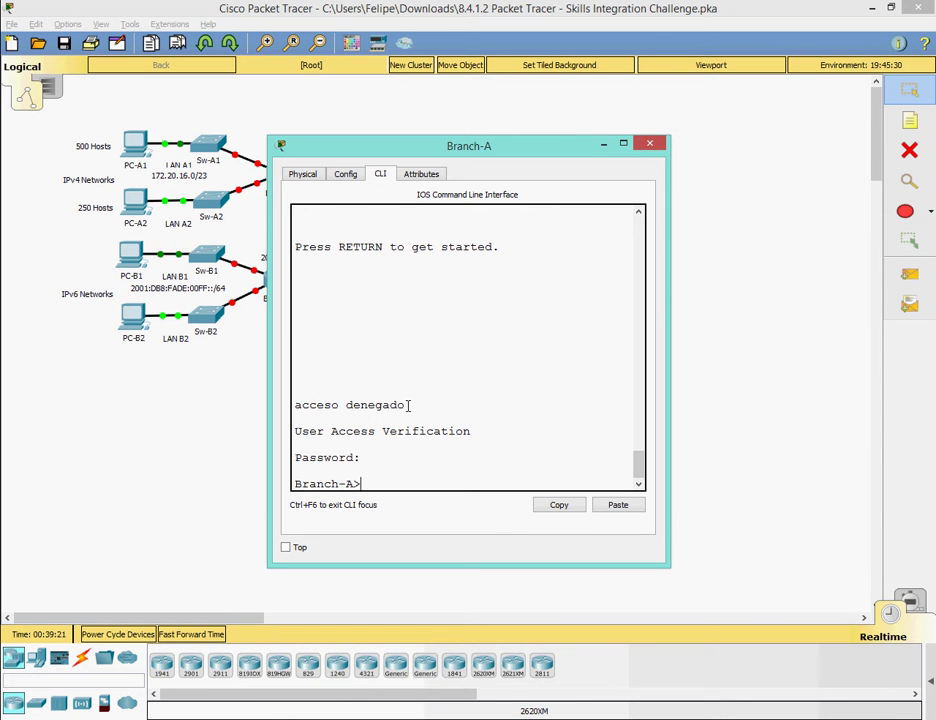
type("en")
key("Return")
key("Return")
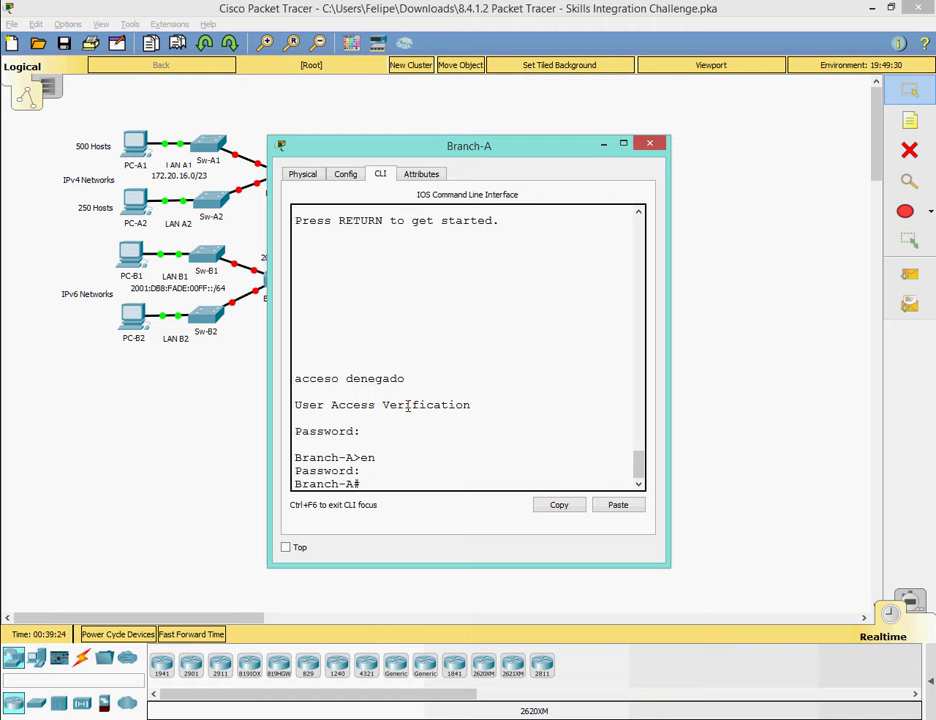
type("config t")
key("Return")
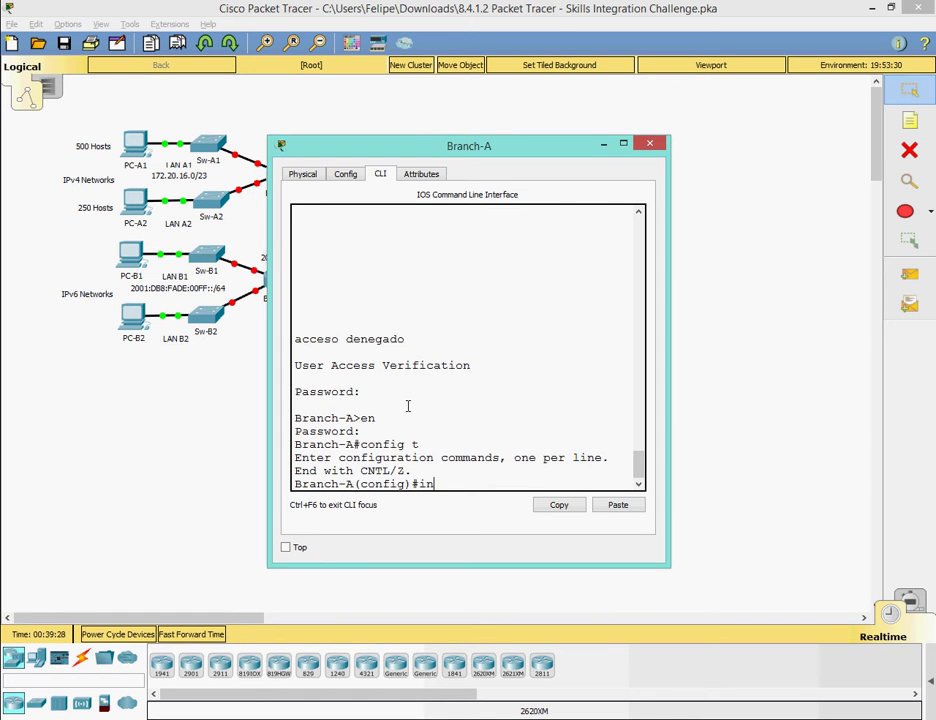
type("int g0/0")
key("Return")
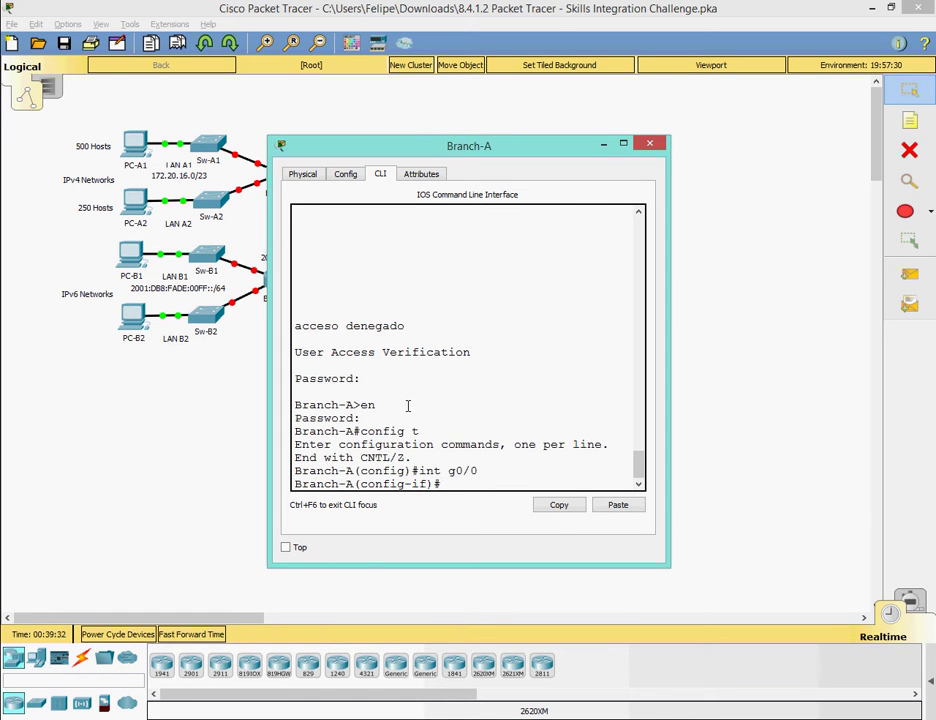
Place the console beside the subnet sheet and type ip address 172.20.16.1 255.255.254.0.
left_click_drag(402, 146, 507, 152)
left_click(754, 149)
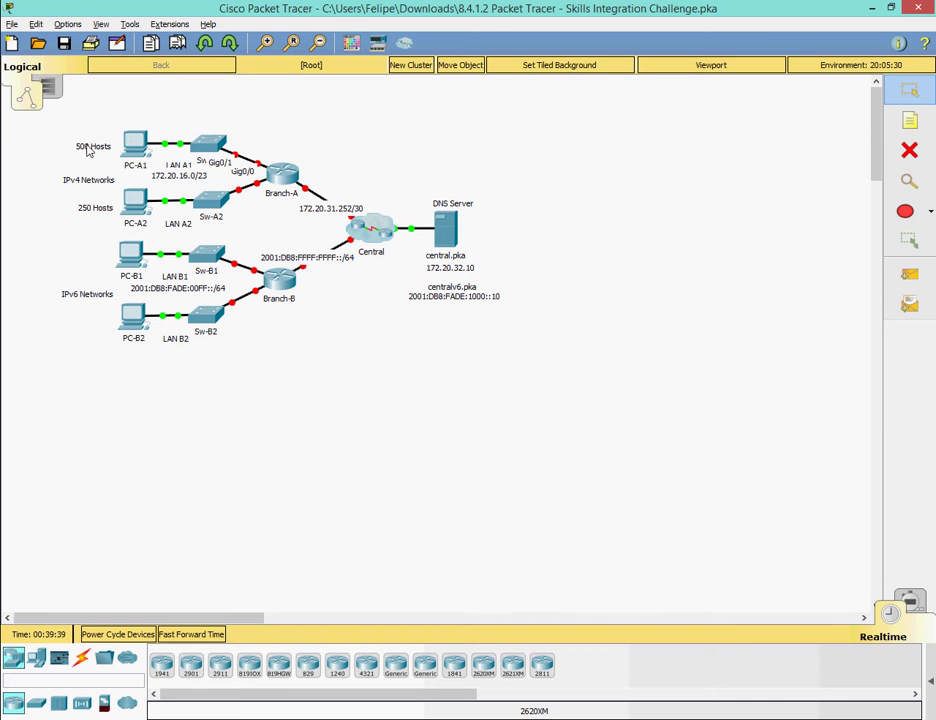
left_click(593, 660)
key("alt+Tab")
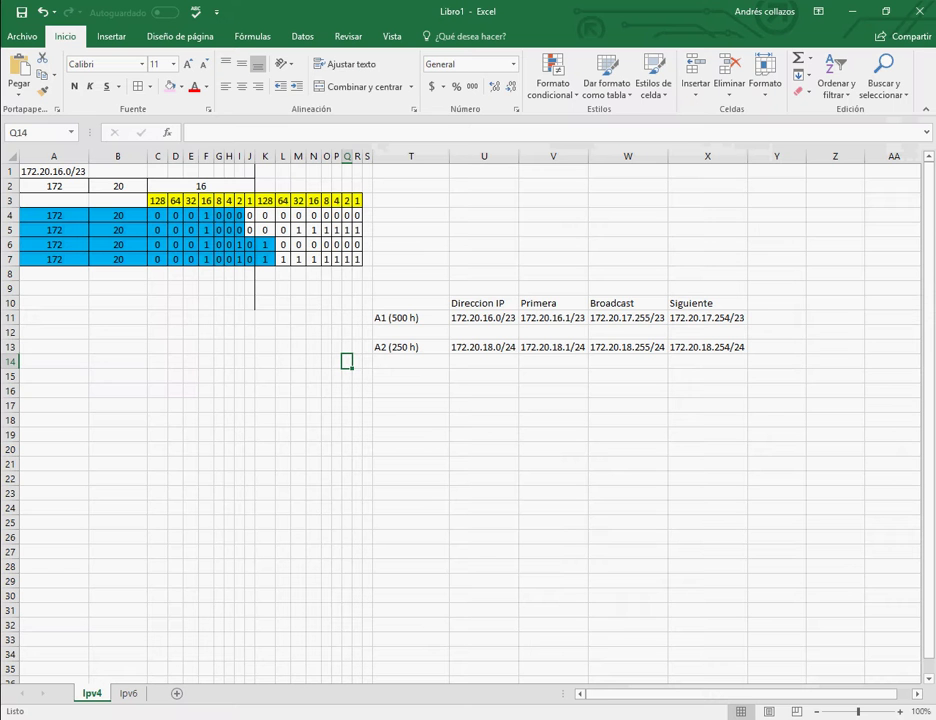
left_click(884, 14)
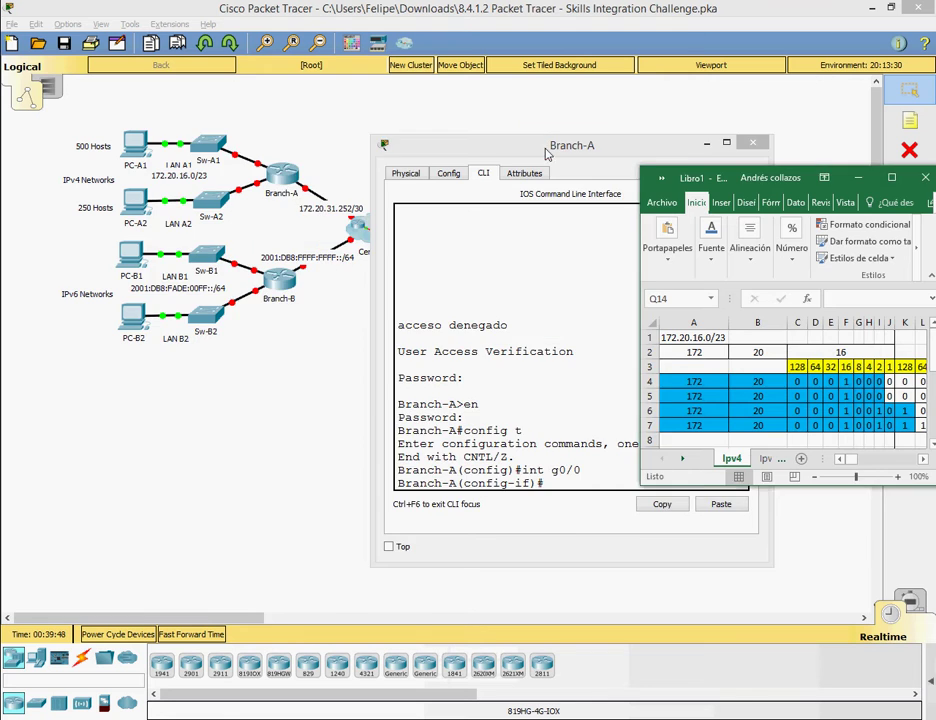
left_click_drag(522, 202, 278, 91)
left_click_drag(727, 172, 677, 104)
left_click(810, 100)
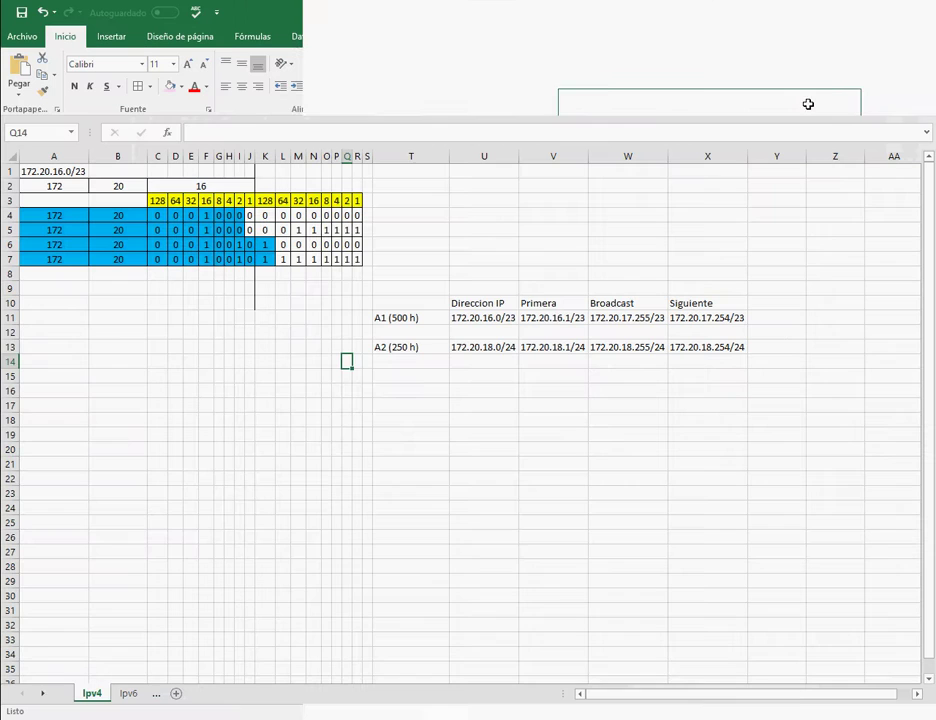
key("alt+Tab")
left_click_drag(389, 95, 272, 168)
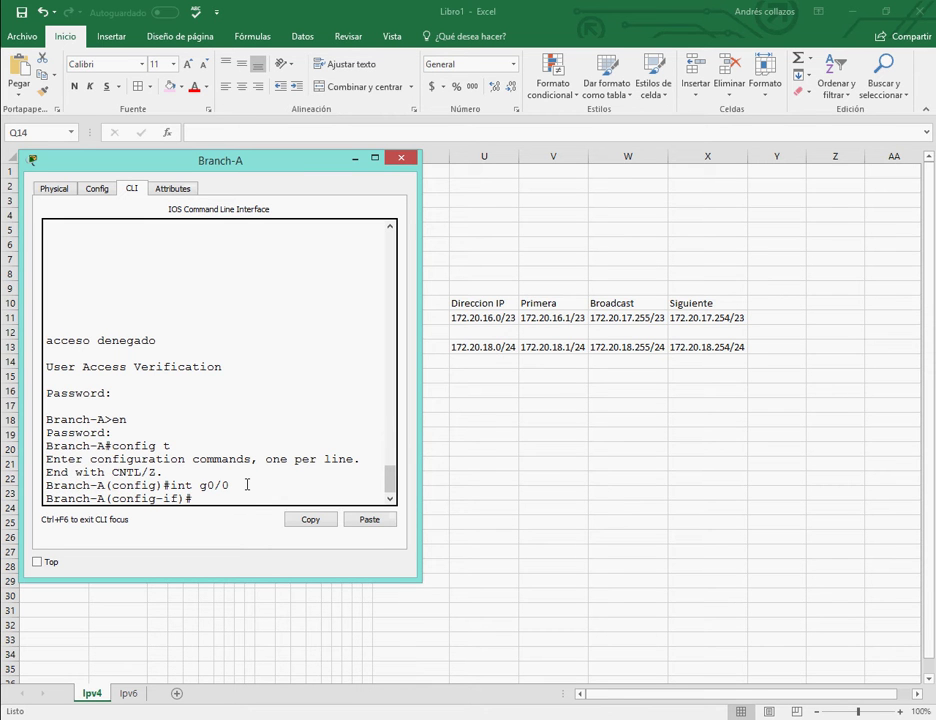
type("ddress 172.20.16.1")
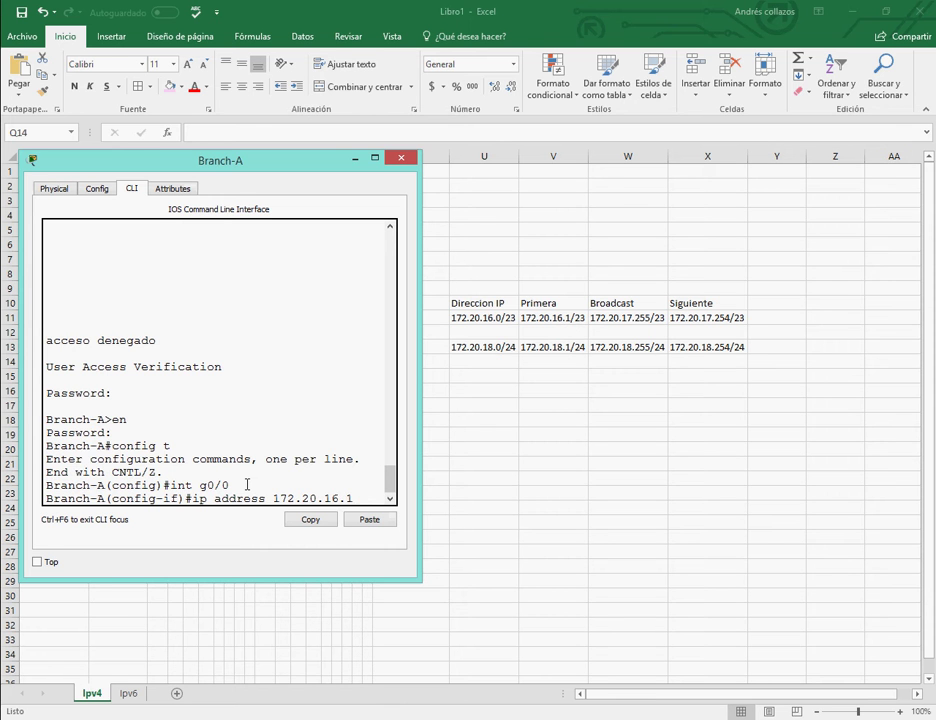
type(" 255.255.254.0")
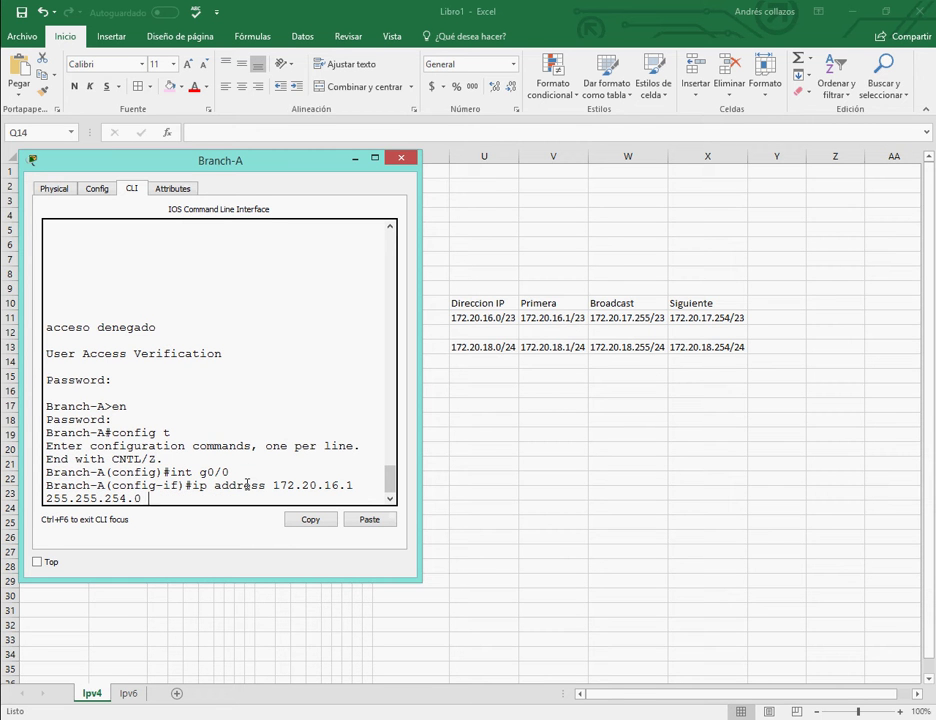
left_click(355, 159)
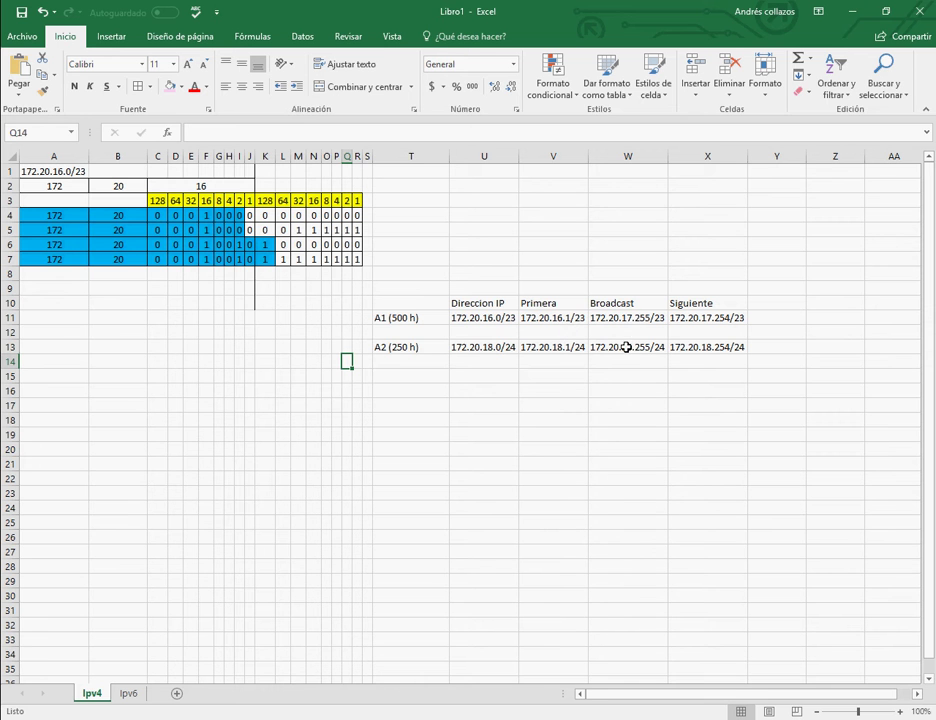
Apply the G0/0 address, bring G0/0 up with no shut, and exit the interface.
mouse_move(515, 716)
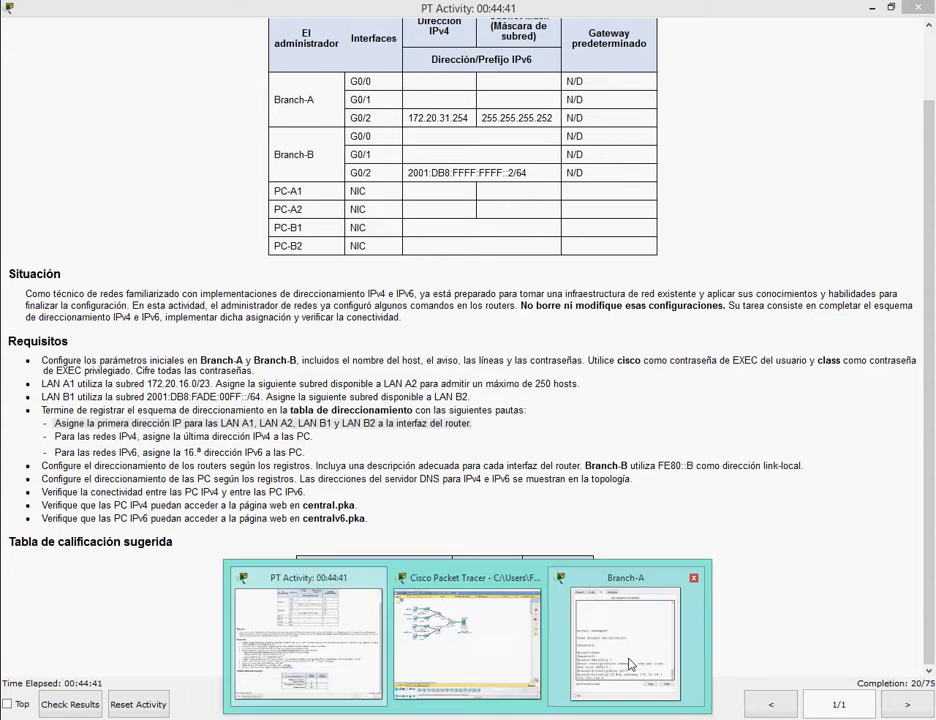
left_click(620, 608)
left_click_drag(276, 158, 610, 224)
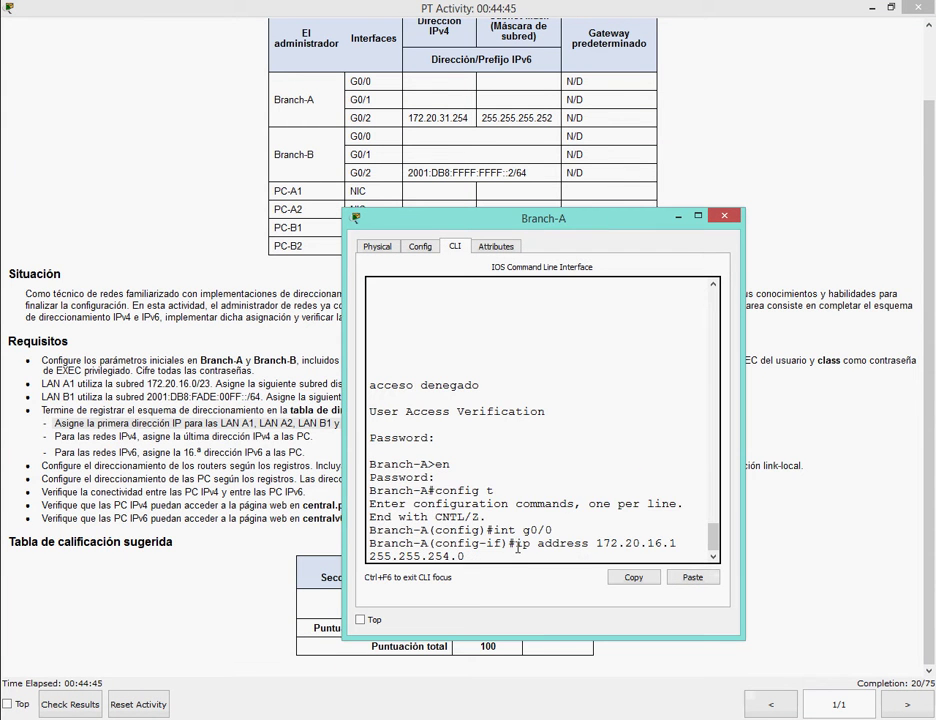
key("Return")
type("no shut")
key("Return")
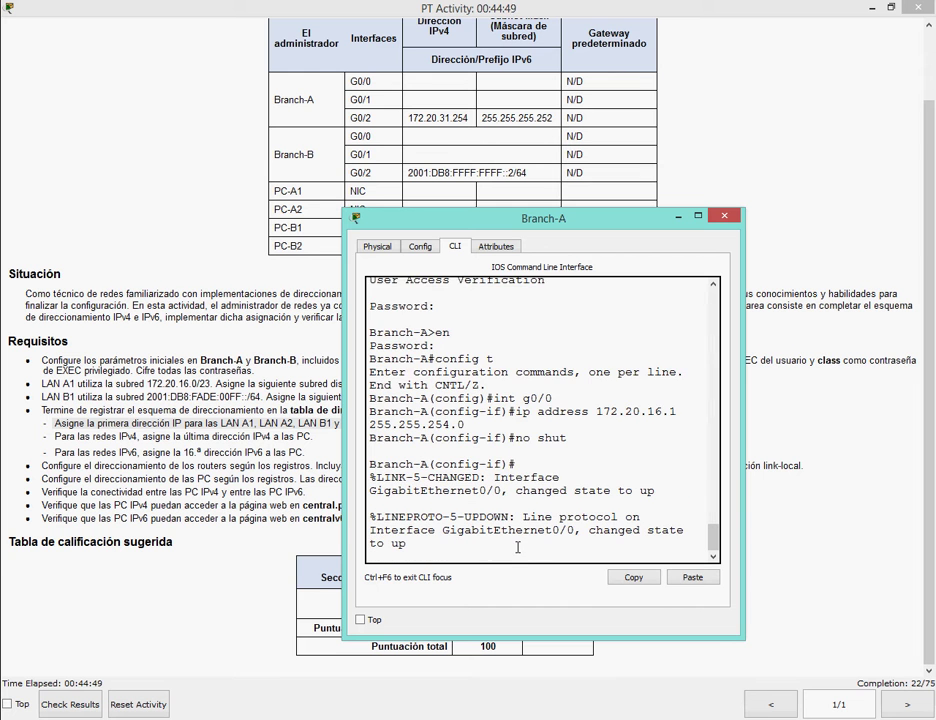
key("Return")
type("exit")
key("Return")
Give G0/1 the address 172.20.18.1 255.255.255.0, enable it with no shut, and exit.
type("in")
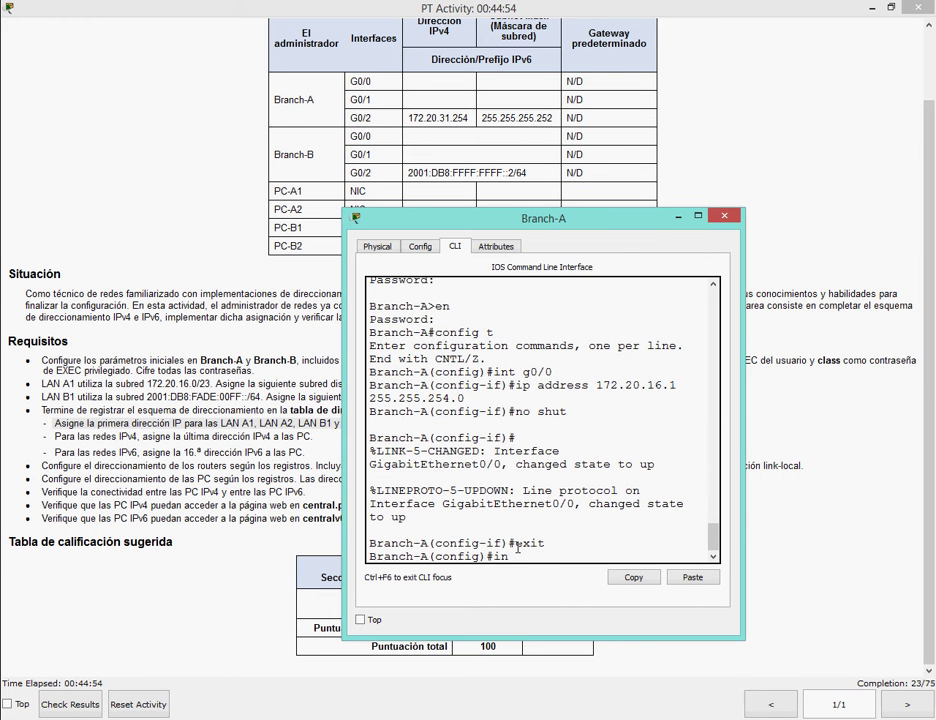
type("t g0/0")
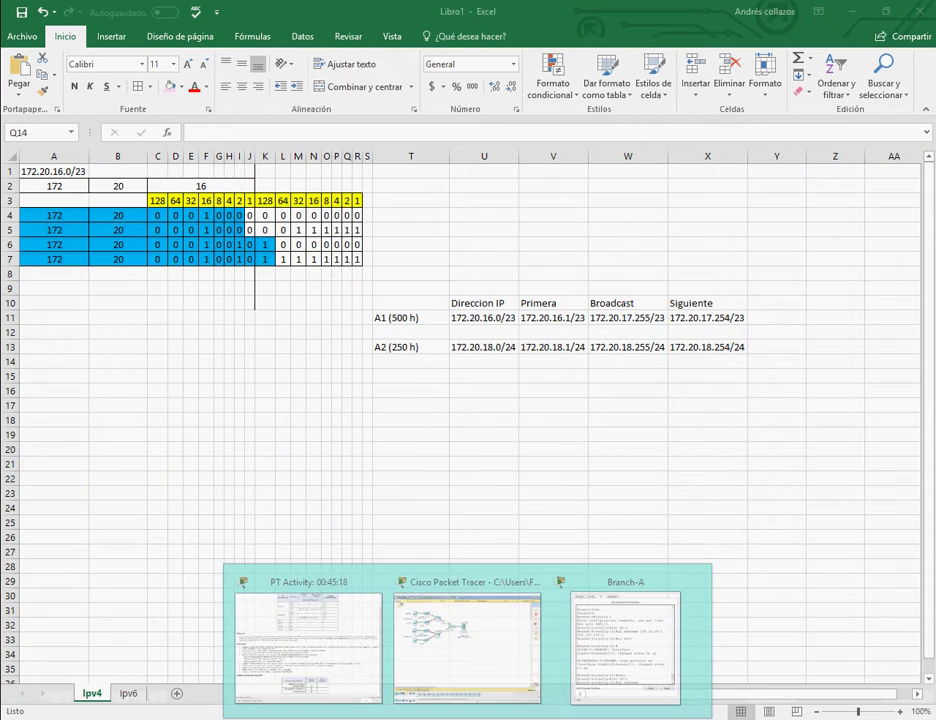
left_click(627, 647)
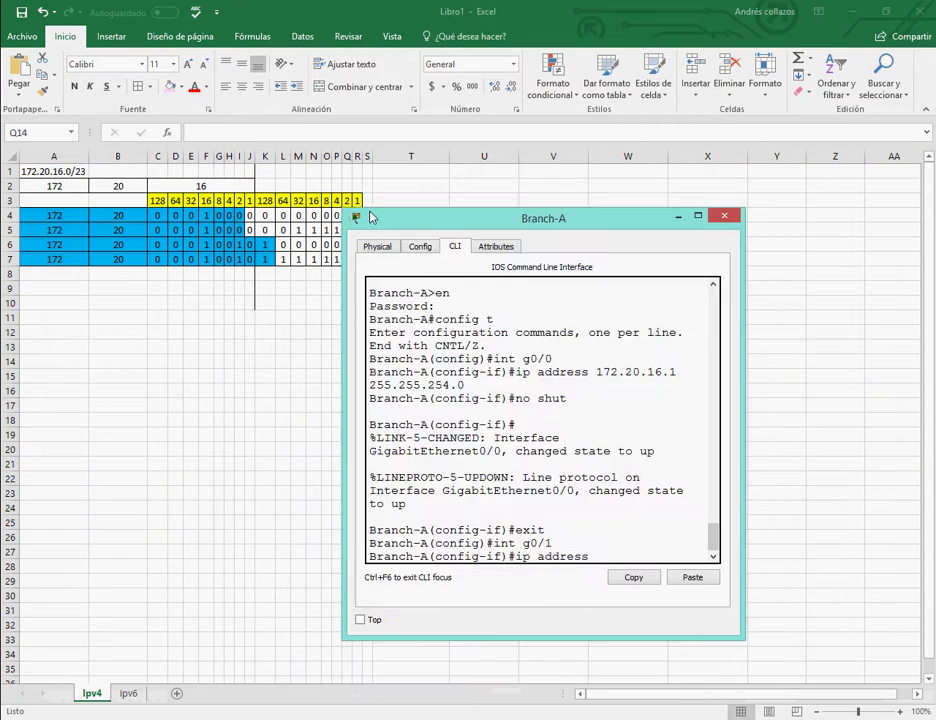
left_click_drag(368, 210, 9, 125)
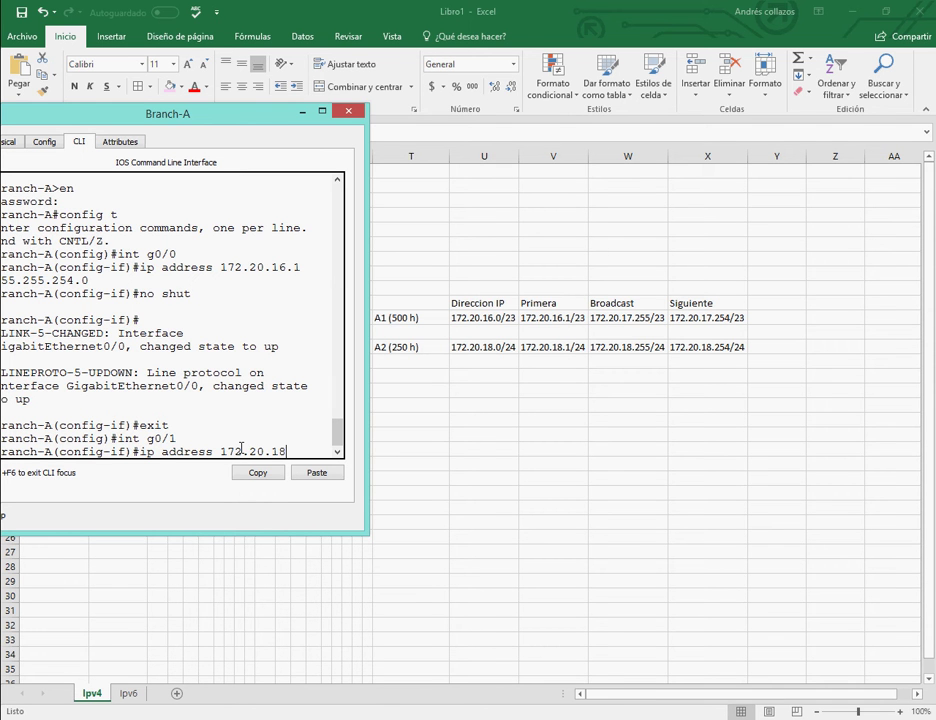
type("255.255.0")
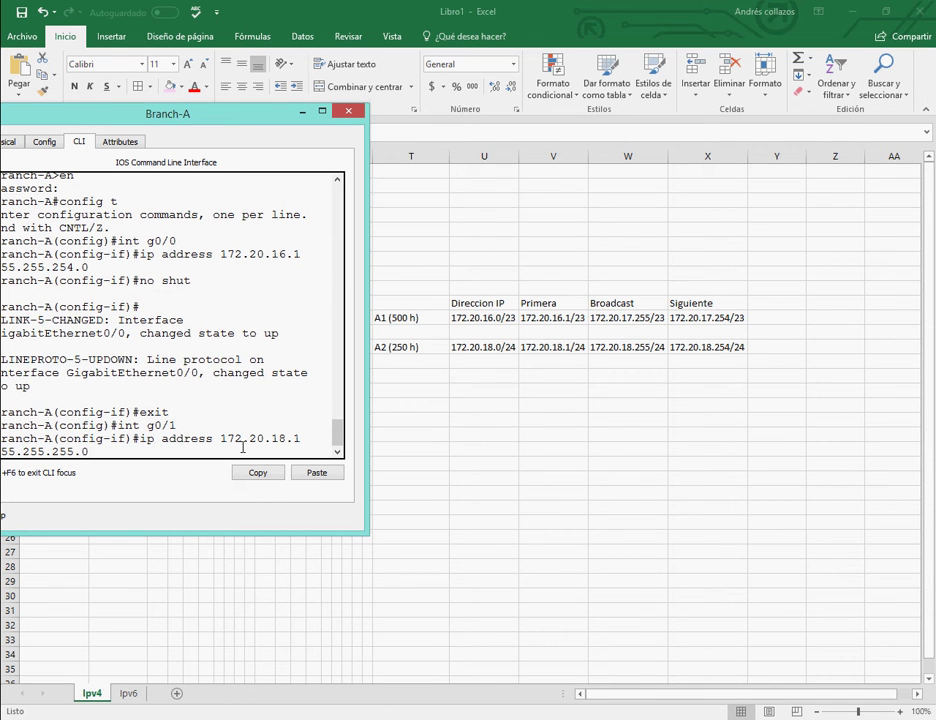
left_click_drag(160, 113, 195, 111)
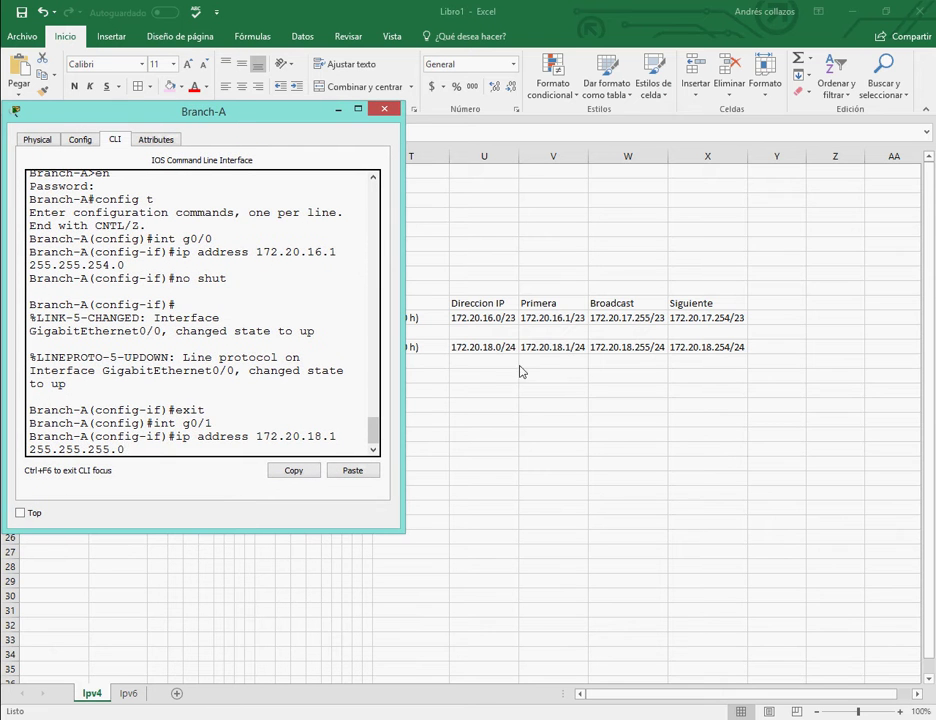
key("Return")
type("no sh")
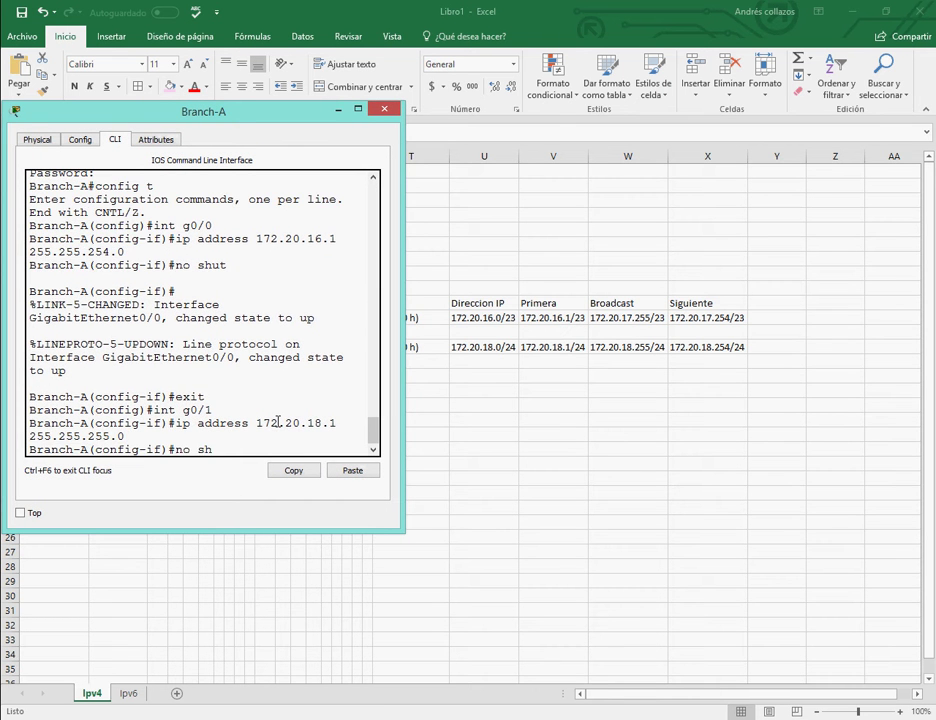
type("ut")
key("Return")
key("Return")
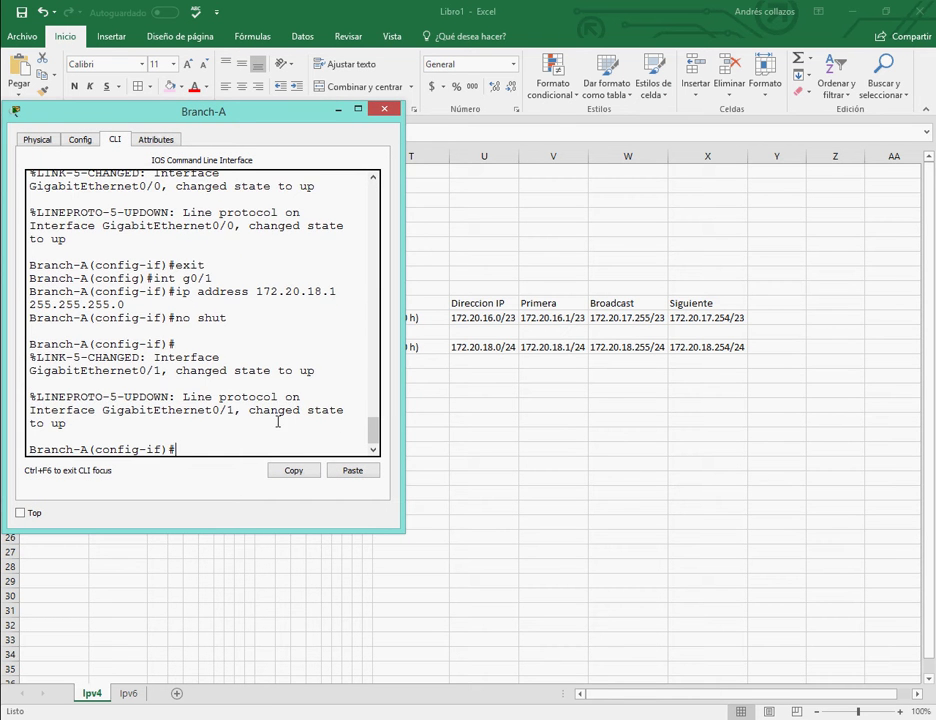
type("exit")
key("Return")
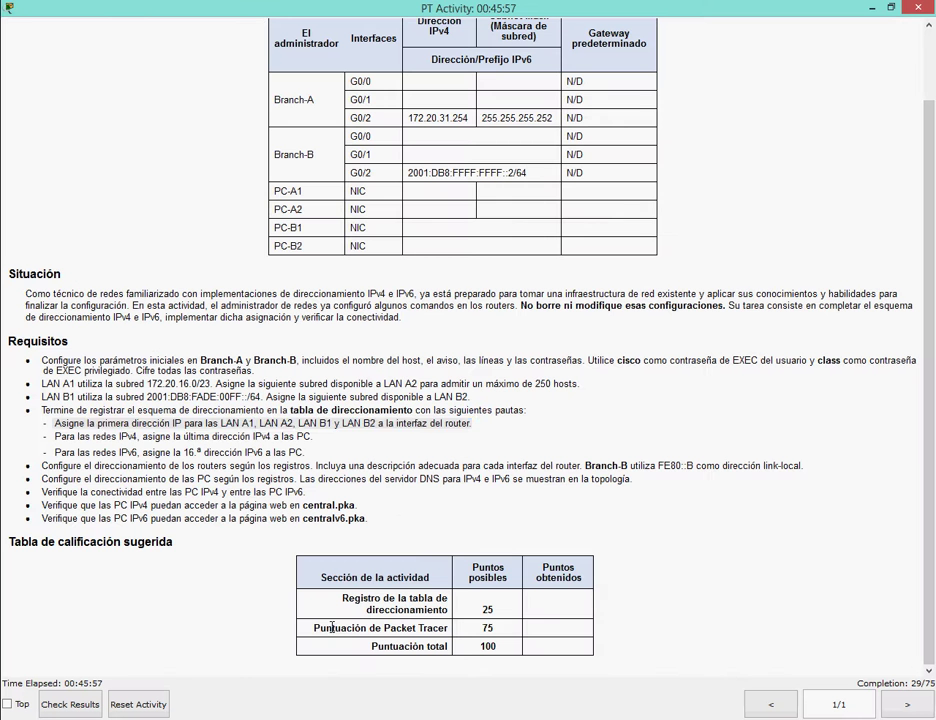
left_click_drag(54, 423, 470, 423)
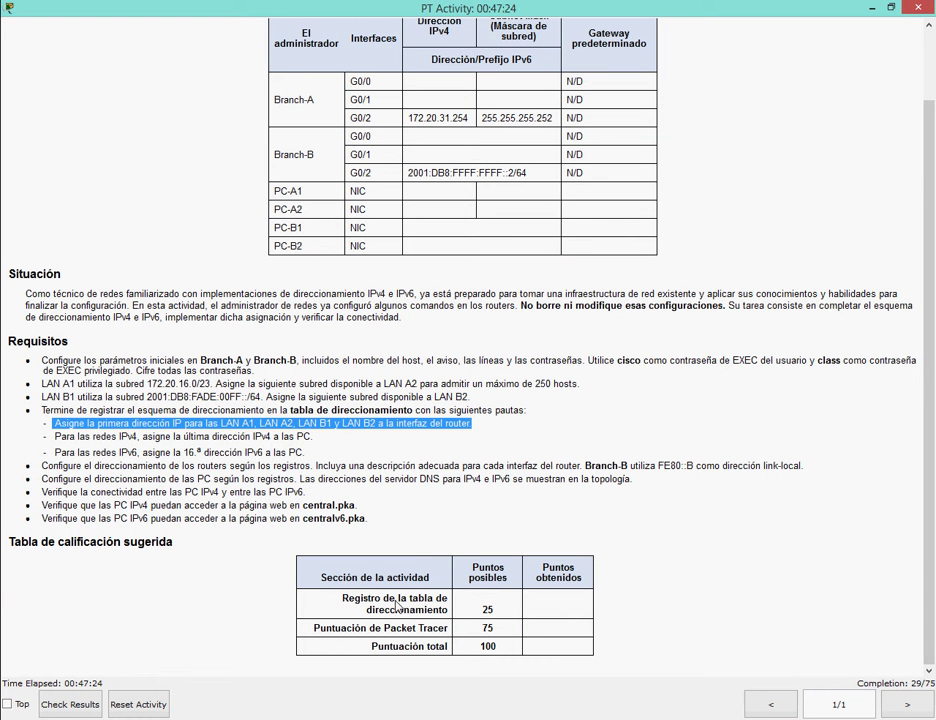
Discard a quick scratch note and bring the Branch-A console back to the screen centre.
key("alt+Tab")
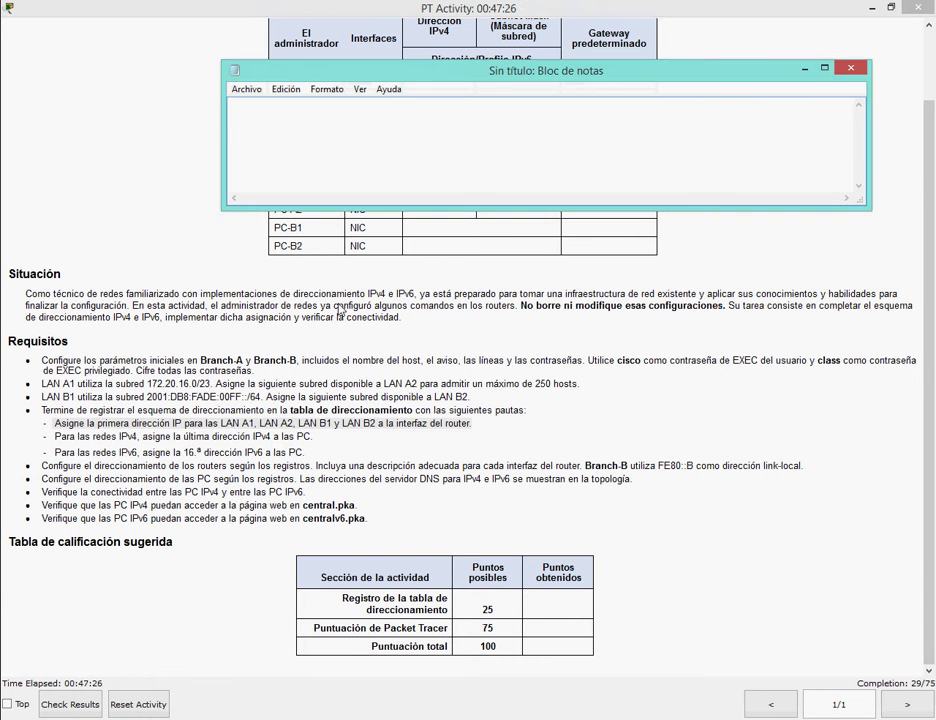
type("ahora tenem")
type("os que configurar la inte")
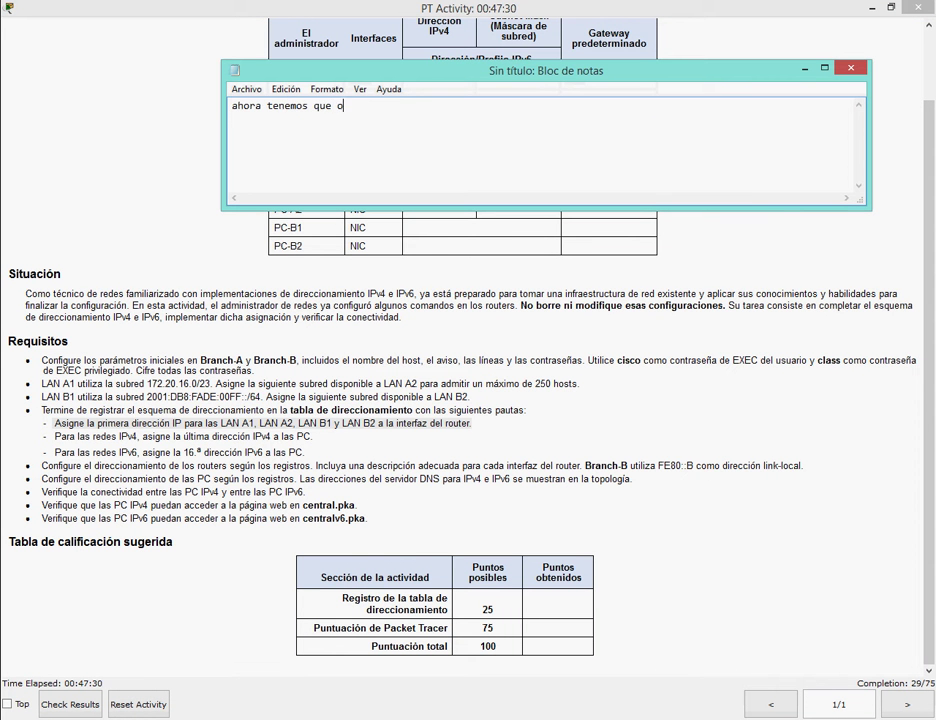
type("rfaz Wa")
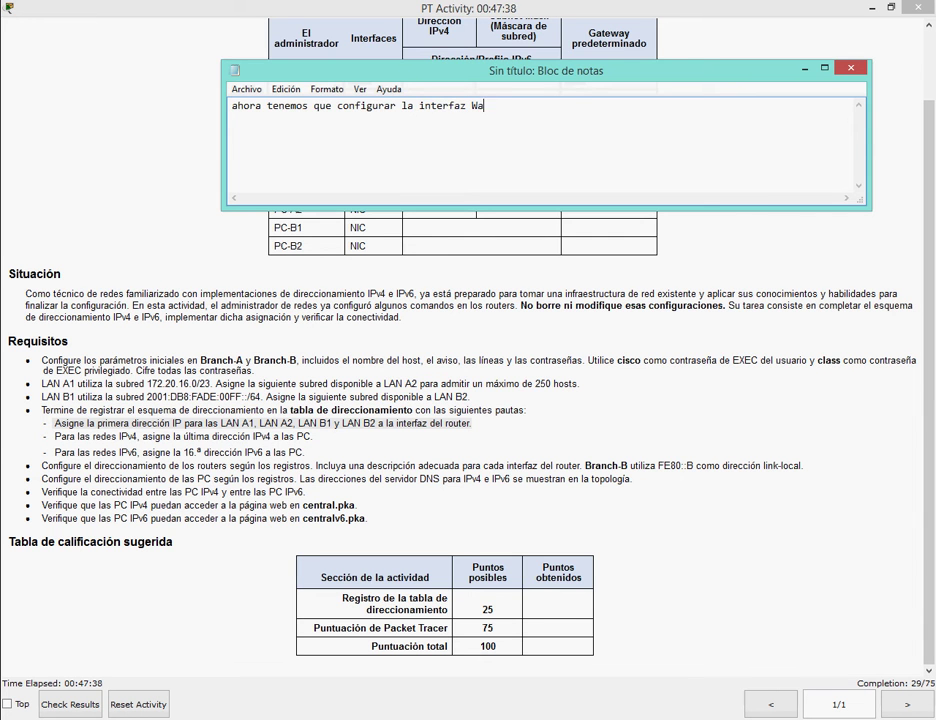
key("ctrl+z")
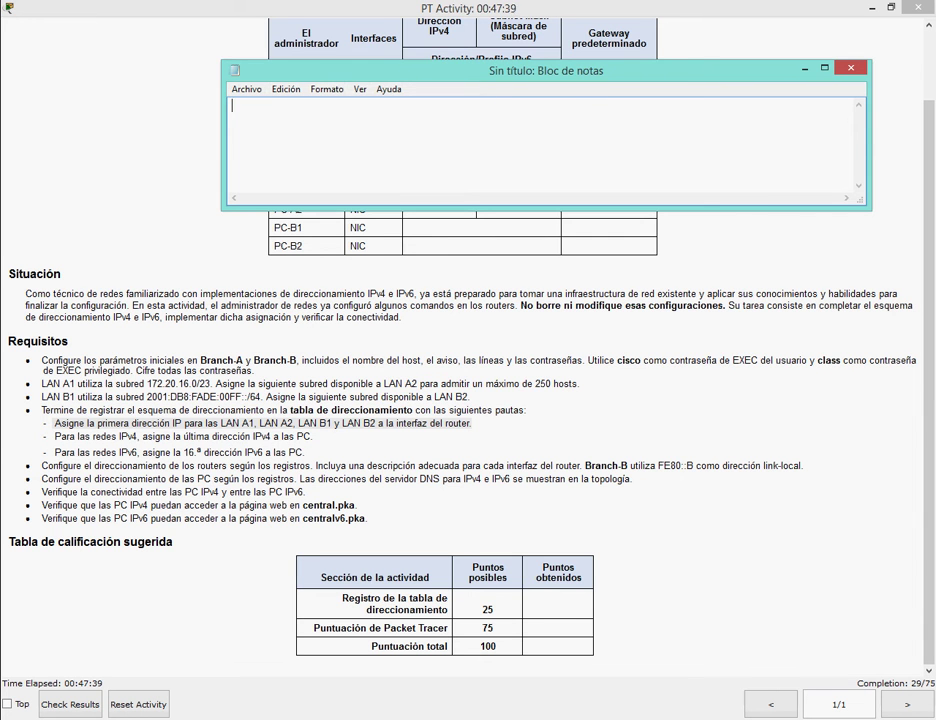
key("alt+F4")
mouse_move(390, 632)
left_click(430, 630)
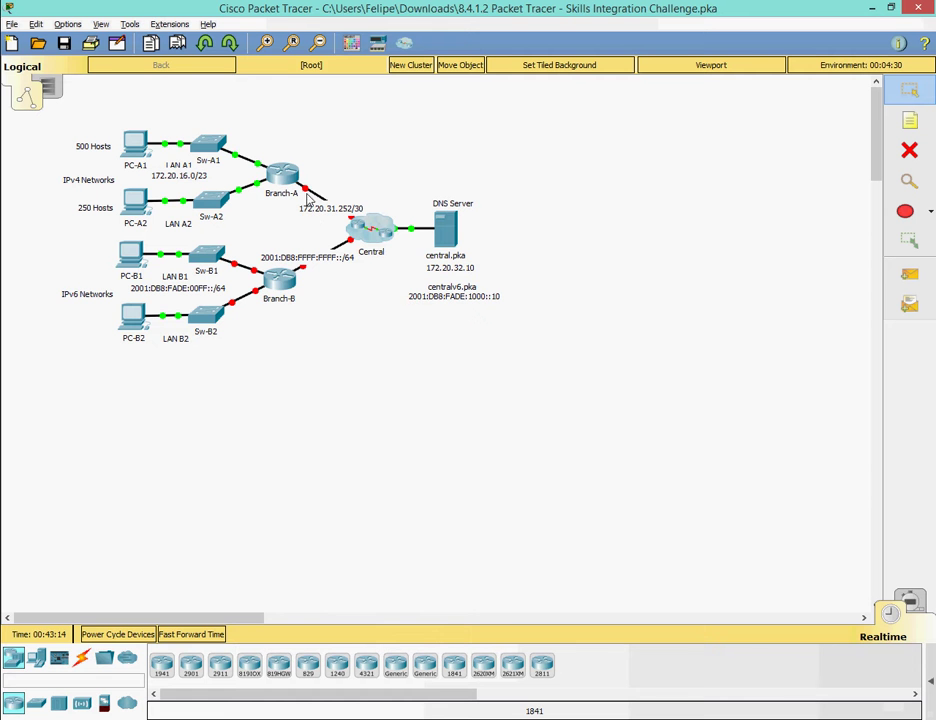
key("alt+Tab")
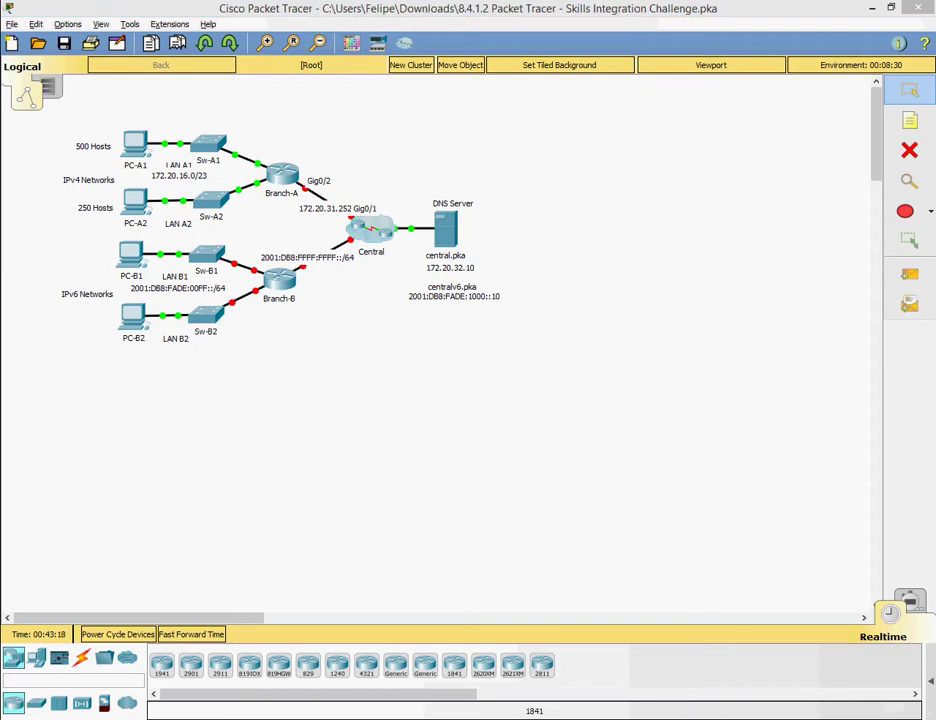
key("alt+Tab")
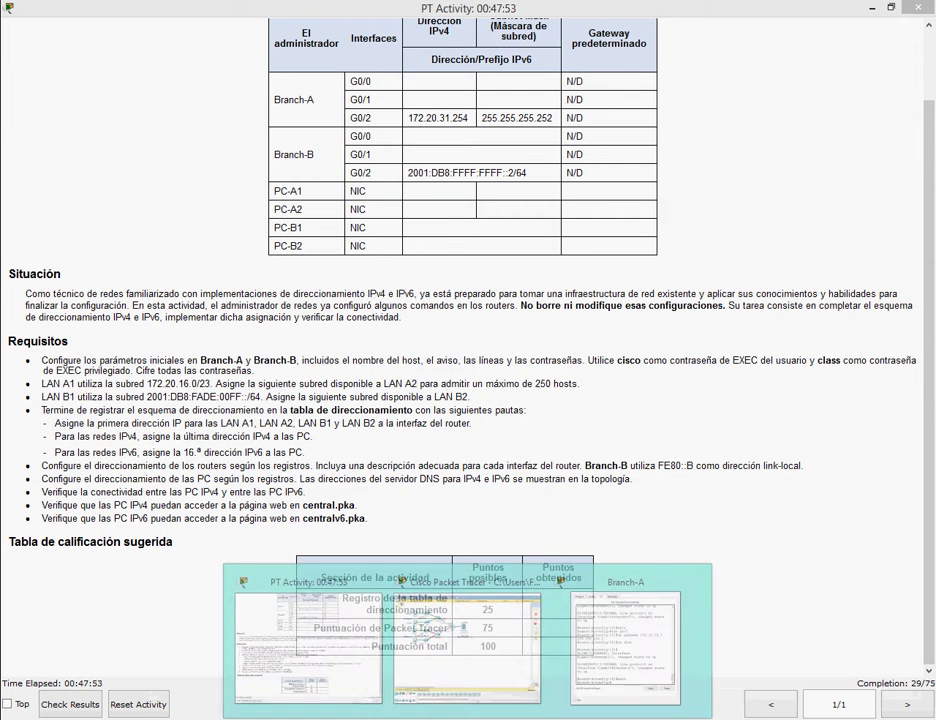
left_click_drag(188, 100, 397, 270)
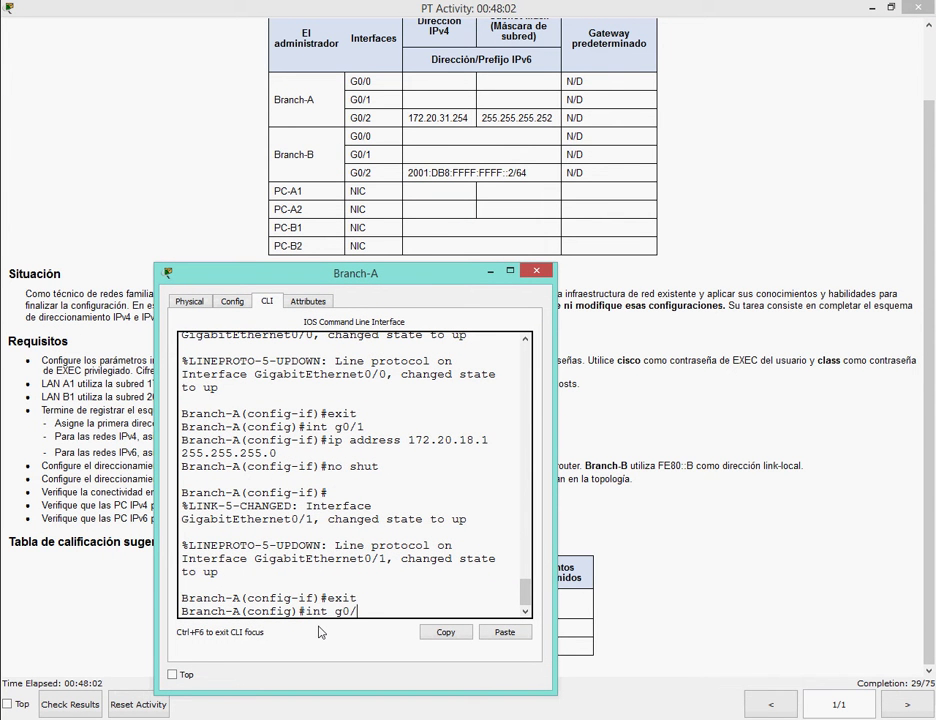
Give G0/2 172.20.31.254 255.255.255.252, enable it with no shut, and exit configuration mode.
key("Return")
type("ip address 172.20.3")
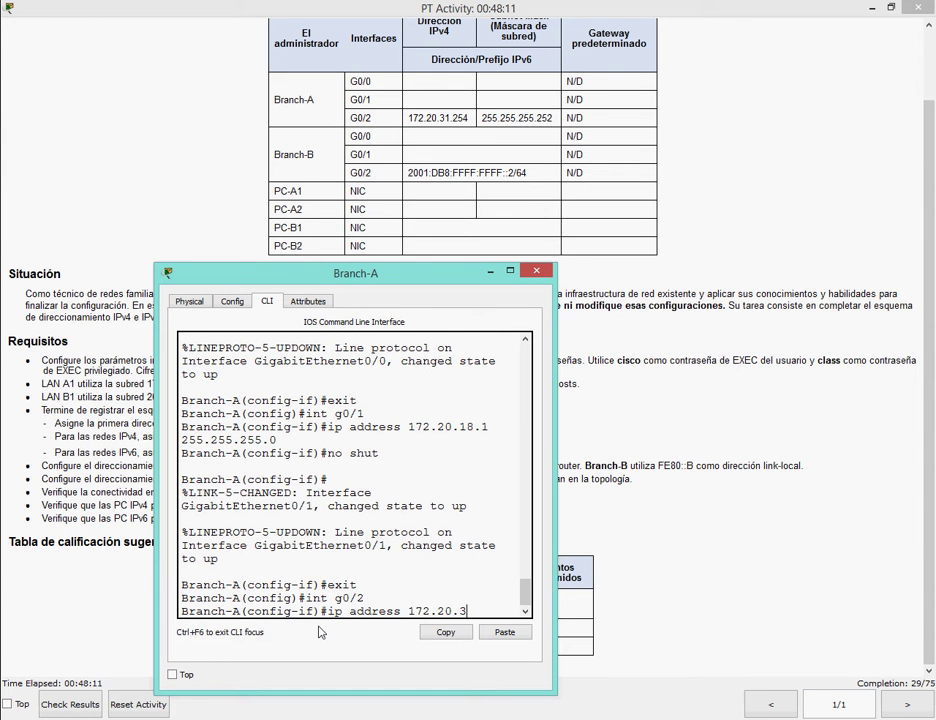
type("1.254 255.255.2")
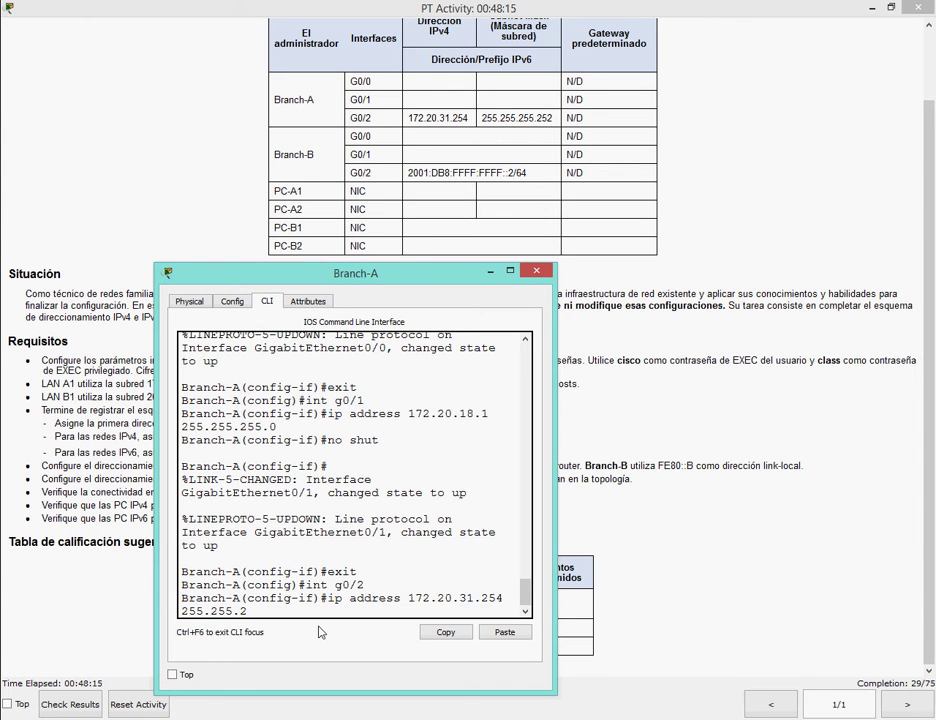
type("55.252")
key("Return")
type("no shut")
key("Return")
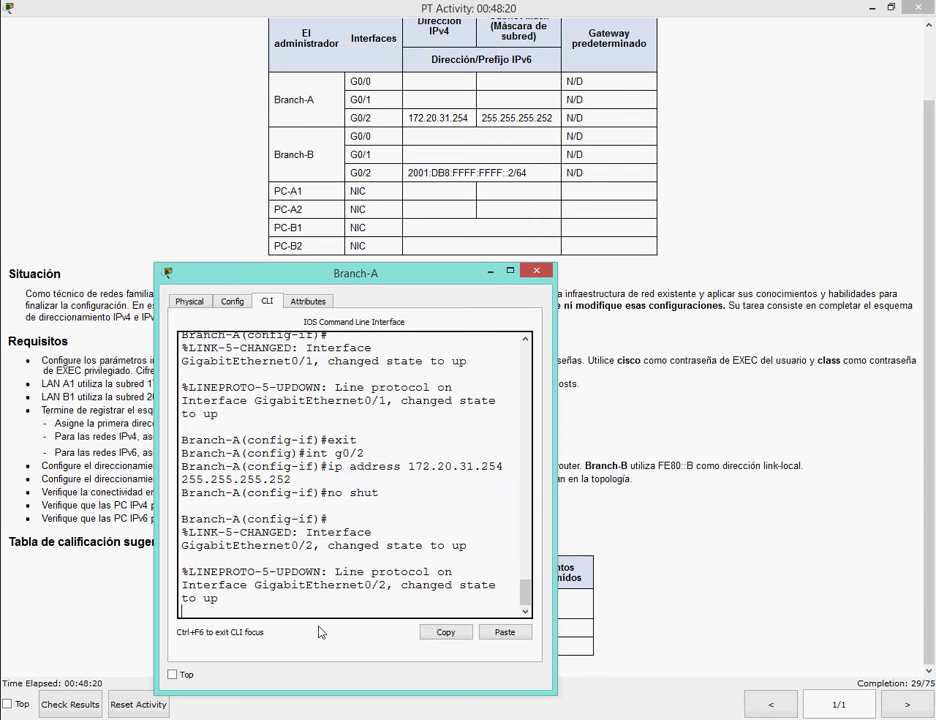
key("Return")
type("exit")
key("Return")
type("exit")
key("Return")
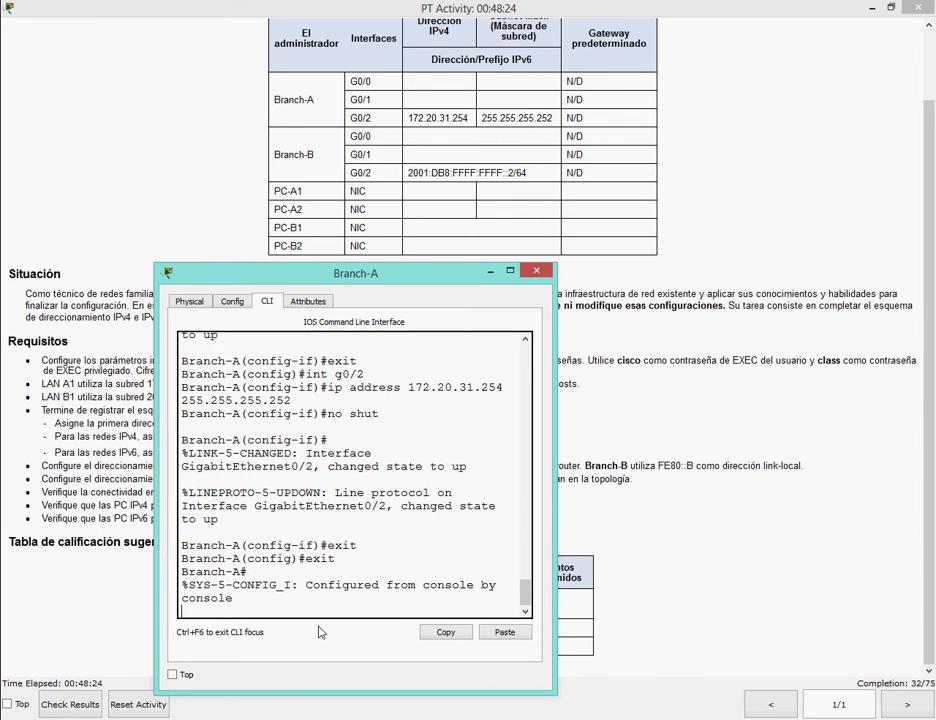
key("Return")
Run show run on Branch-A and scroll back to verify the G0/0, G0/1 and G0/2 addresses.
type("show run")
key("Return")
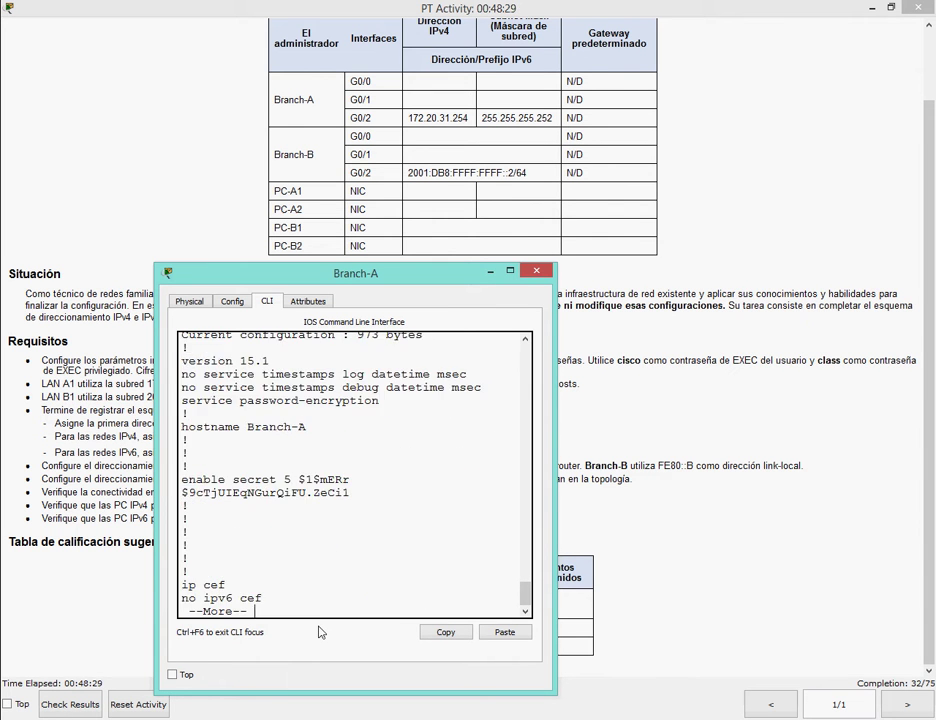
key("space")
key("space")
left_click_drag(525, 597, 525, 572)
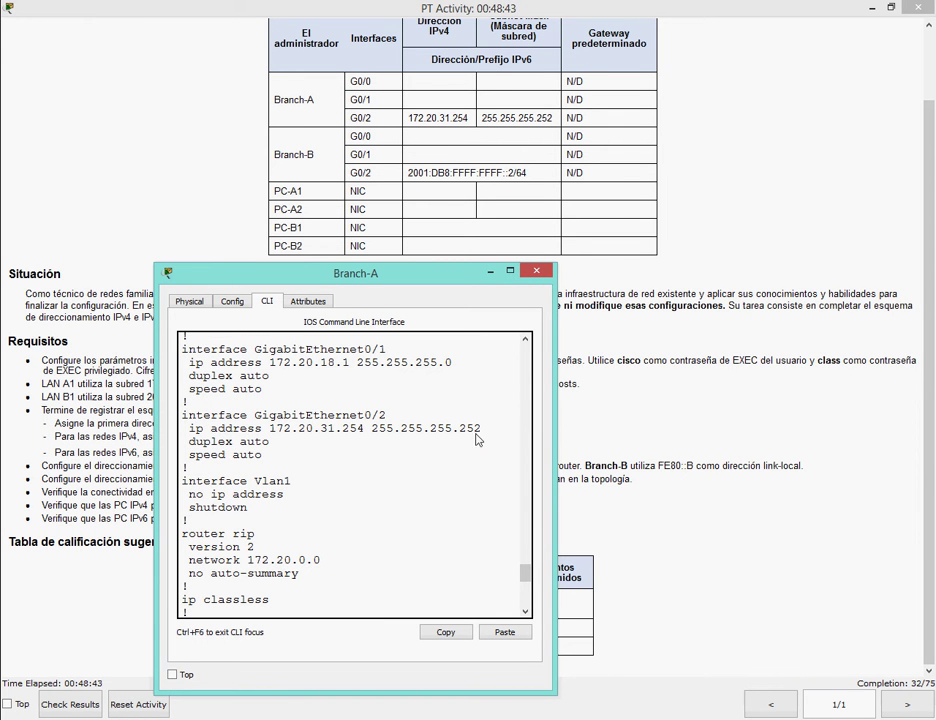
scroll(385, 420, "up", 3)
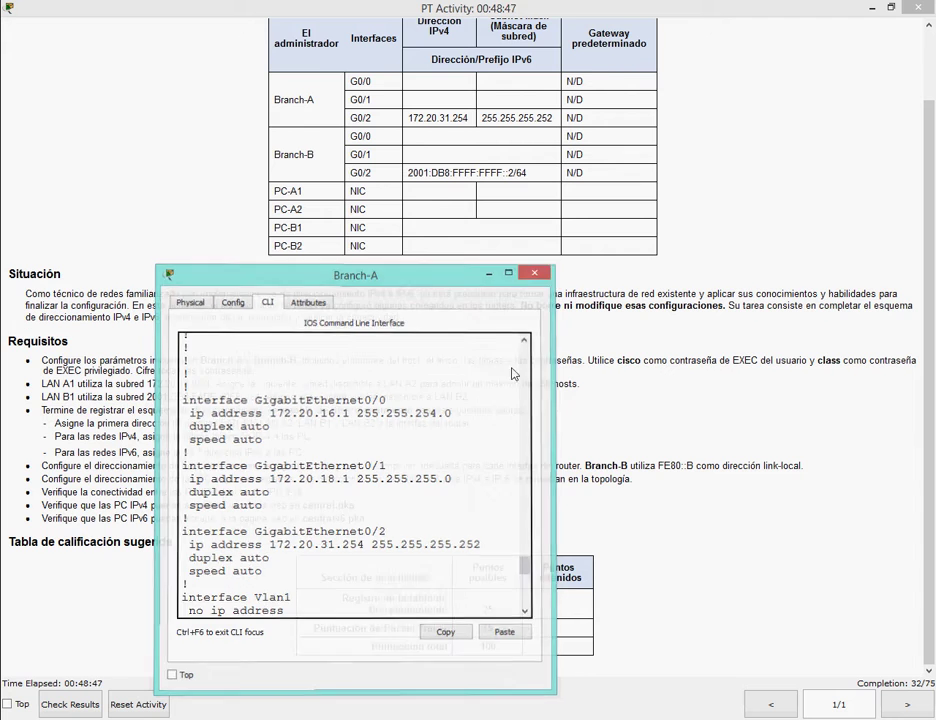
key("alt+Tab")
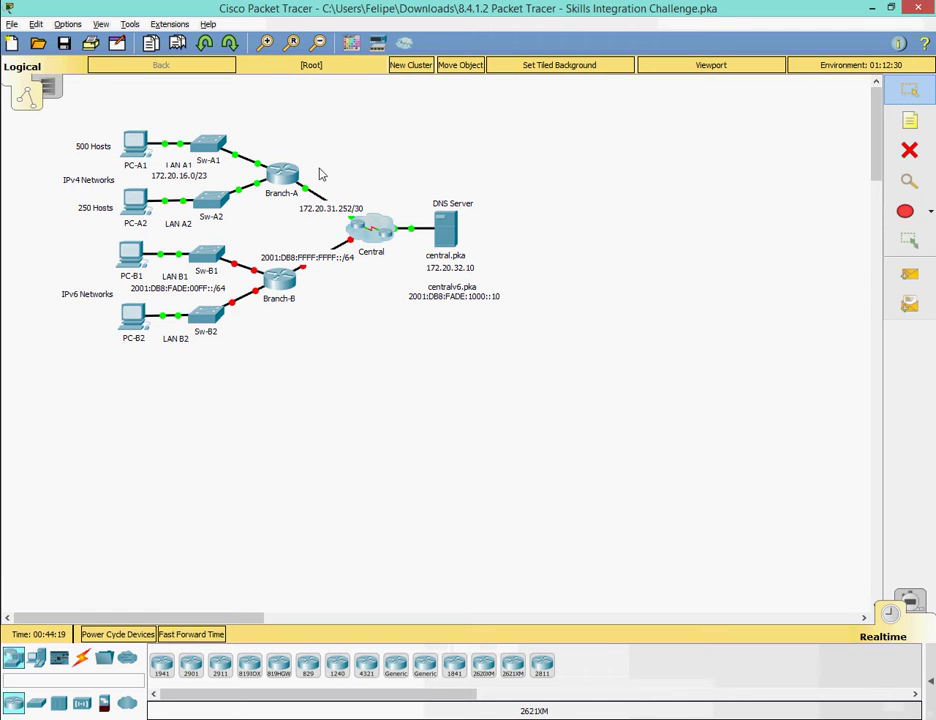
key("alt+Tab")
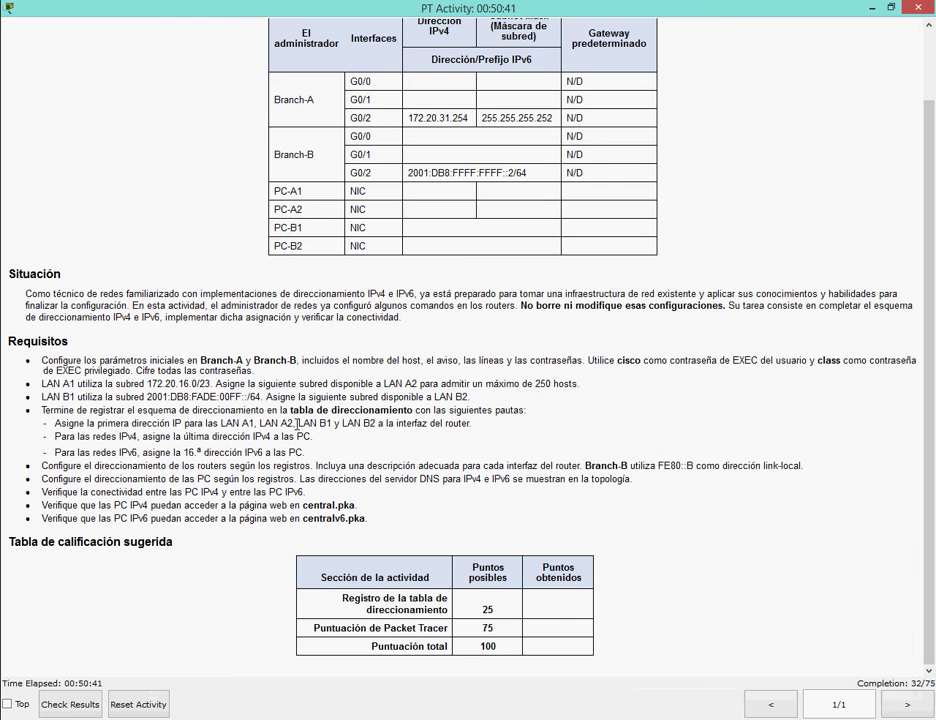
left_click_drag(302, 424, 365, 425)
type("ahora ")
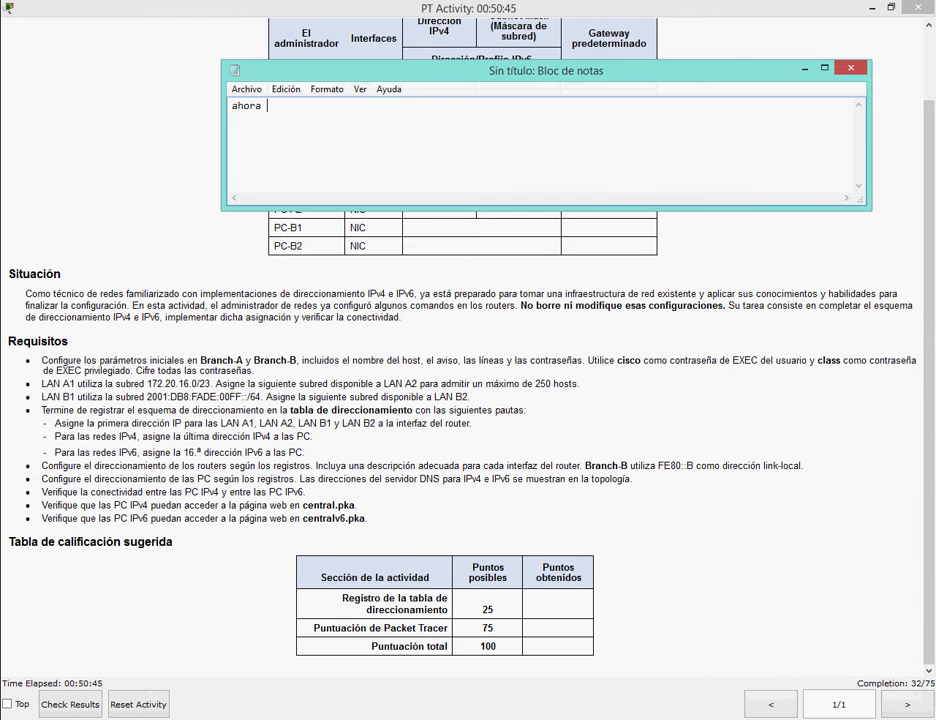
type("configuraremos ")
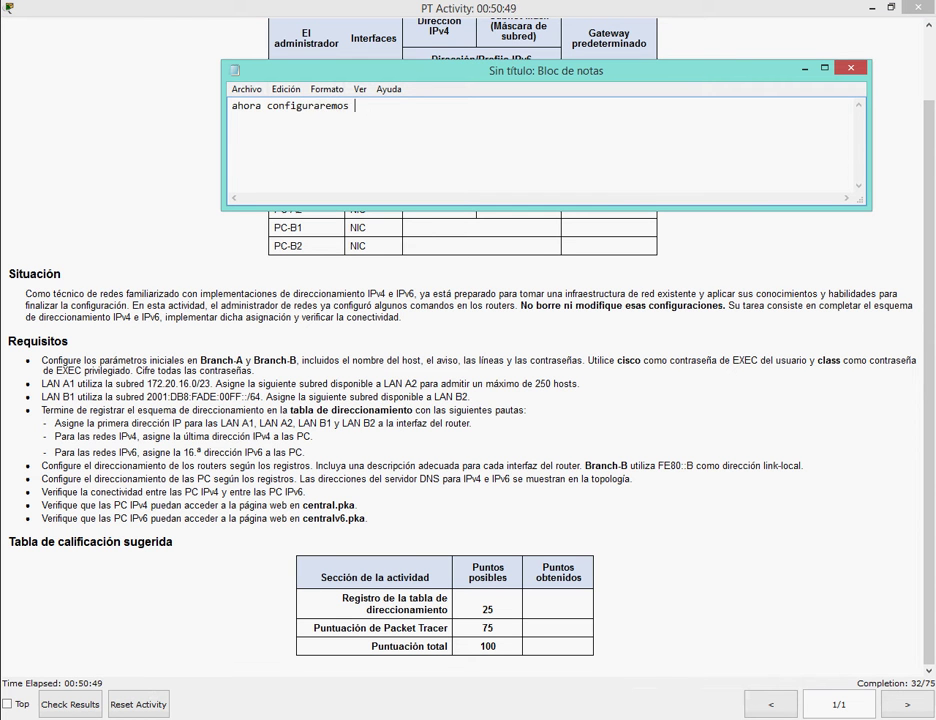
type("el branch b con ")
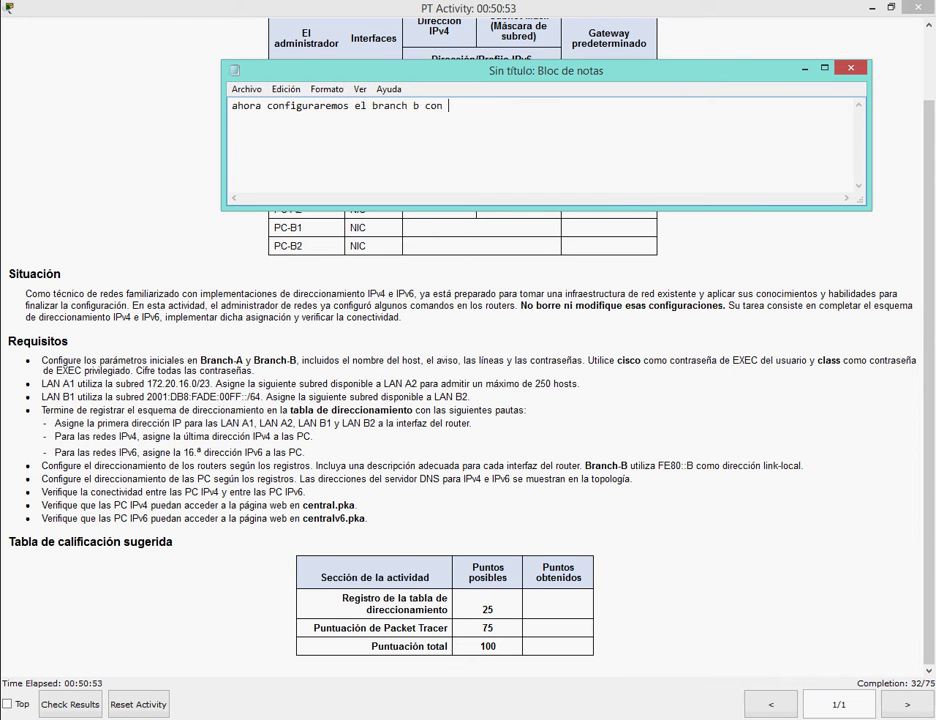
type("las ip c")
key("ctrl+a")
key("BackSpace")
left_click(805, 68)
key("alt+Tab")
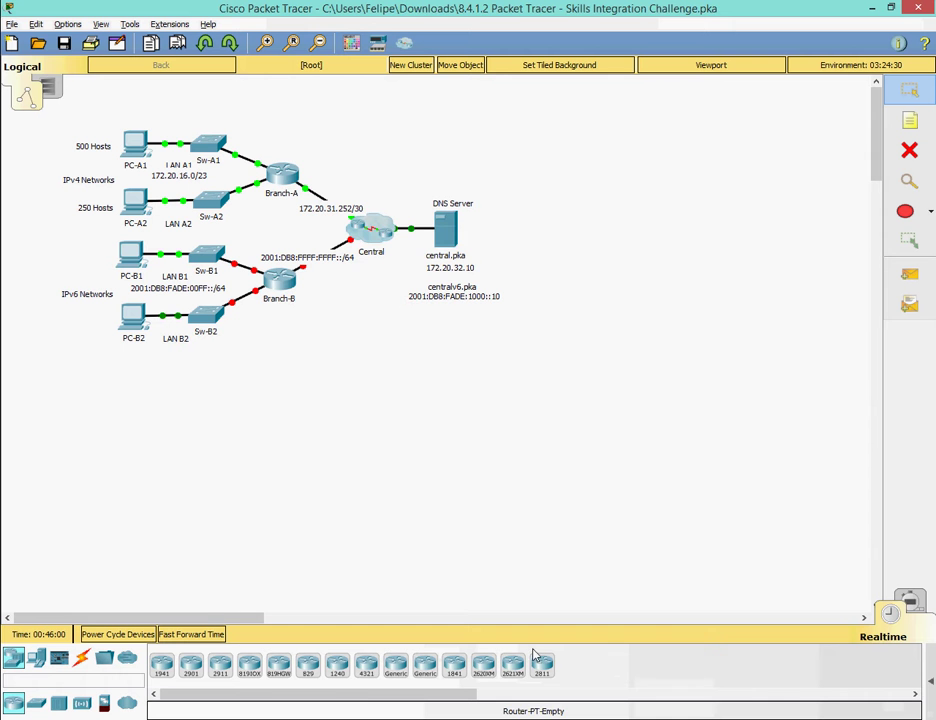
Open Branch-B's CLI and position it beside the subnet calculations spreadsheet.
left_click(280, 280)
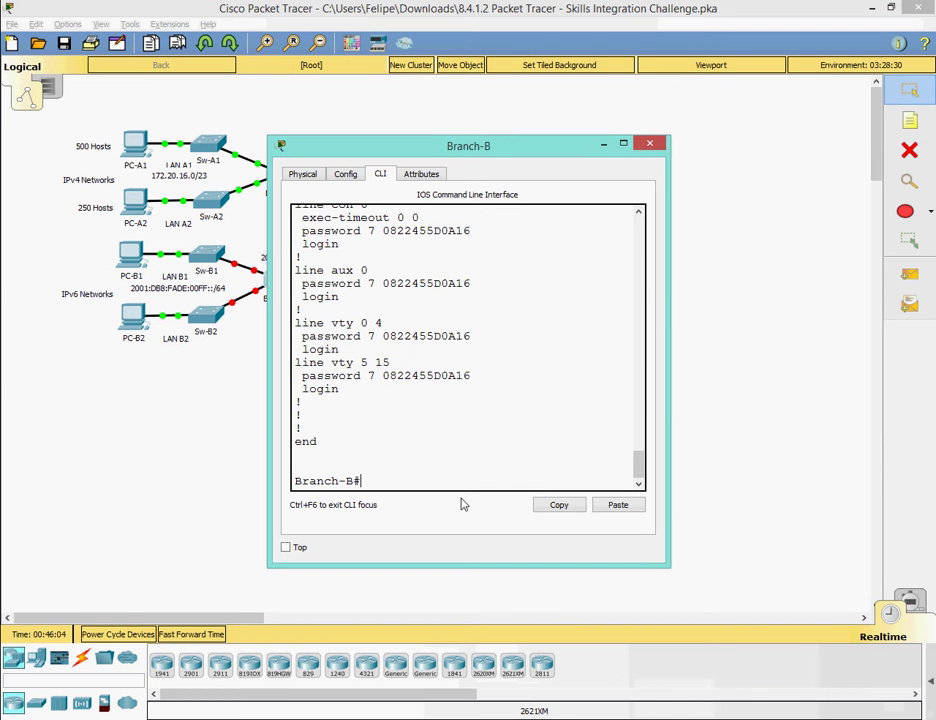
left_click_drag(430, 145, 592, 127)
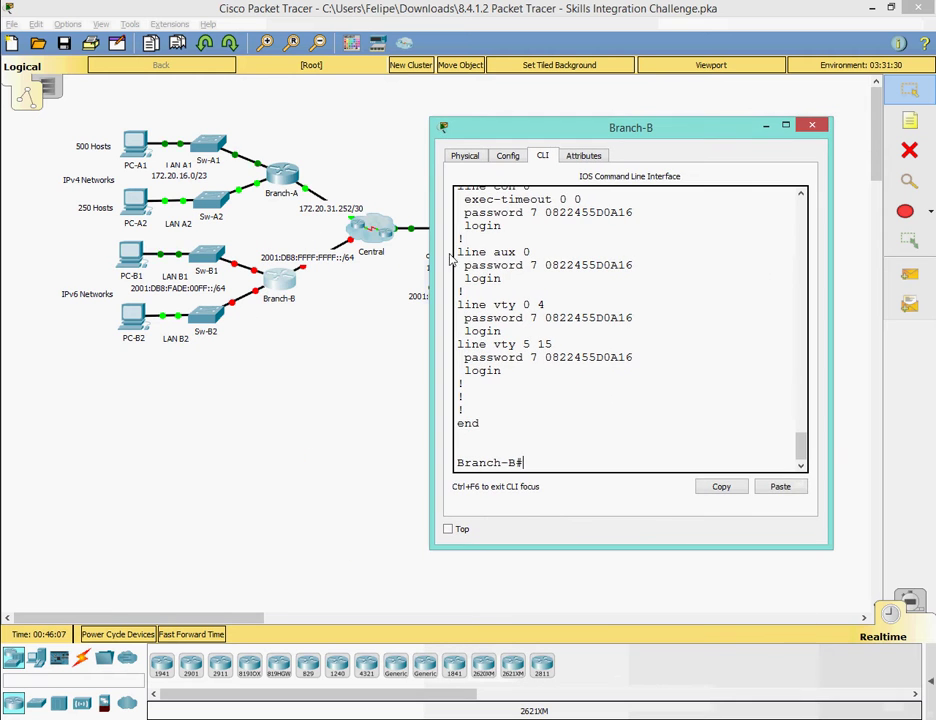
left_click(252, 276)
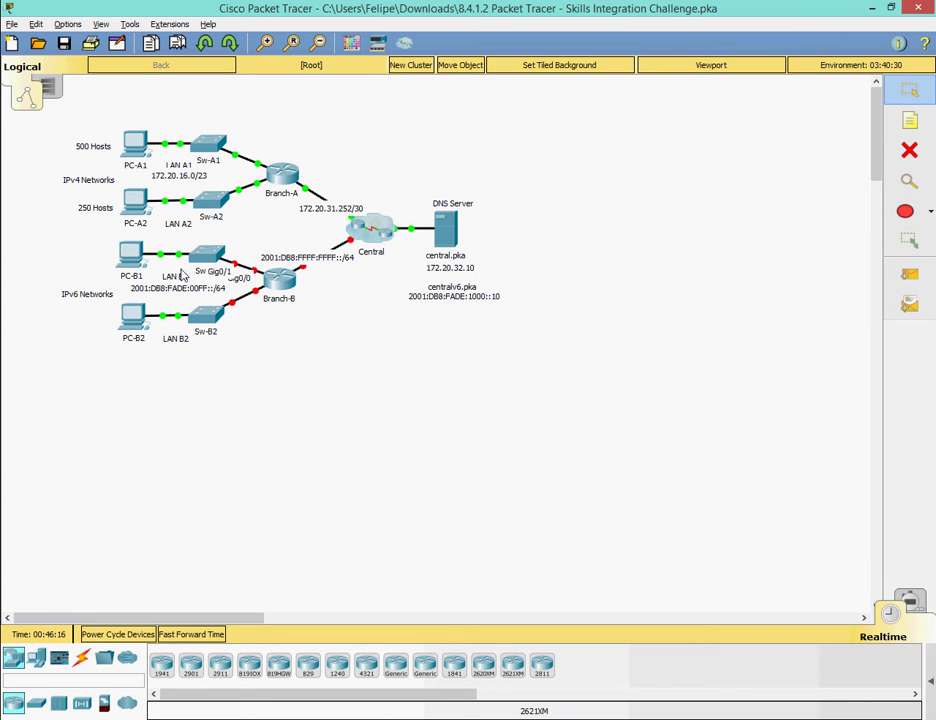
mouse_move(470, 715)
left_click(627, 637)
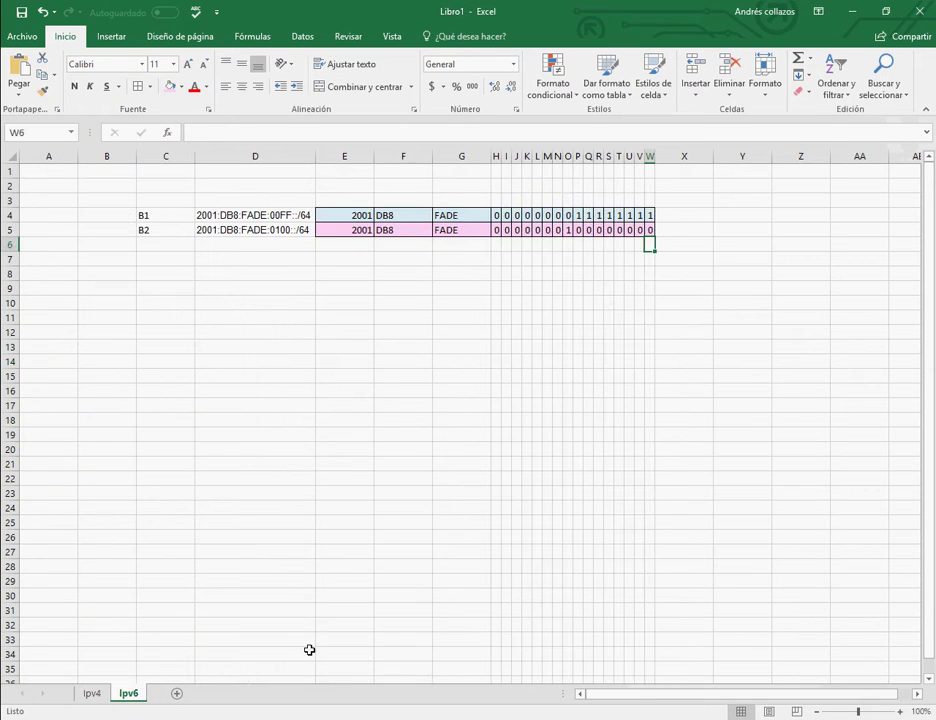
key("alt+Tab")
left_click_drag(552, 139, 280, 262)
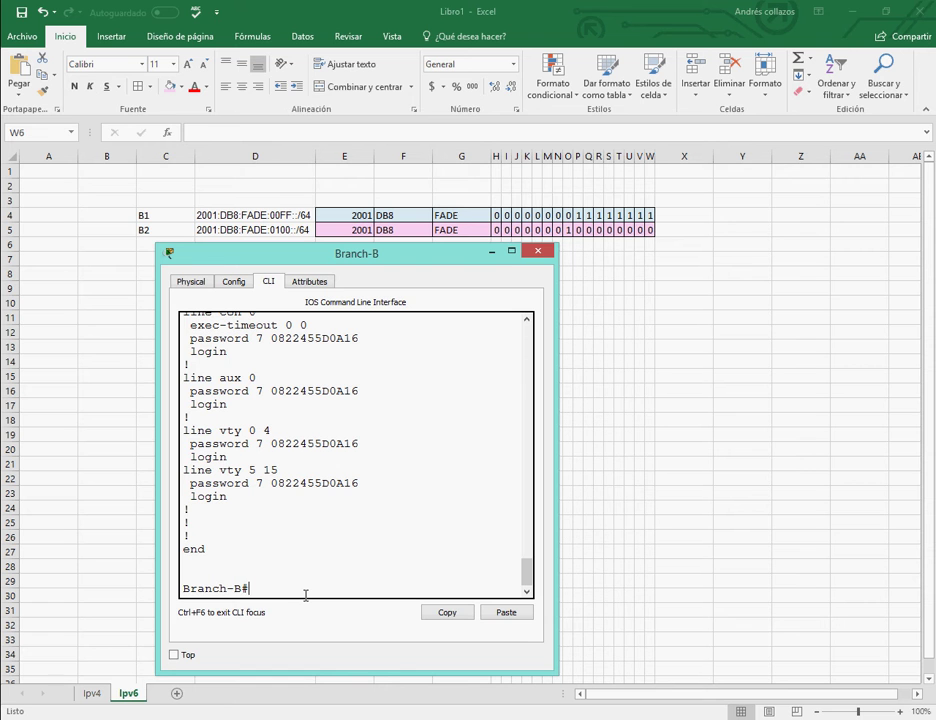
On Branch-B, enter config t and int g0/0, then assign IPv6 address 2001:DB8:FADE:00FF::1/64.
type("config t")
key("Return")
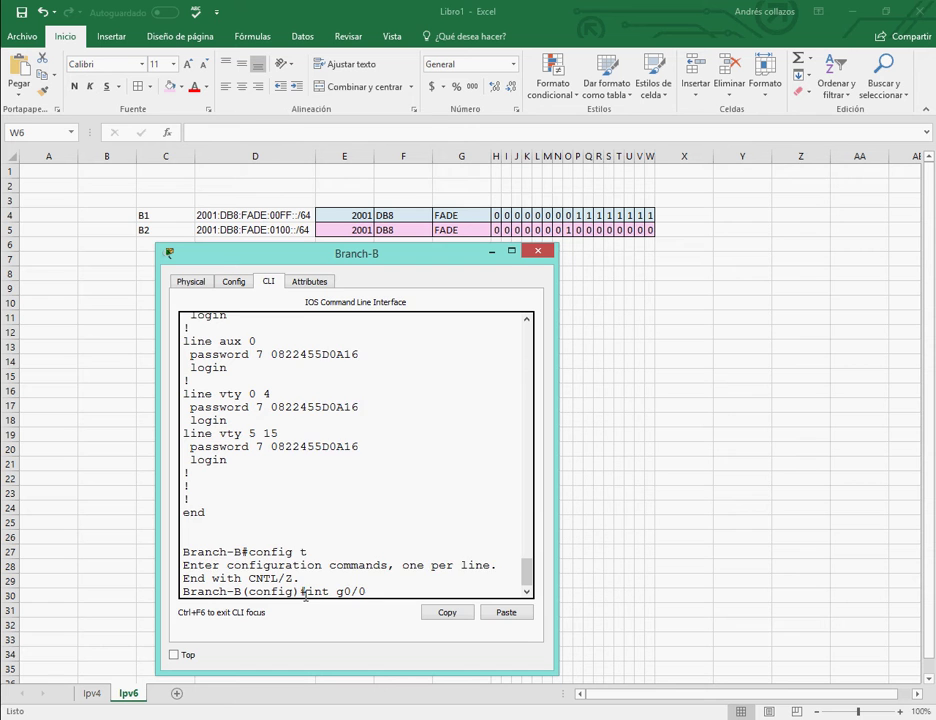
type("int g0/0")
key("Return")
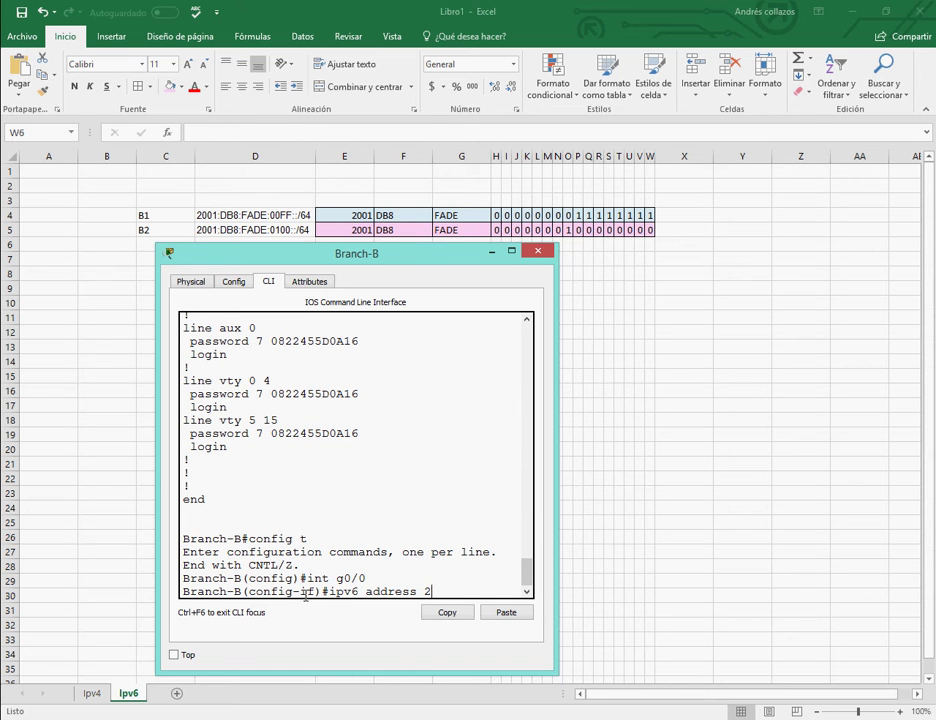
type("ipv6 address 2001:DB8:FADE:00FF::1/64")
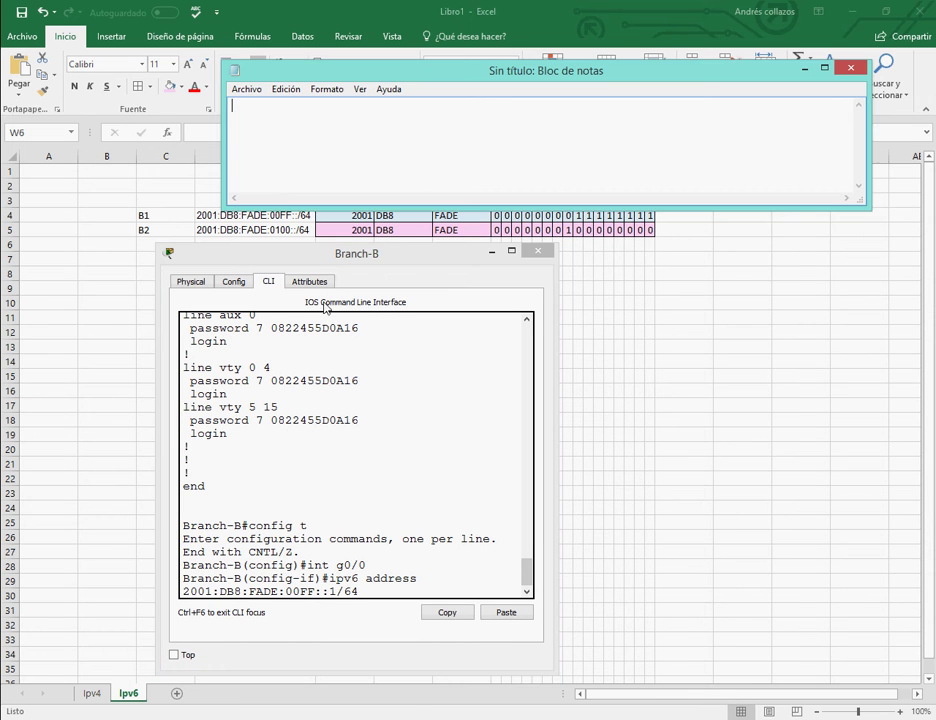
type("Ponemos el 1 ya que noss")
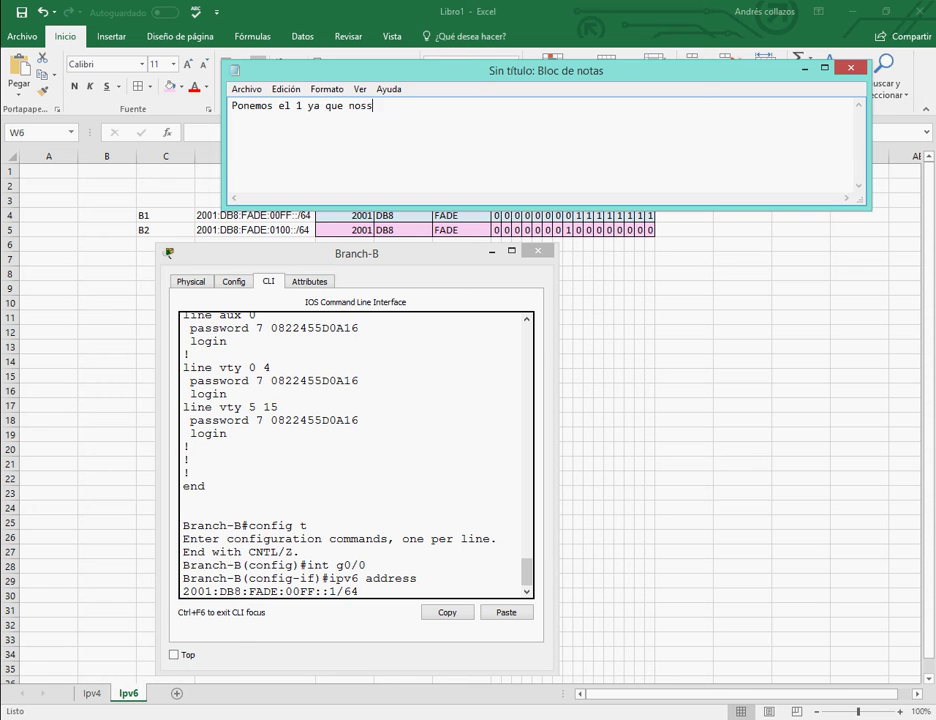
key("BackSpace")
type("piden la primera ip")
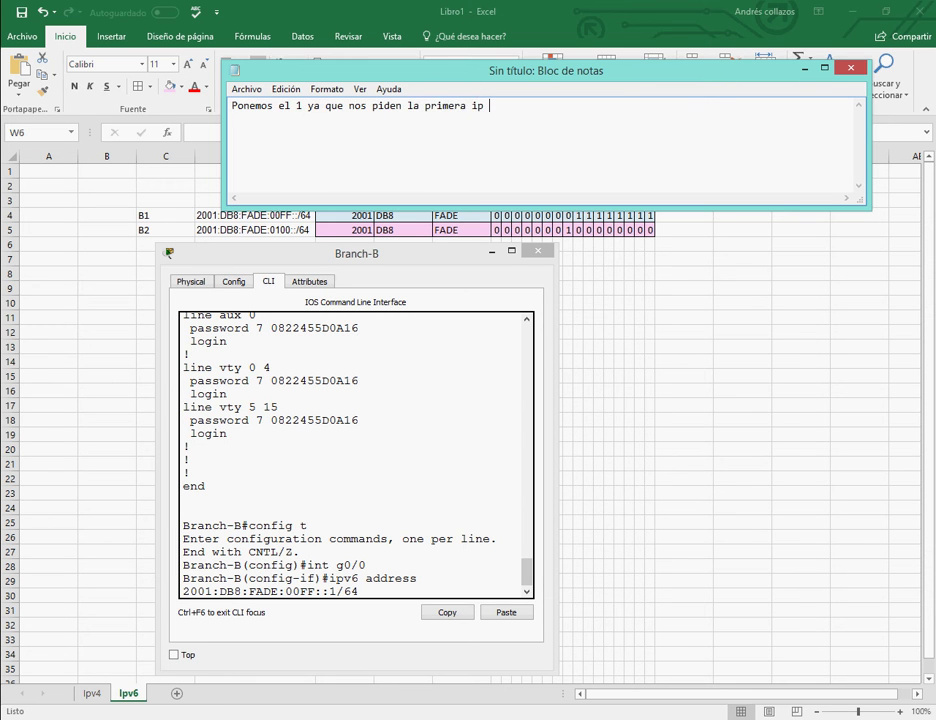
key("ctrl+a")
key("BackSpace")
left_click(454, 487)
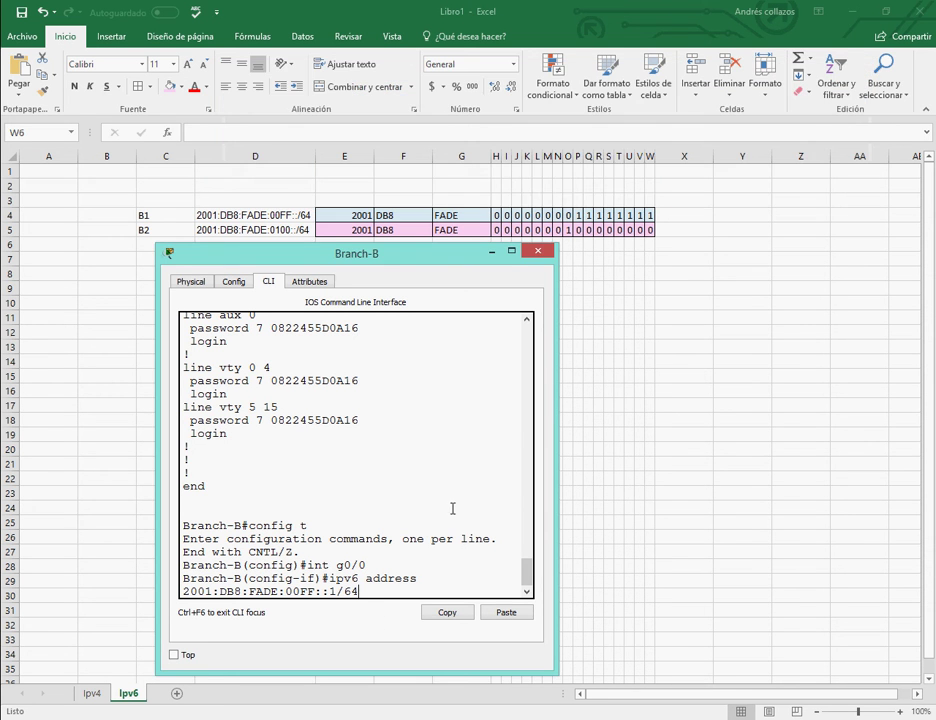
key("Return")
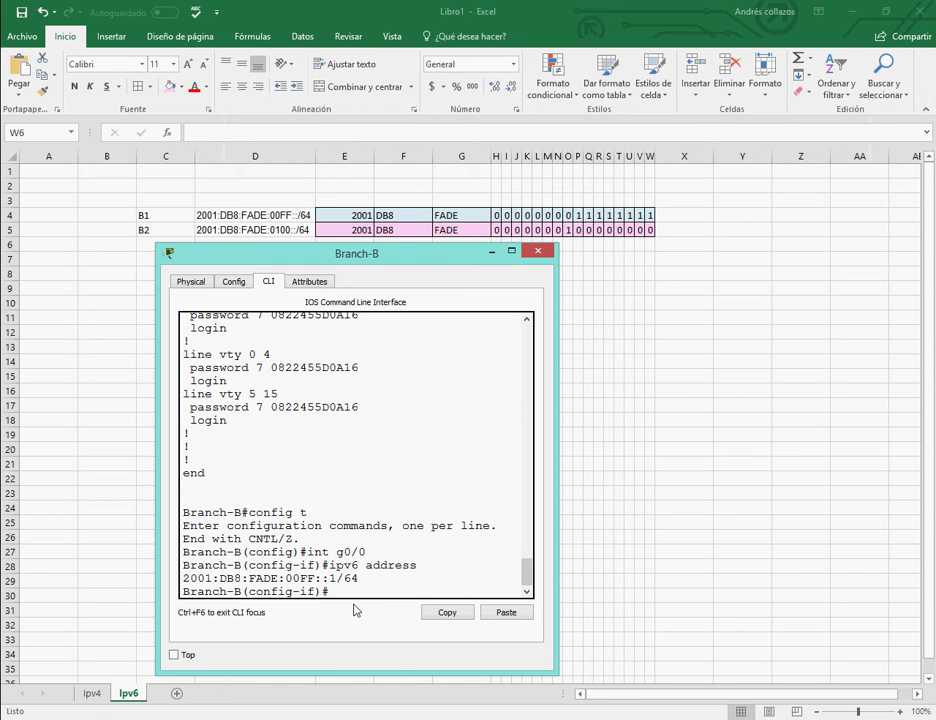
Begin the ipv6 address command and check the instructions' FE80::B link-local requirement.
type("ipv6 address")
key("alt+Tab")
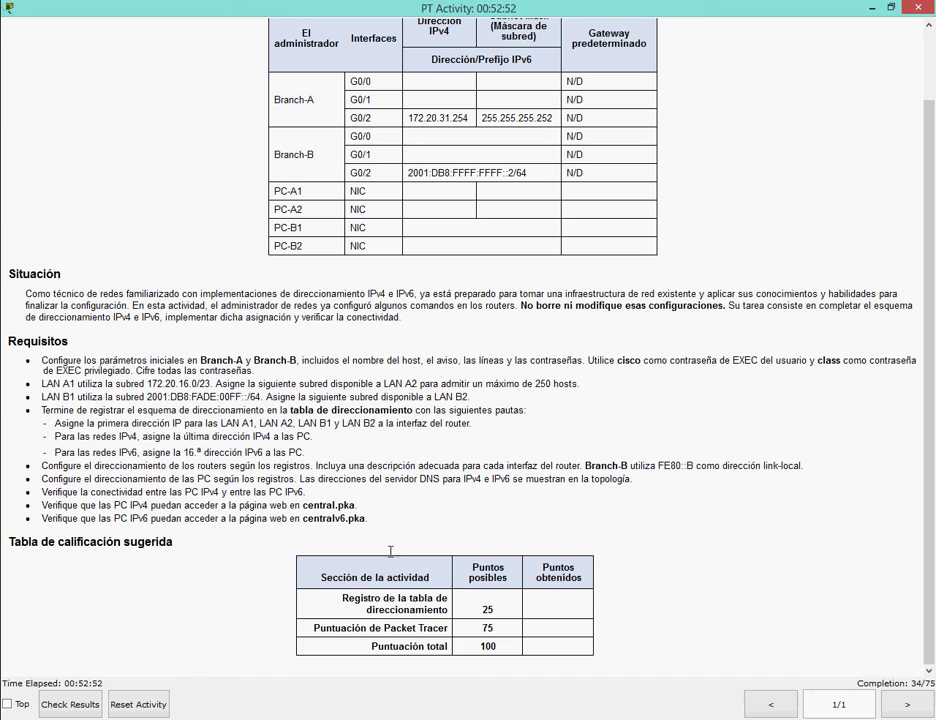
key("alt+Tab")
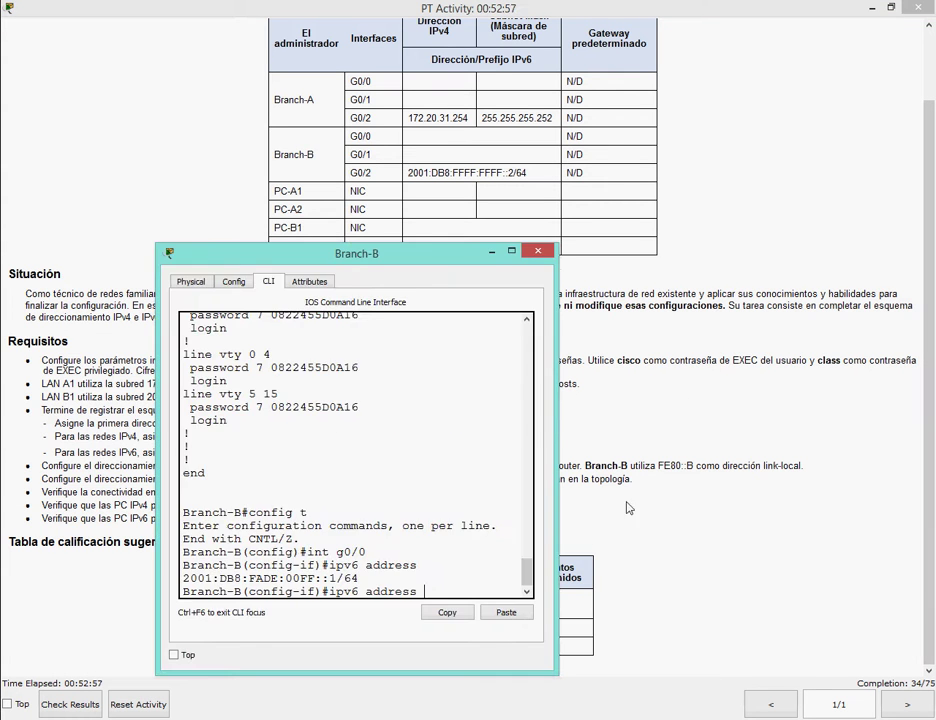
left_click_drag(355, 215, 160, 121)
left_click(487, 461)
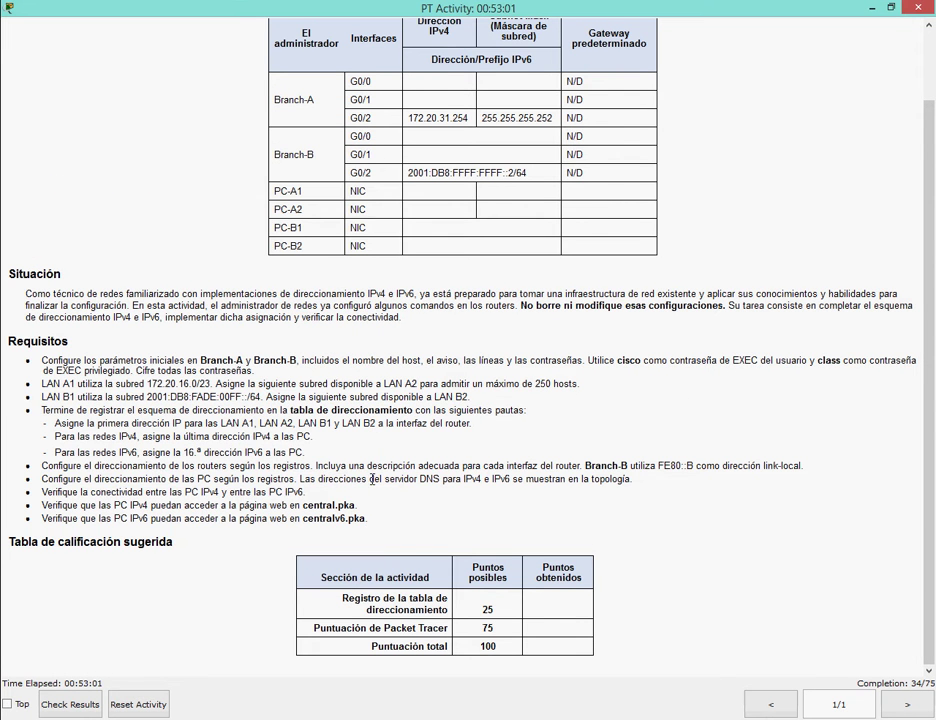
left_click_drag(317, 466, 803, 466)
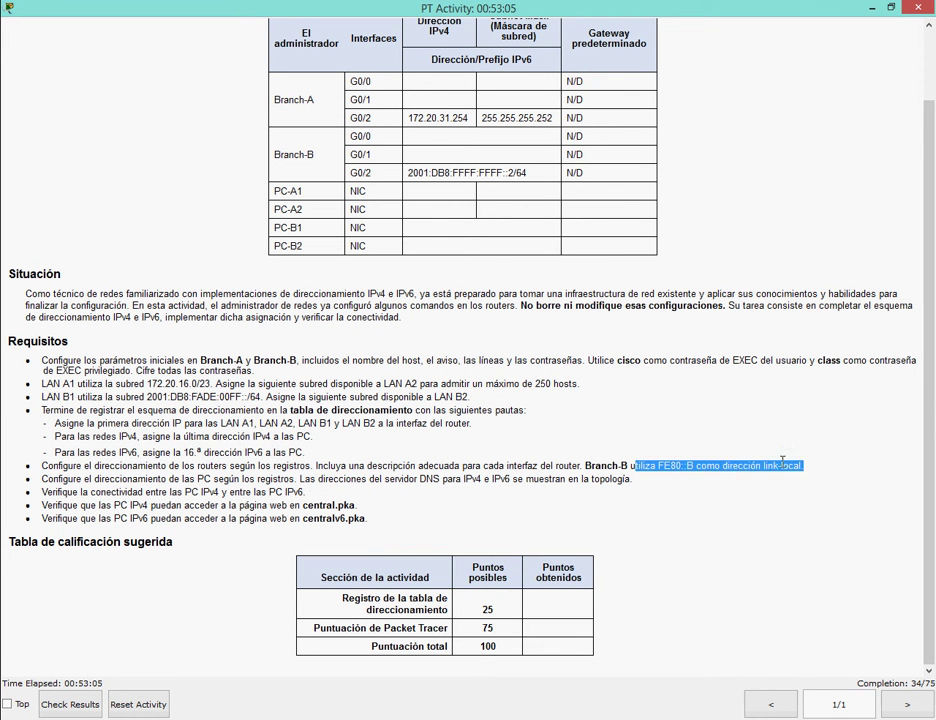
left_click(560, 540)
key("alt+Tab")
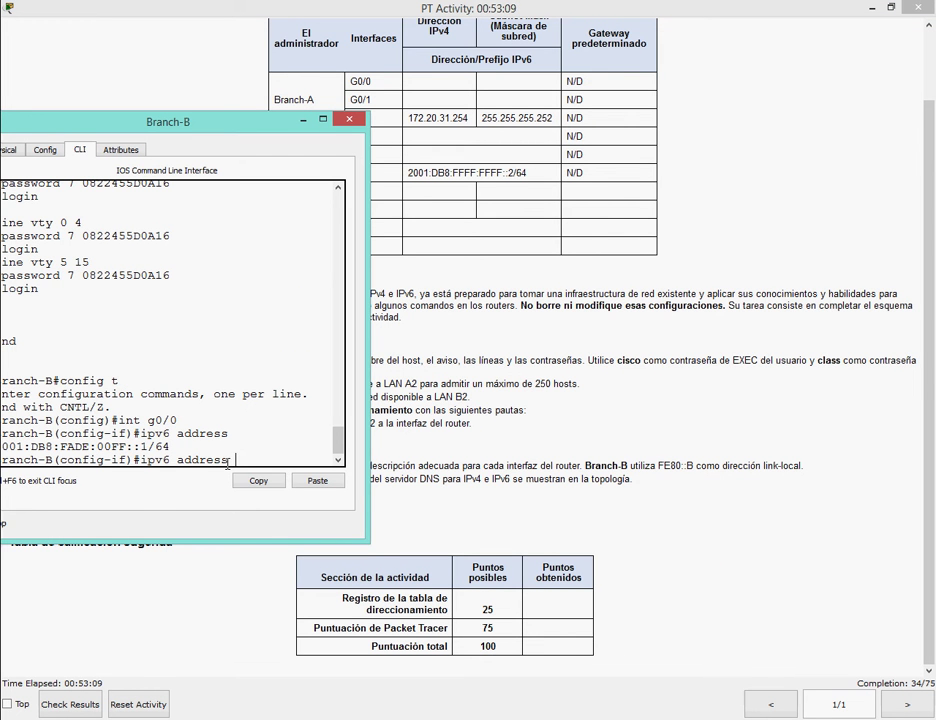
Add link-local address FE80::B to G0/0 and bring the interface up with no shut.
type("FE80::B link-local")
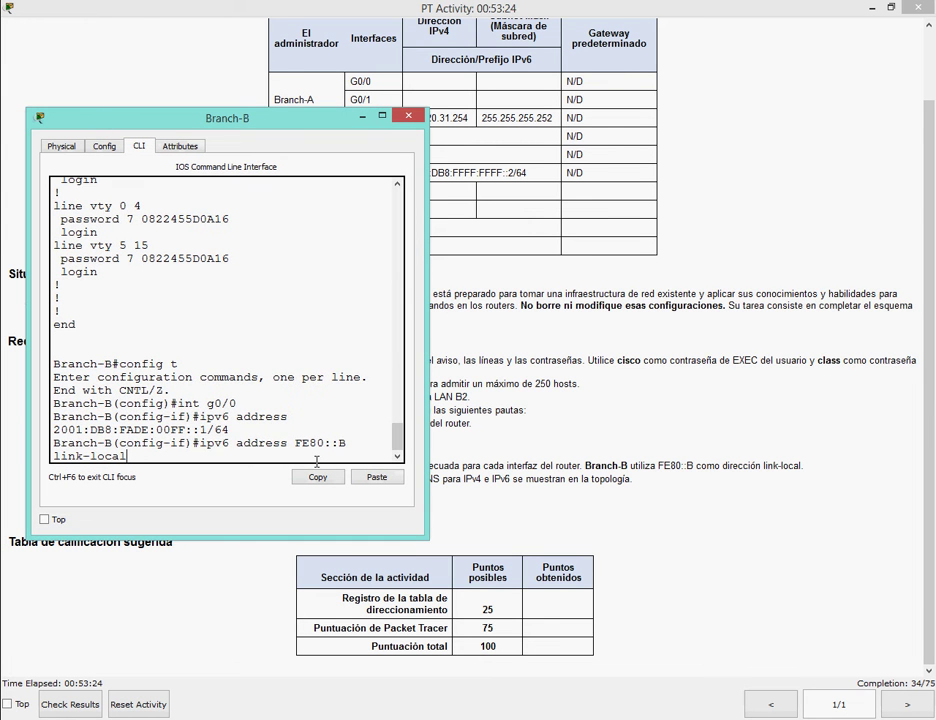
key("Return")
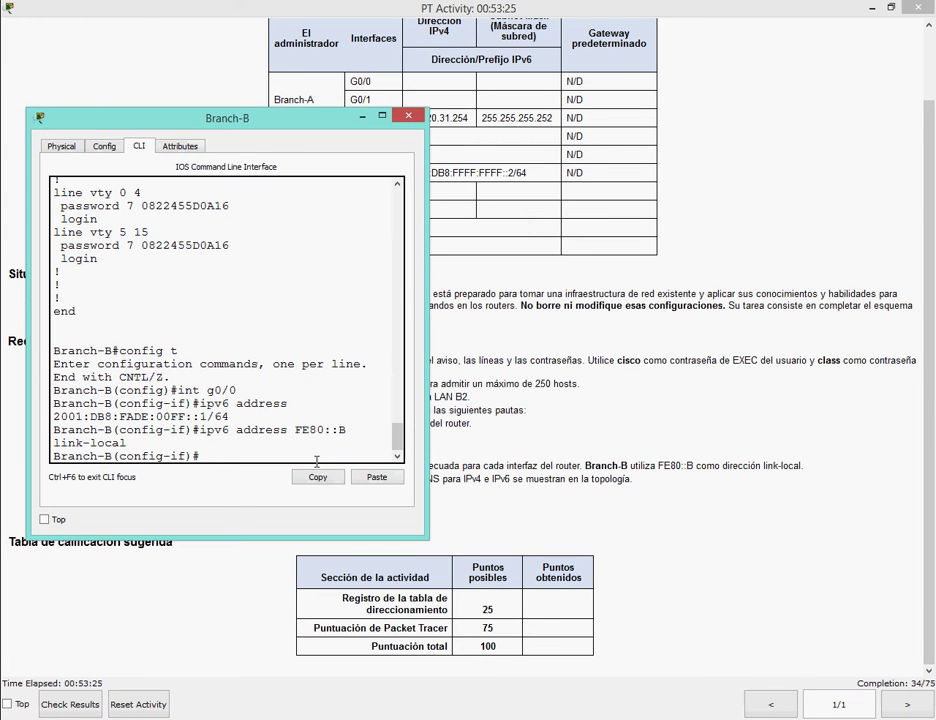
type("no shut")
key("Return")
key("Return")
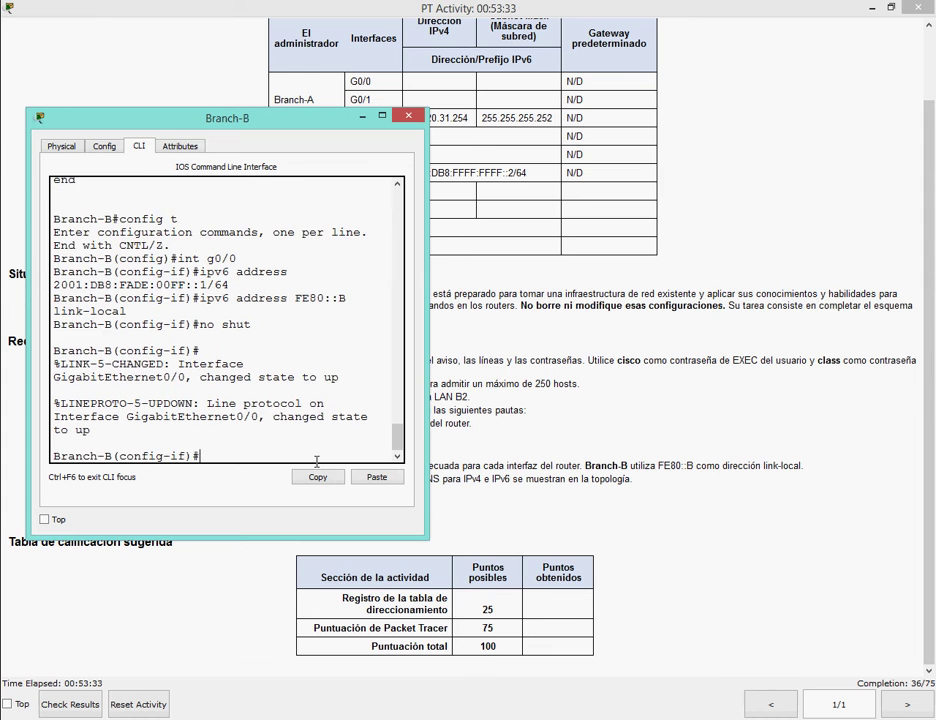
key("alt+Tab")
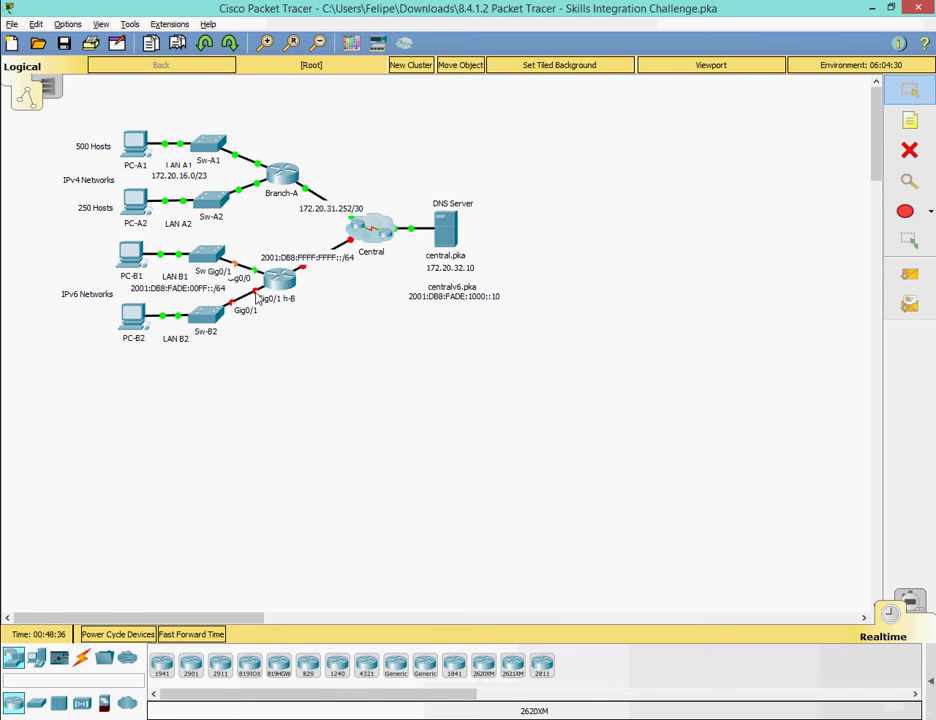
Reopen Branch-B's console, exit G0/0, and enter interface G0/1 configuration.
key("alt+Tab")
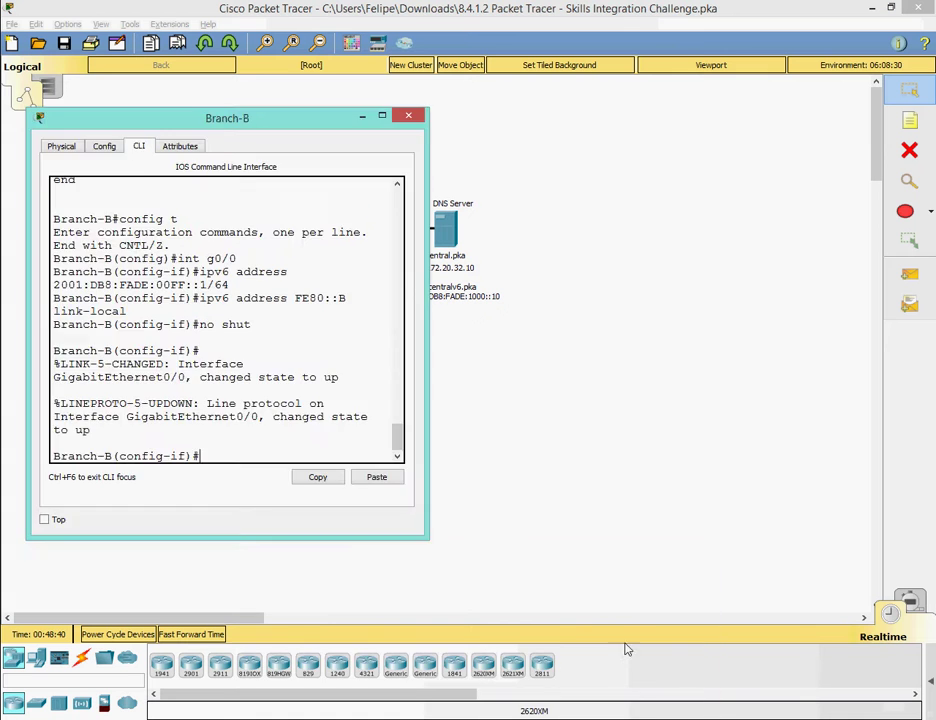
mouse_move(466, 601)
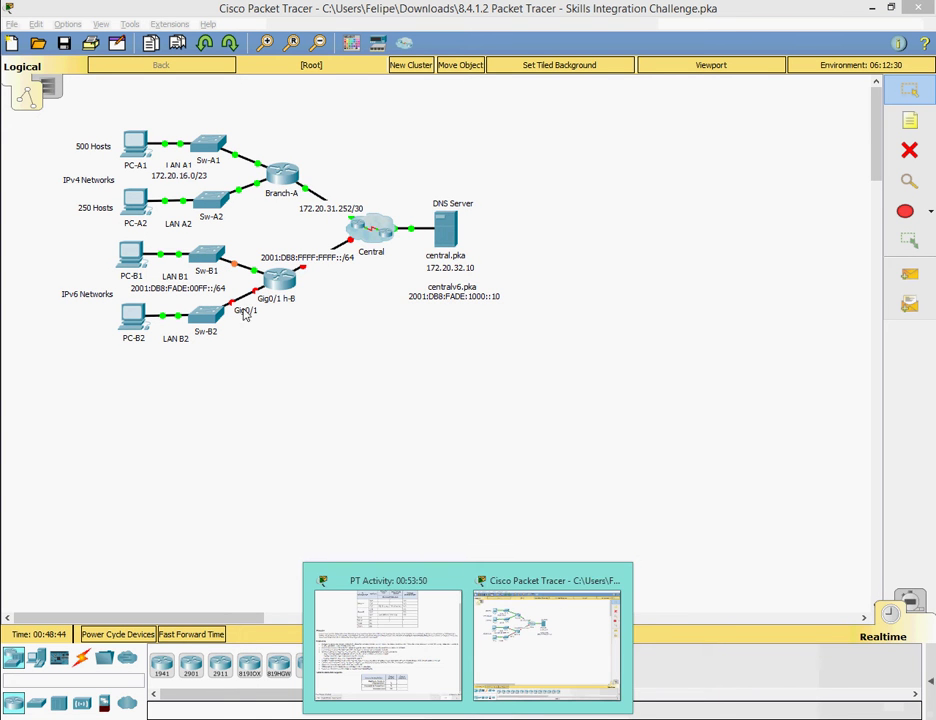
left_click(282, 282)
type("exit")
key("Return")
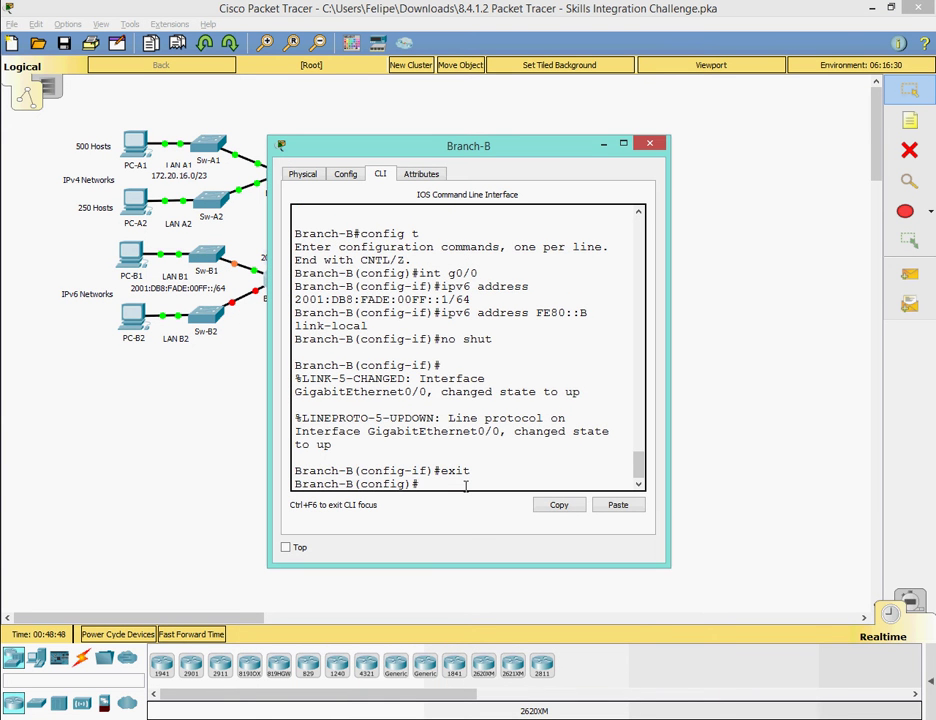
type("i")
key("Up")
key("Up")
key("Up")
key("Up")
key("Up")
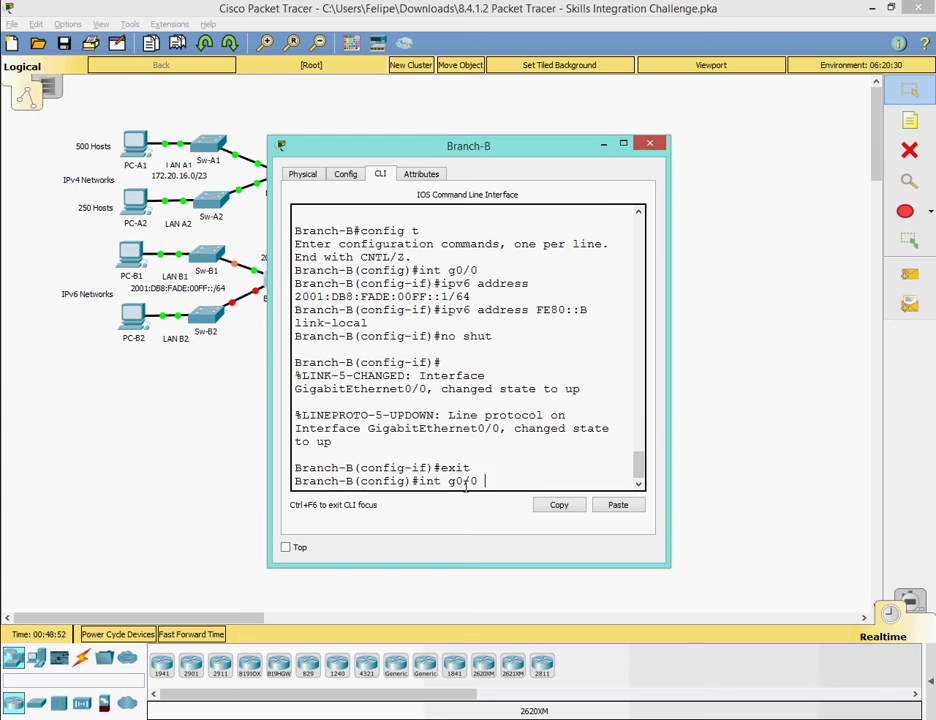
key("Return")
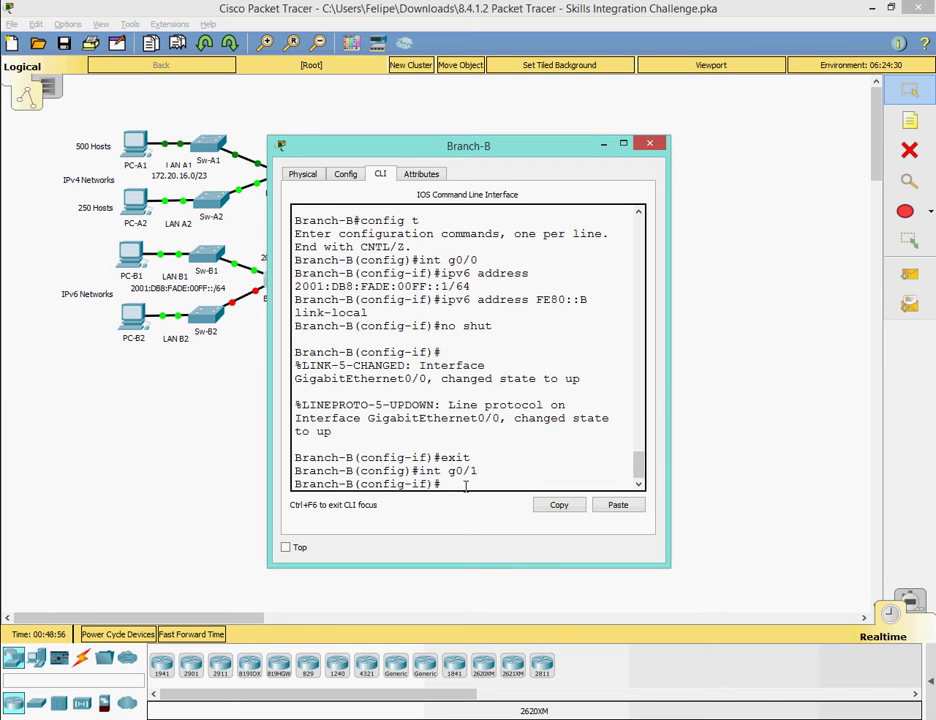
Give G0/1 2001:DB8:FADE:0100::1/64 and link-local FE80::B, then enable it with no shut.
key("Up")
key("Up")
key("Up")
key("Up")
key("Up")
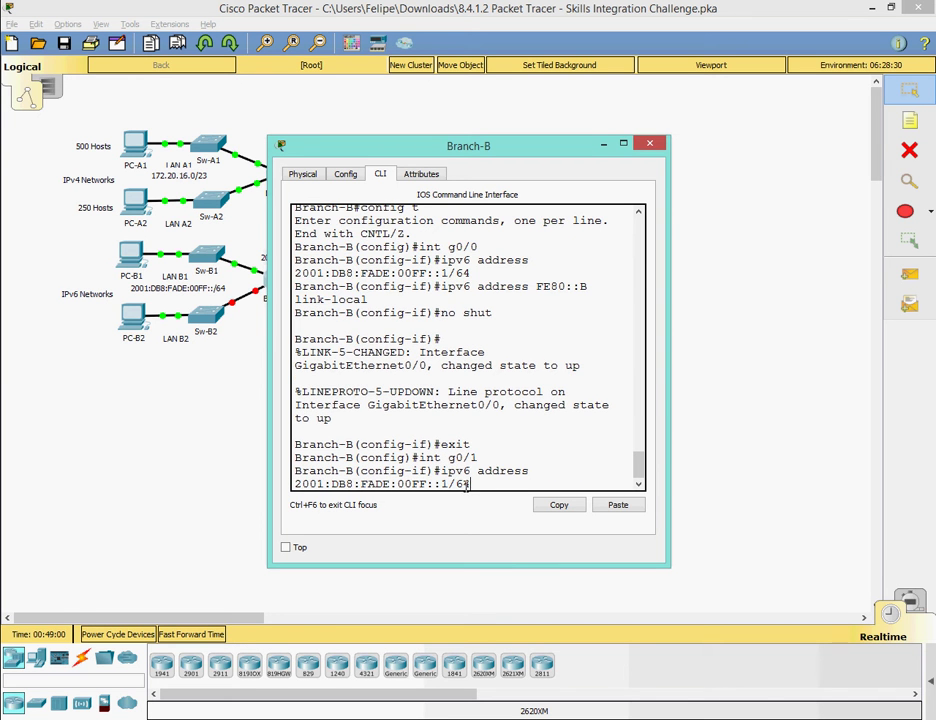
key("alt+Tab")
left_click(627, 637)
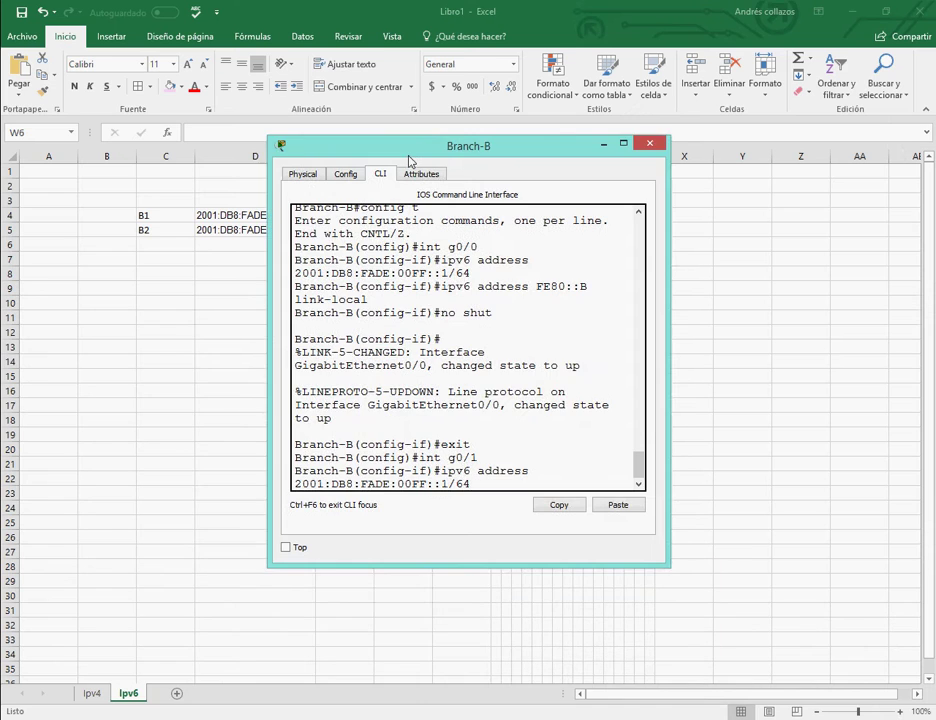
left_click_drag(410, 160, 268, 262)
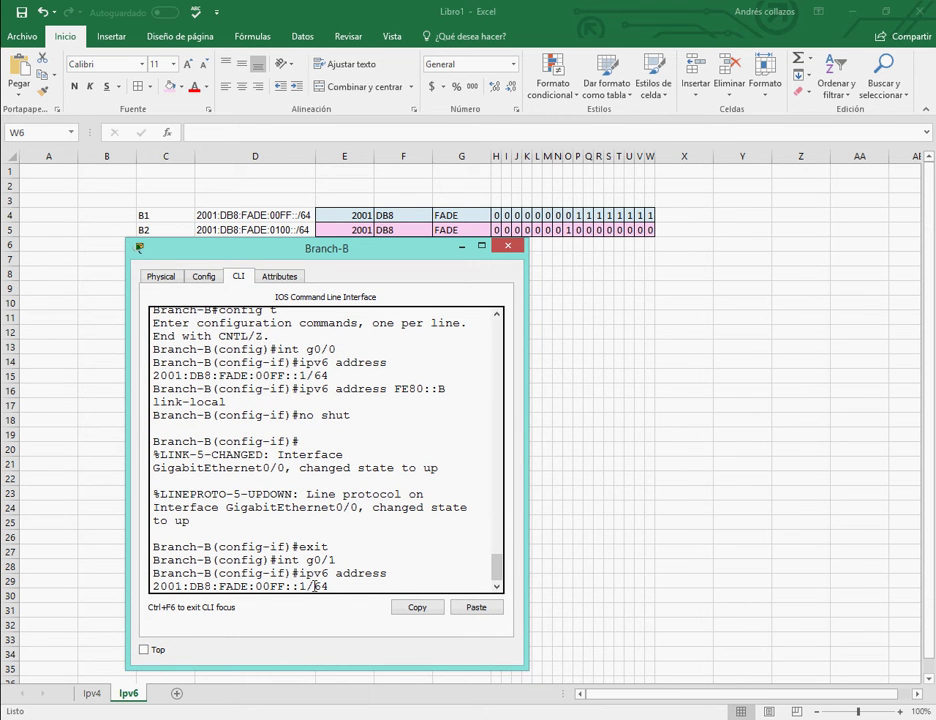
key("BackSpace")
key("BackSpace")
key("BackSpace")
type("100")
key("Return")
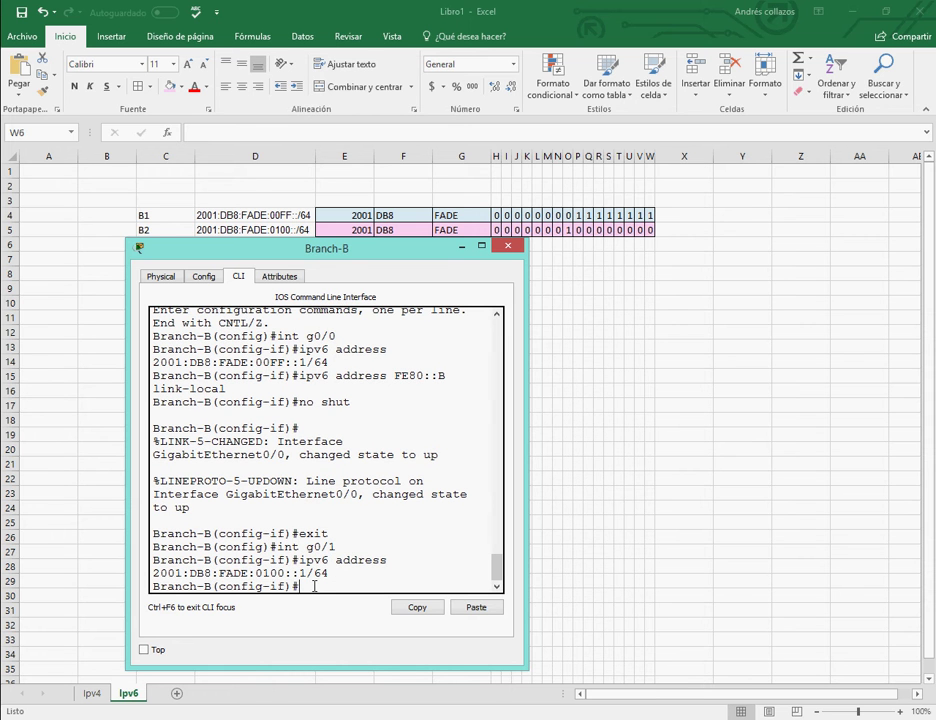
key("Up")
key("Up")
key("Up")
key("Up")
key("Up")
key("Return")
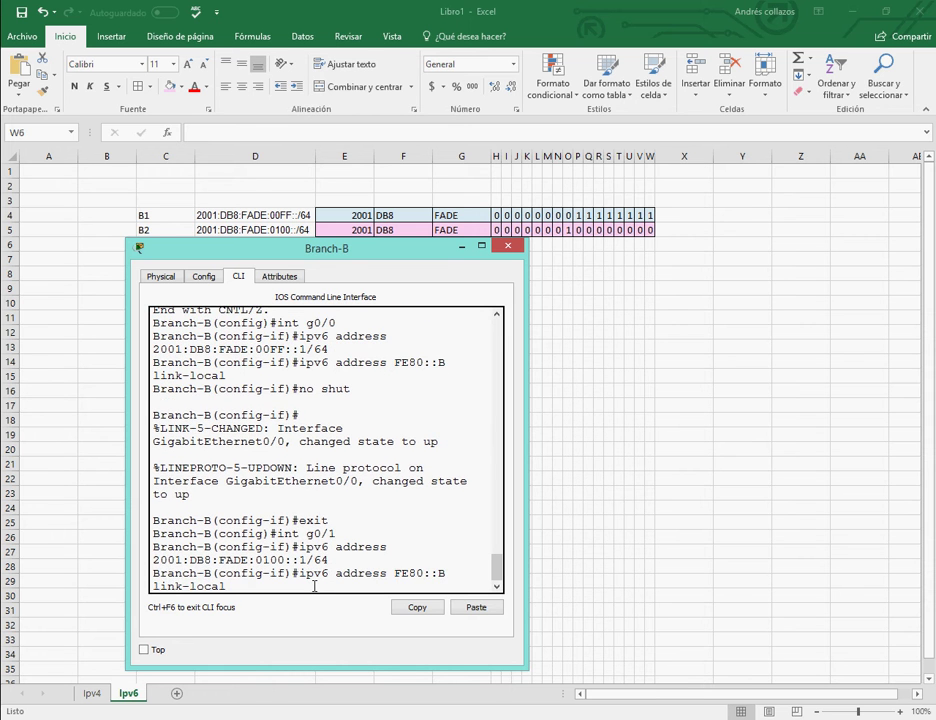
type("no shut")
key("Return")
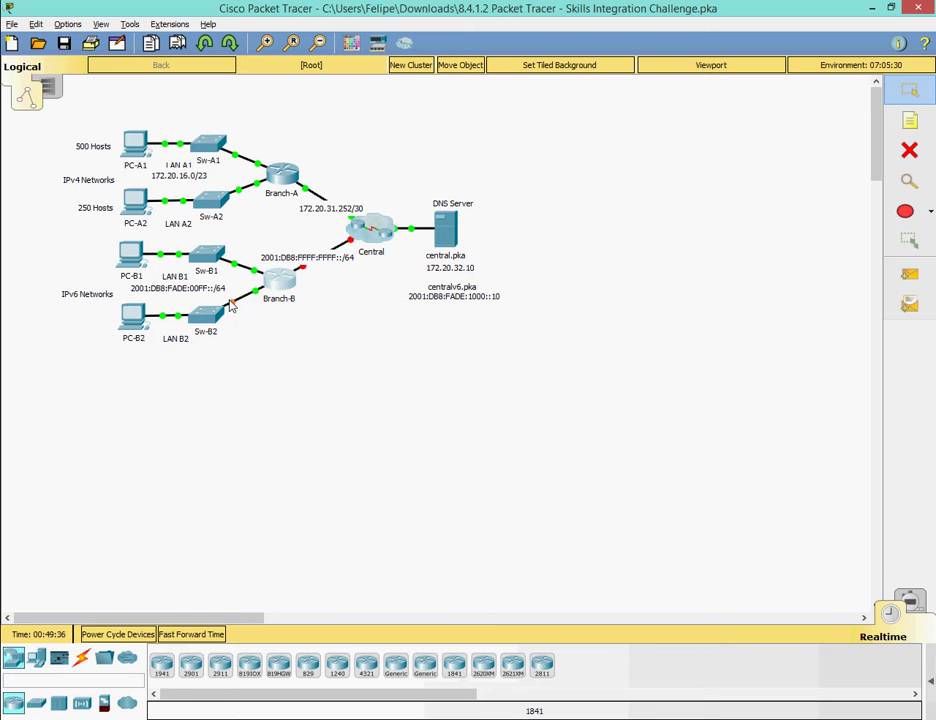
Type a Notepad note: 'ahora configuraremos la interfaz g0/2 la cual esta en la tabla de direccionamiento'.
key("alt+Tab")
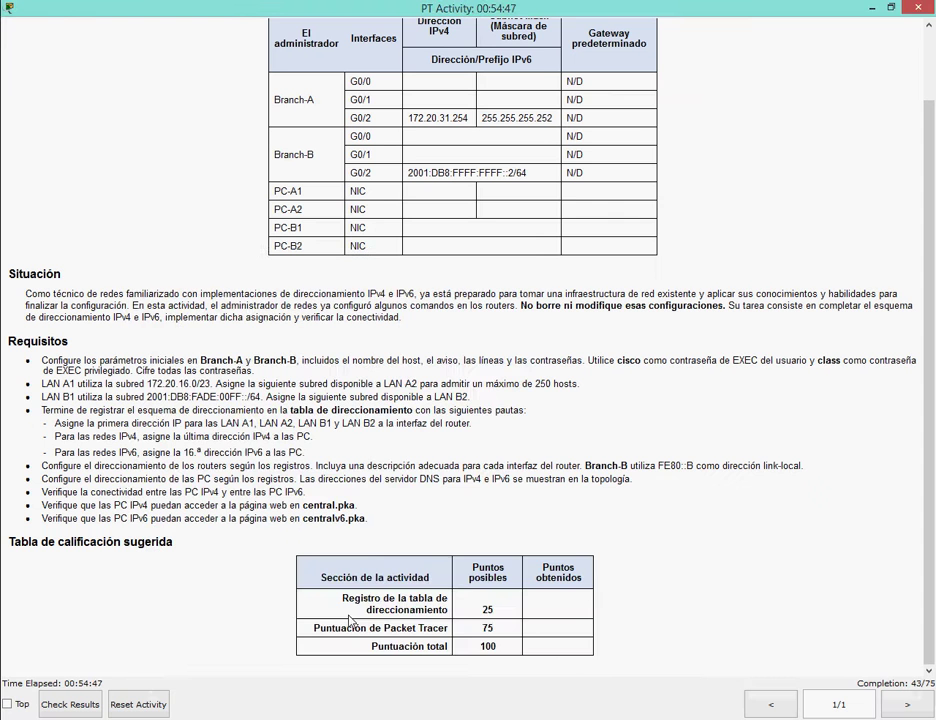
key("alt+Tab")
left_click(620, 615)
left_click(735, 343)
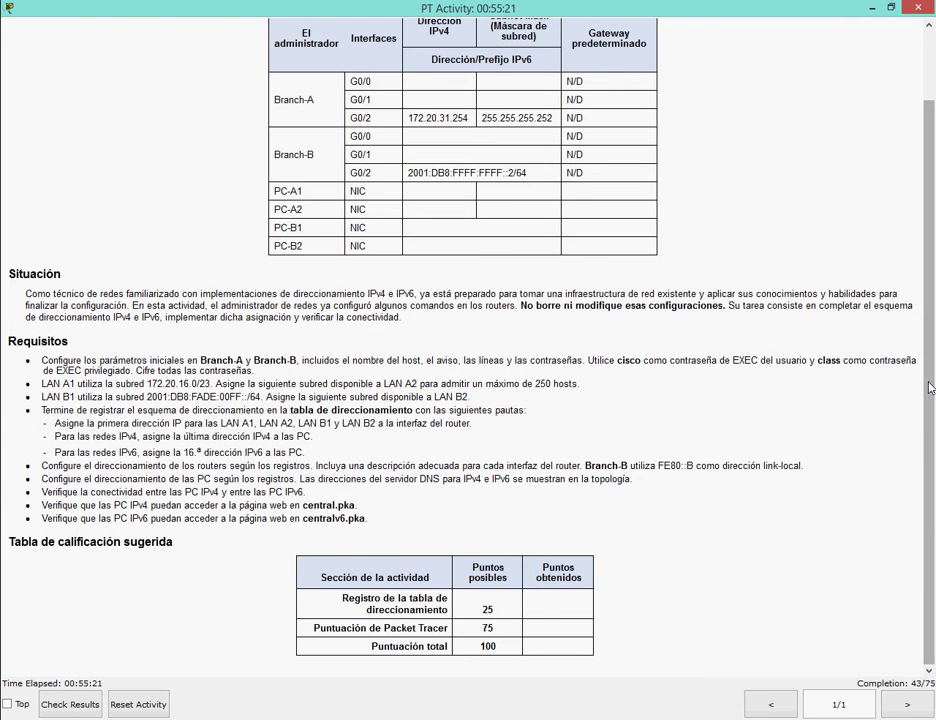
scroll(323, 357, "up", 2)
type("ahora configura")
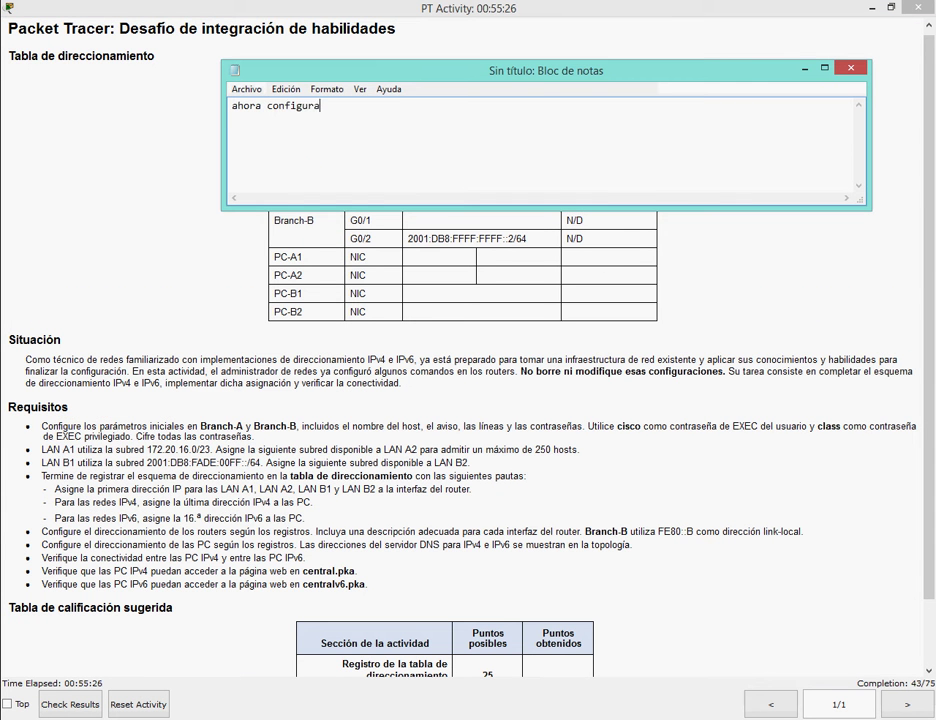
type("reremos")
key("Left")
key("Left")
key("Left")
key("Left")
key("BackSpace")
key("BackSpace")
key("End")
type("la interfaz g0/2 la c")
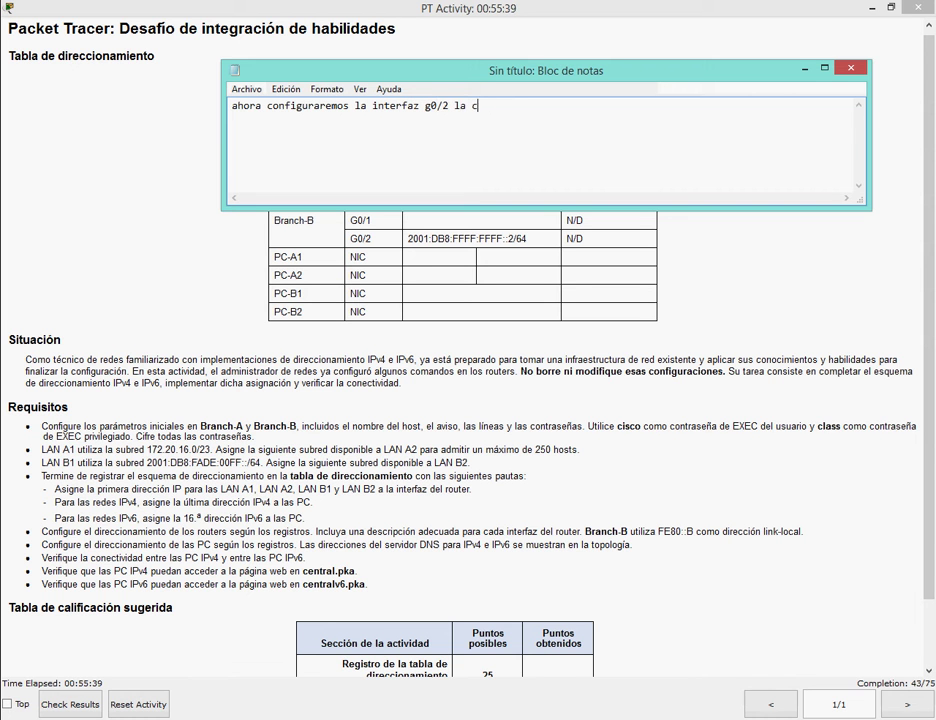
type("ual esta en la tabla ")
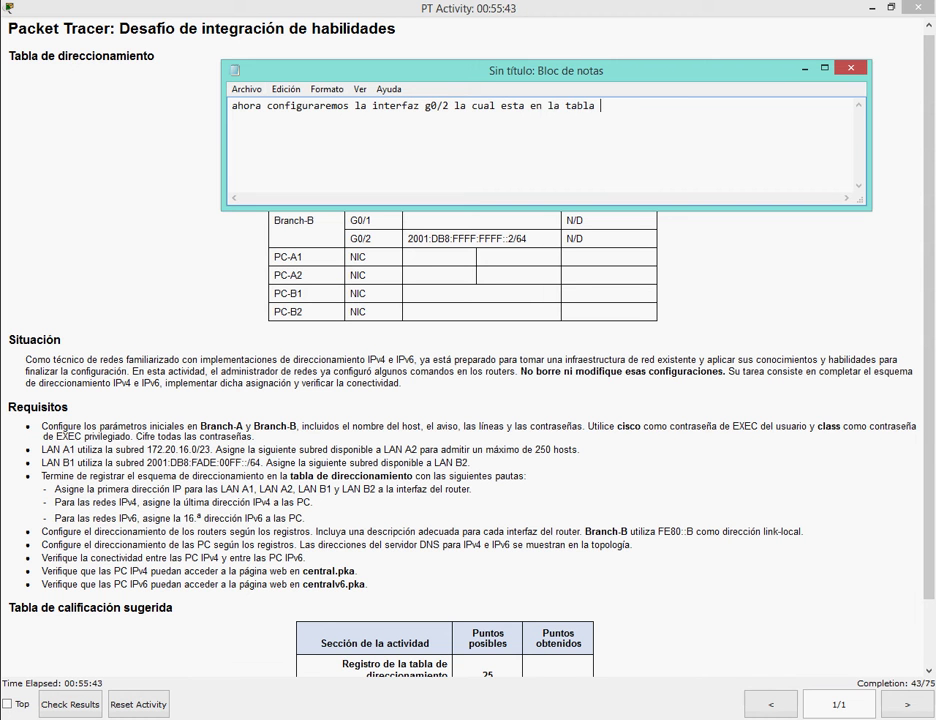
type("de direccionamiento")
Erase the note, close Notepad and return to the Branch-B router's CLI.
key("ctrl+a")
key("BackSpace")
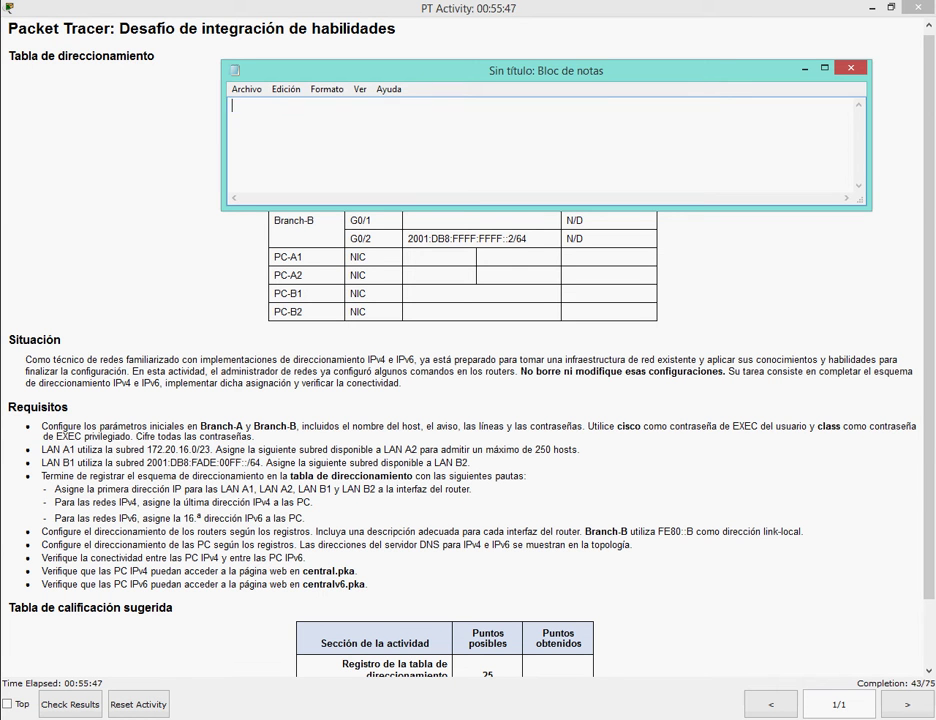
left_click(804, 68)
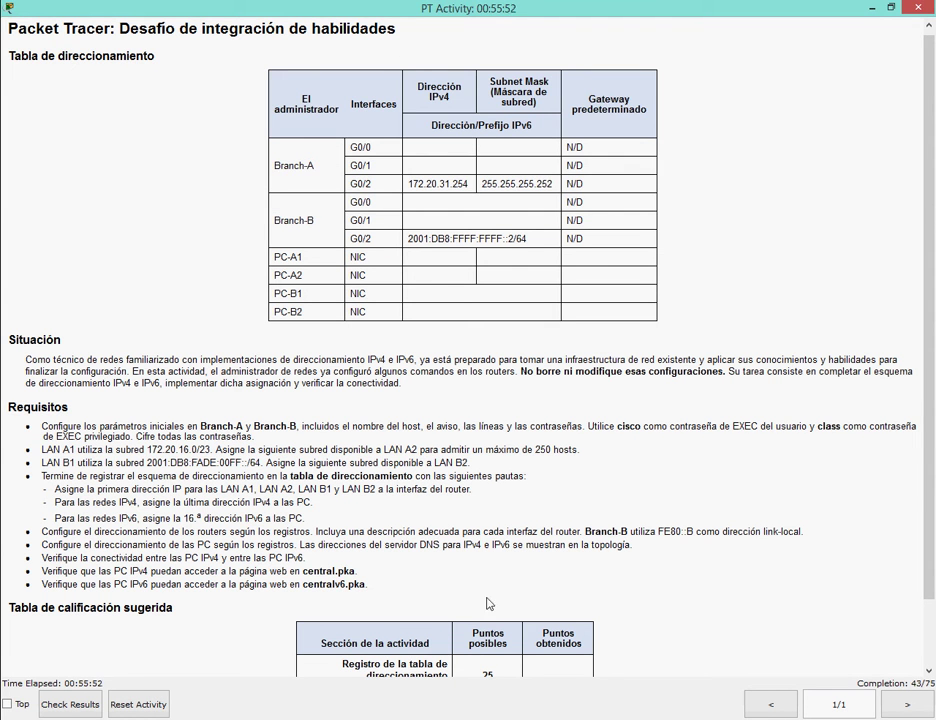
mouse_move(446, 681)
left_click(547, 640)
Exit the current interface and enter configuration for Branch-B's G0/2.
type("exit")
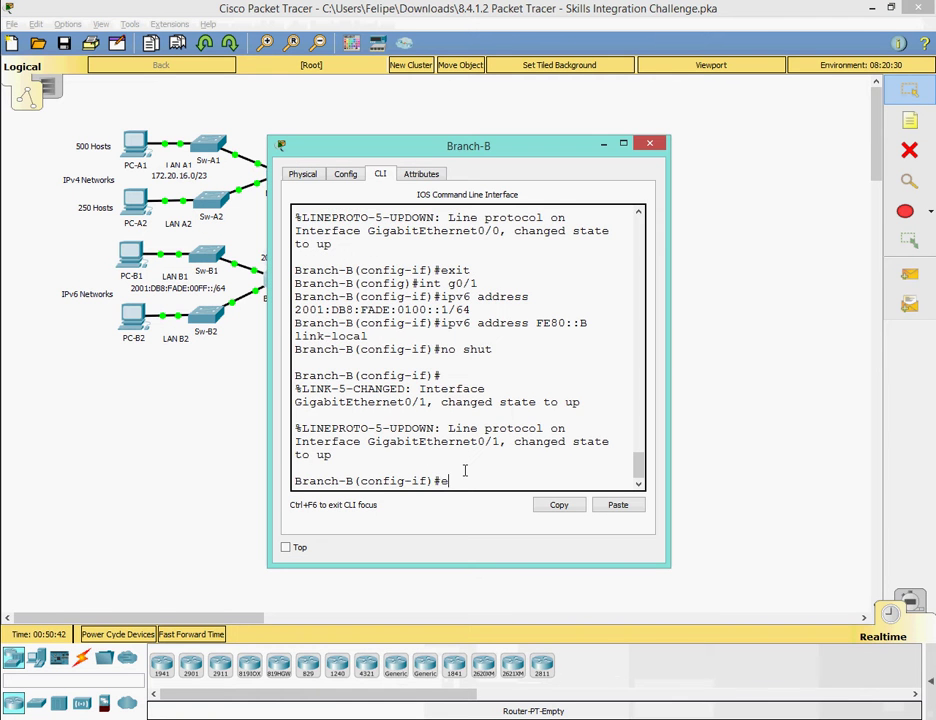
key("Return")
key("Up")
key("Up")
key("Up")
key("Up")
key("Up")
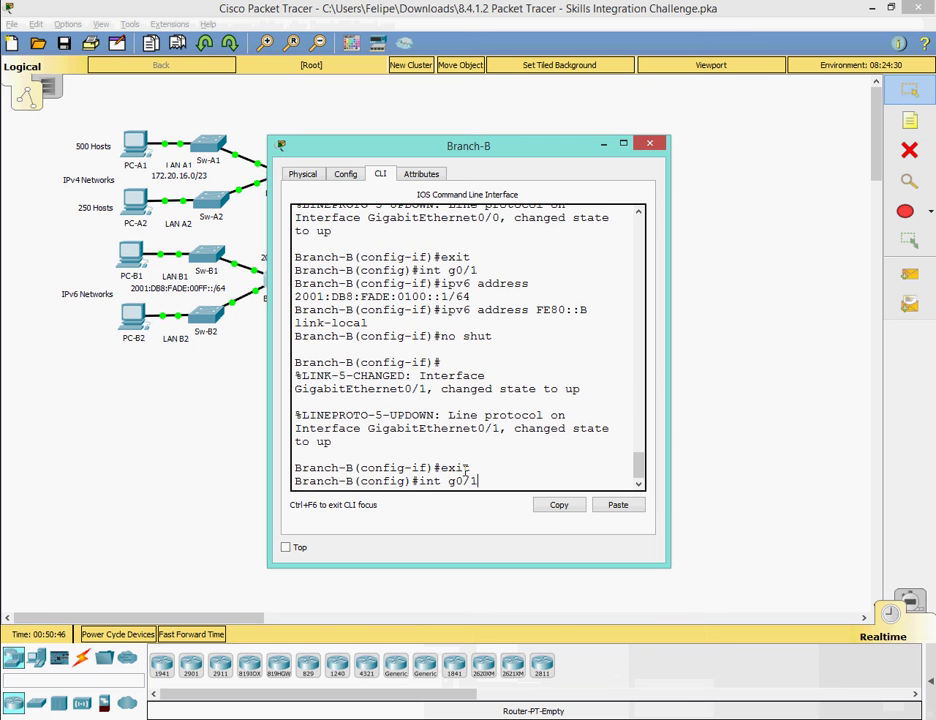
type("2")
key("Return")
mouse_move(461, 678)
left_click(604, 626)
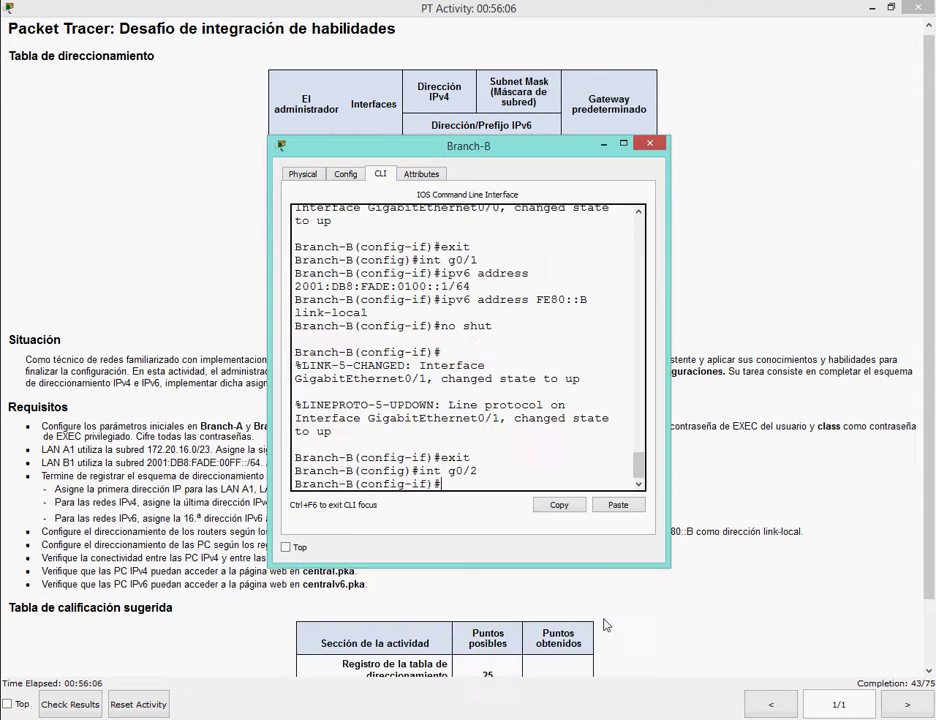
left_click_drag(446, 183, 424, 267)
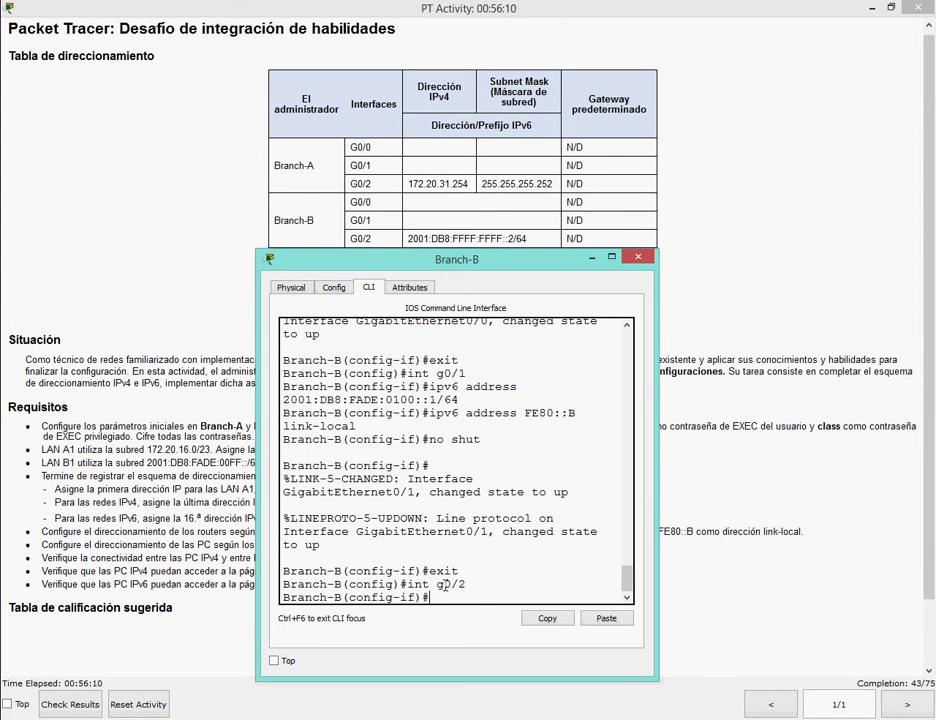
Assign G0/2 the IPv6 address 2001:DB8:FFFF:FFFF::2/64 by editing the recalled command.
type("exit")
key("Up")
key("Up")
key("Up")
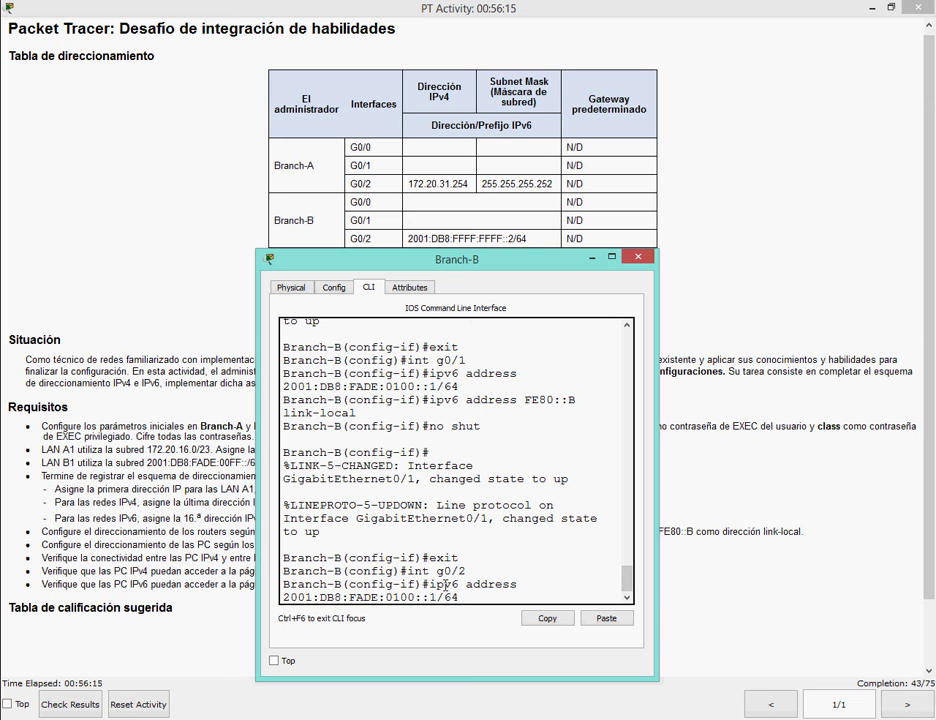
key("Left")
key("Left")
key("Left")
key("Left")
key("Left")
key("Left")
key("Left")
key("Left")
key("Left")
key("Left")
key("Left")
key("BackSpace")
key("BackSpace")
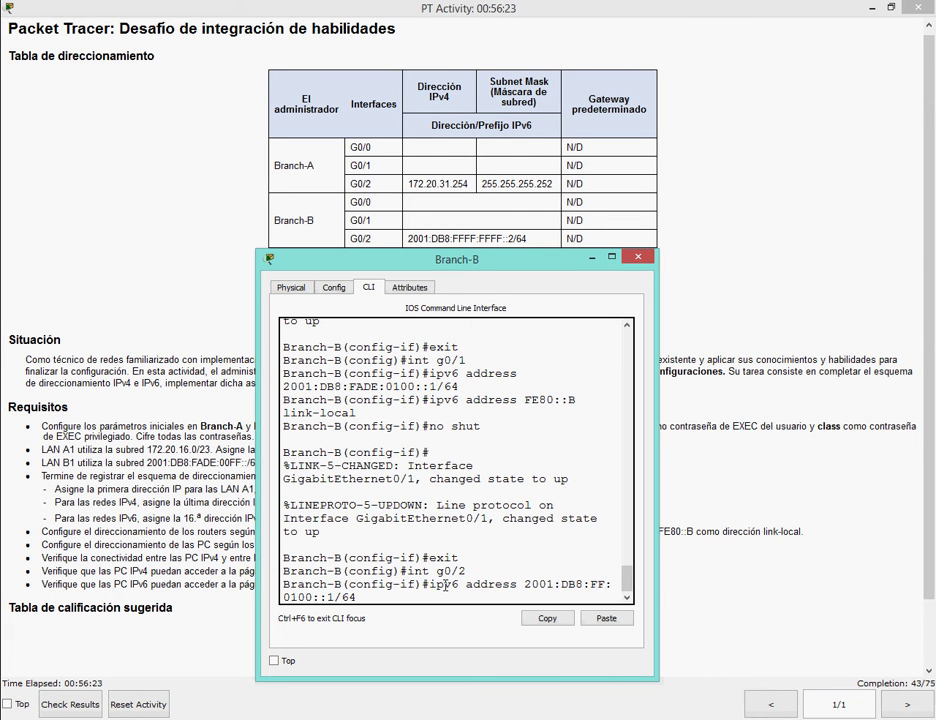
type("FF")
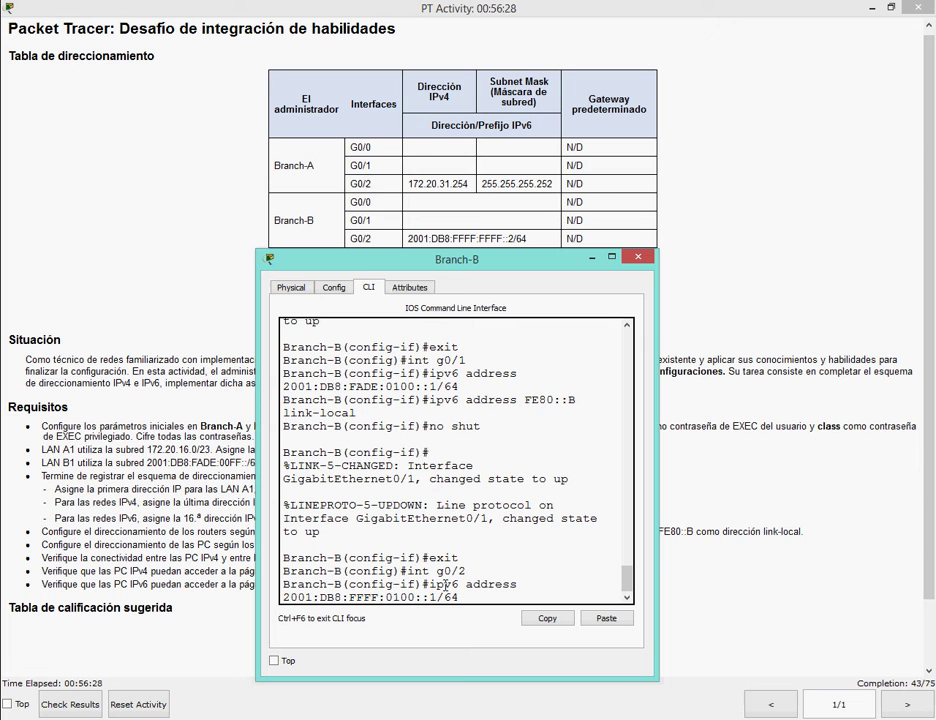
key("BackSpace")
key("BackSpace")
key("BackSpace")
key("BackSpace")
type("FFFF")
key("Delete")
type("2")
key("Return")
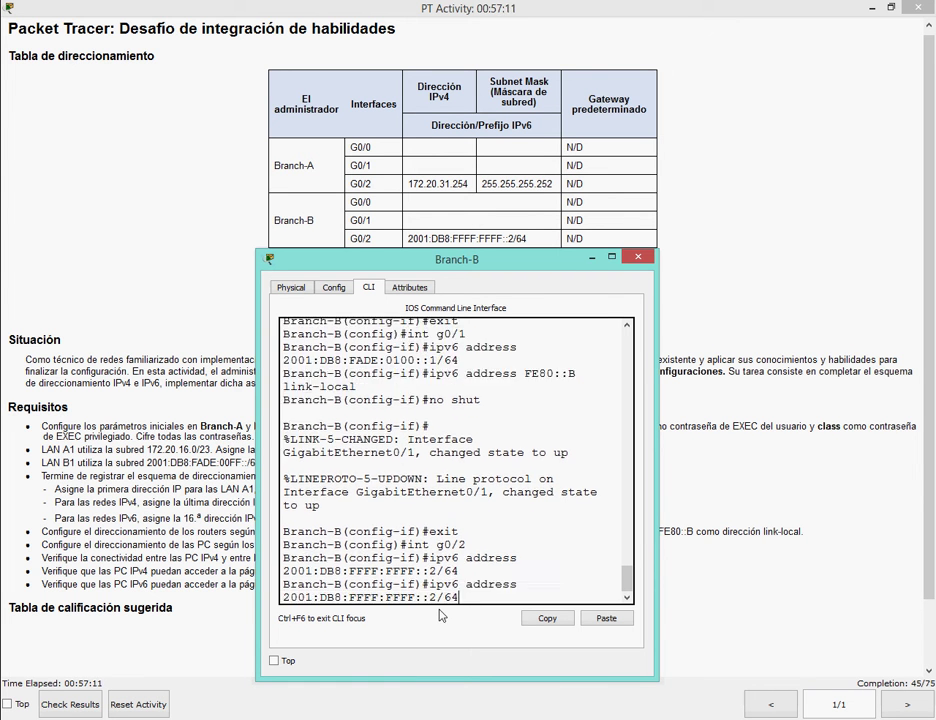
Add link-local FE80::B, enable G0/2 with no shut, and close the router window.
type("no shut")
key("Up")
key("Up")
key("Up")
key("Up")
key("Up")
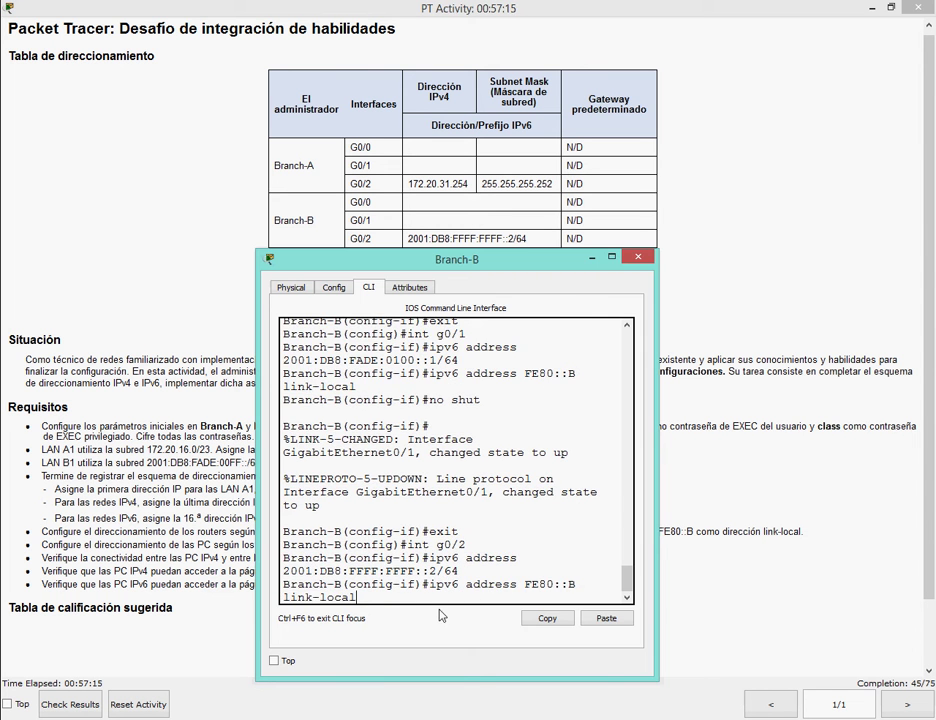
left_click(777, 450)
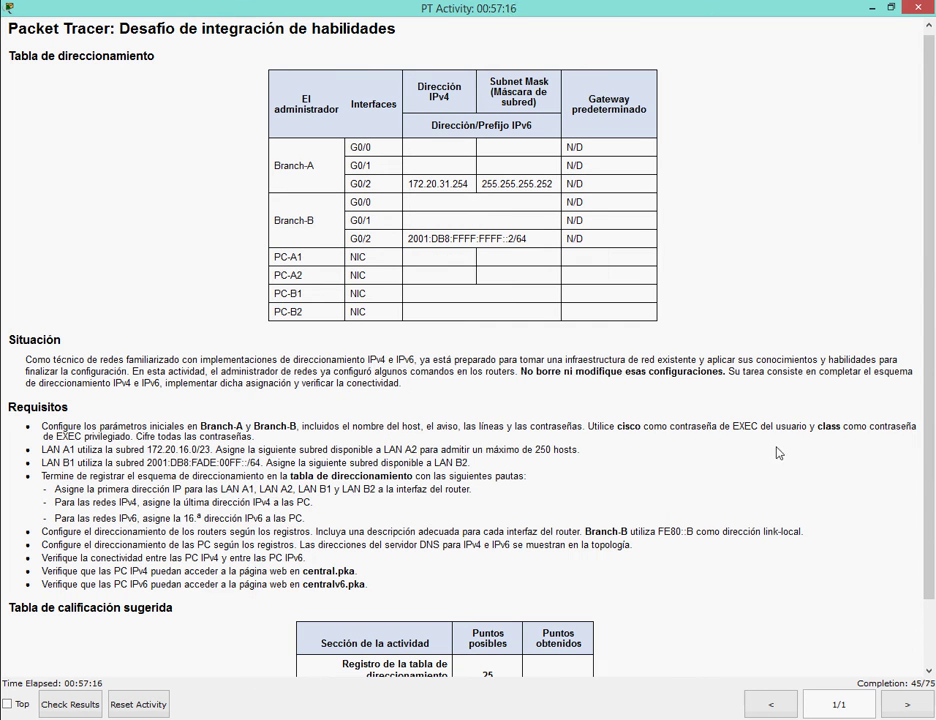
double_click(600, 531)
key("alt+Tab")
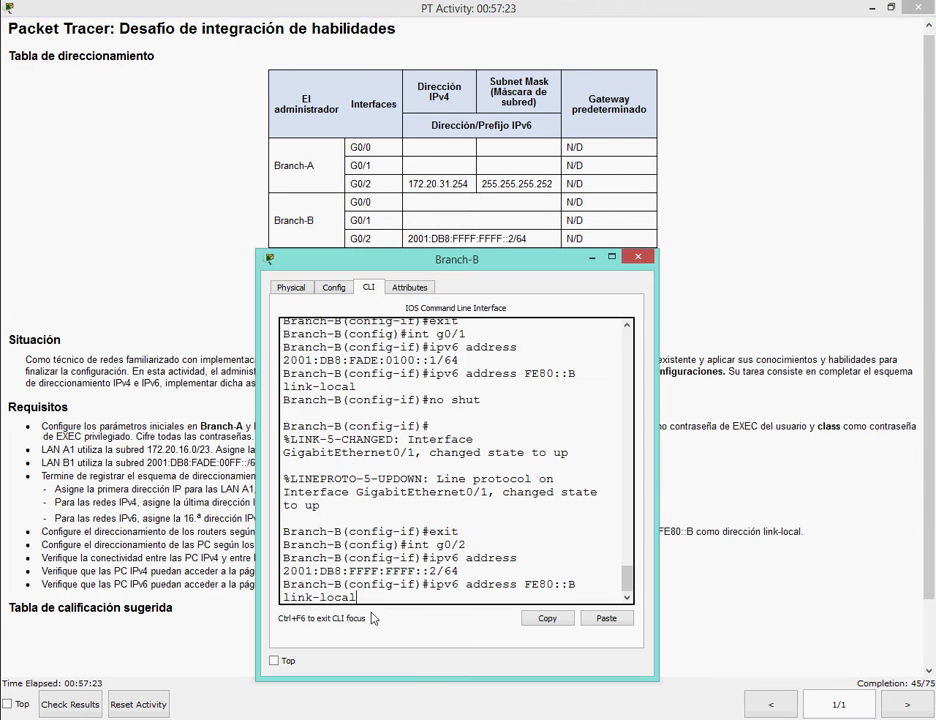
key("Return")
type("no shut")
key("Return")
key("Return")
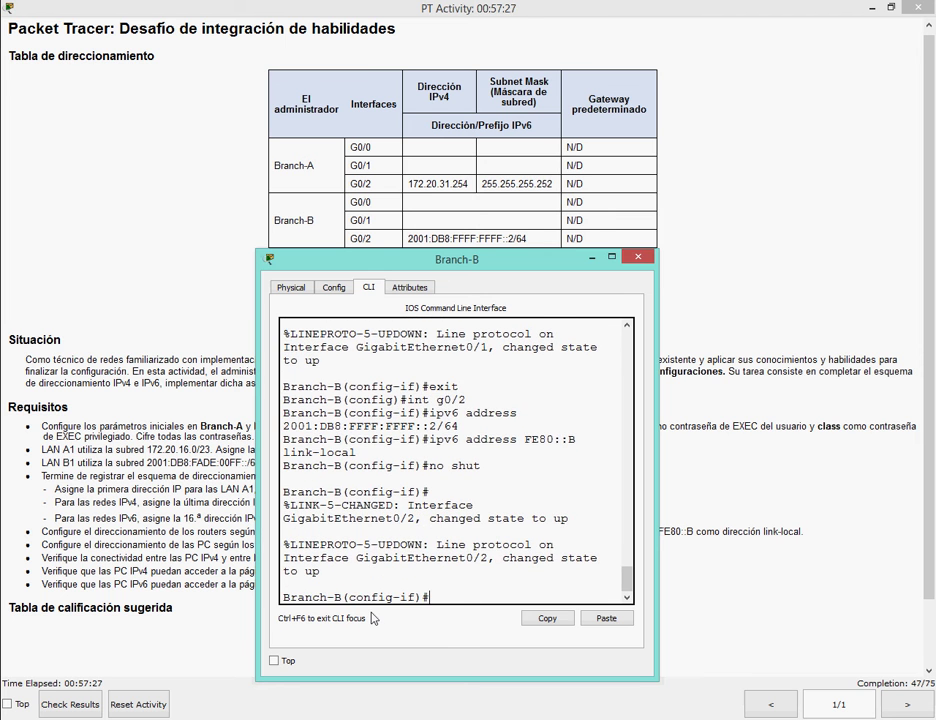
left_click(637, 257)
key("alt+Tab")
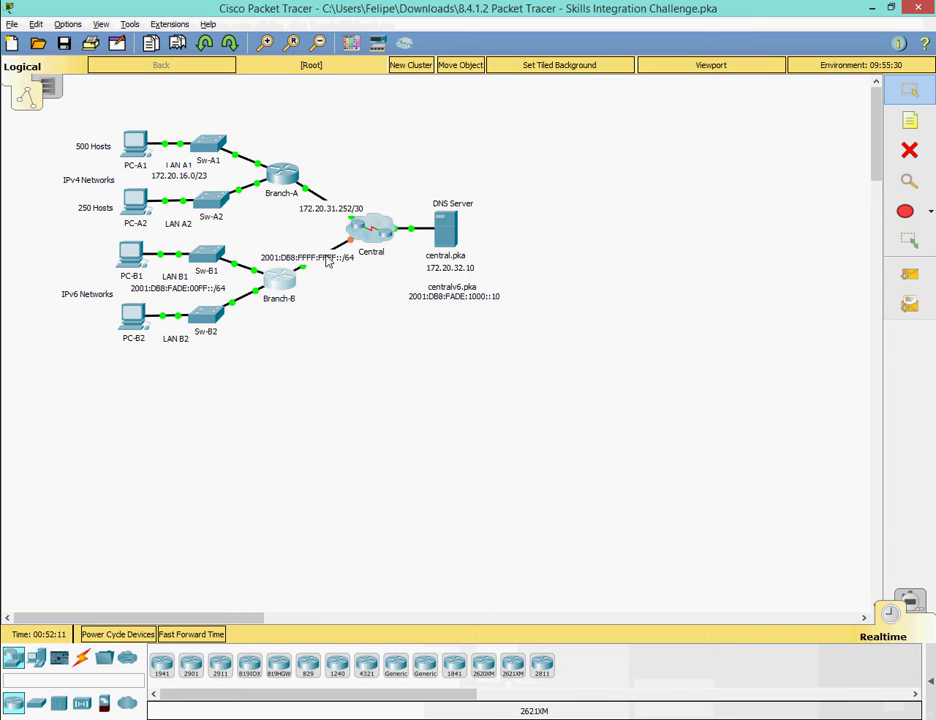
Review the PC IPv4 addressing rule and open PC-A1's IP Configuration.
key("alt+Tab")
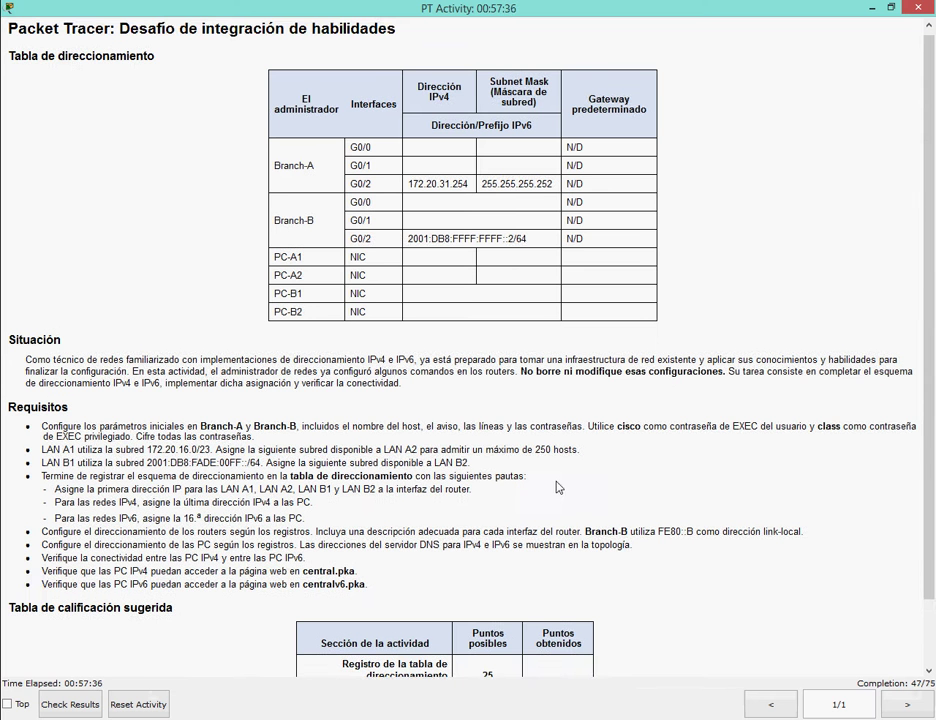
left_click_drag(930, 276, 930, 334)
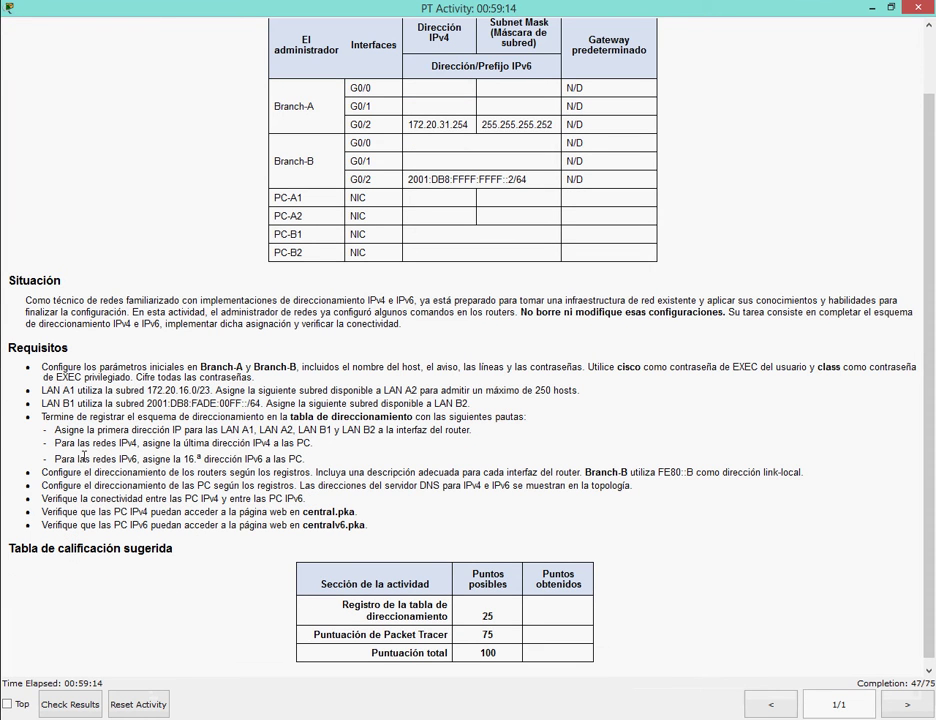
left_click_drag(61, 442, 230, 443)
left_click(311, 449)
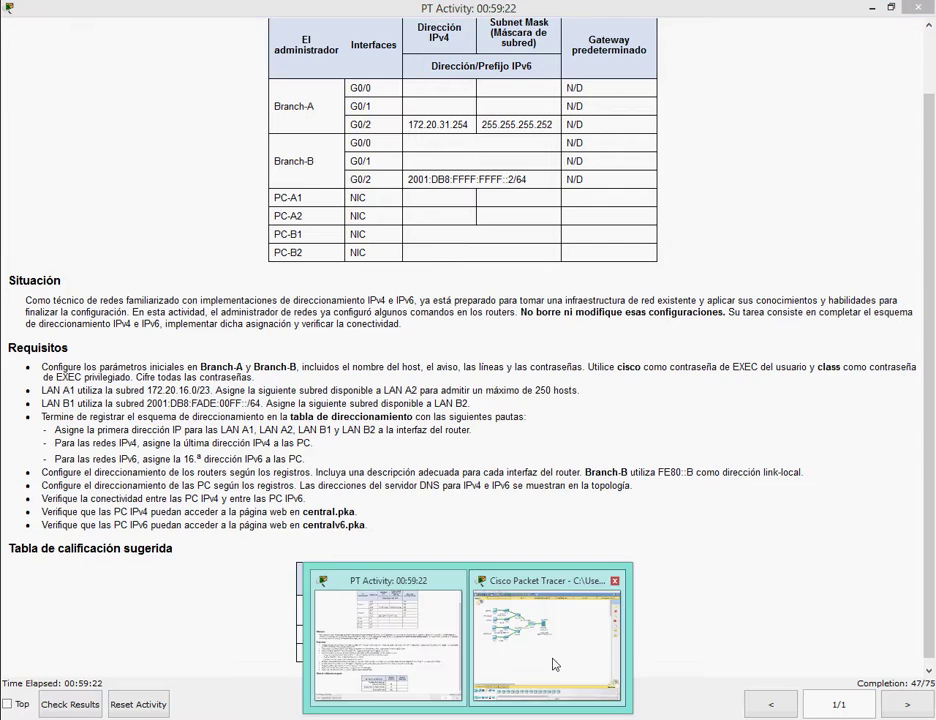
left_click(554, 669)
left_click(135, 145)
left_click(272, 127)
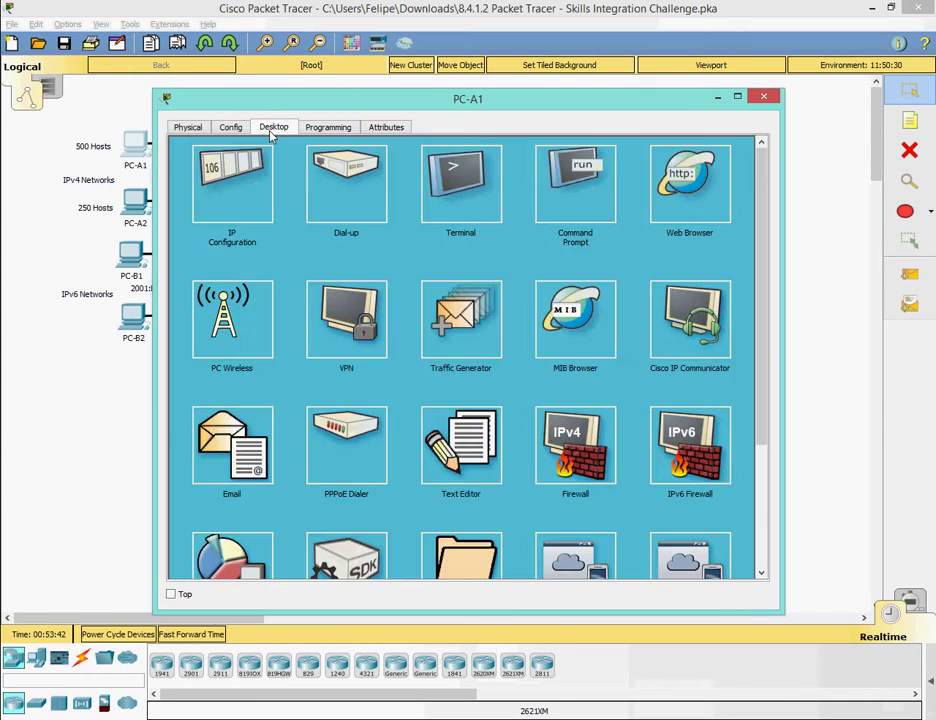
left_click(236, 190)
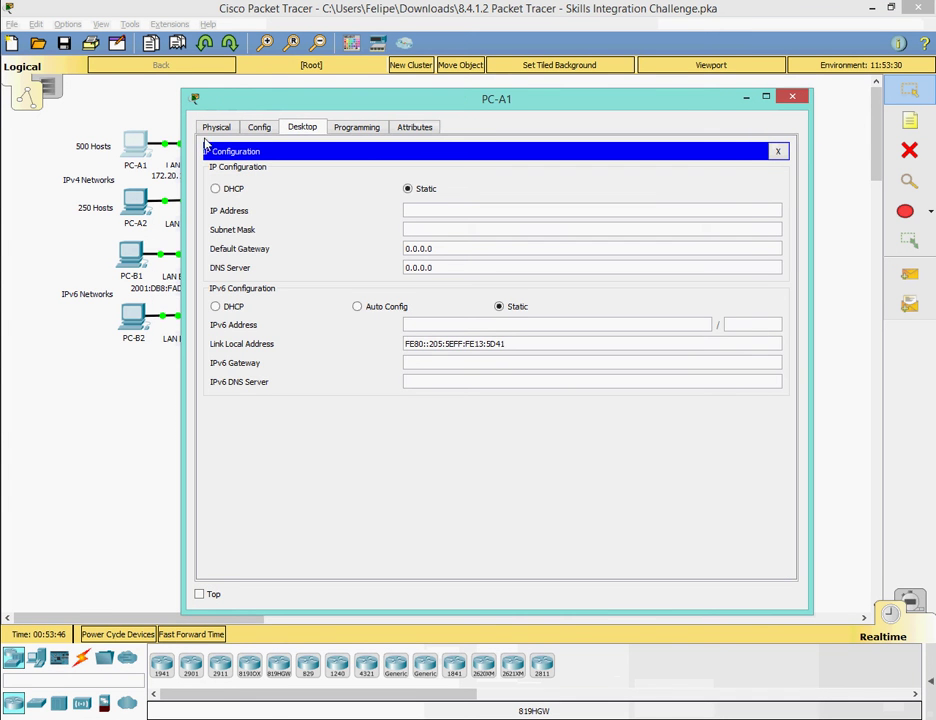
left_click_drag(182, 91, 409, 224)
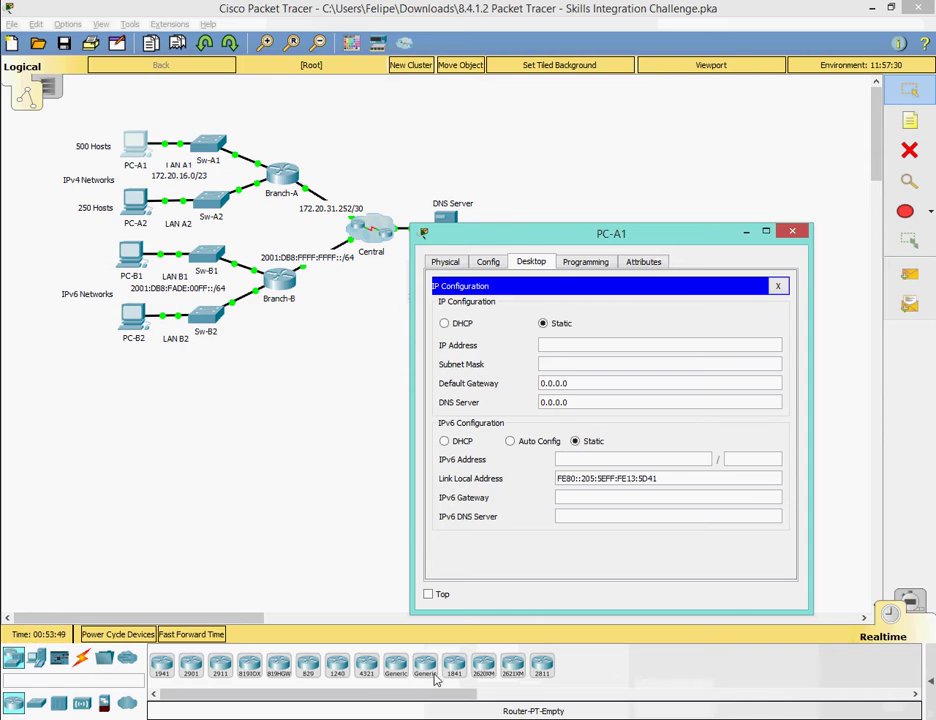
Enter PC-A1's IP 172.20.17.254, mask 255.255.254.0 and gateway 172.20.16.1 from the Ipv4 sheet.
left_click(443, 706)
left_click(88, 700)
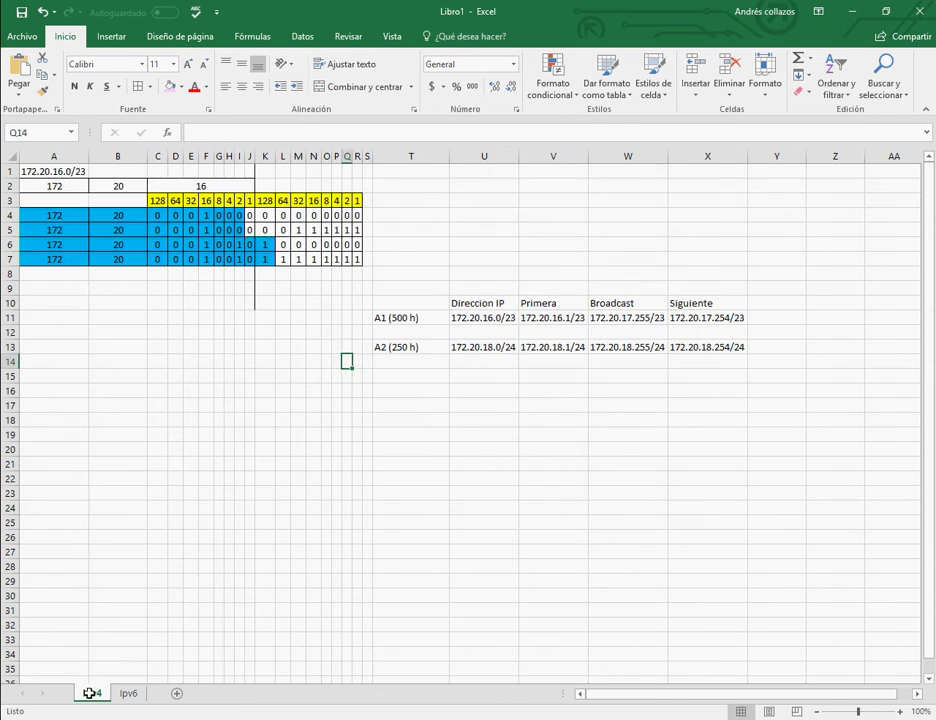
mouse_move(565, 716)
left_click(873, 630)
left_click_drag(466, 244, 41, 187)
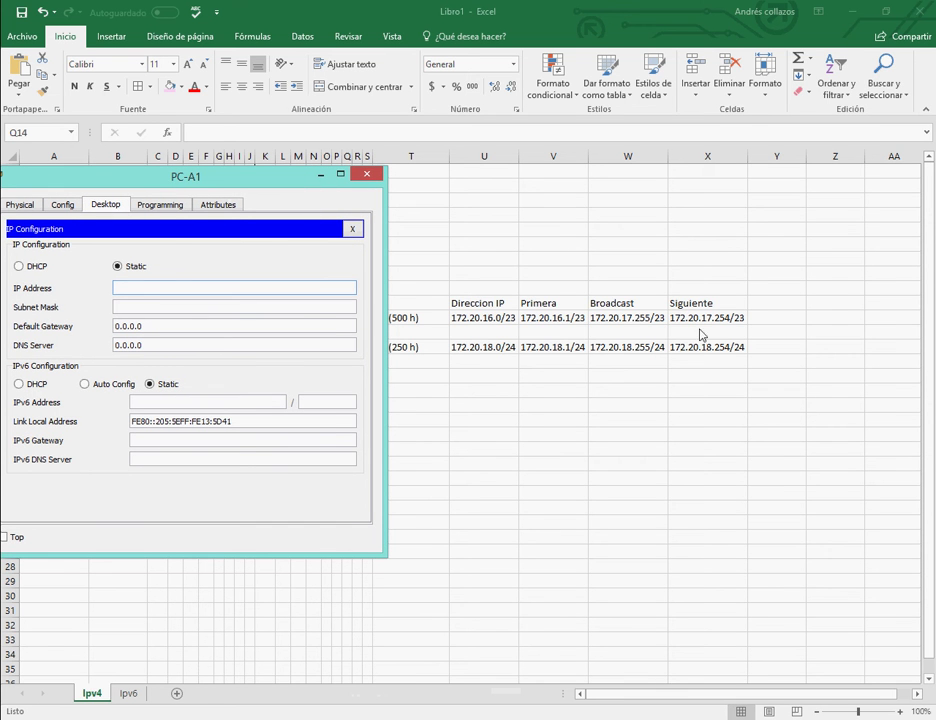
left_click(170, 288)
left_click(169, 307)
type("255.255.0.")
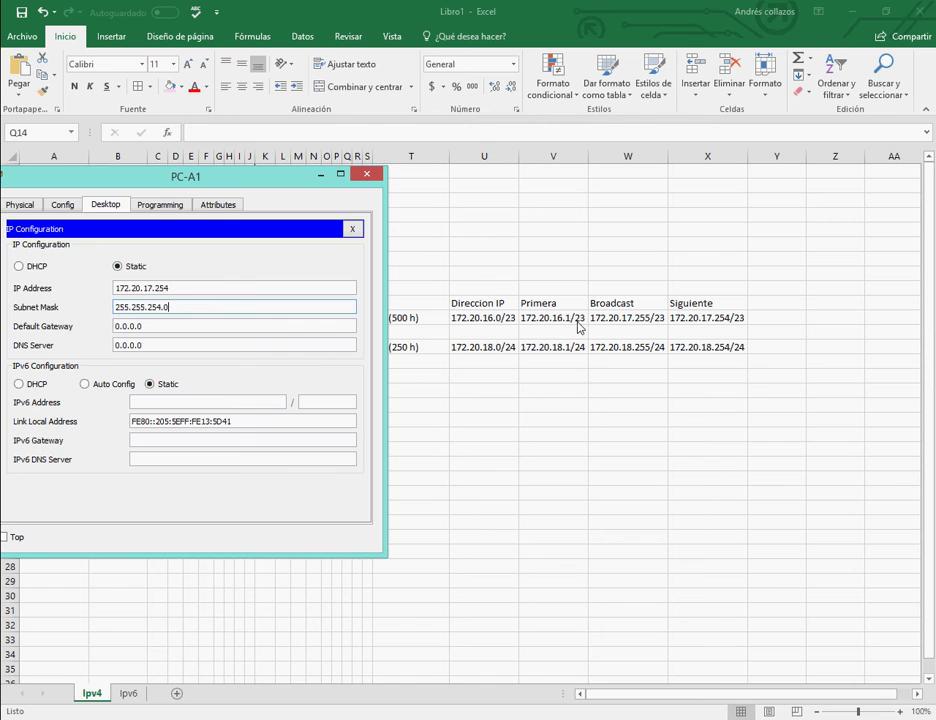
left_click(190, 328)
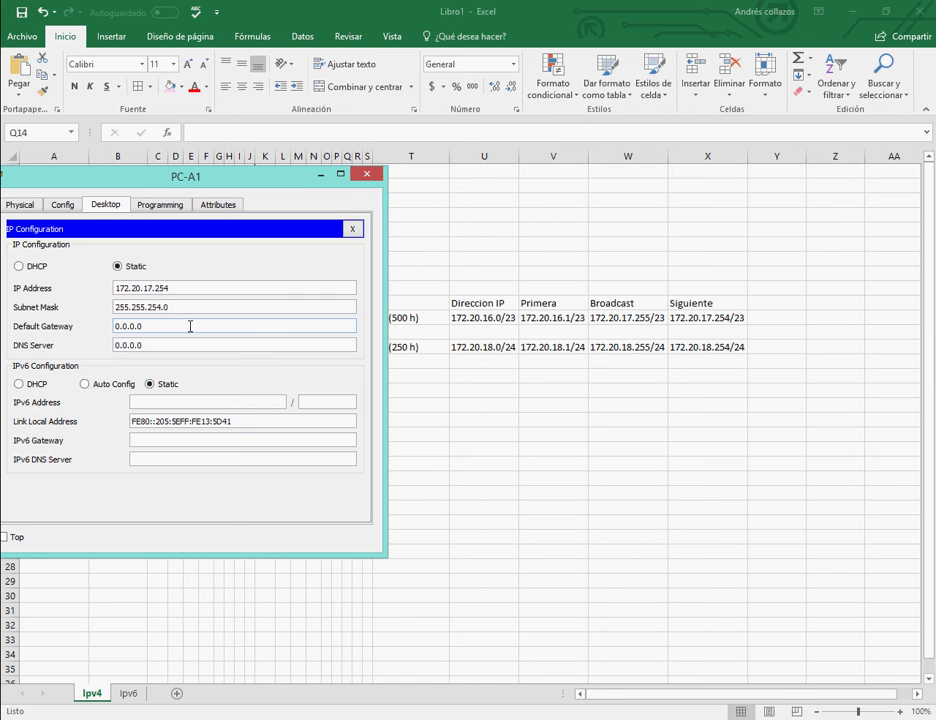
key("ctrl+a")
key("BackSpace")
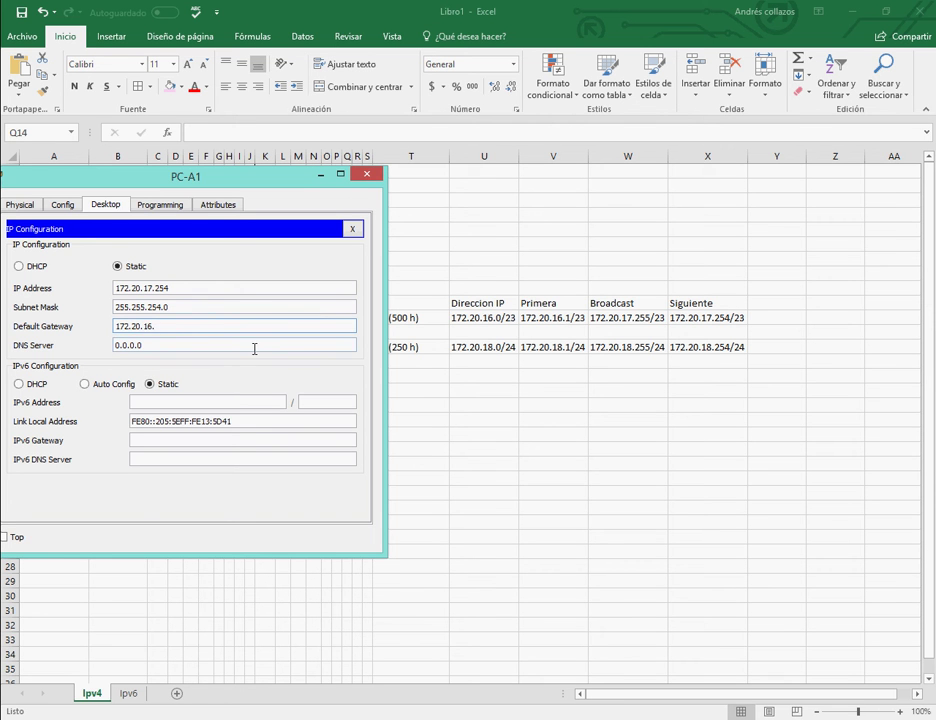
left_click(136, 345)
Set PC-A1's DNS server to 172.20.32.10 and verify the gateway and IP entries.
mouse_move(463, 688)
left_click(305, 650)
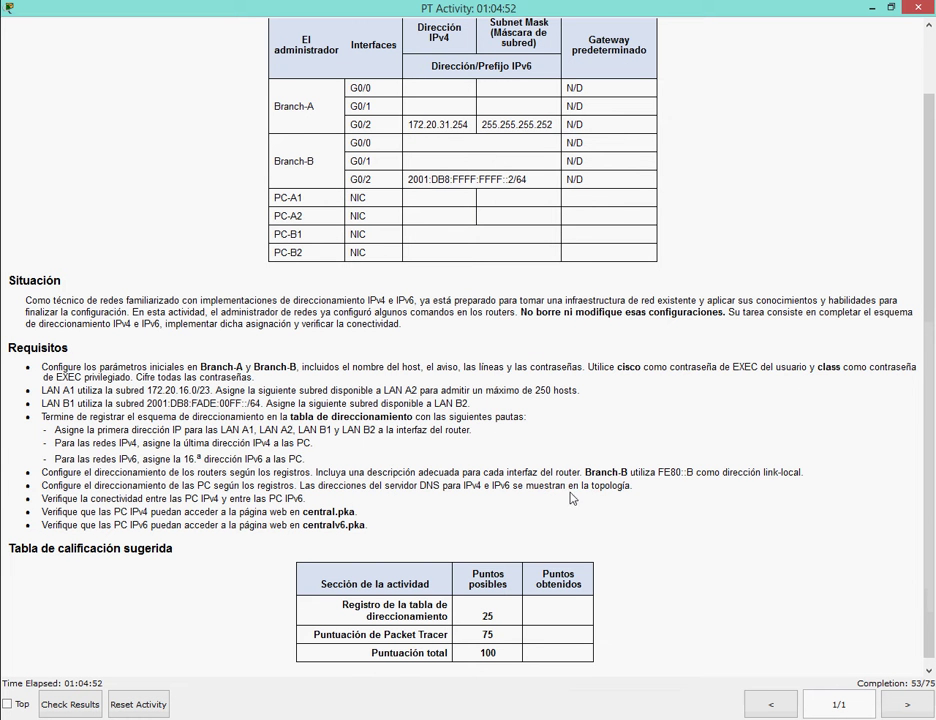
left_click_drag(47, 486, 632, 487)
mouse_move(470, 712)
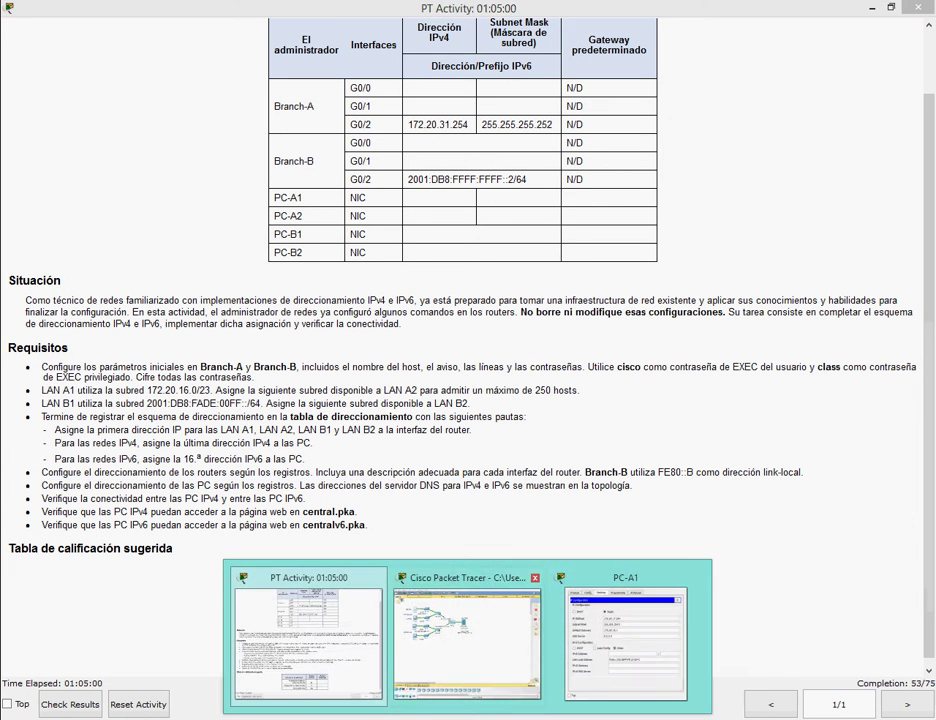
left_click(470, 628)
left_click(316, 203)
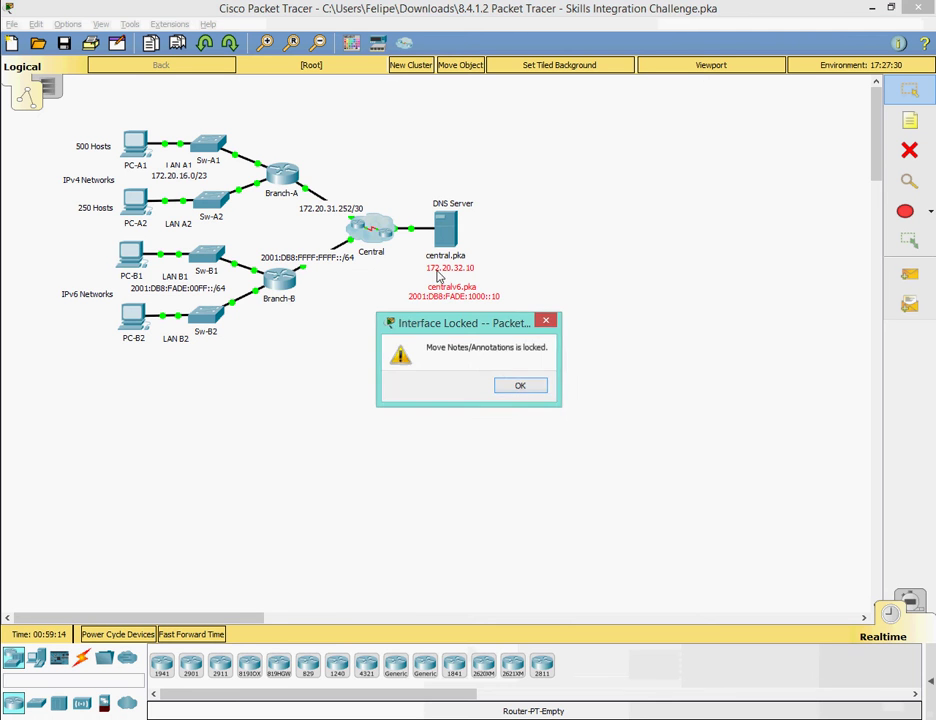
left_click(520, 389)
left_click(625, 640)
left_click(174, 347)
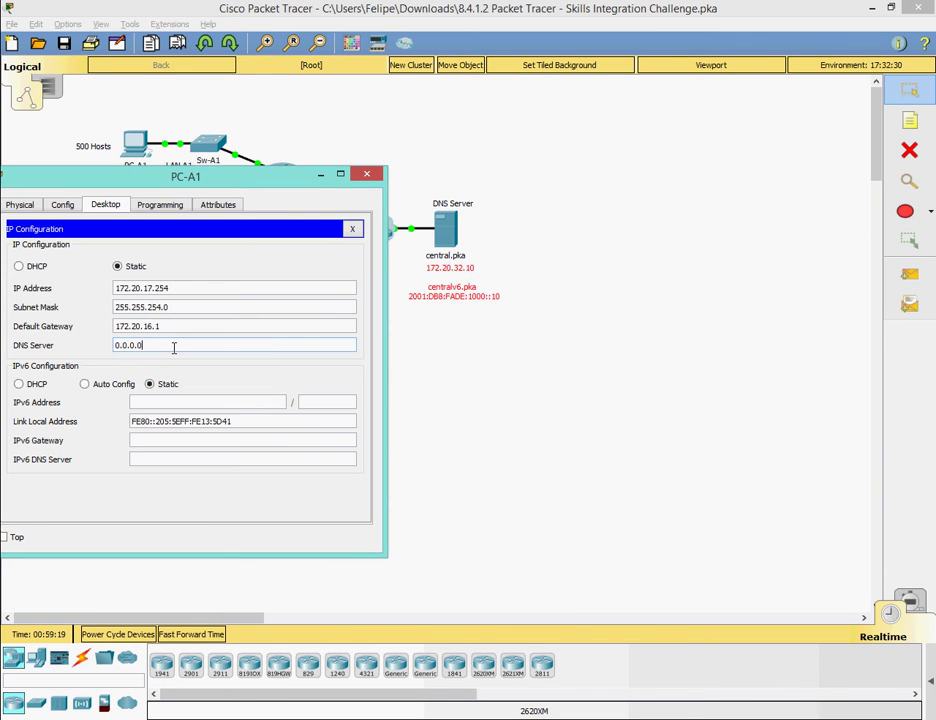
key("BackSpace")
key("BackSpace")
key("BackSpace")
key("BackSpace")
key("BackSpace")
key("BackSpace")
left_click(171, 326)
left_click(180, 289)
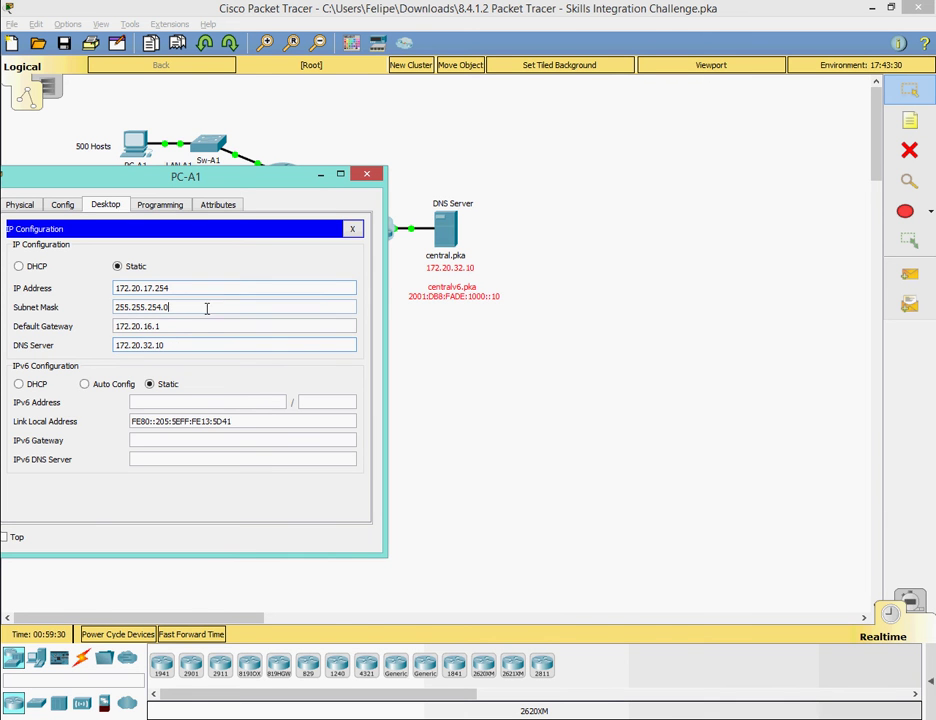
Close PC-A1's window and open PC-A2's Desktop applications.
left_click(352, 230)
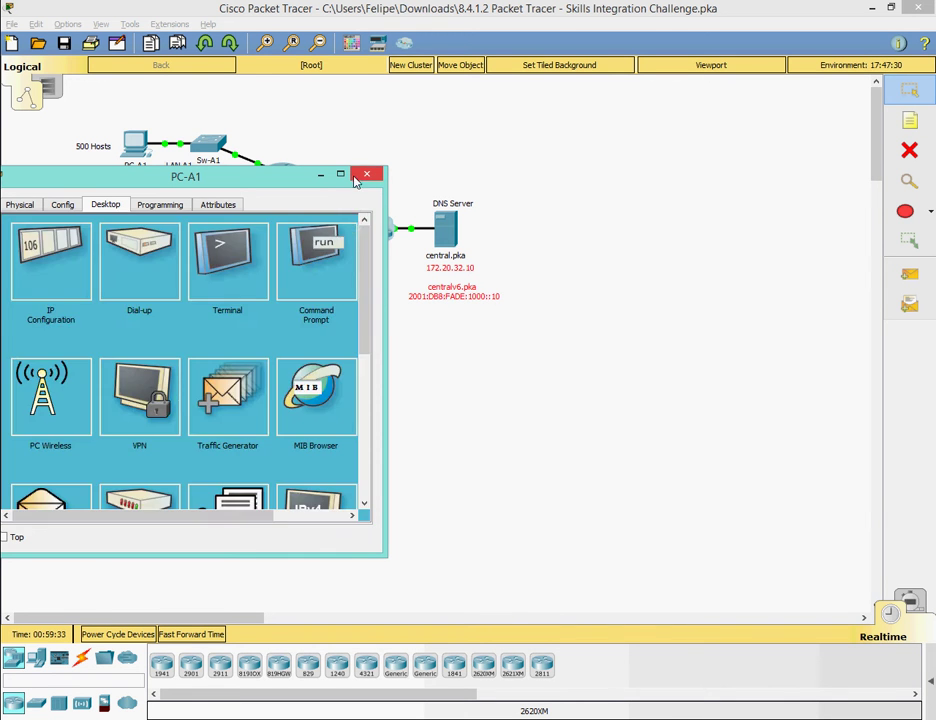
left_click(364, 175)
left_click(134, 200)
left_click(224, 130)
Open PC-A2's IP Configuration and enter IP address 172.20.18.254.
left_click(247, 198)
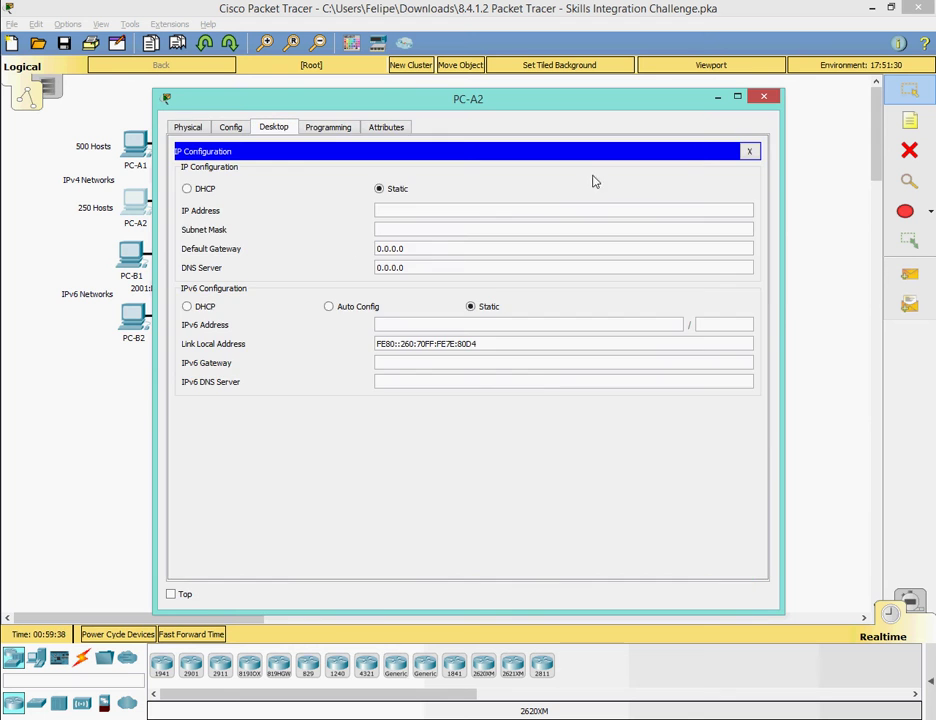
left_click_drag(157, 84, 389, 224)
key("alt+Tab")
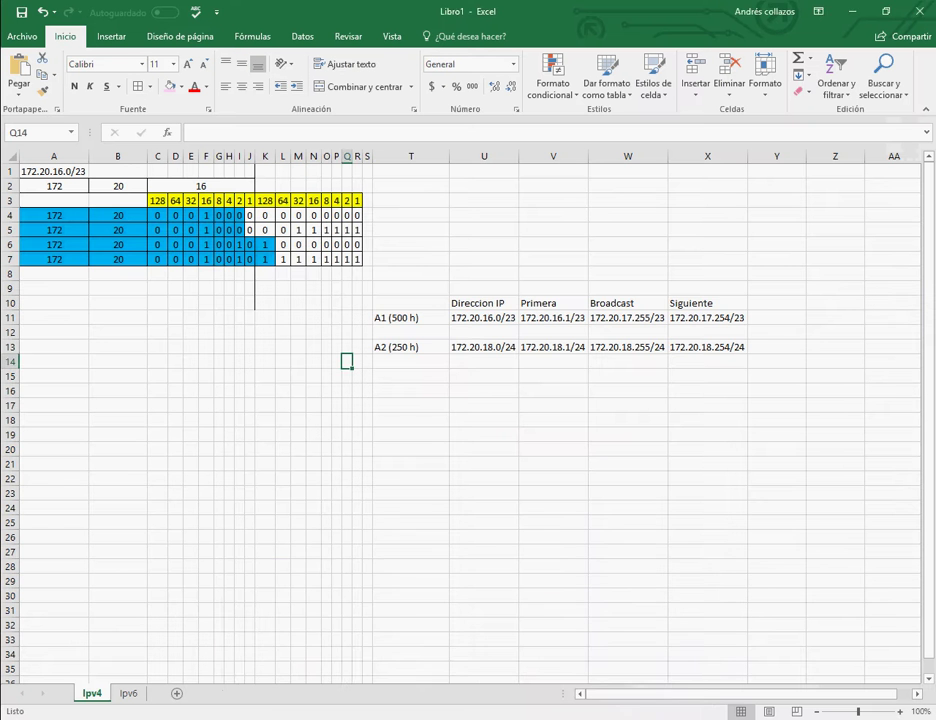
left_click_drag(465, 240, 70, 243)
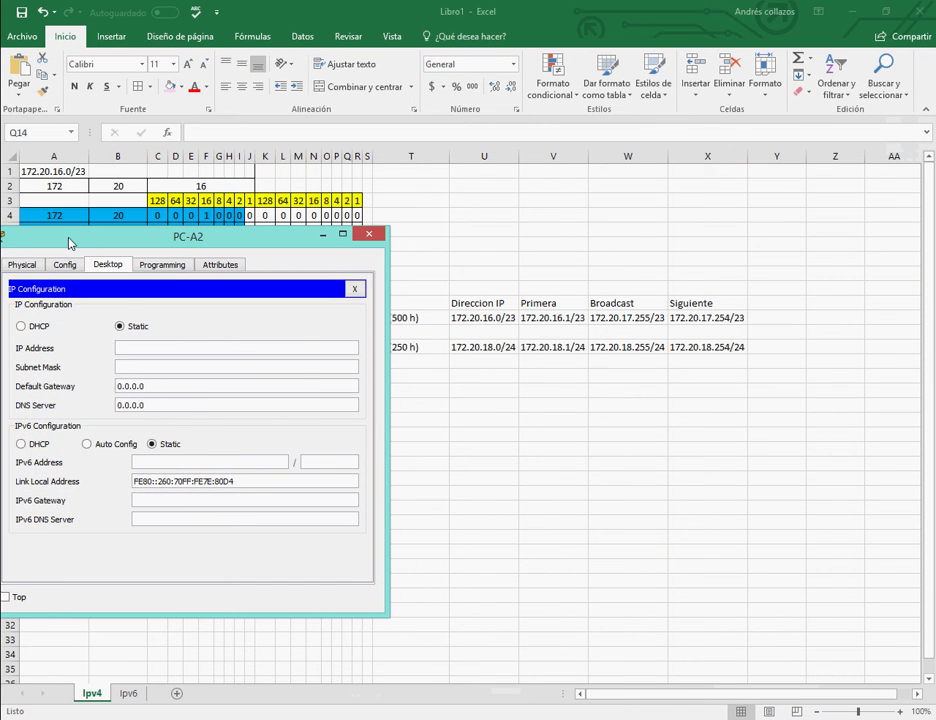
left_click(190, 348)
type("172.20.18.254")
key("Tab")
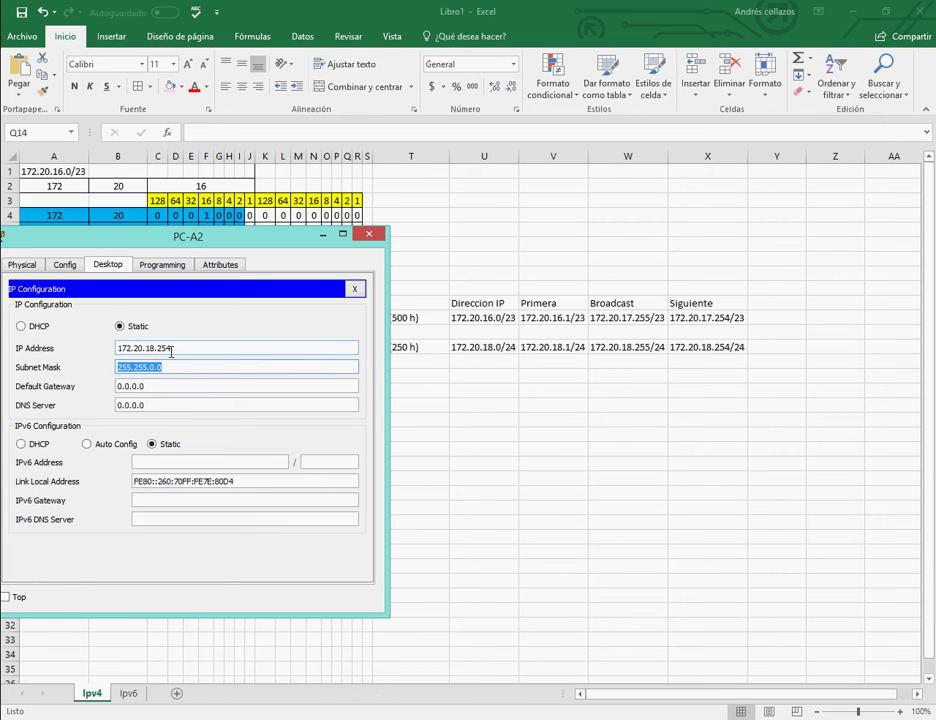
Set mask 255.255.255.0, gateway 172.20.18.1 and DNS 172.20.32.10, then close PC-A2's window.
left_click(189, 369)
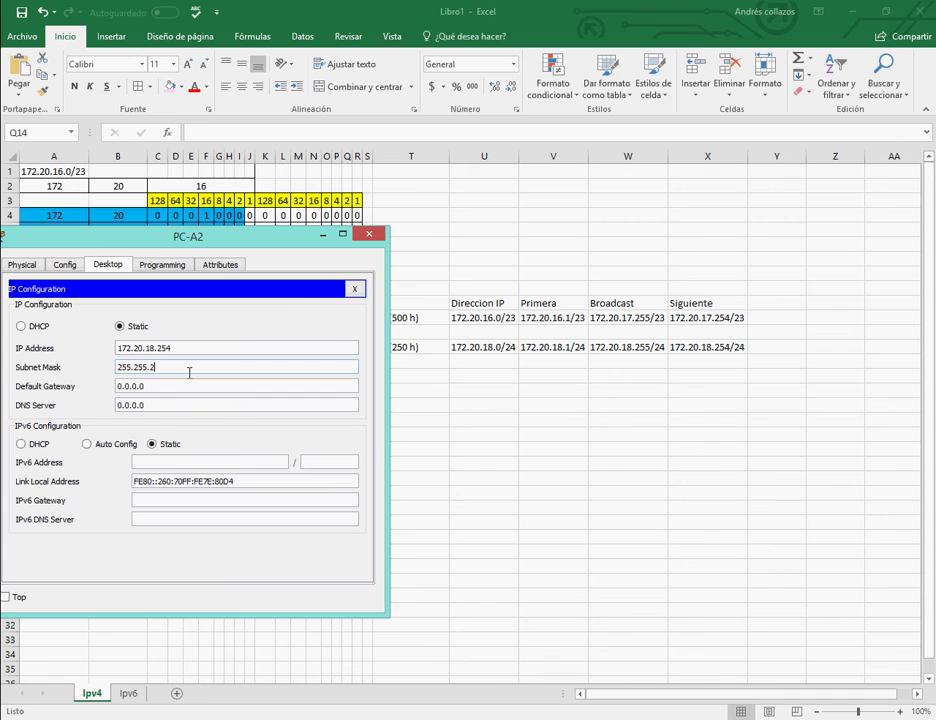
key("Tab")
type("0")
key("Tab")
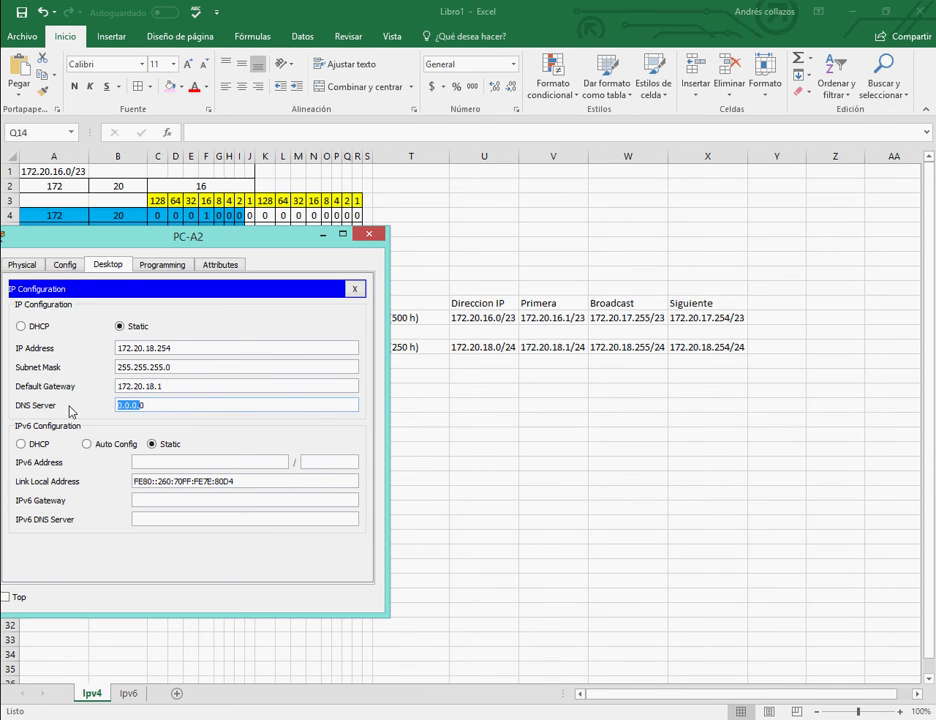
type("0.0.0")
key("BackSpace")
key("BackSpace")
key("BackSpace")
key("BackSpace")
key("BackSpace")
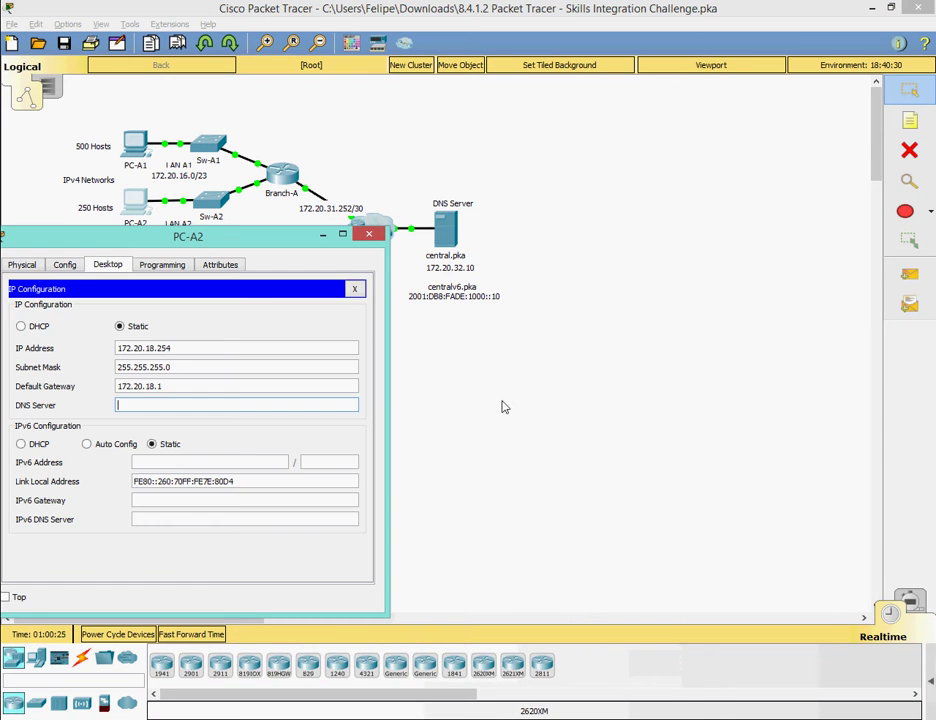
type("172")
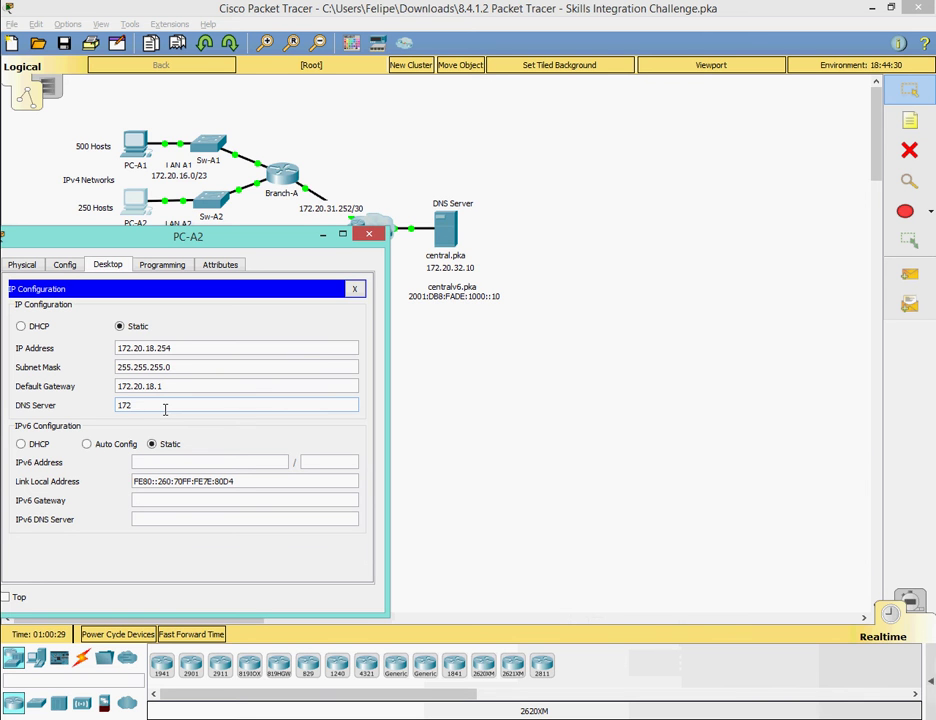
type(".20.32.10")
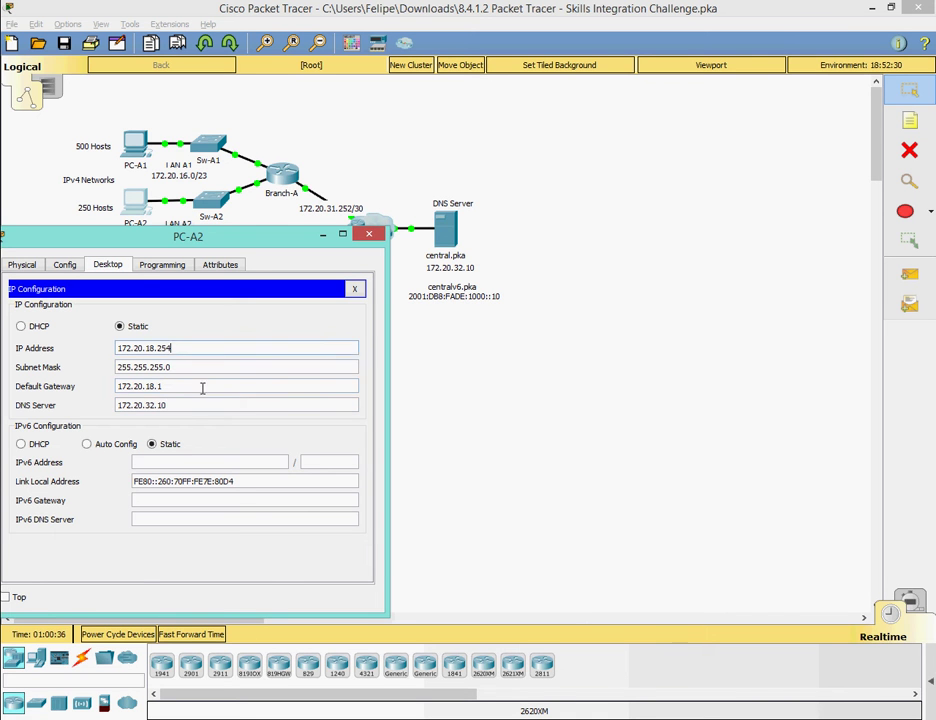
left_click(354, 289)
left_click(369, 234)
Check the IPv6 PC addressing rule, open PC-B1's IP Configuration and show the Ipv6 sheet.
left_click(408, 630)
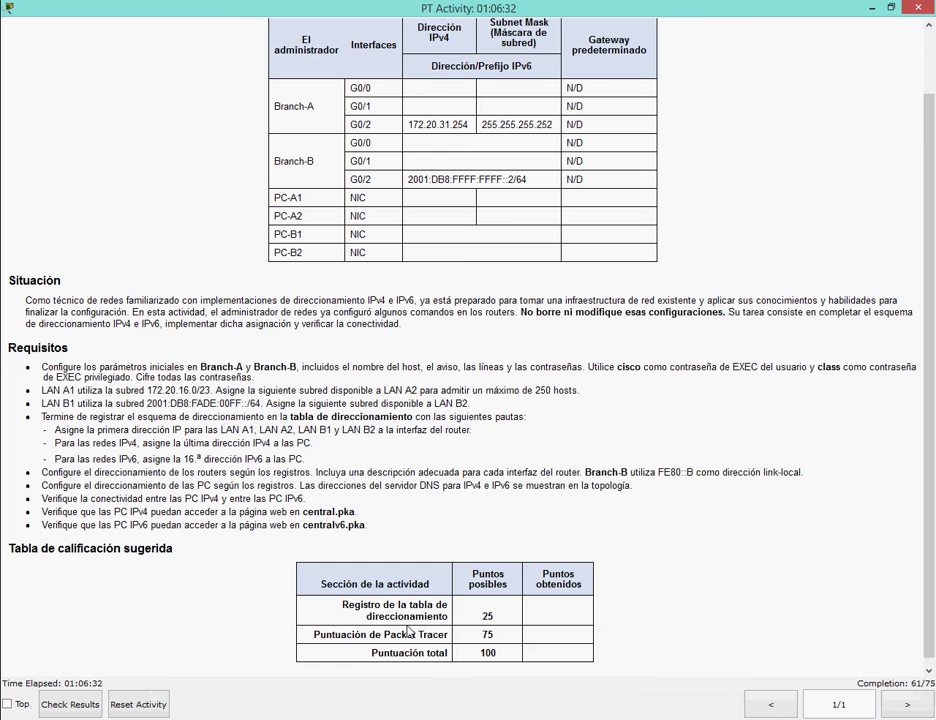
left_click_drag(55, 459, 305, 460)
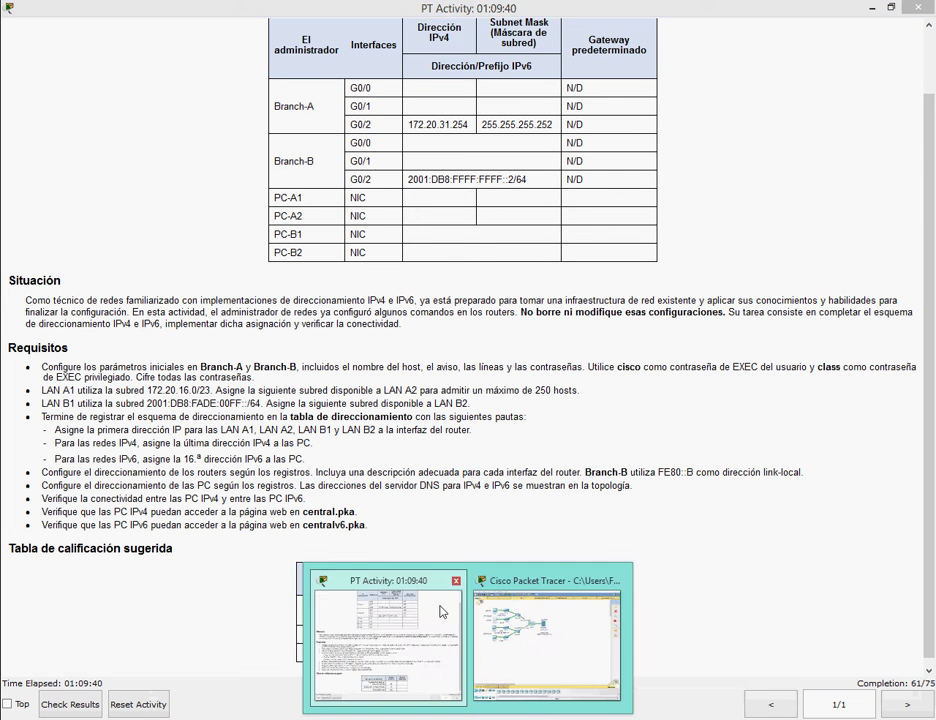
left_click(530, 625)
left_click(130, 256)
left_click(274, 127)
left_click(234, 188)
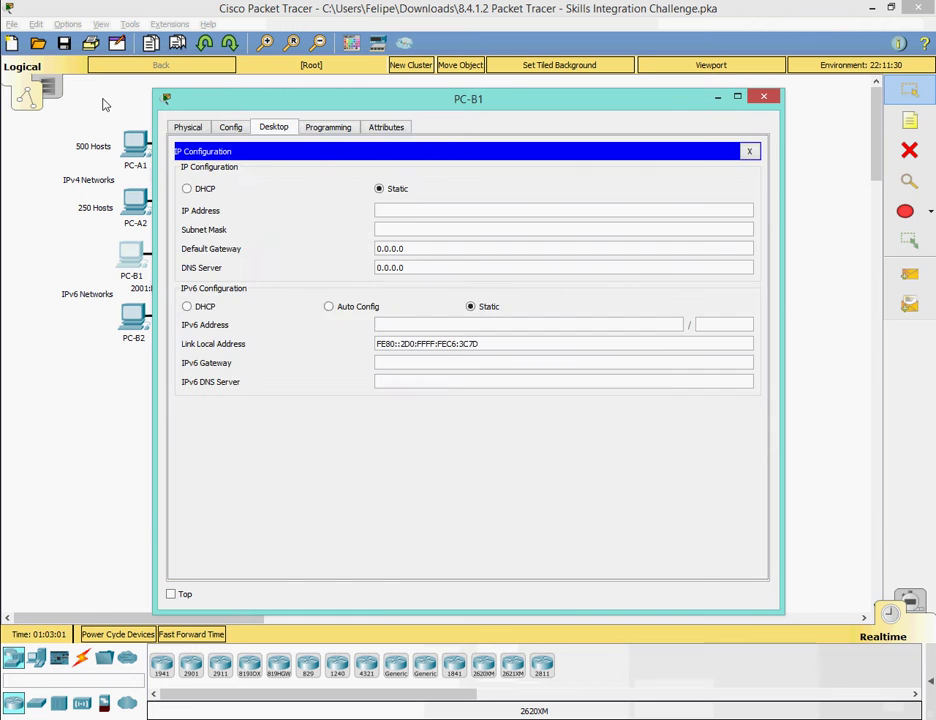
left_click_drag(153, 89, 388, 272)
key("alt+Tab")
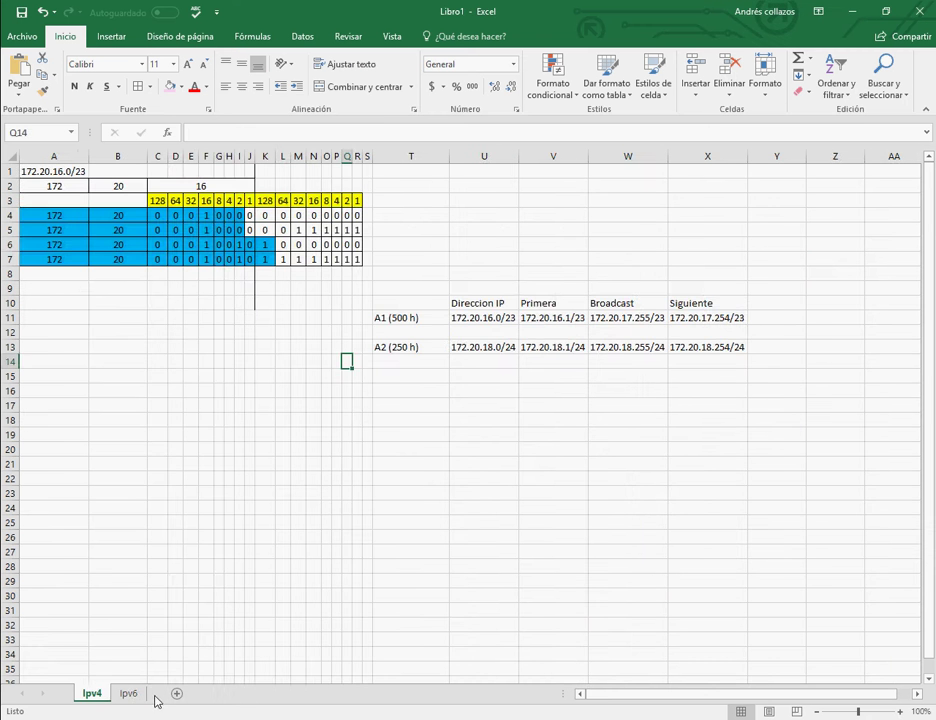
left_click(135, 694)
key("alt+Tab")
left_click_drag(476, 236, 184, 258)
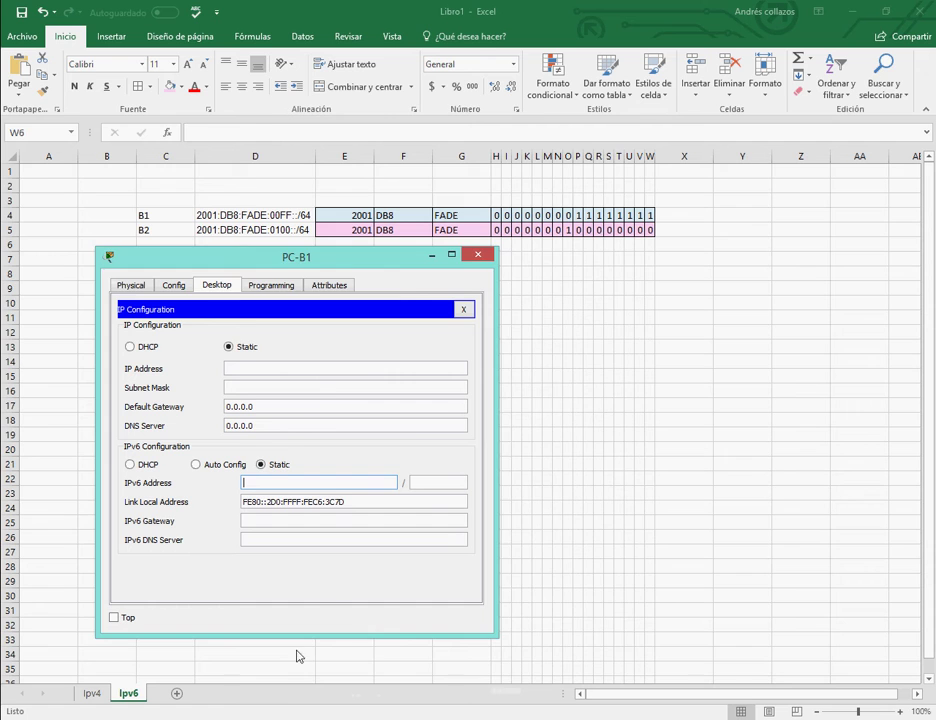
Note that hex 0010 equals decimal 16 in a scratch note, then discard it.
key("alt+Tab")
key("alt+Tab")
mouse_move(198, 458)
left_mouse_down()
mouse_move(170, 458)
mouse_move(183, 458)
left_mouse_up()
key("alt+Tab")
key("Tab")
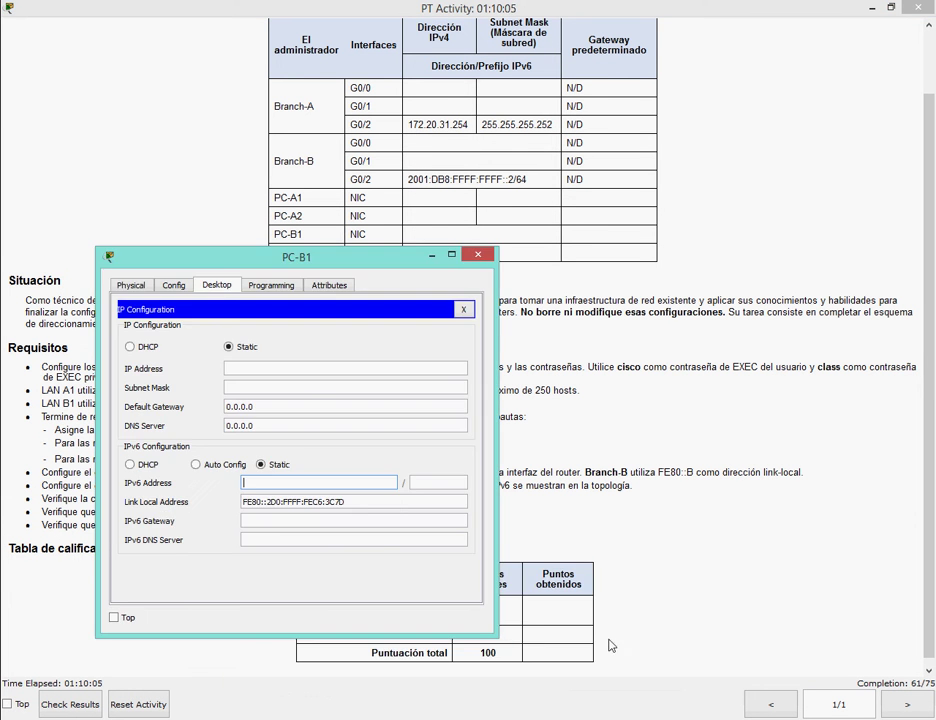
key("alt+Tab")
key("alt+Tab")
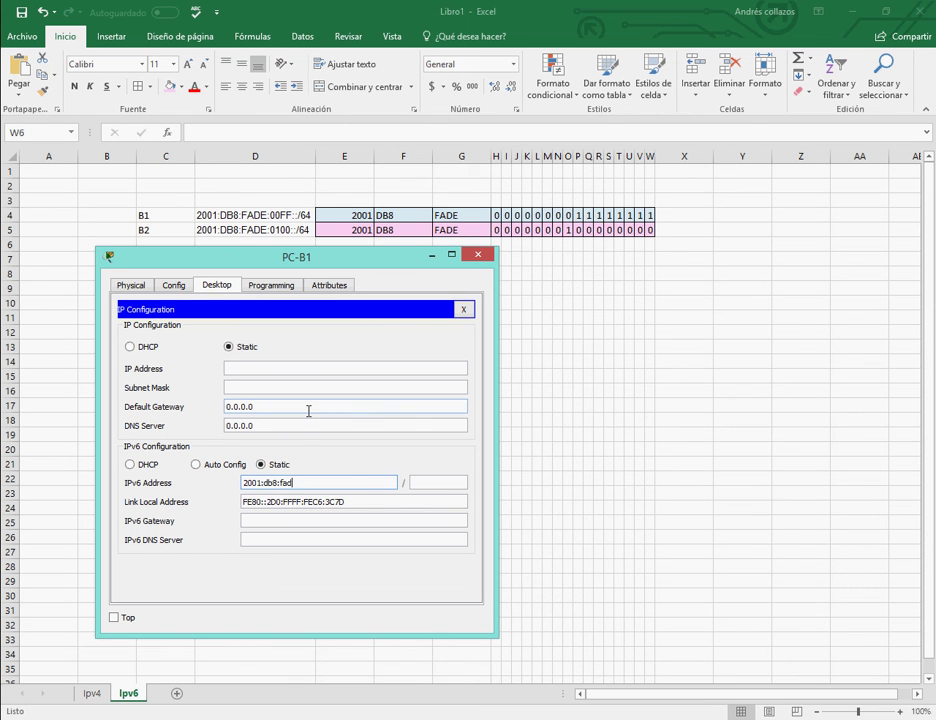
type("e:00ff:0010")
key("alt+Tab")
type("el 0010 en h")
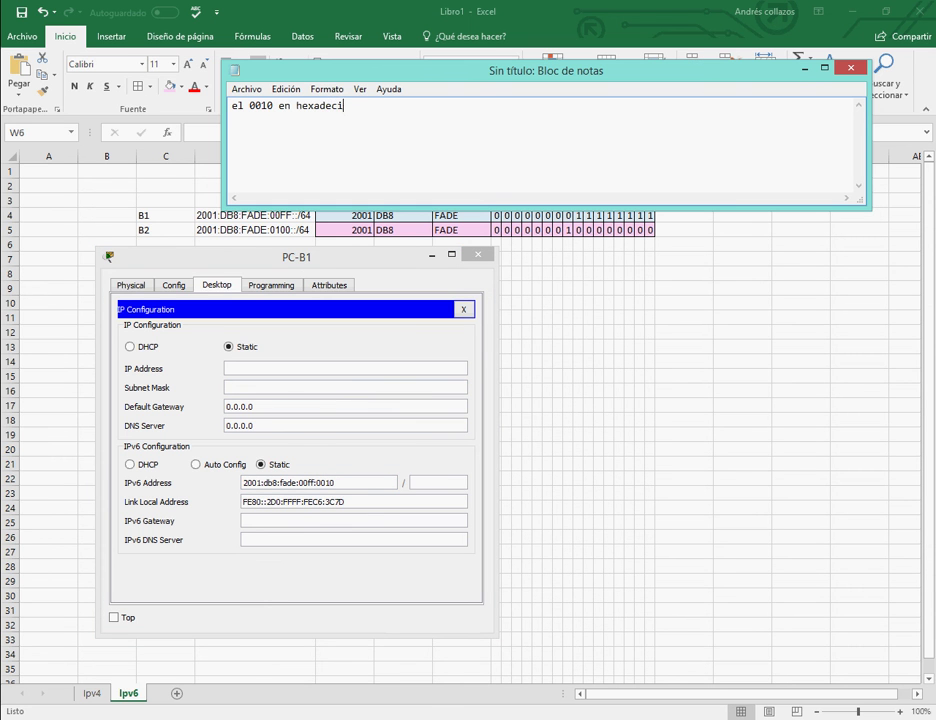
type("exadecimal es 16 en decimal")
key("ctrl+a")
key("BackSpace")
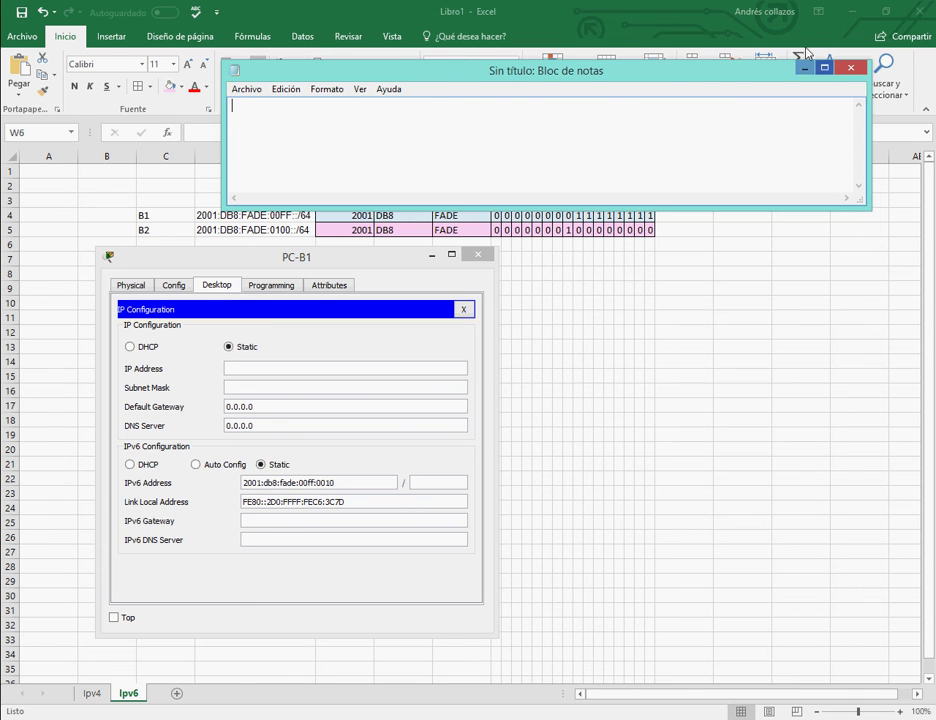
key("alt+F4")
Enter 2001:db8:fade:00ff:0010/64 as PC-B1's IPv6 address and dismiss the invalid-address error.
left_click(436, 485)
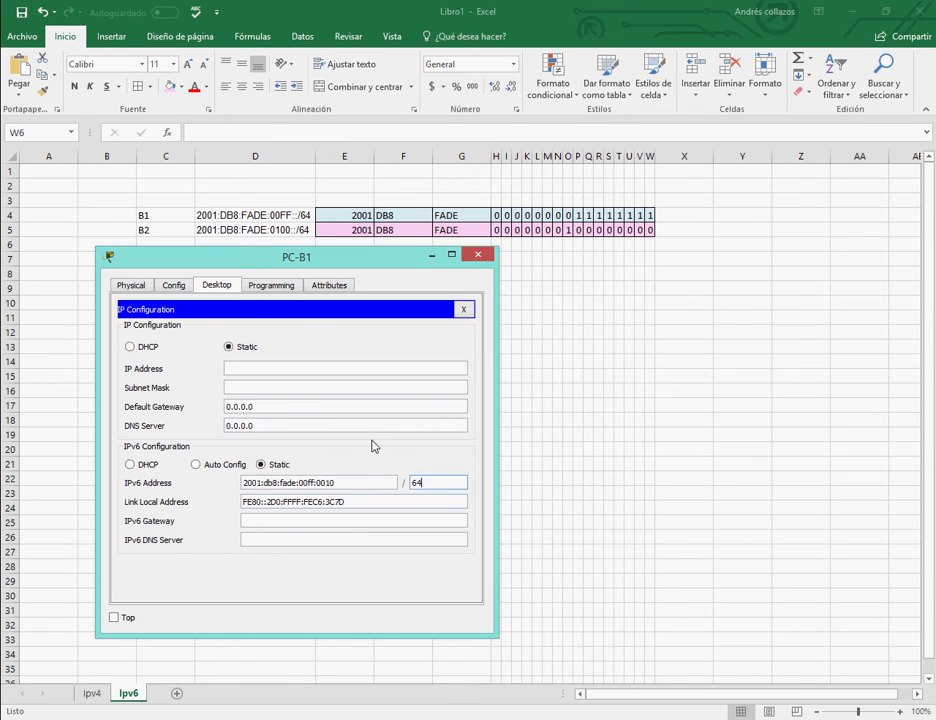
left_click(322, 518)
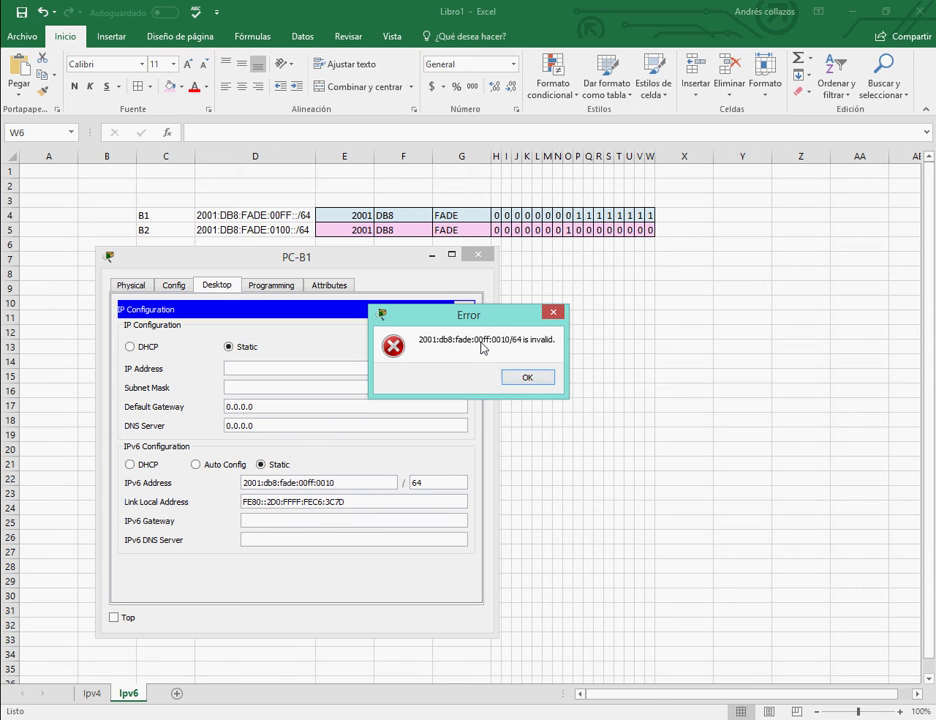
left_click(523, 380)
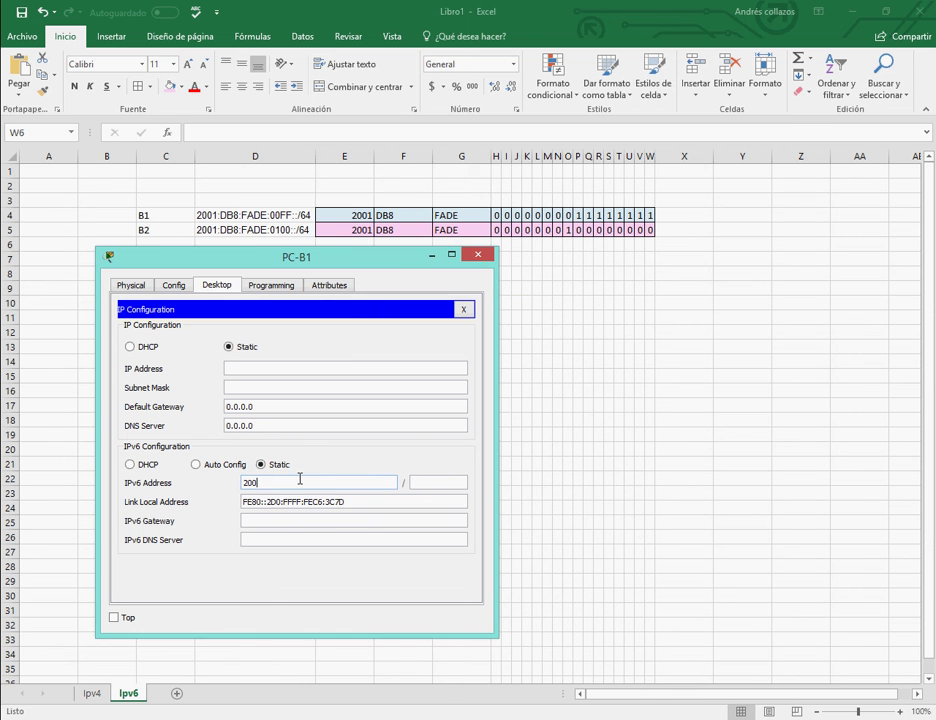
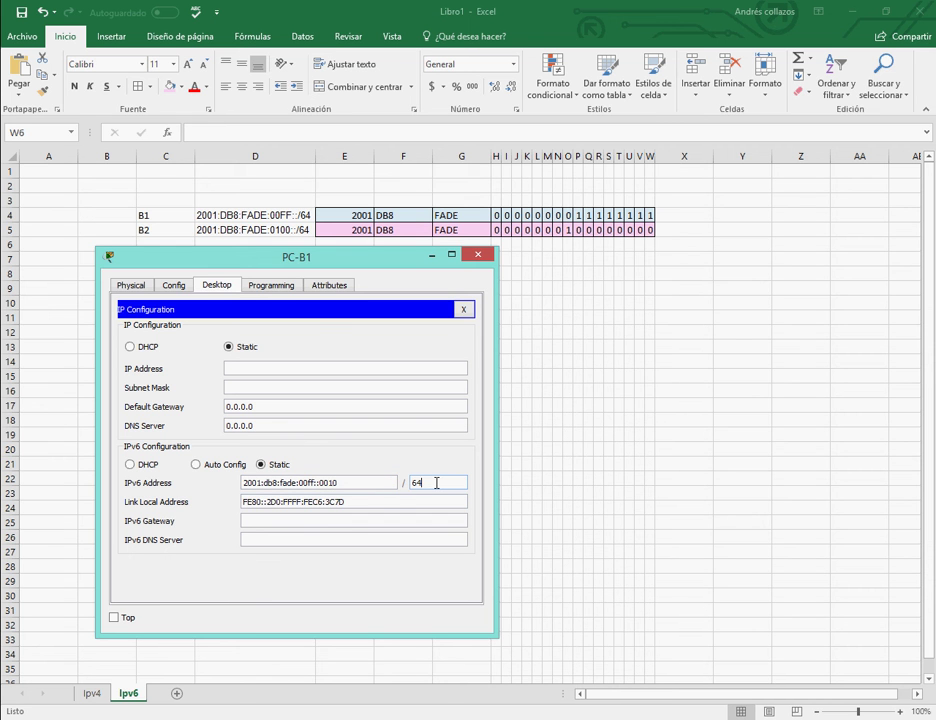
Enter fe80::b as PC-B1's IPv6 gateway, taken from the activity instructions.
left_click(300, 521)
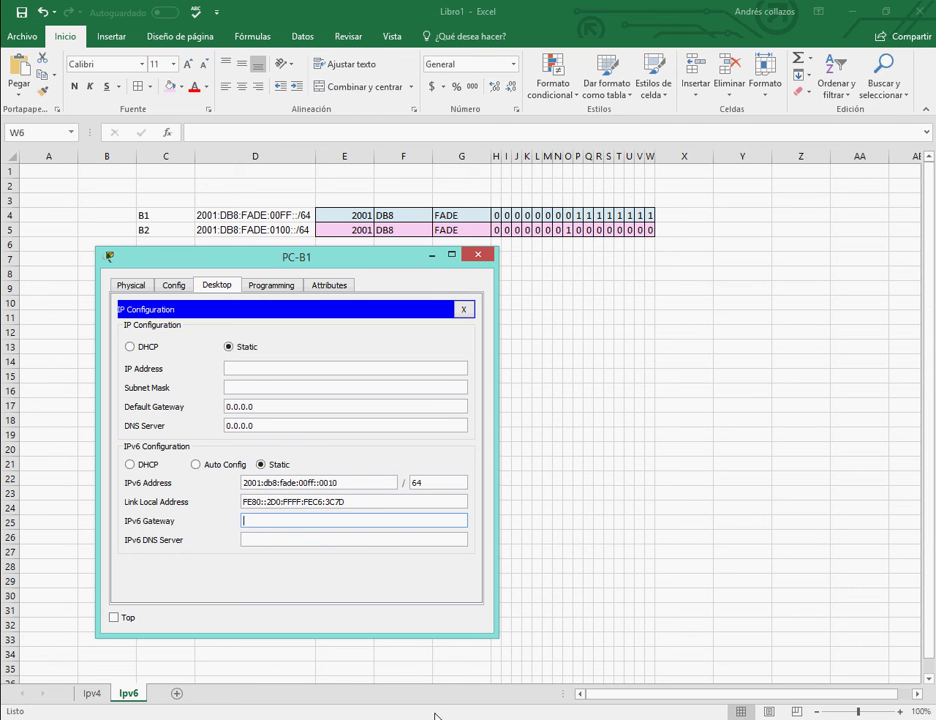
left_click(352, 652)
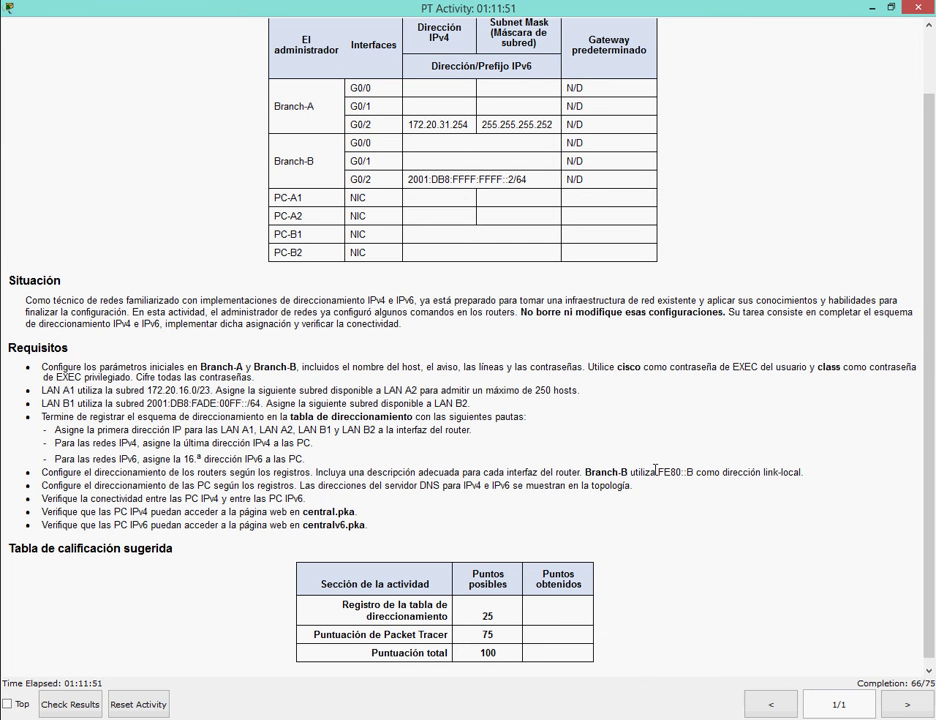
left_click_drag(656, 472, 693, 472)
key("alt+Tab")
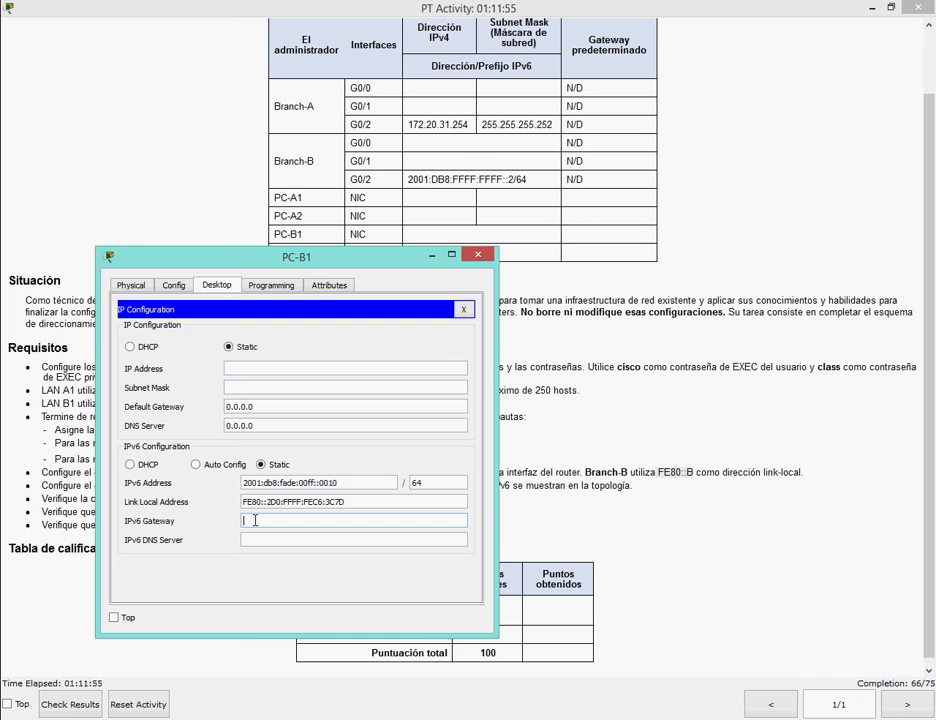
type("fe80::b")
Fill PC-B1's IPv6 DNS server with the centralv6 address, starting from the copied 2001:db8:fade prefix.
key("alt+Tab")
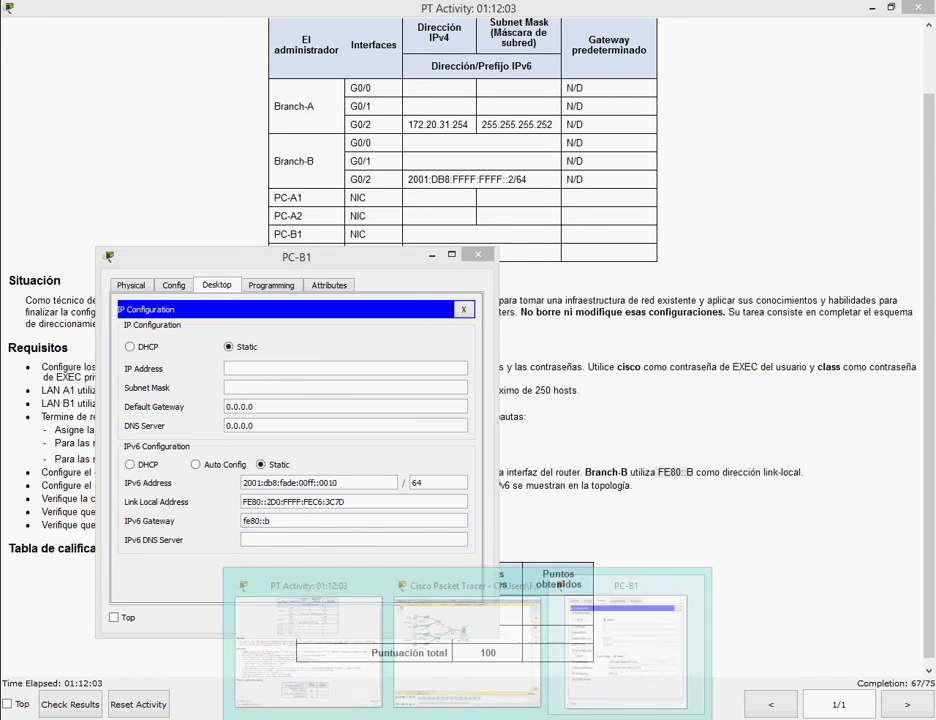
key("alt+Tab")
left_click(641, 653)
left_click_drag(368, 256, 551, 327)
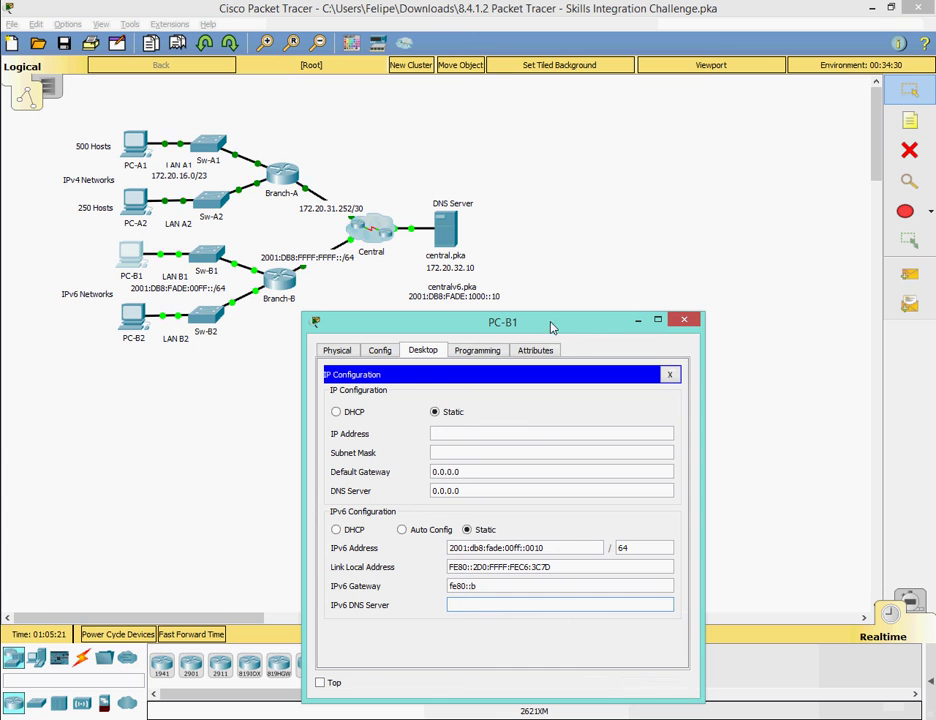
left_click_drag(448, 548, 503, 547)
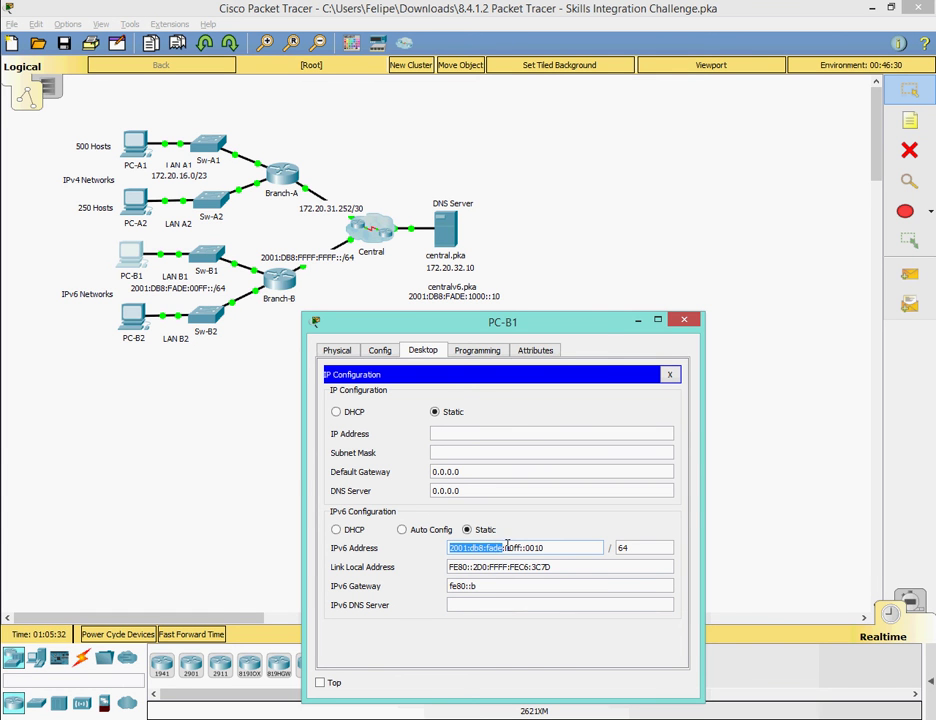
right_click(507, 547)
left_click(533, 610)
right_click(505, 606)
left_click(508, 686)
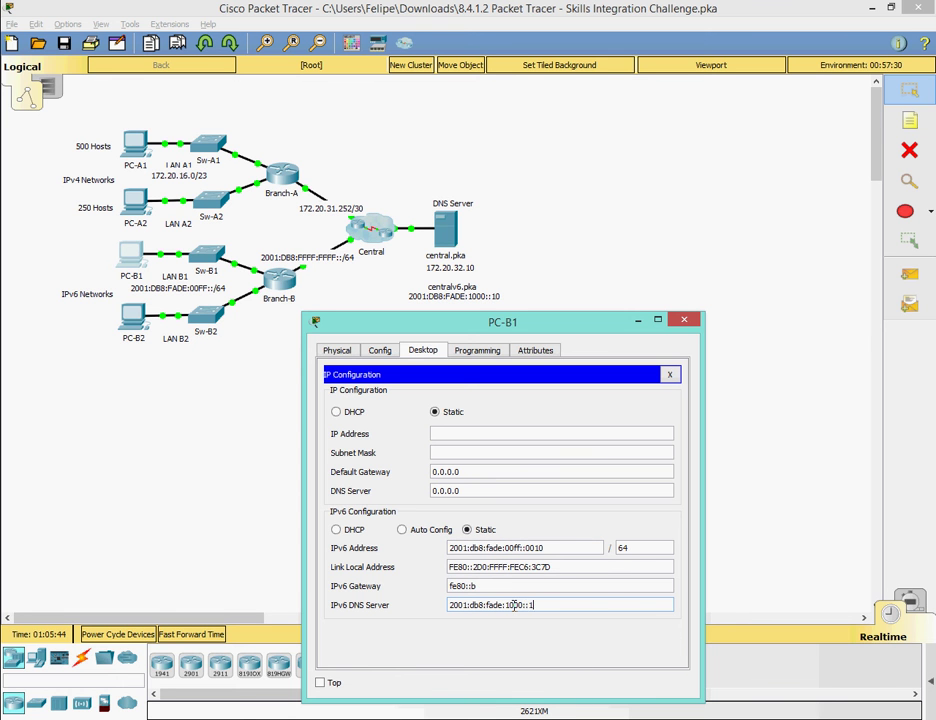
left_click(670, 374)
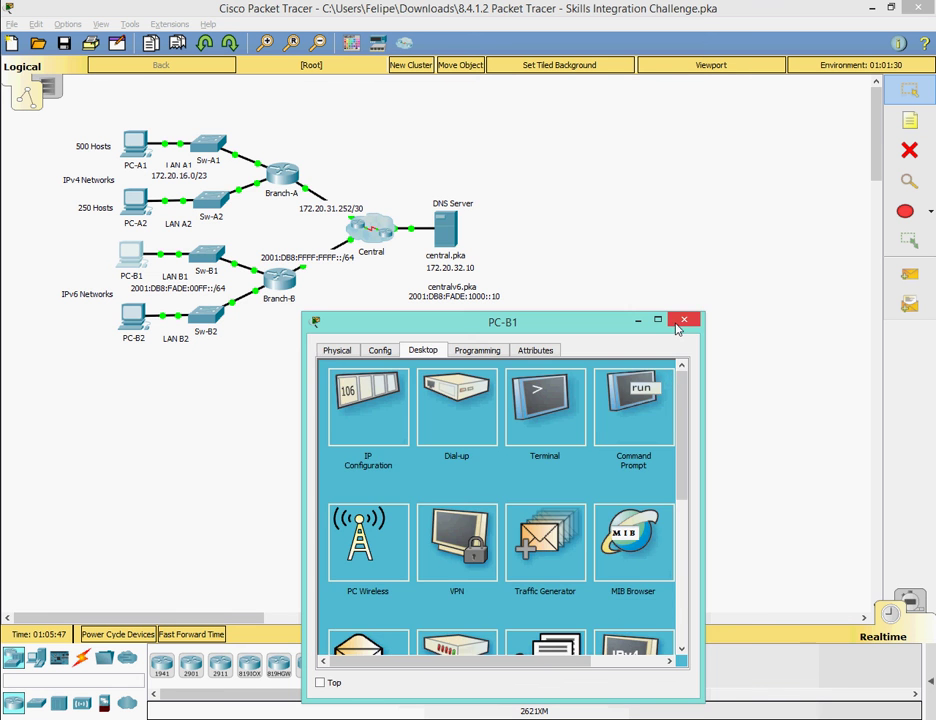
left_click(684, 320)
Bring up PC-B2's IP Configuration and place it below the address table.
left_click(133, 316)
left_click(274, 127)
left_click(234, 205)
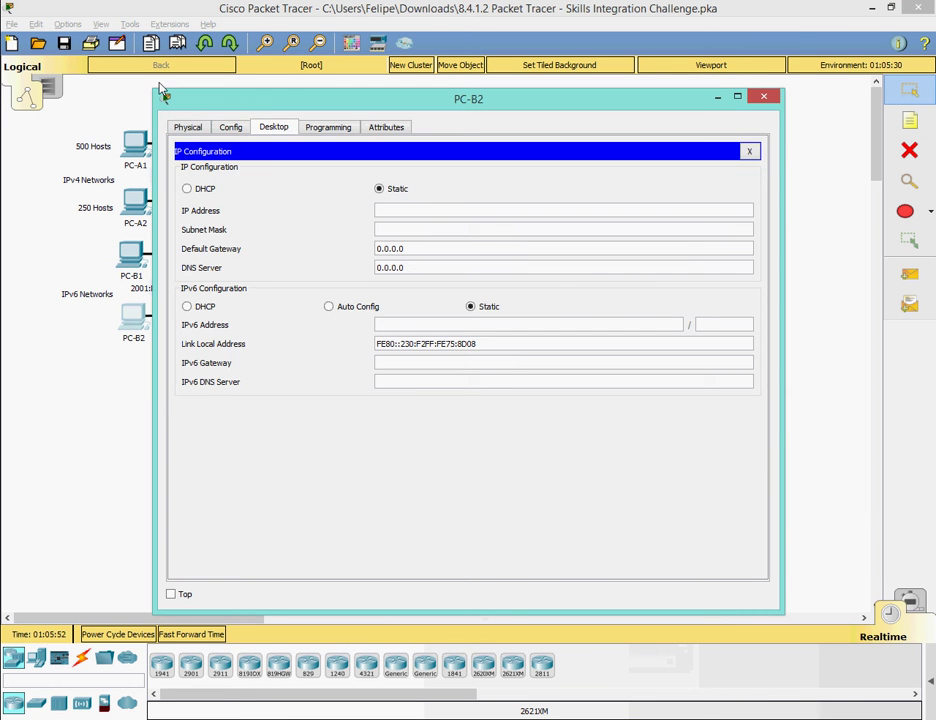
left_click_drag(163, 95, 387, 226)
key("alt+Tab")
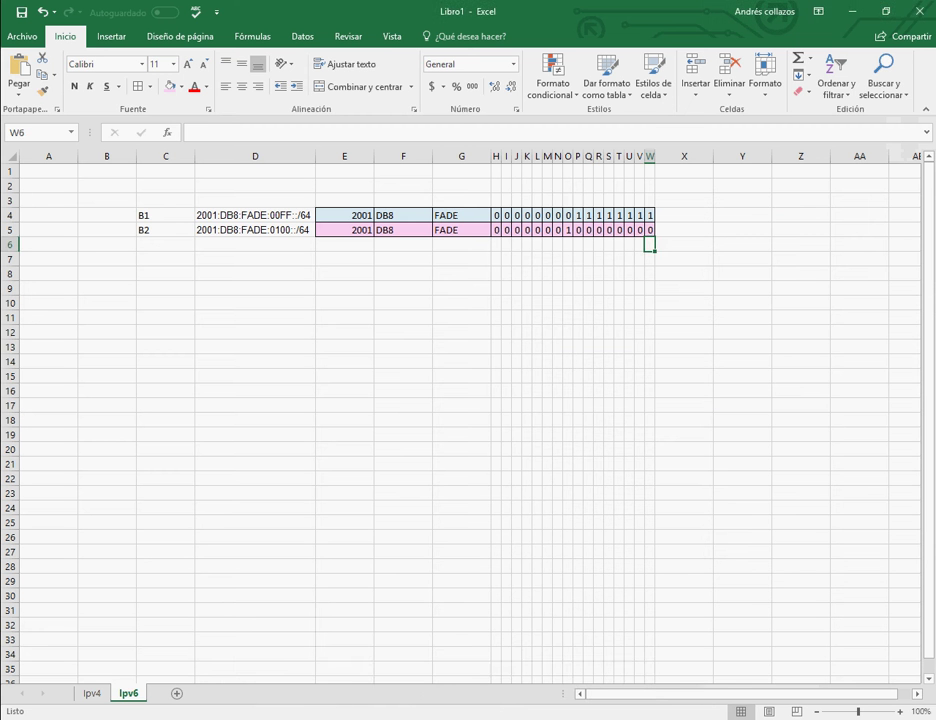
key("alt+Tab")
left_click_drag(447, 171, 221, 285)
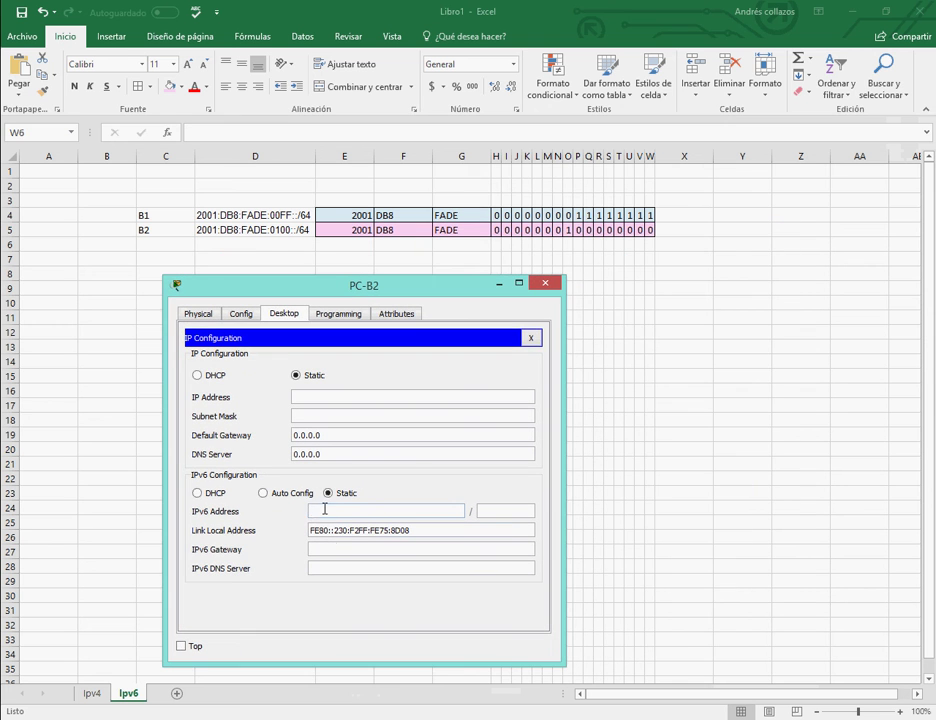
Give PC-B2 the IPv6 address 2001:db8:fade:0100::0010 with prefix length 64.
left_click(325, 510)
type("2001:db8:fade:0100::0010")
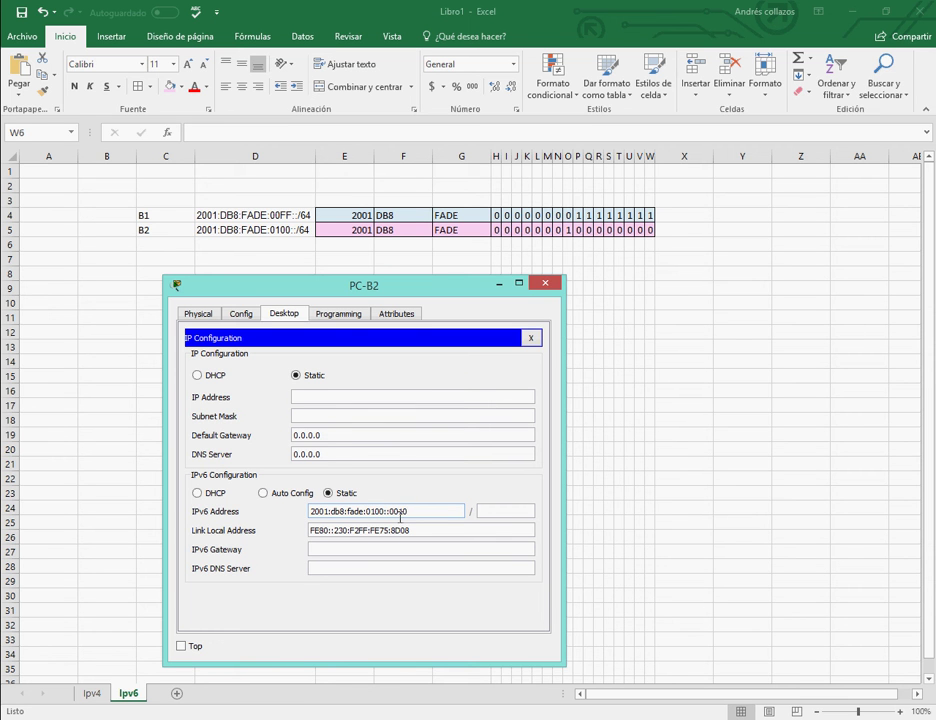
left_click(493, 512)
type("64")
Set PC-B2's IPv6 gateway to fe80::b and DNS server to 2001:db8:fade:1000::10.
left_click(361, 548)
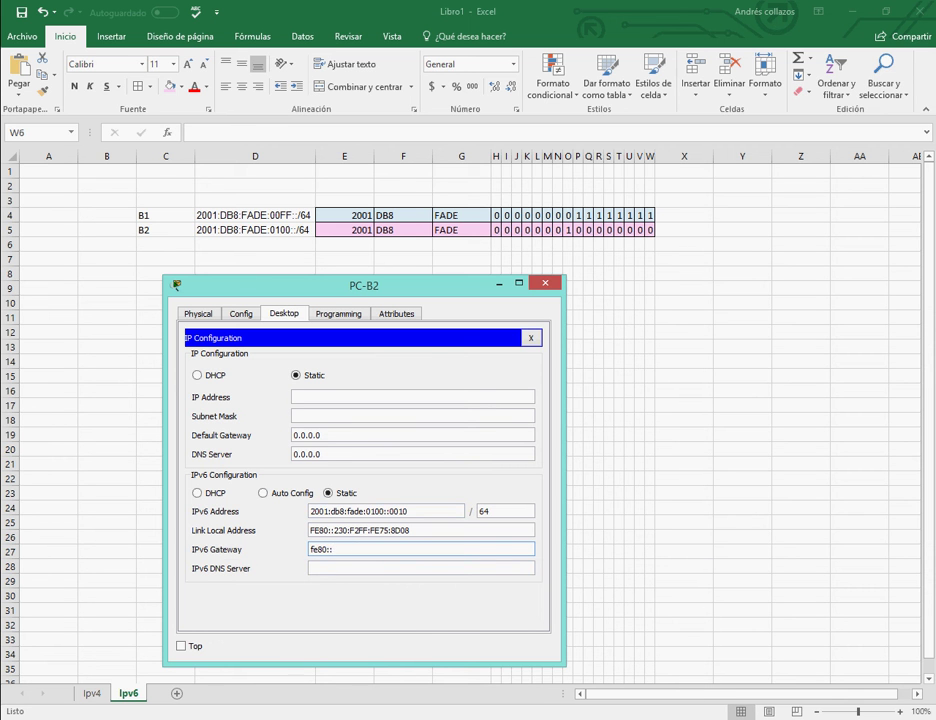
key("alt+Tab")
key("alt+Tab")
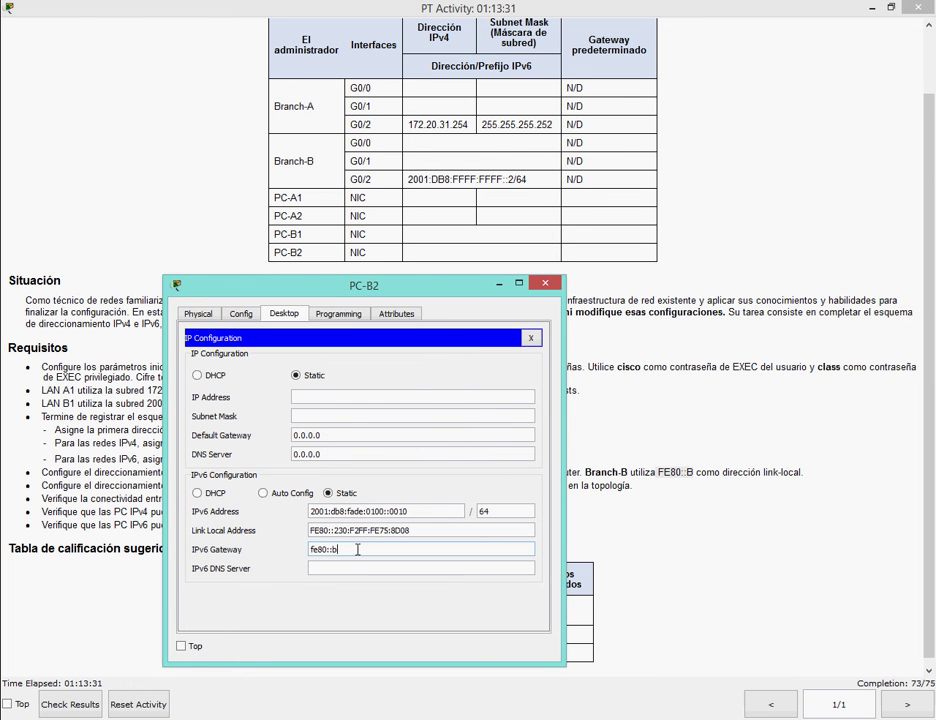
key("alt+Tab")
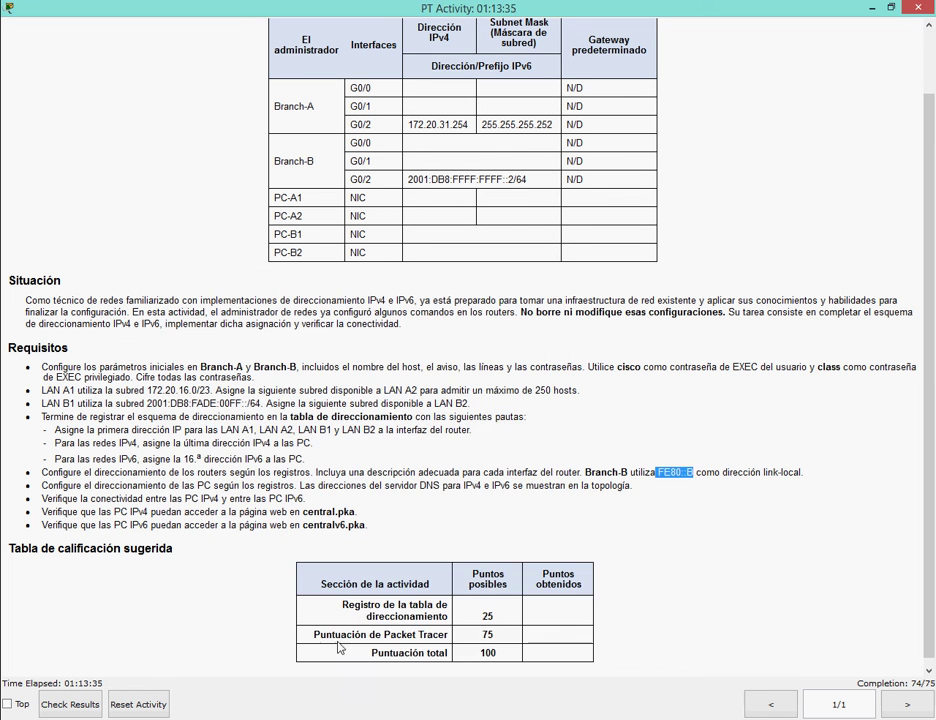
key("alt+Tab")
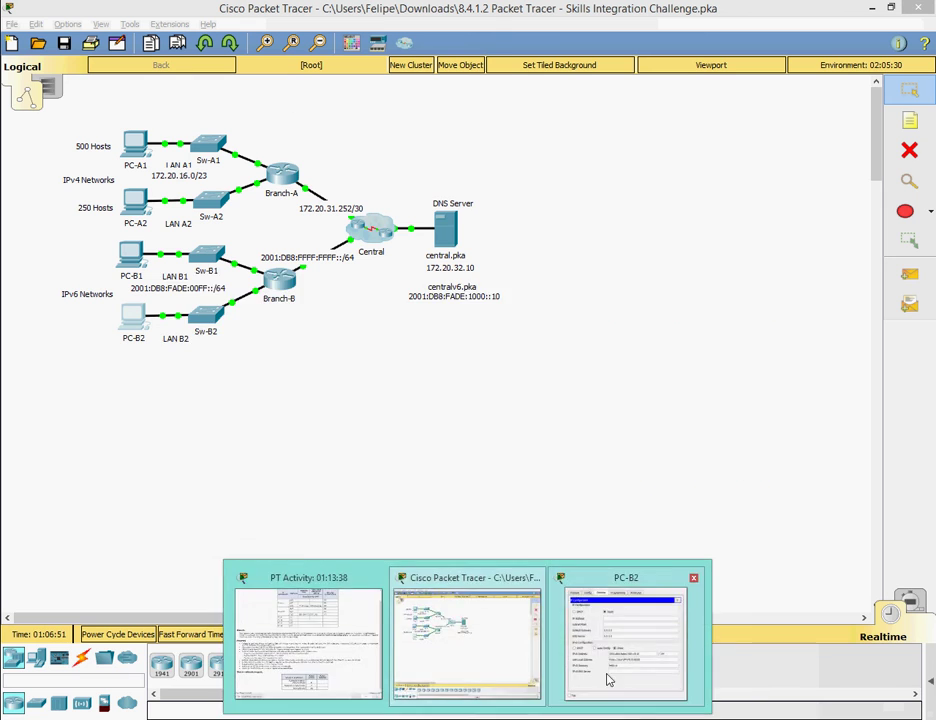
left_click(606, 679)
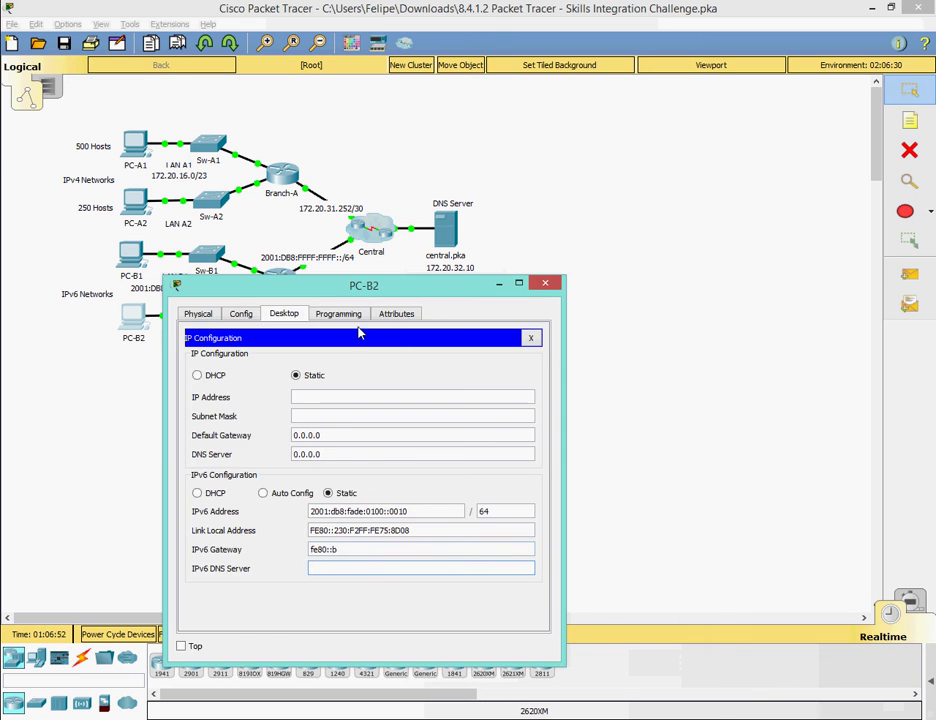
left_click_drag(380, 290, 449, 319)
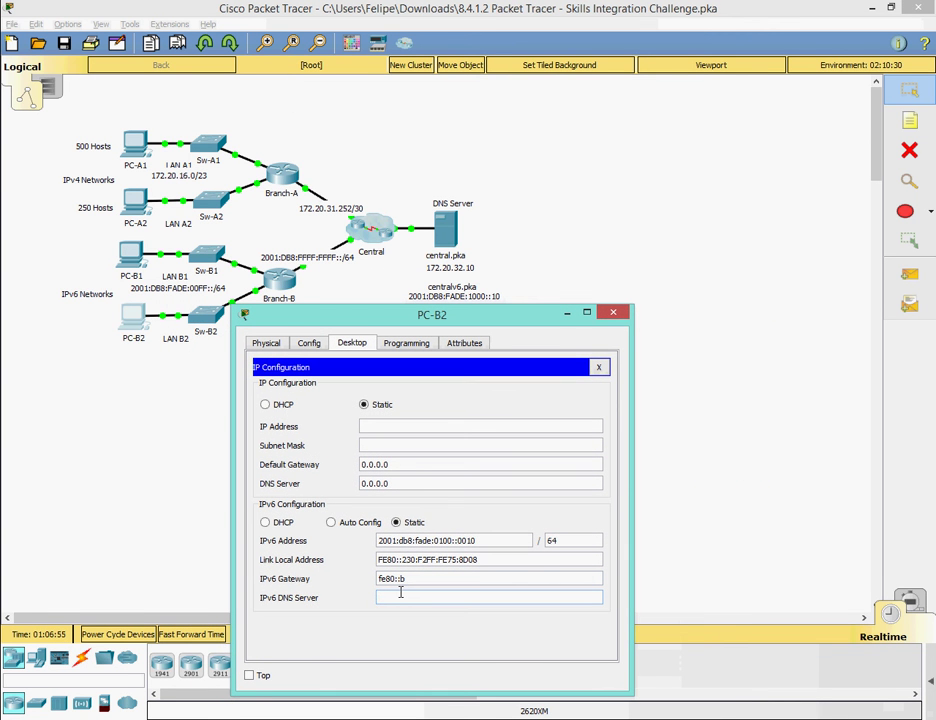
type("2001:db8:fade")
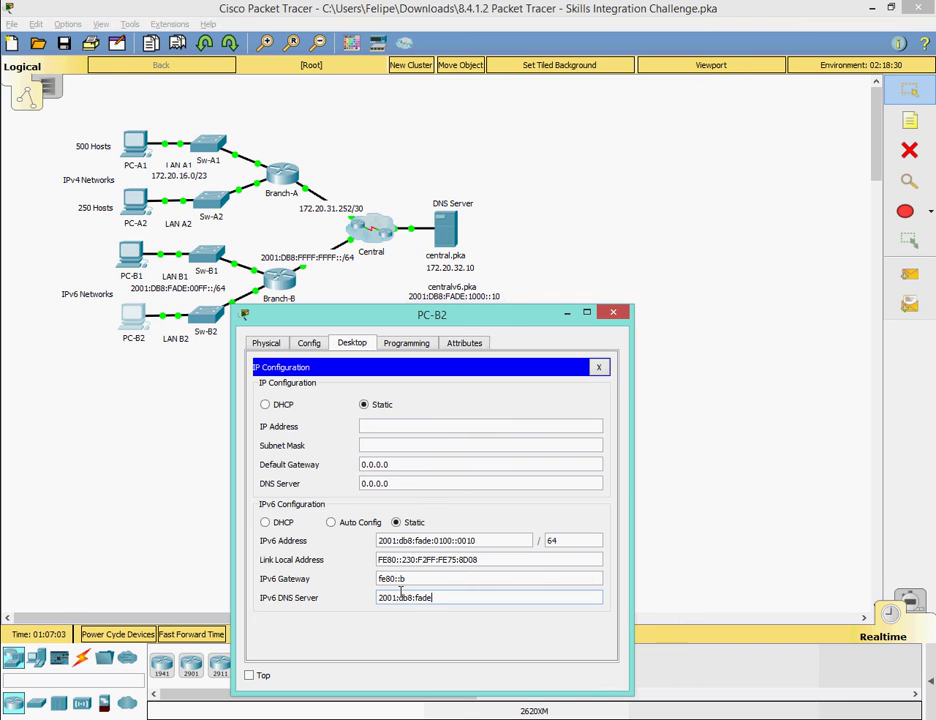
type(":1000::10")
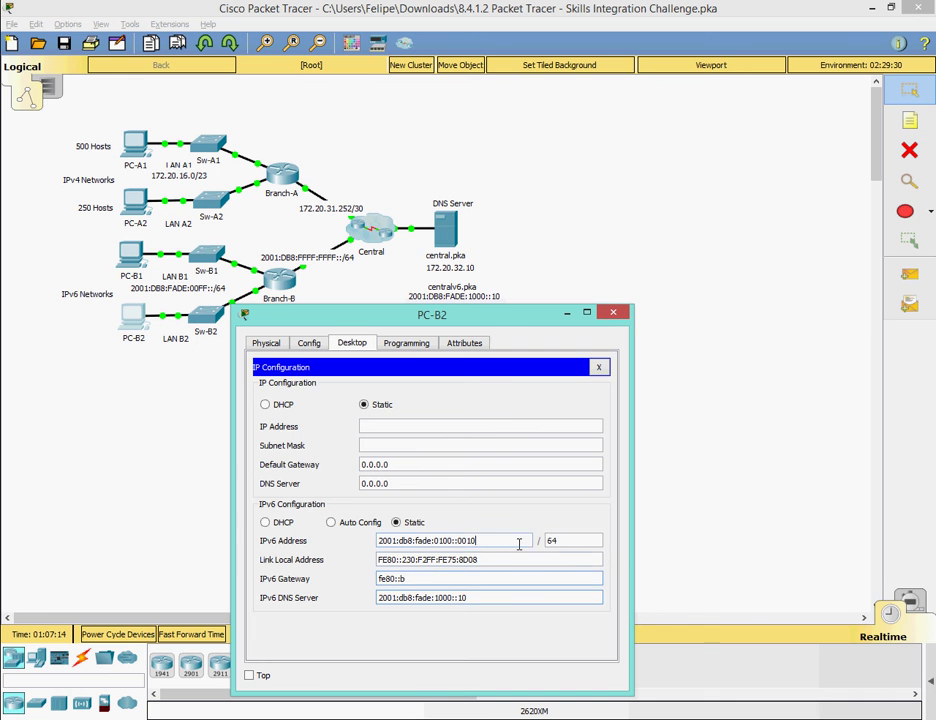
left_click(598, 367)
left_click(613, 312)
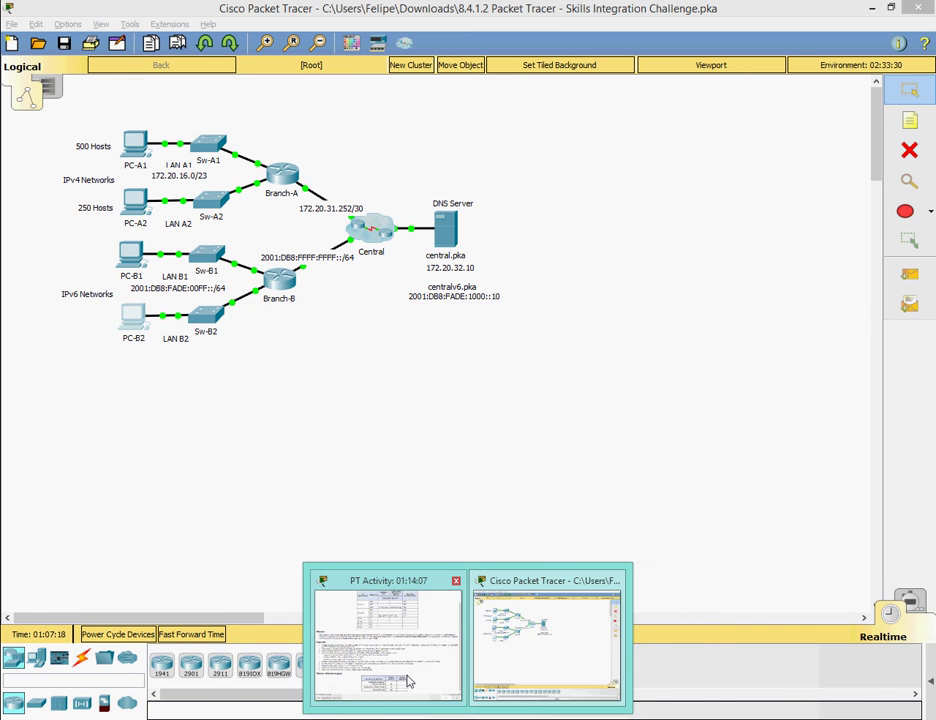
Check the PT Activity window to confirm the activity is complete at 75/75.
left_click(400, 670)
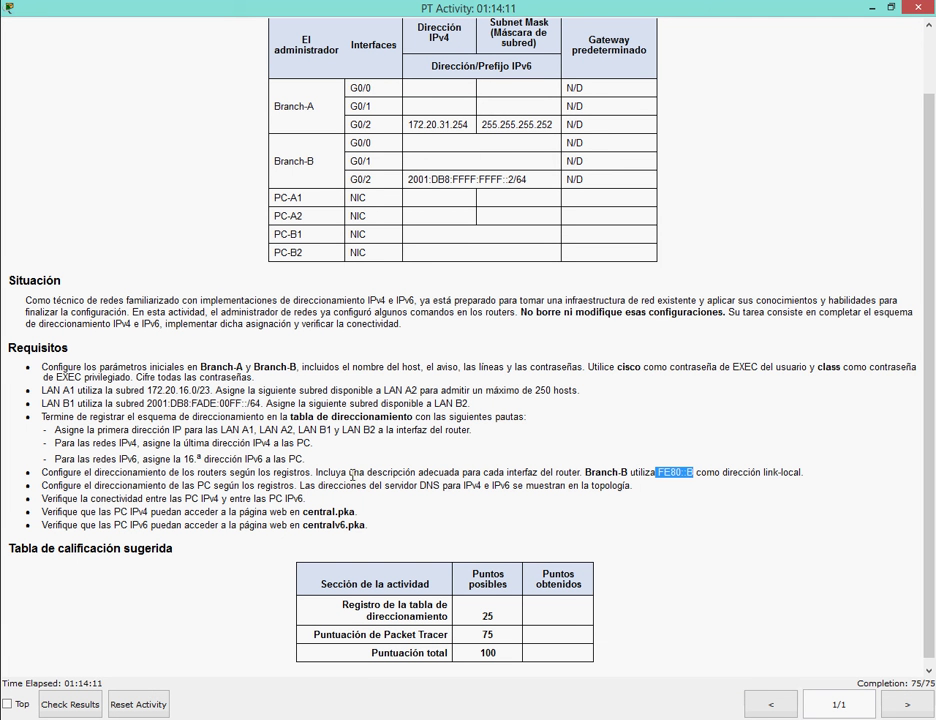
left_click(263, 505)
key("alt+Tab")
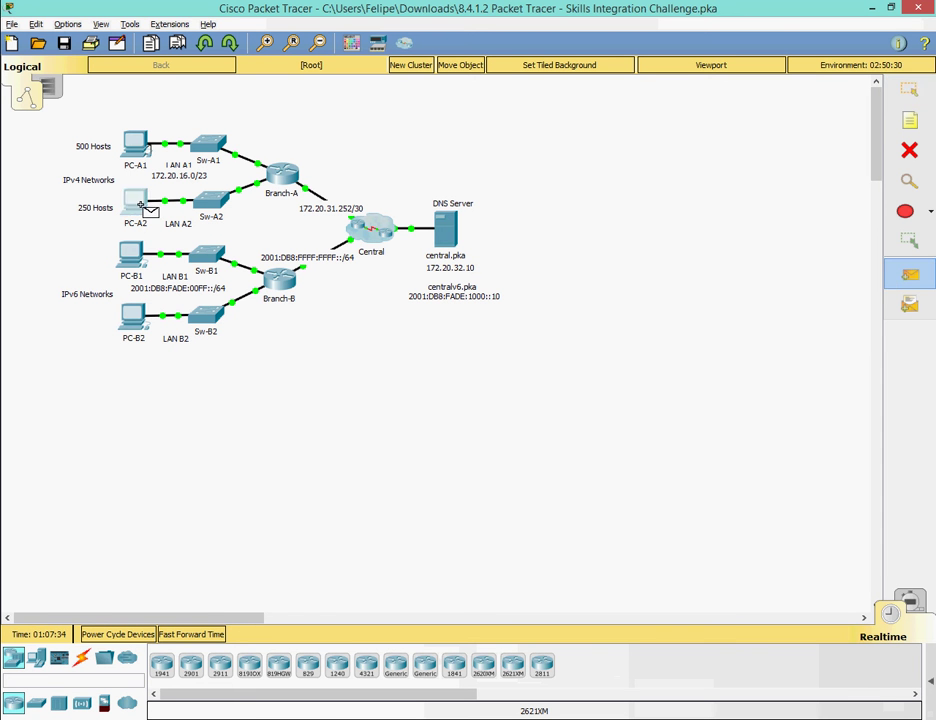
Replace the failed test with a new simple PDU ping from PC-A1 to PC-A2.
left_click(136, 203)
left_click(585, 683)
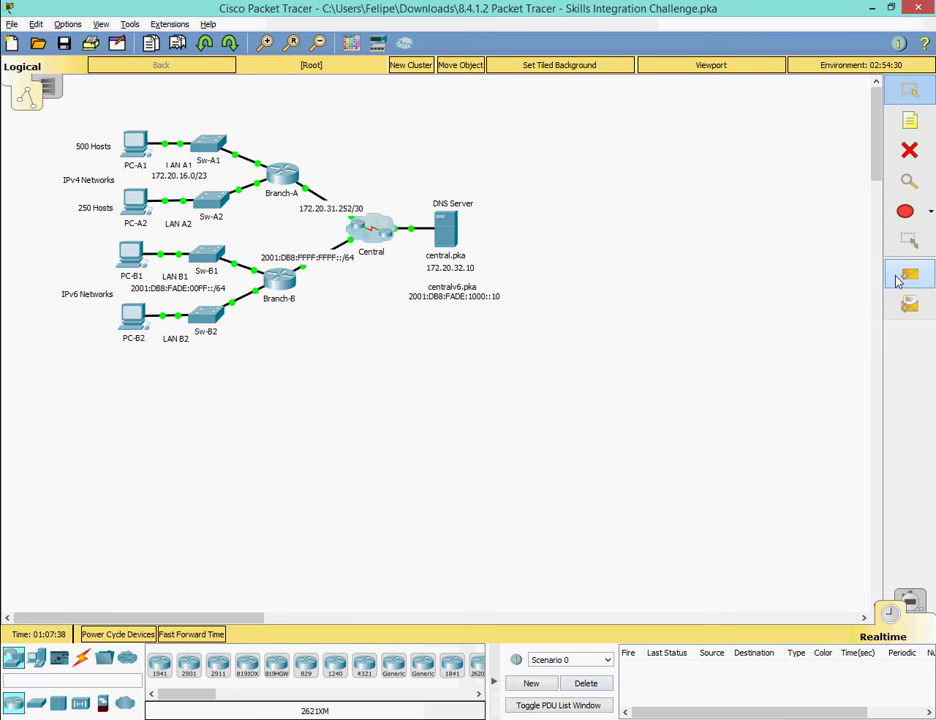
left_click(898, 282)
left_click(135, 145)
left_click(135, 201)
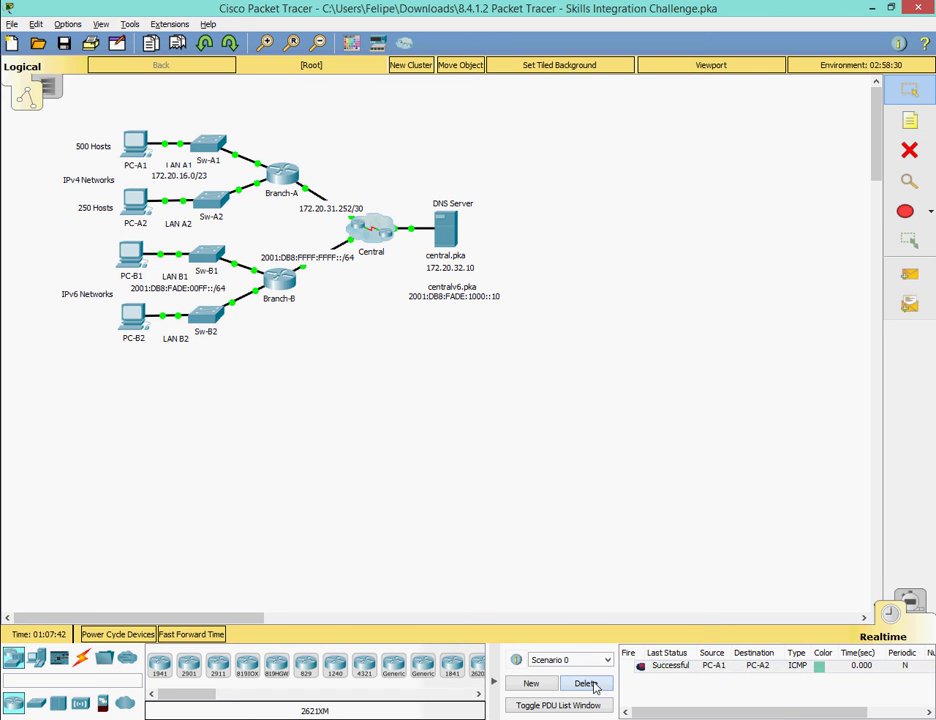
Remove the PC-A1 test and send a simple PDU ping from PC-B1 to PC-B2.
left_click(586, 683)
left_click(909, 273)
left_click(131, 257)
left_click(133, 316)
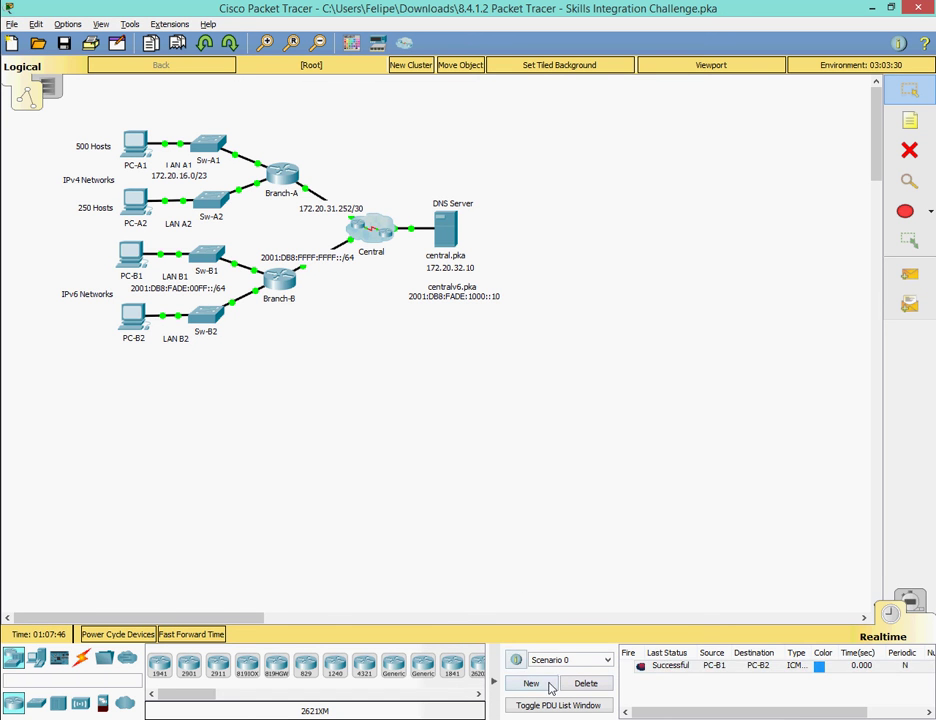
left_click(494, 686)
Type the Spanish farewell 'Eso fue todo por hoy amigos espero les hubiese gustado el video, gracias'.
type("Eso ")
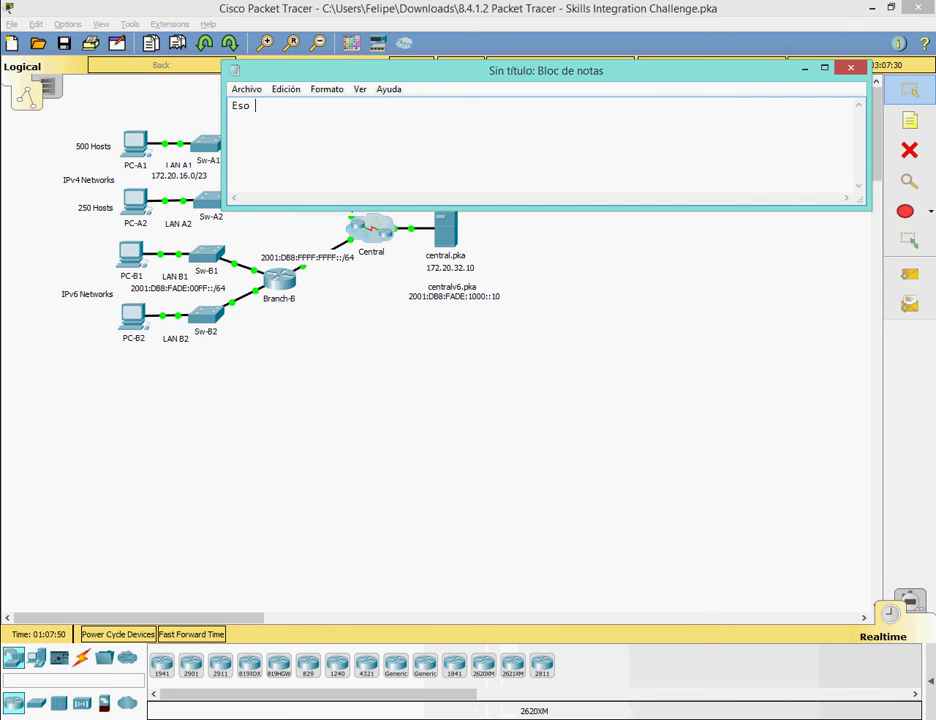
type("fue todo por hoy amigos e")
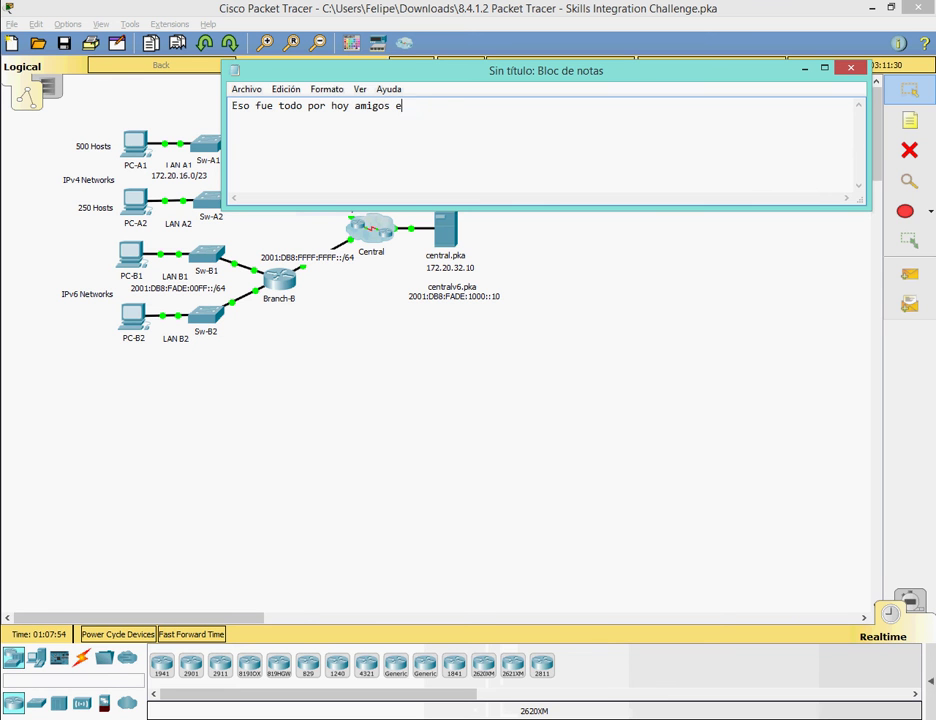
type("spero les hubiese gusta")
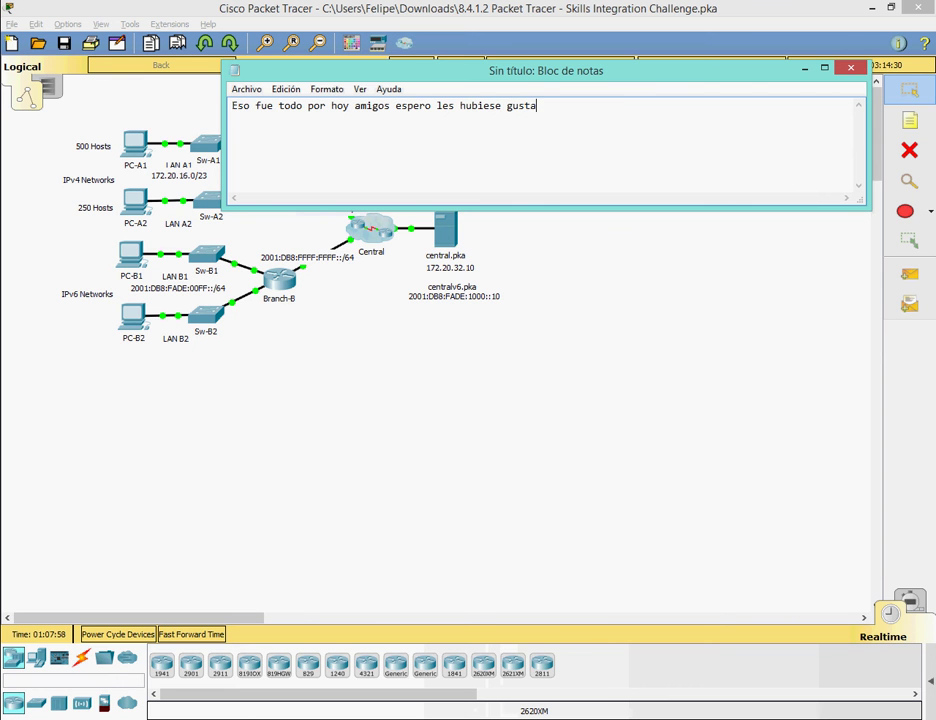
type("do el video, gracias")
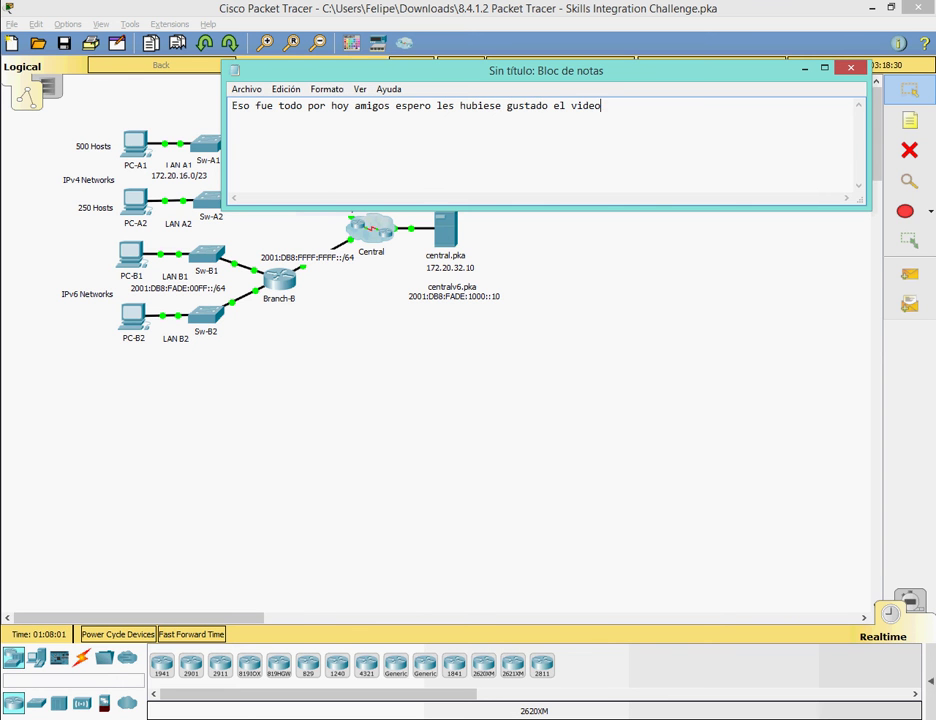